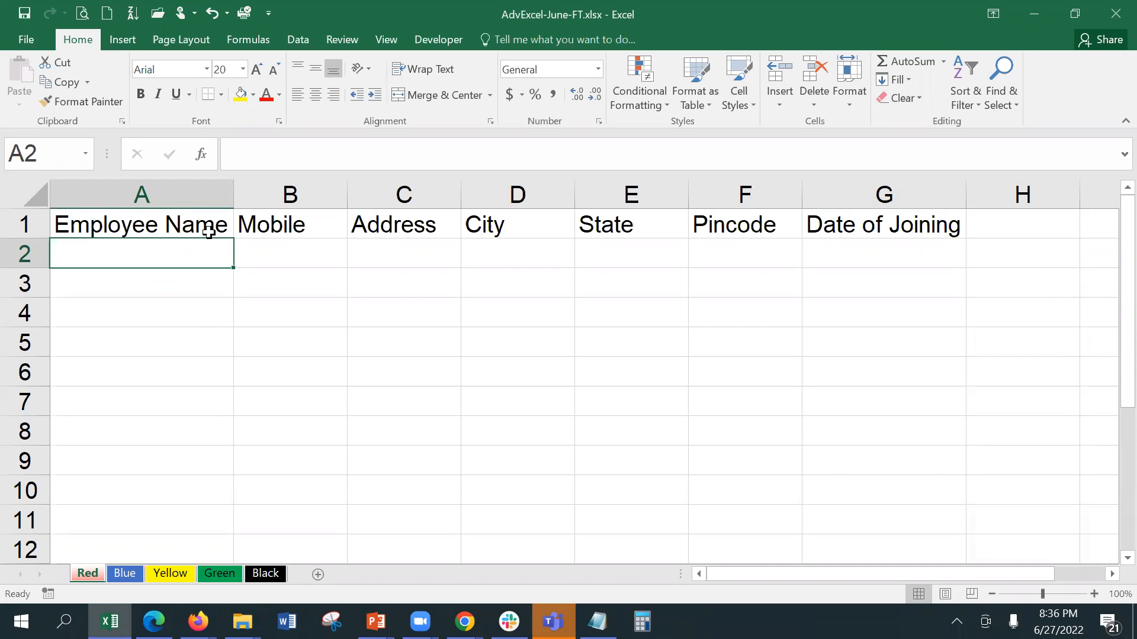
# Step: Enter three differently spelled variants of the same employee's name in A2:A4, ending at B2
pyautogui.write('S')
pyautogui.press('BackSpace')
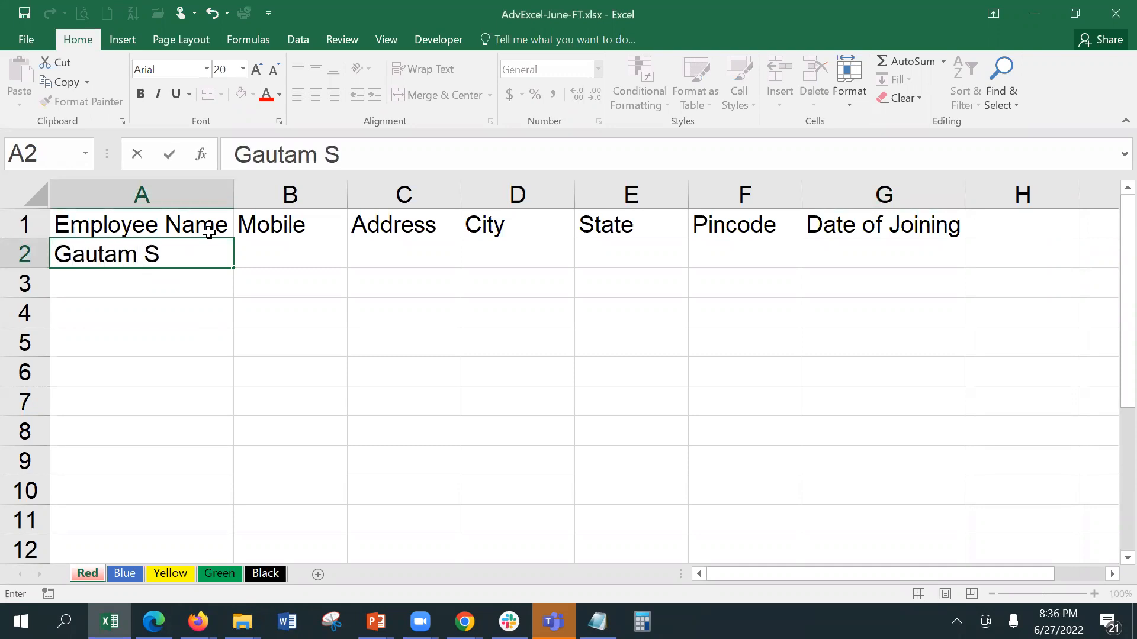
pyautogui.press('Return')
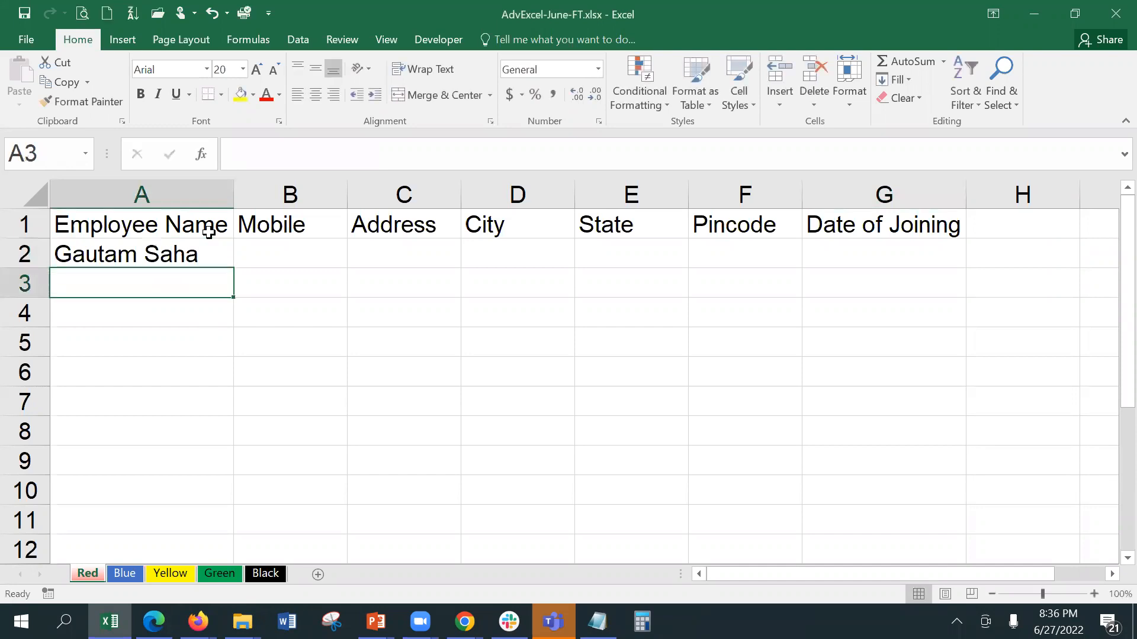
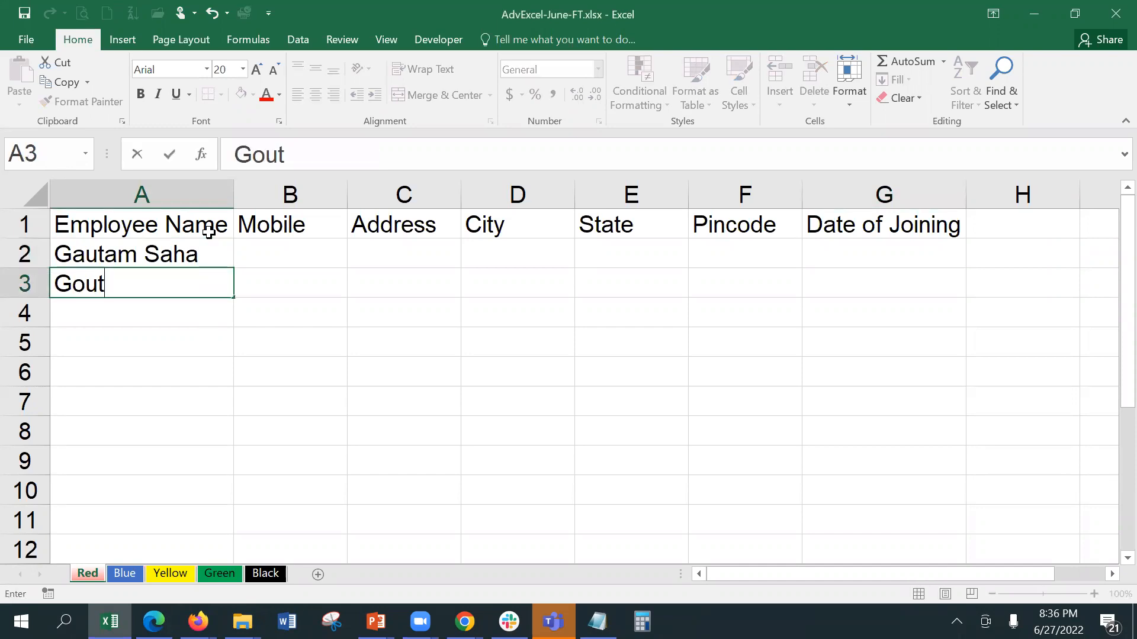
pyautogui.hotkey('ctrl', 'Return')
pyautogui.press('Return')
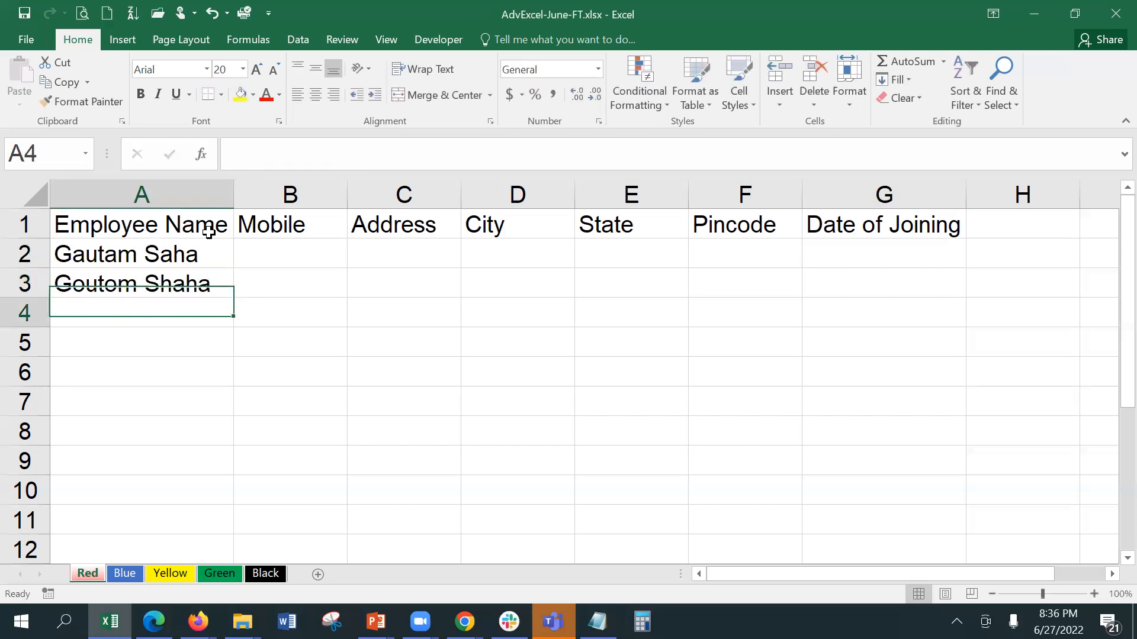
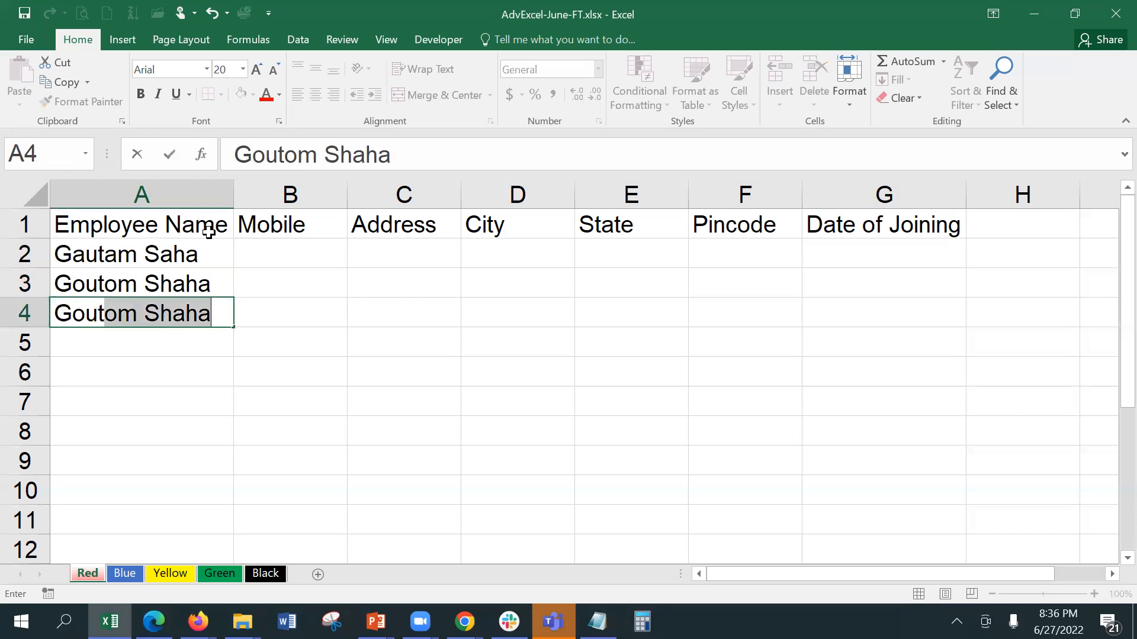
pyautogui.press('Return')
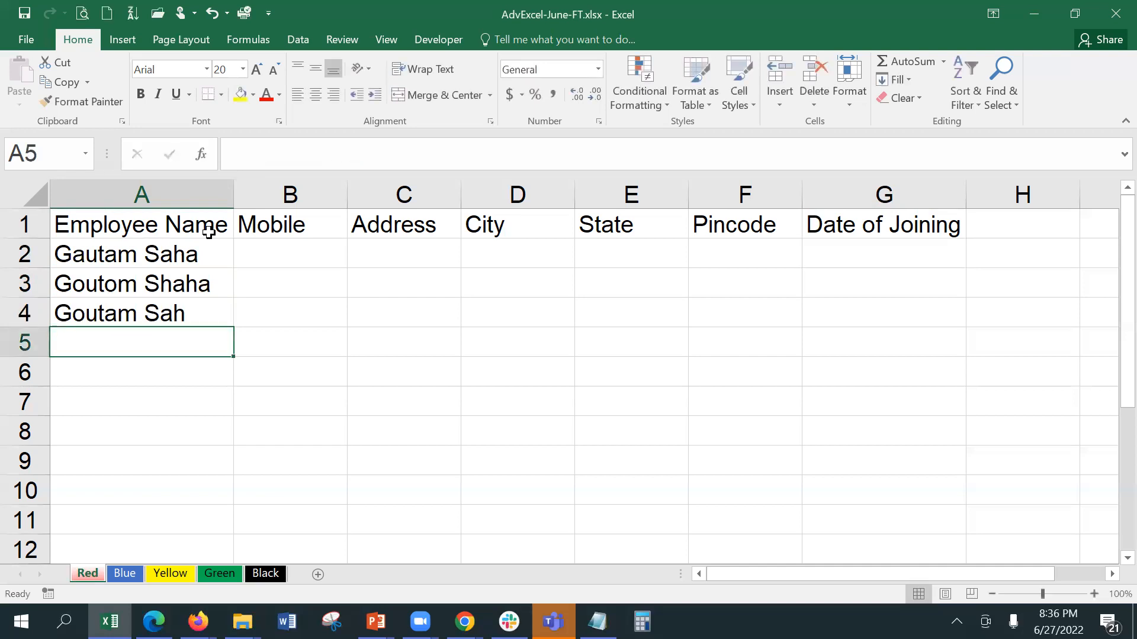
pyautogui.press('Up')
pyautogui.press('Up')
pyautogui.press('Up')
pyautogui.press('Right')
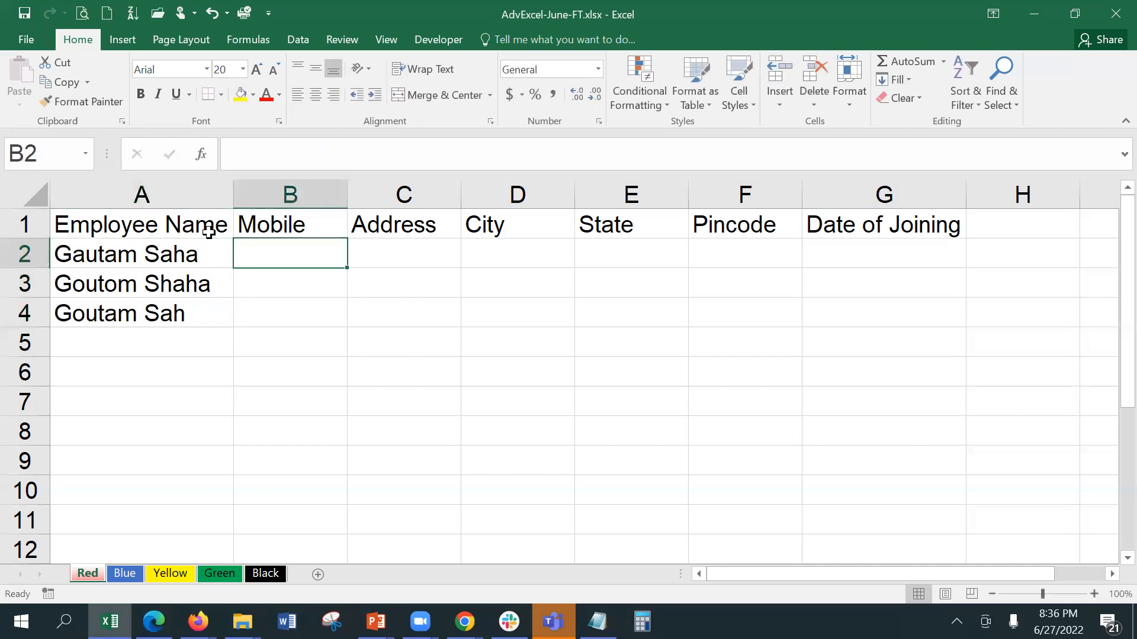
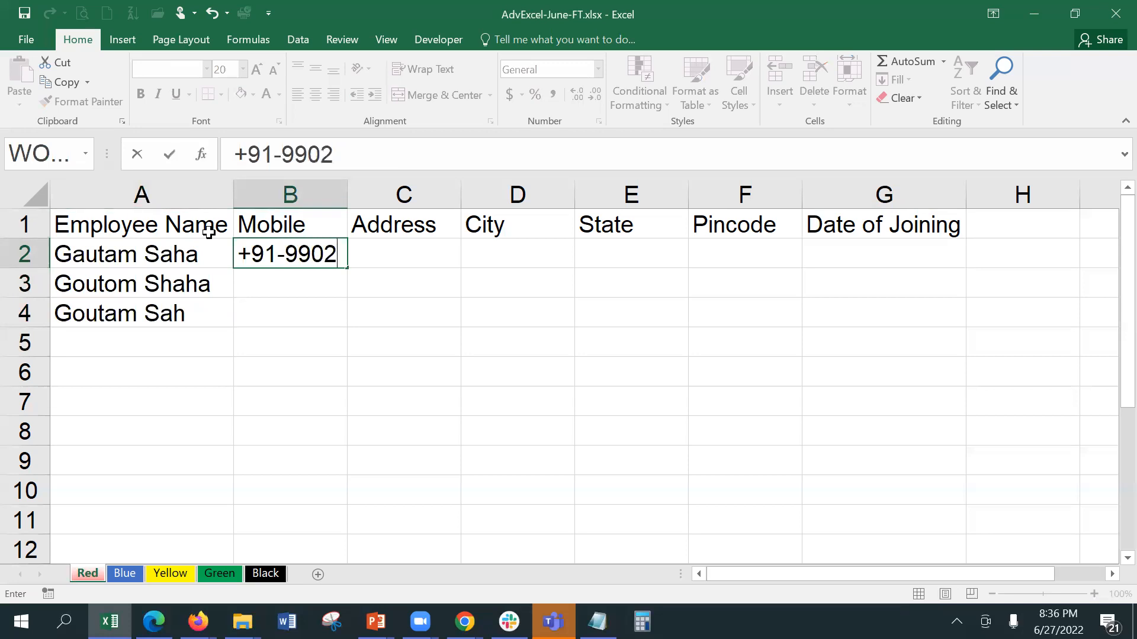
# Step: Enter the first employee's mobile number and street address in B2:C2
pyautogui.press('Tab')
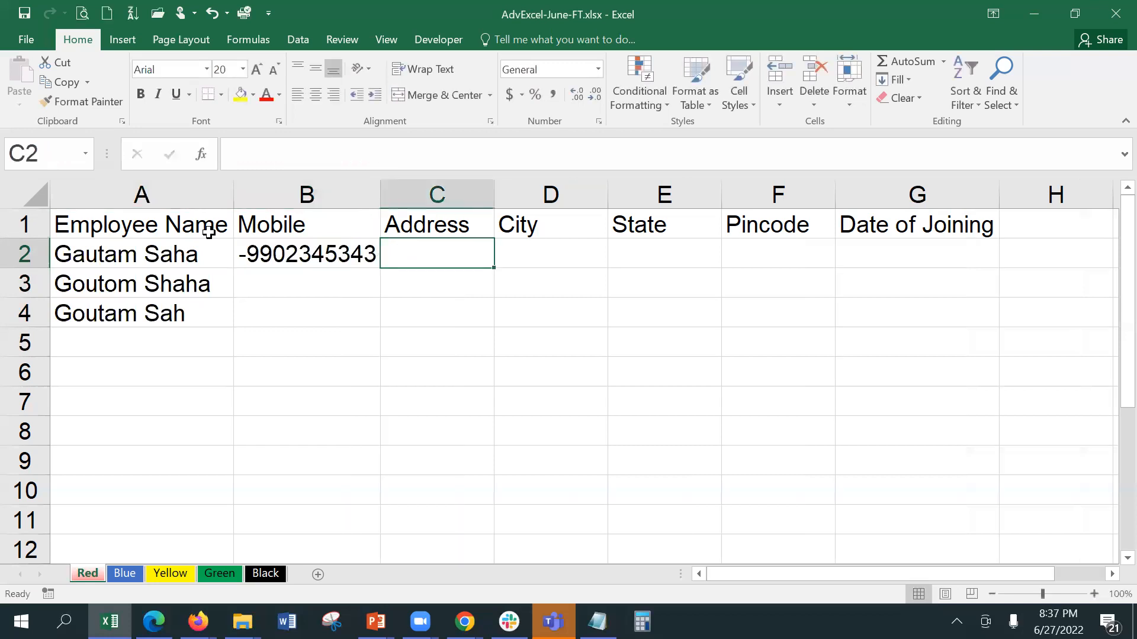
pyautogui.write('A')
pyautogui.press('BackSpace')
pyautogui.write('Main Road')
pyautogui.press('Tab')
# Step: Fill row 2 with city Kolkata, state West Bengal, pincode 700032 and joining date 1-Jan-2021
pyautogui.write('Ko')
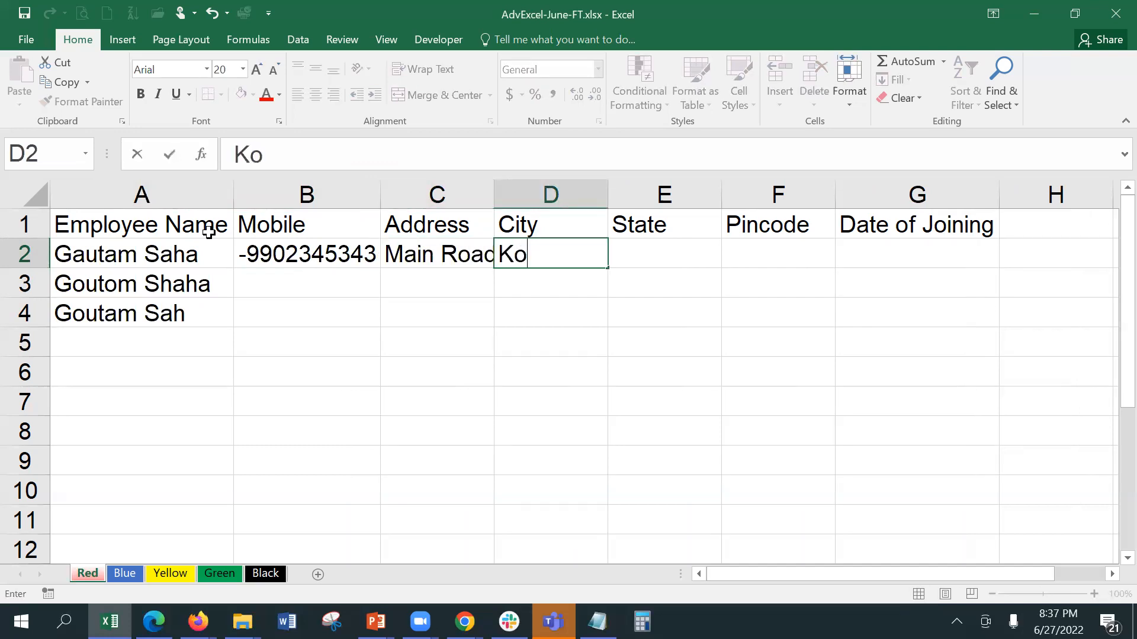
pyautogui.write('lkata')
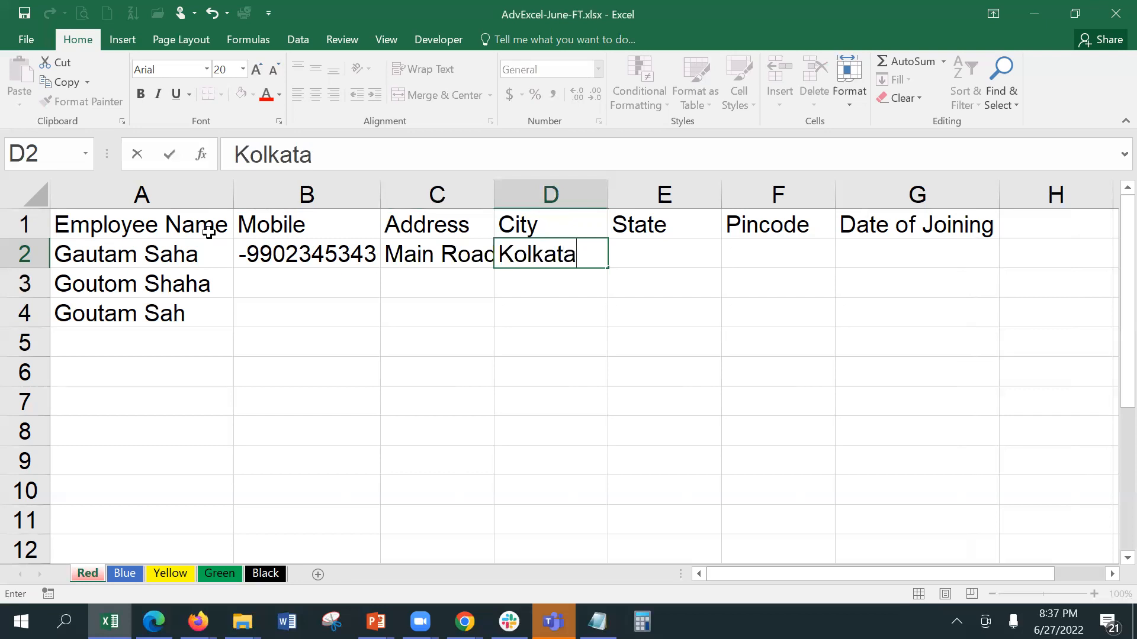
pyautogui.press('Return')
pyautogui.press('Up')
pyautogui.press('Right')
pyautogui.press('Right')
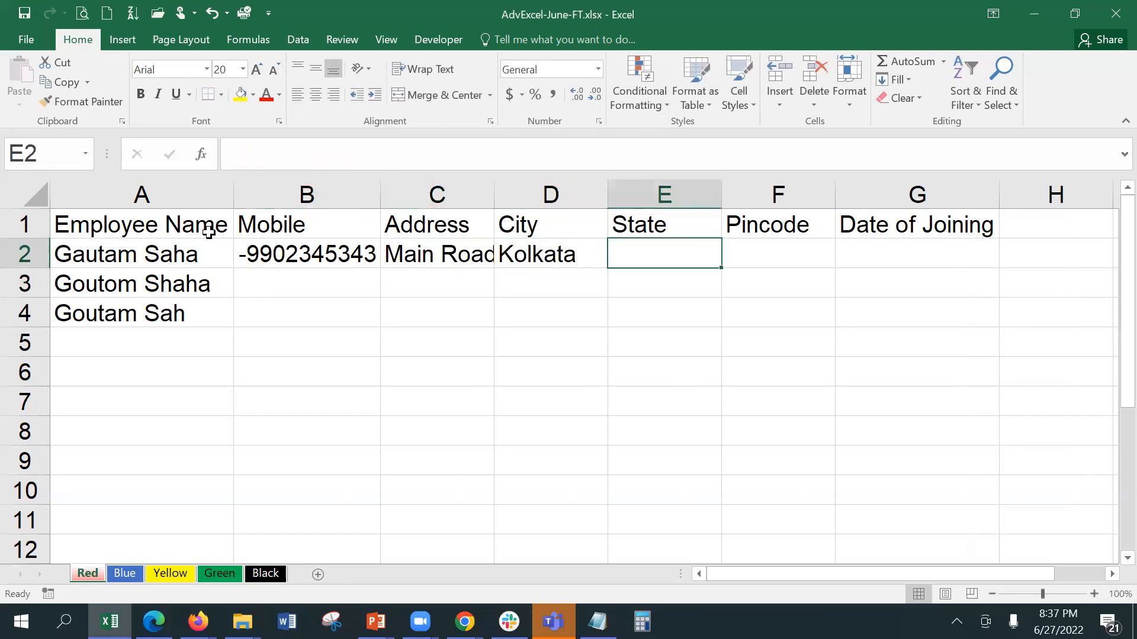
pyautogui.write('West Benga')
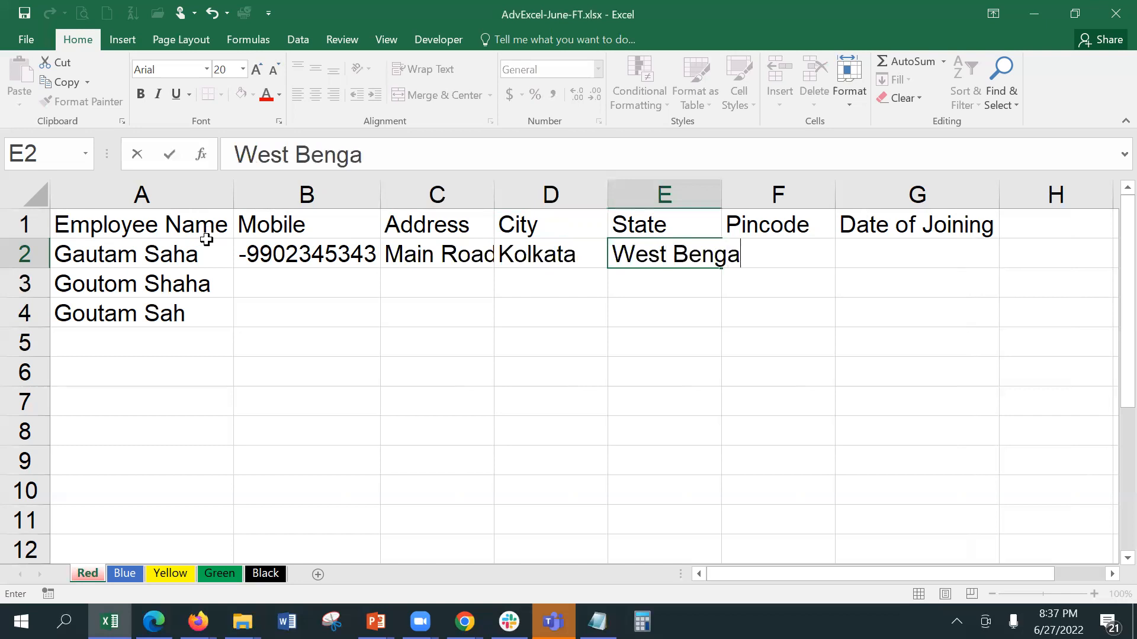
pyautogui.write('l')
pyautogui.press('Tab')
pyautogui.write('700032')
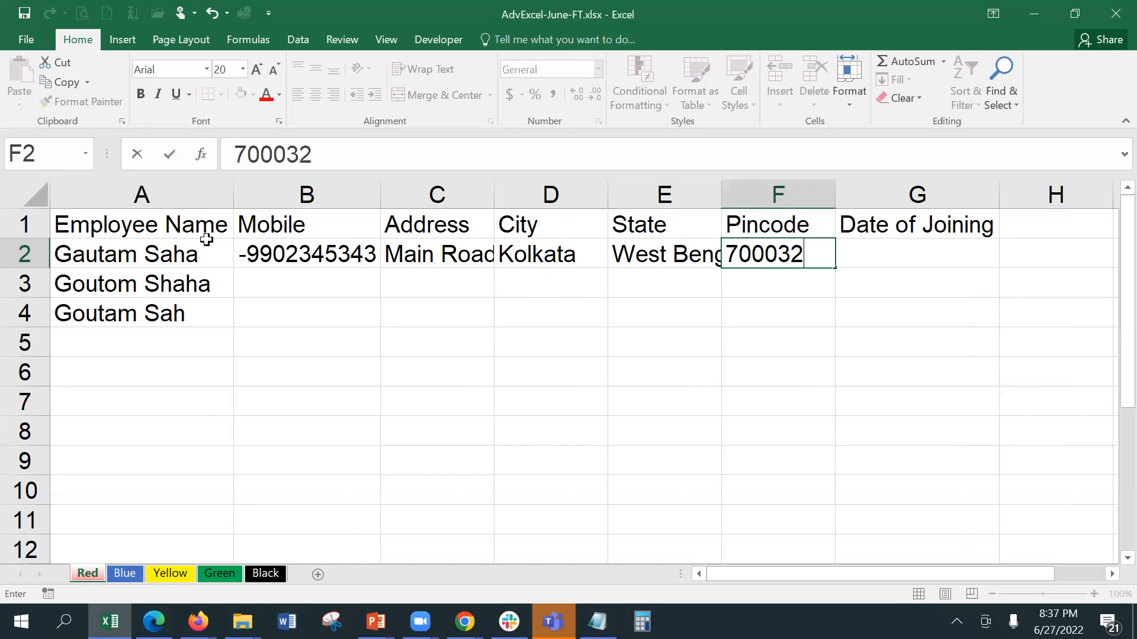
pyautogui.press('Tab')
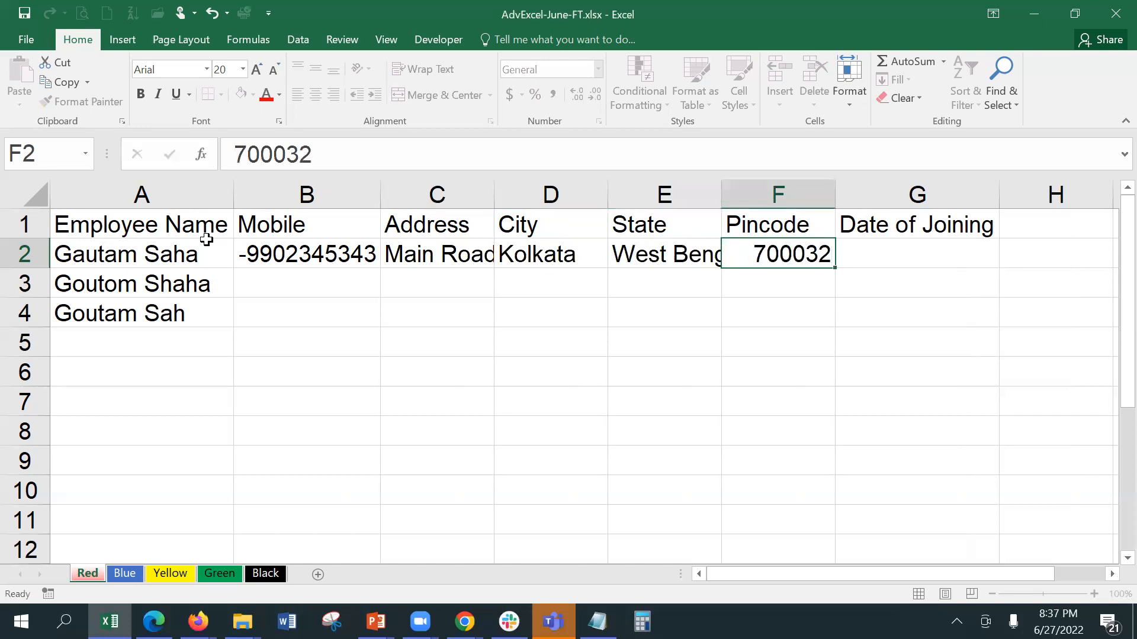
pyautogui.write('1-J')
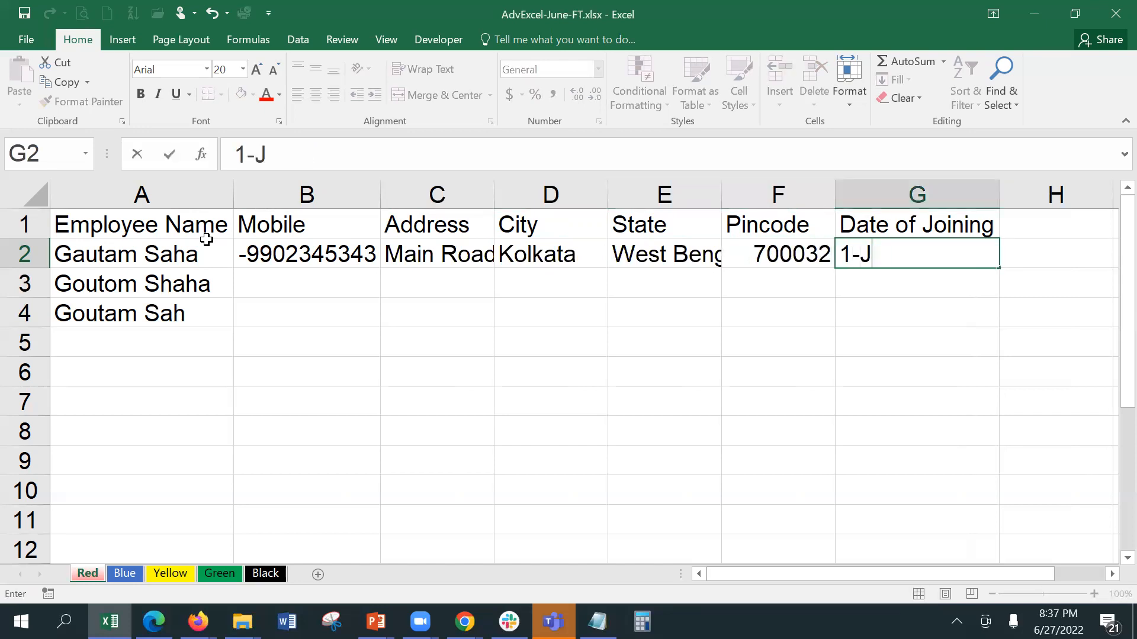
pyautogui.write('an-2021')
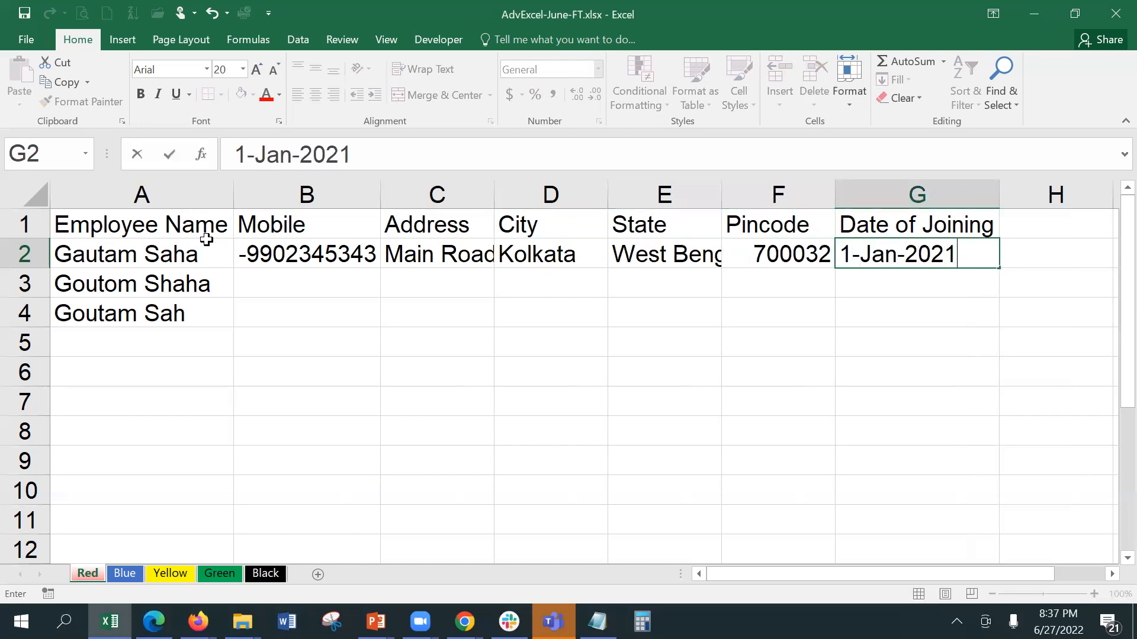
pyautogui.press('Return')
pyautogui.press('Left')
pyautogui.press('Left')
pyautogui.press('Left')
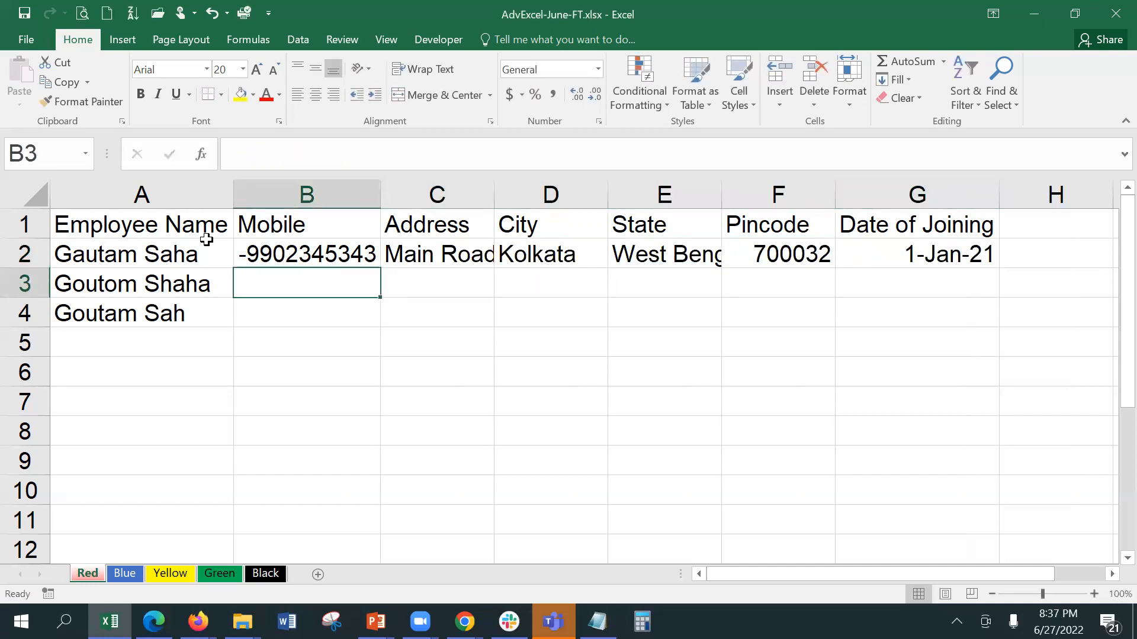
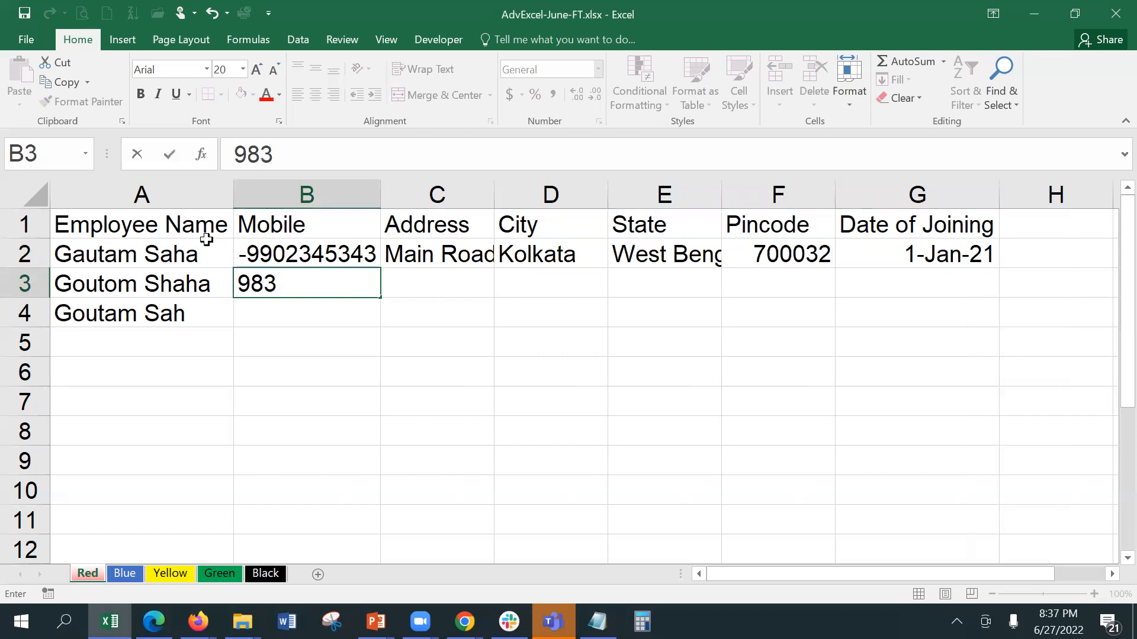
# Step: Enter the second employee's mobile number and street address in B3:C3
pyautogui.press('Tab')
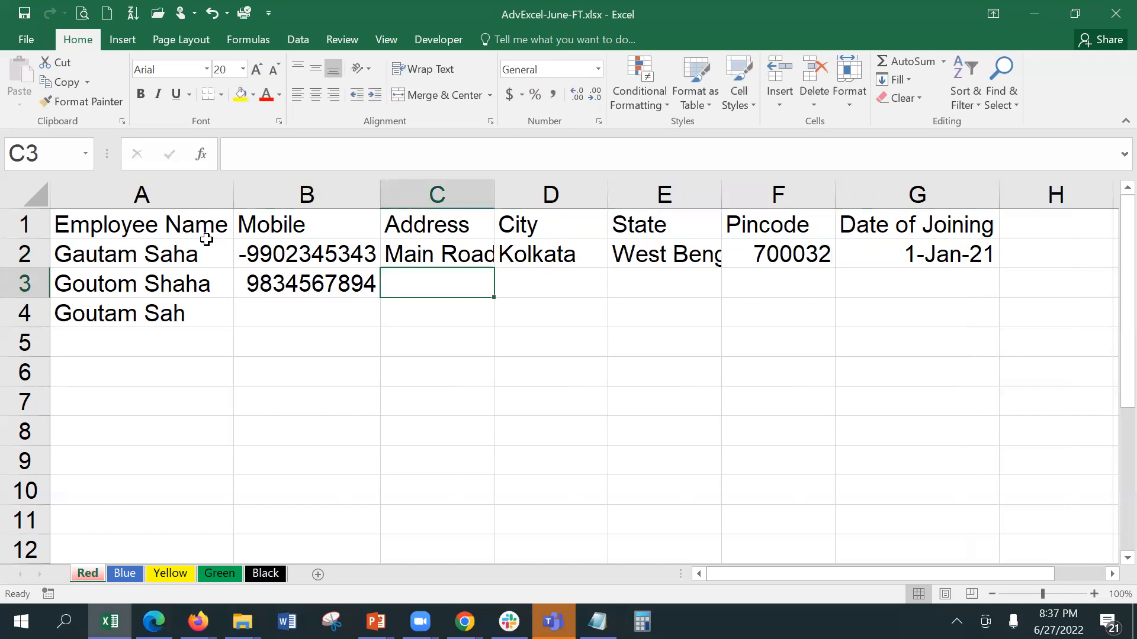
pyautogui.write('C')
pyautogui.press('BackSpace')
pyautogui.write('MG Rd')
pyautogui.press('Tab')
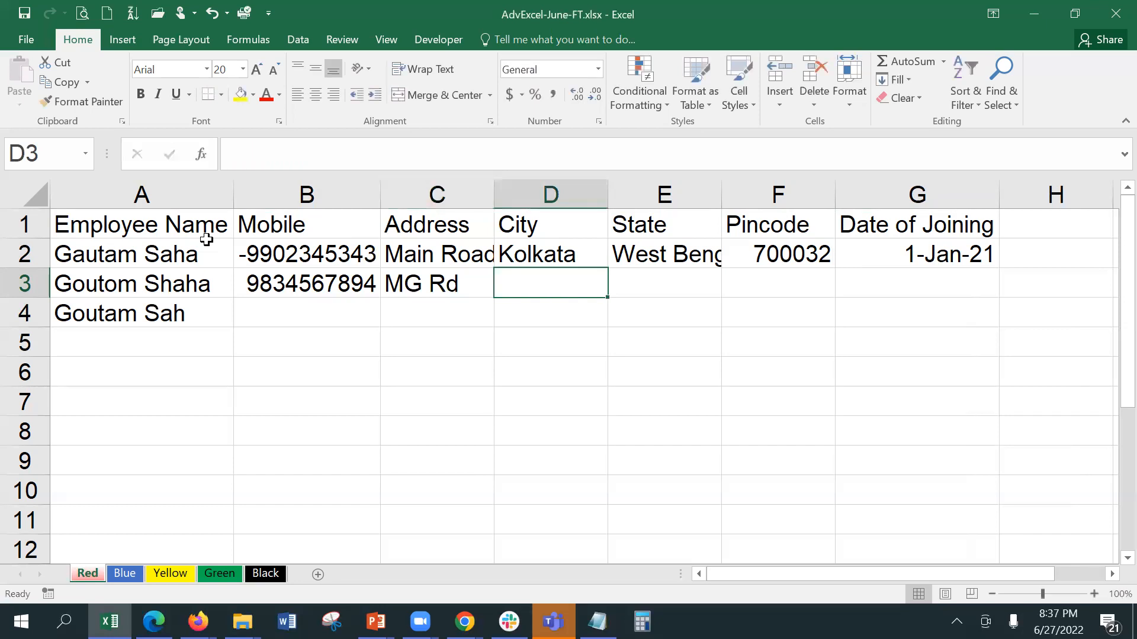
# Step: Fill row 3 with city Kolkatta, state WB, pincode 700 032 and joining date 1st Feb 2021
pyautogui.write('Kolkatta')
pyautogui.press('Tab')
pyautogui.write('WB')
pyautogui.press('Tab')
pyautogui.write('700 0')
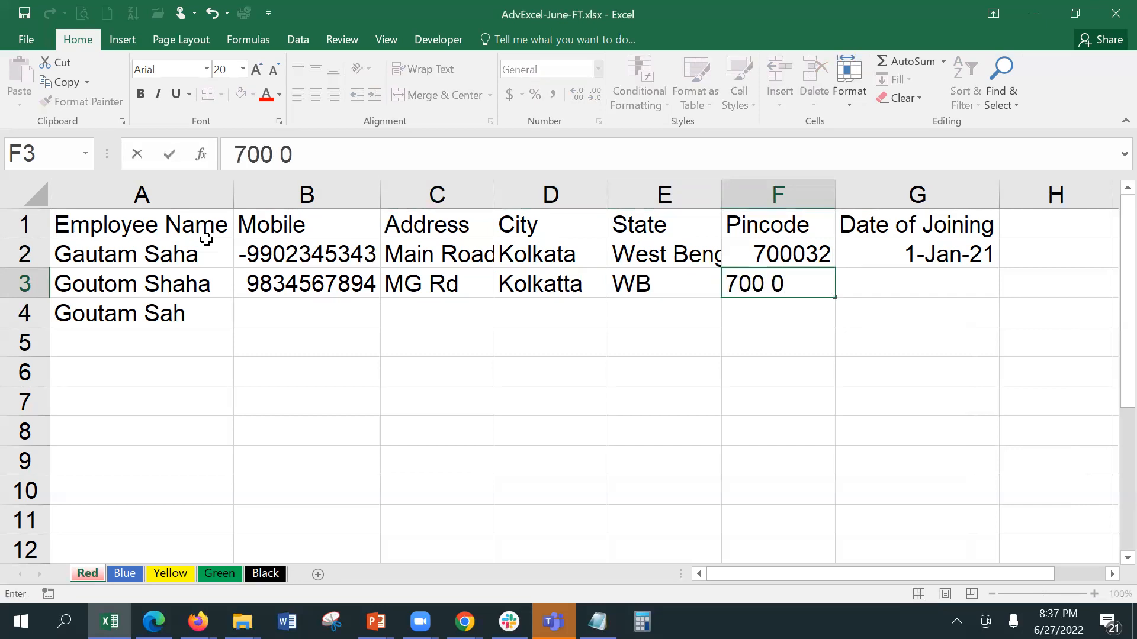
pyautogui.write('32')
pyautogui.press('Tab')
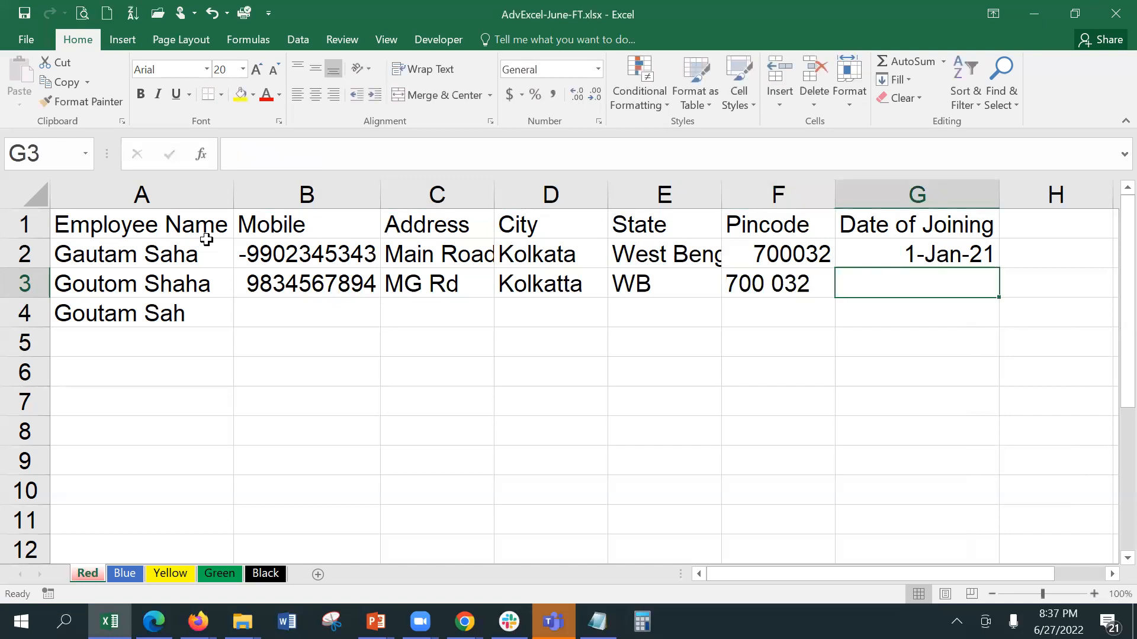
pyautogui.write('1')
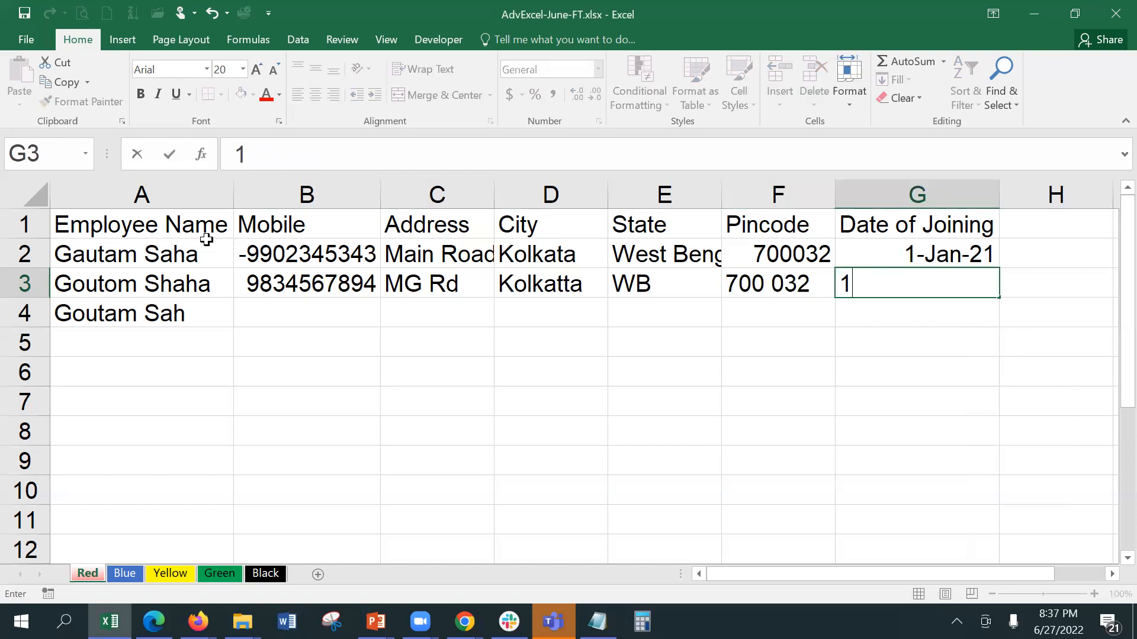
pyautogui.press('BackSpace')
pyautogui.write('1st Feb 2021')
pyautogui.press('Return')
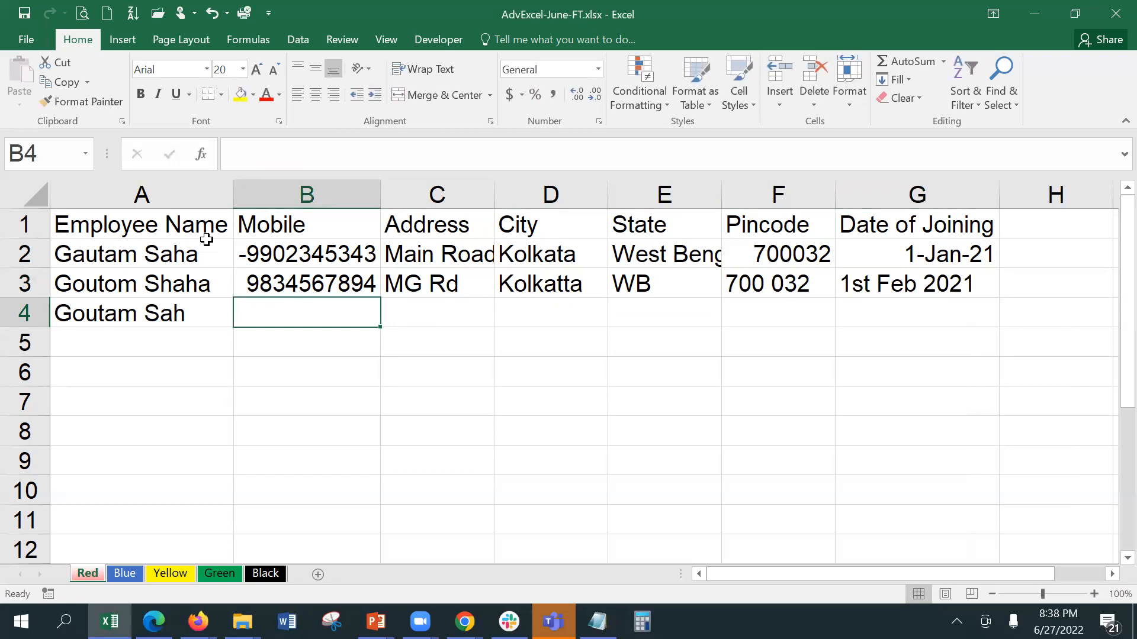
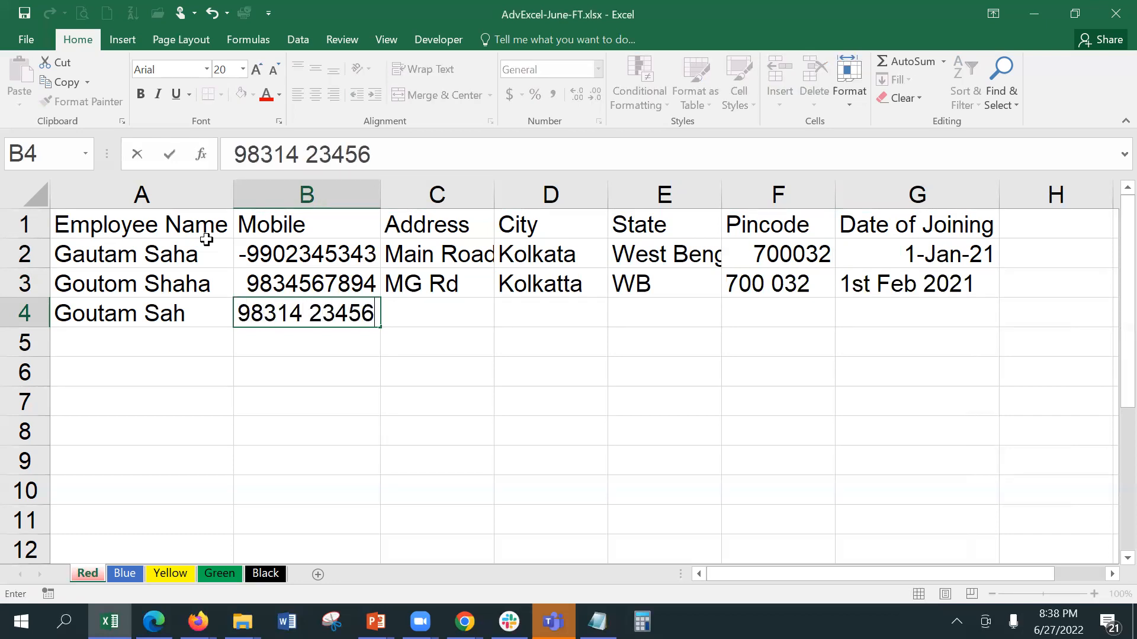
# Step: Enter the third employee's mobile number and street address in B4:C4
pyautogui.press('Tab')
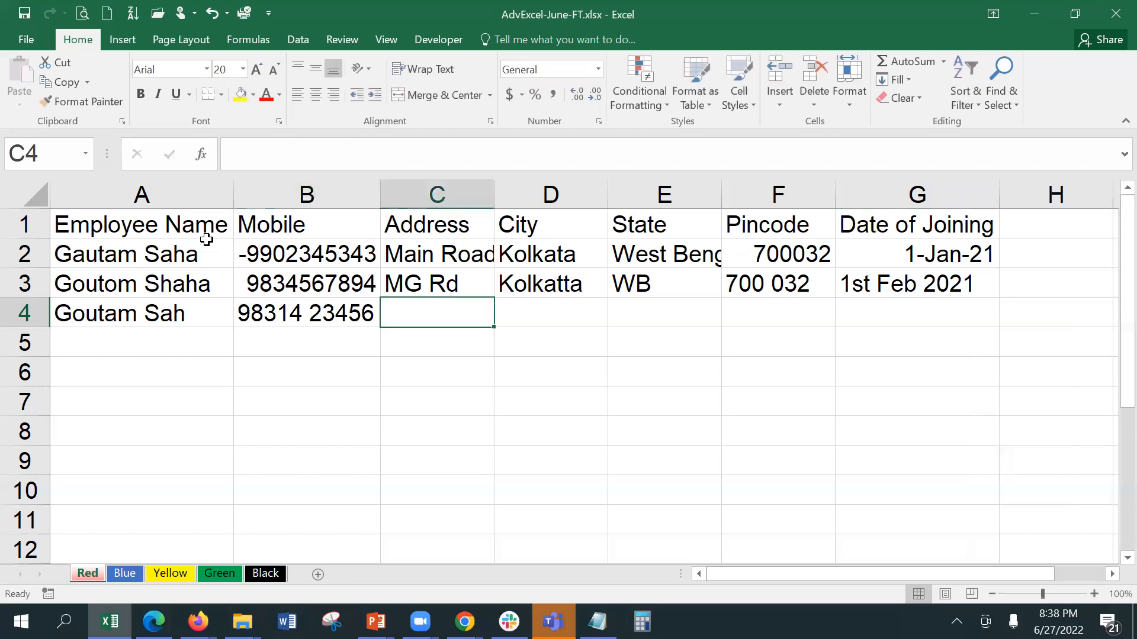
pyautogui.write('Viv')
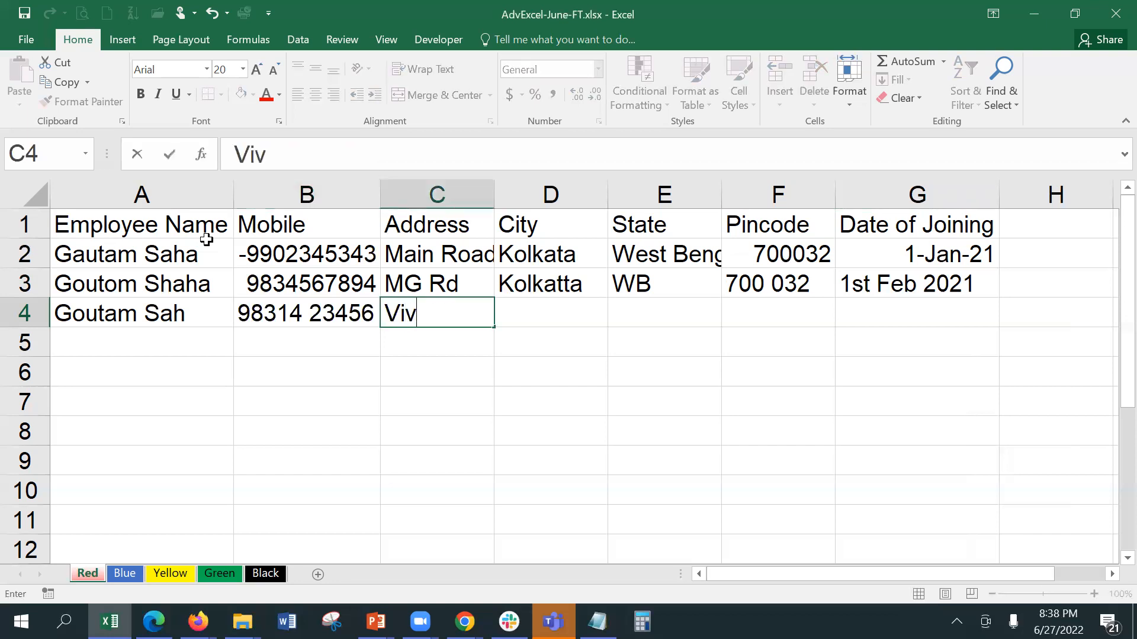
pyautogui.write('ek Ro')
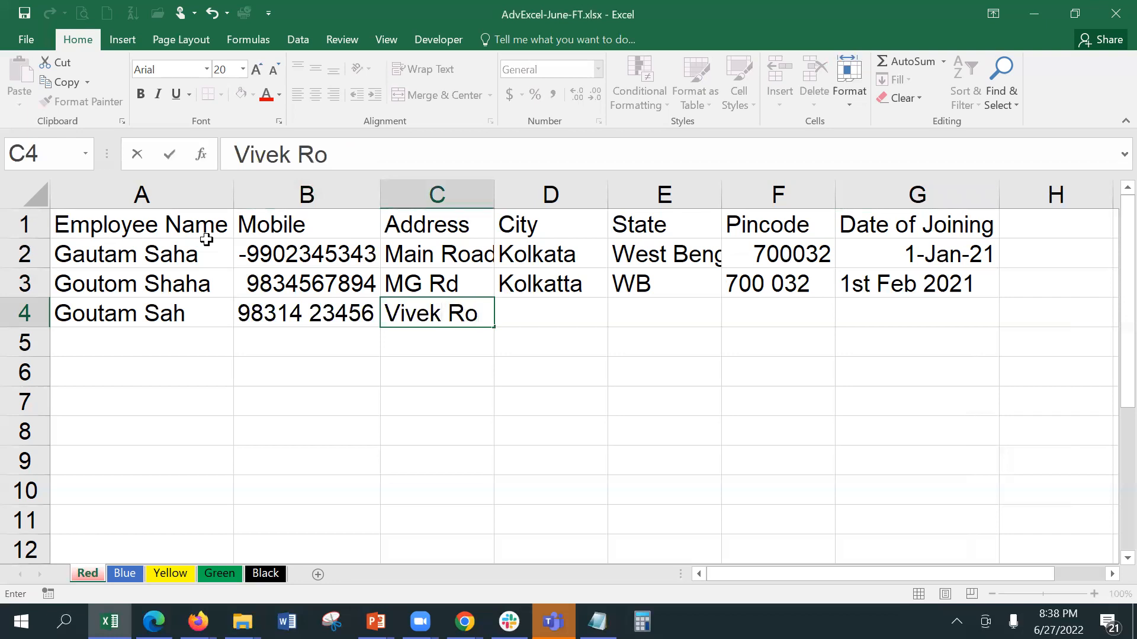
pyautogui.press('BackSpace')
pyautogui.write('d')
pyautogui.press('Tab')
# Step: Set the third employee's city to Calcutta and state to Bengal
pyautogui.write('K')
pyautogui.press('BackSpace')
pyautogui.write('Calcutta')
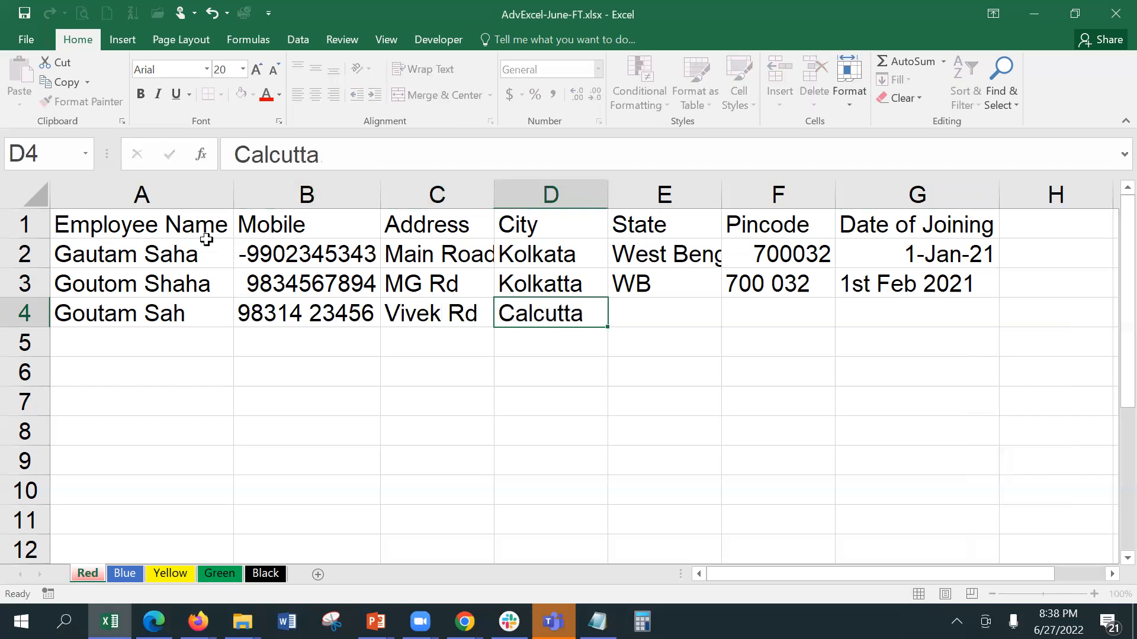
pyautogui.press('Tab')
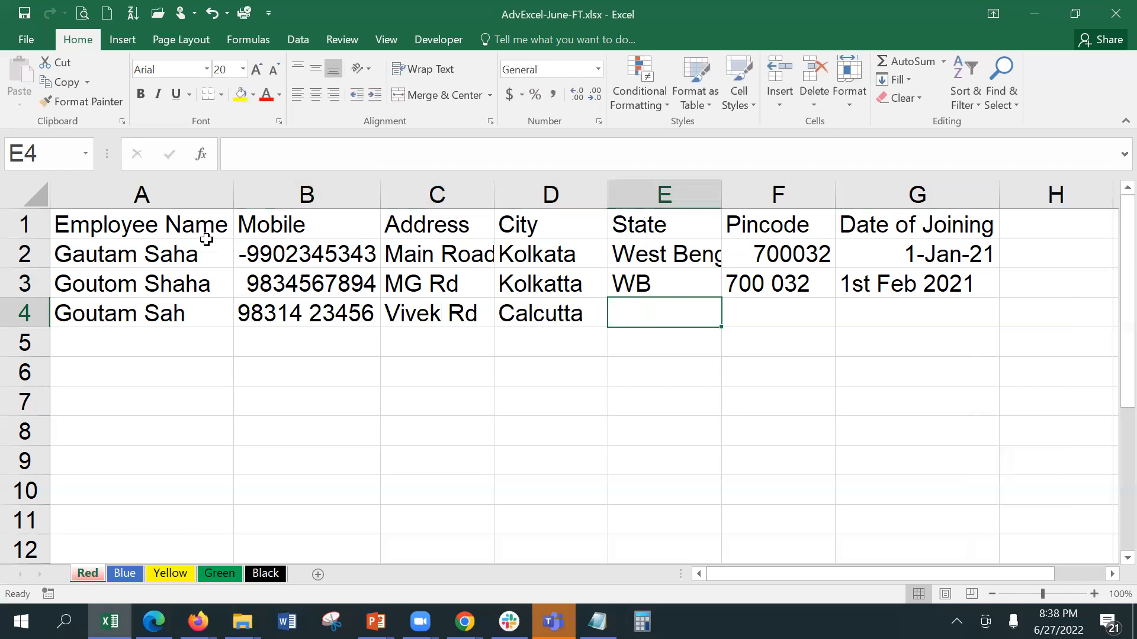
pyautogui.write('W')
pyautogui.press('BackSpace')
pyautogui.write('Bengal')
pyautogui.press('Tab')
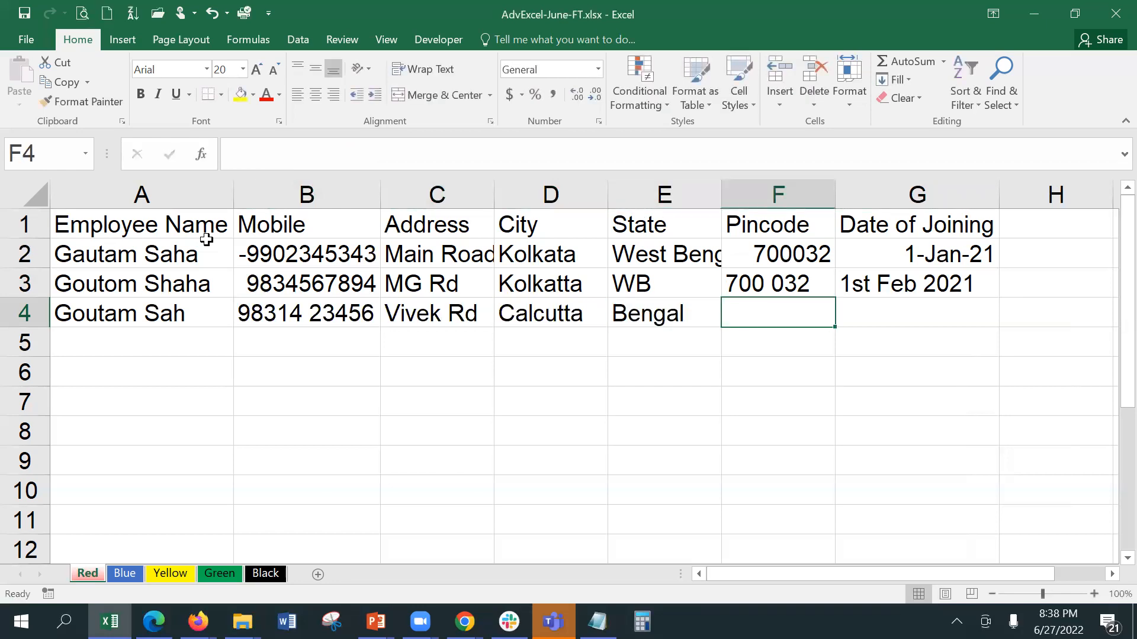
# Step: Enter pincode 31 and joining date Mar 2021 to finish row 4
pyautogui.write('7')
pyautogui.press('BackSpace')
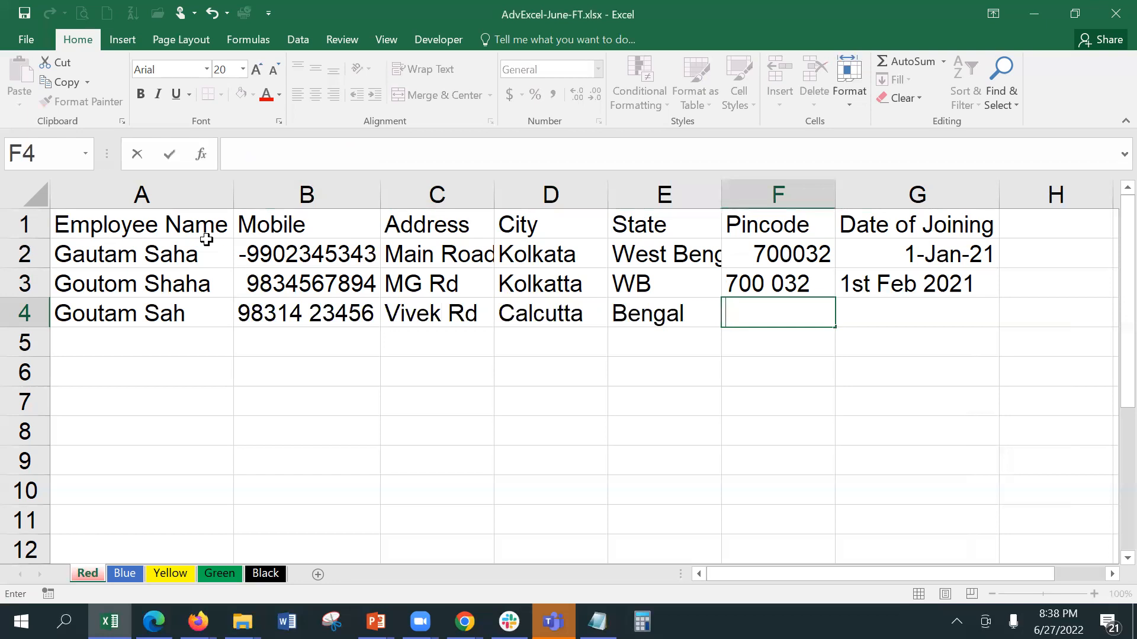
pyautogui.write('31')
pyautogui.press('Tab')
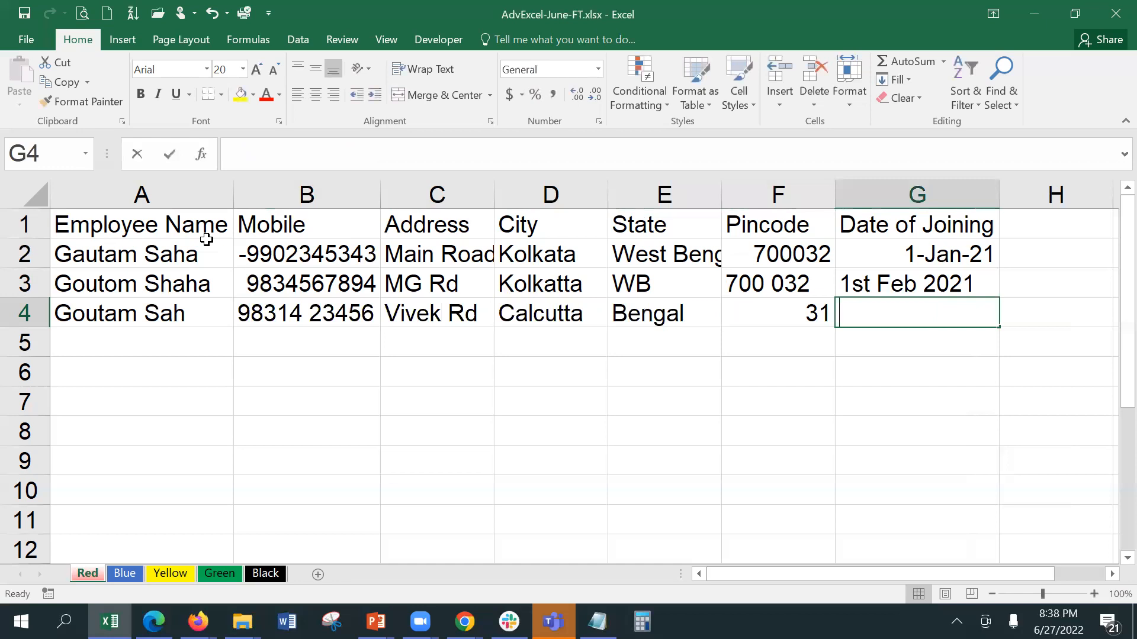
pyautogui.write('1')
pyautogui.press('BackSpace')
pyautogui.press('BackSpace')
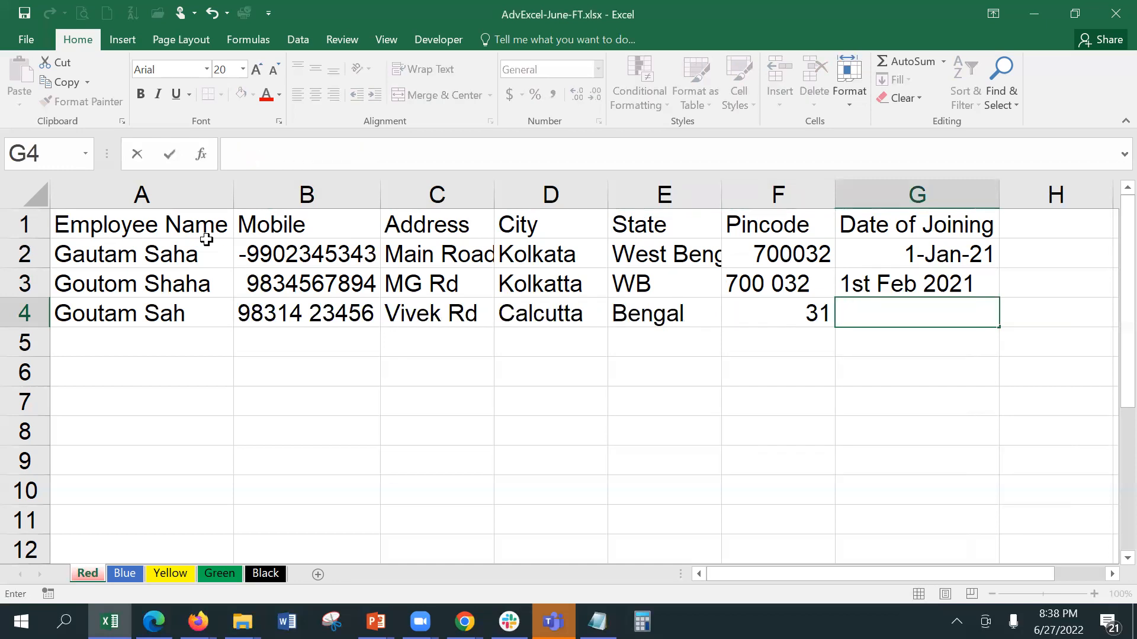
pyautogui.write('Feb 20')
pyautogui.write('2')
pyautogui.press('BackSpace')
pyautogui.press('BackSpace')
pyautogui.press('BackSpace')
pyautogui.press('BackSpace')
pyautogui.press('BackSpace')
pyautogui.press('BackSpace')
pyautogui.press('BackSpace')
pyautogui.write('Mar 2021')
pyautogui.press('Return')
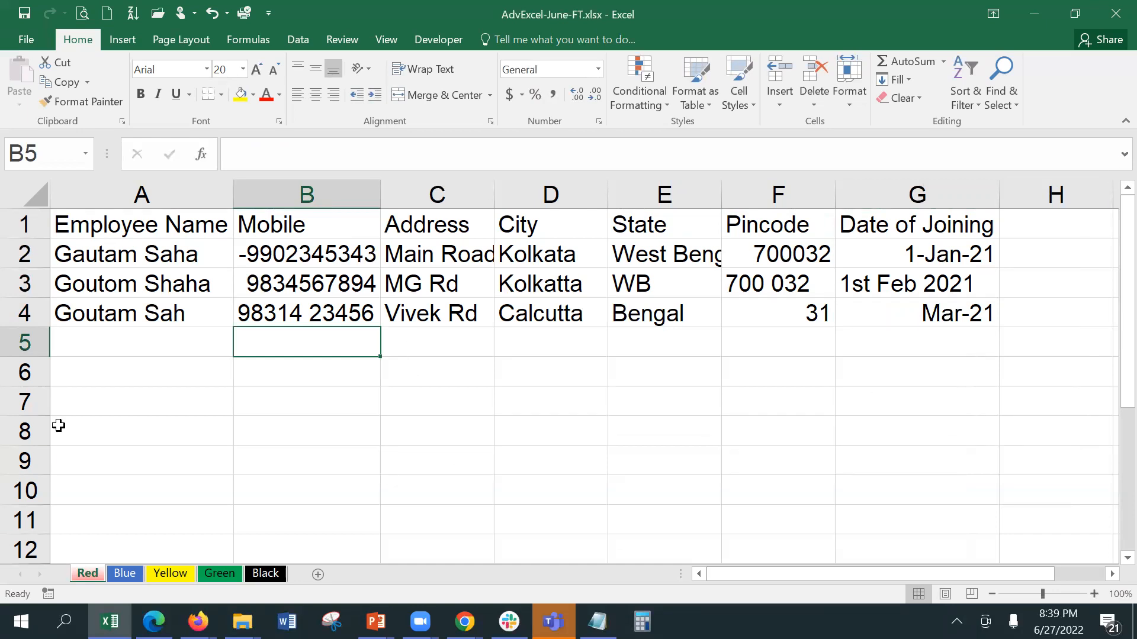
pyautogui.click(129, 246)
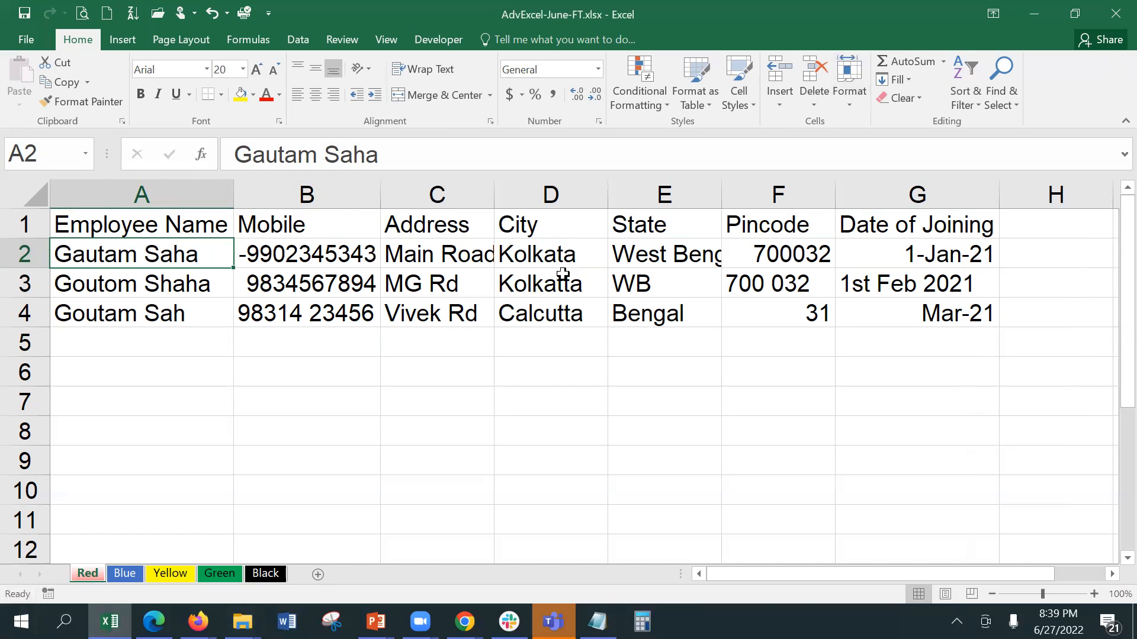
pyautogui.click(645, 261)
pyautogui.click(645, 283)
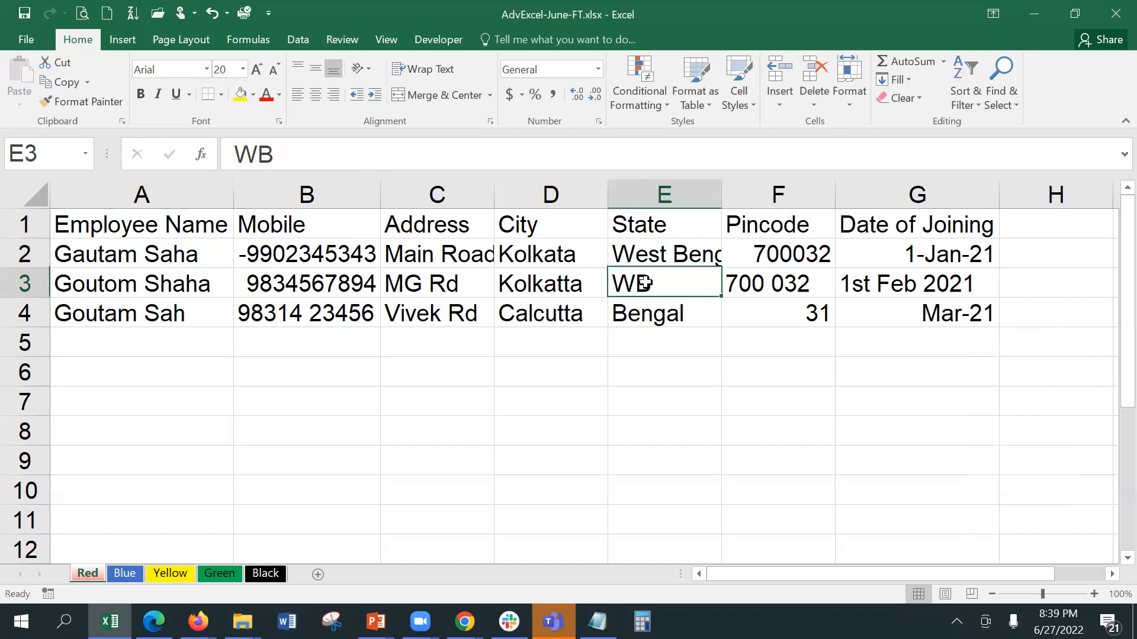
pyautogui.click(647, 311)
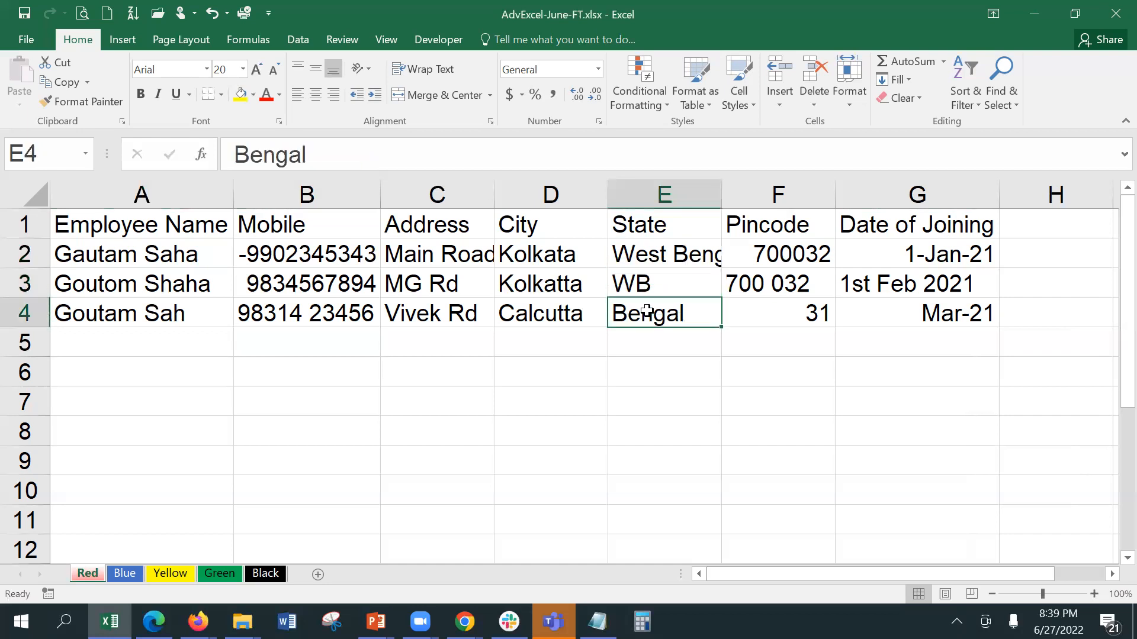
pyautogui.click(767, 317)
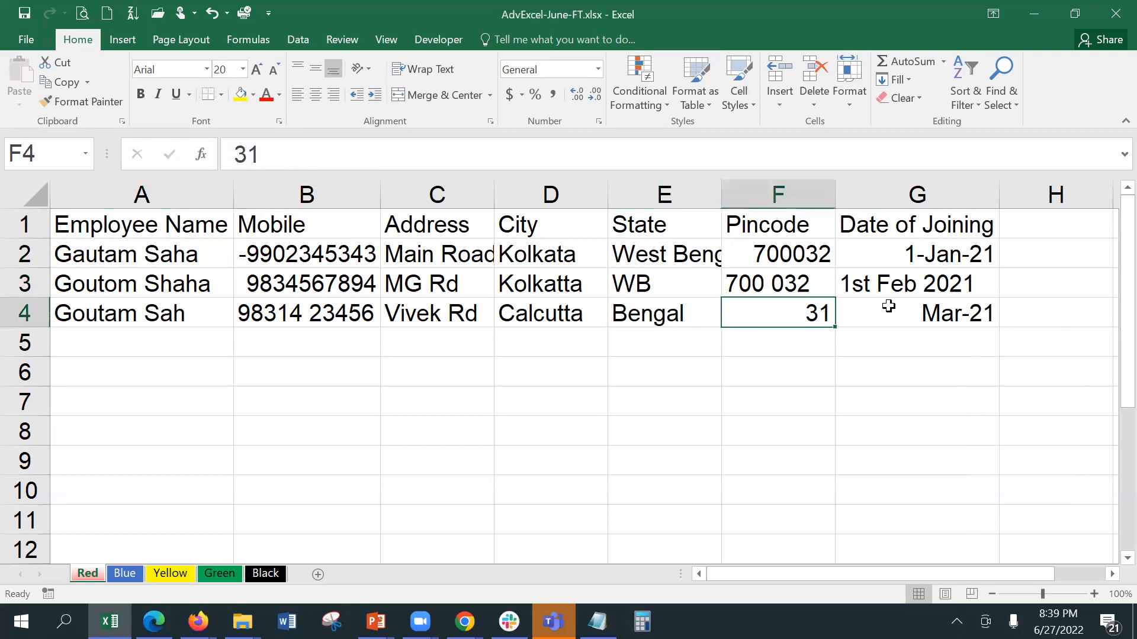
pyautogui.click(889, 281)
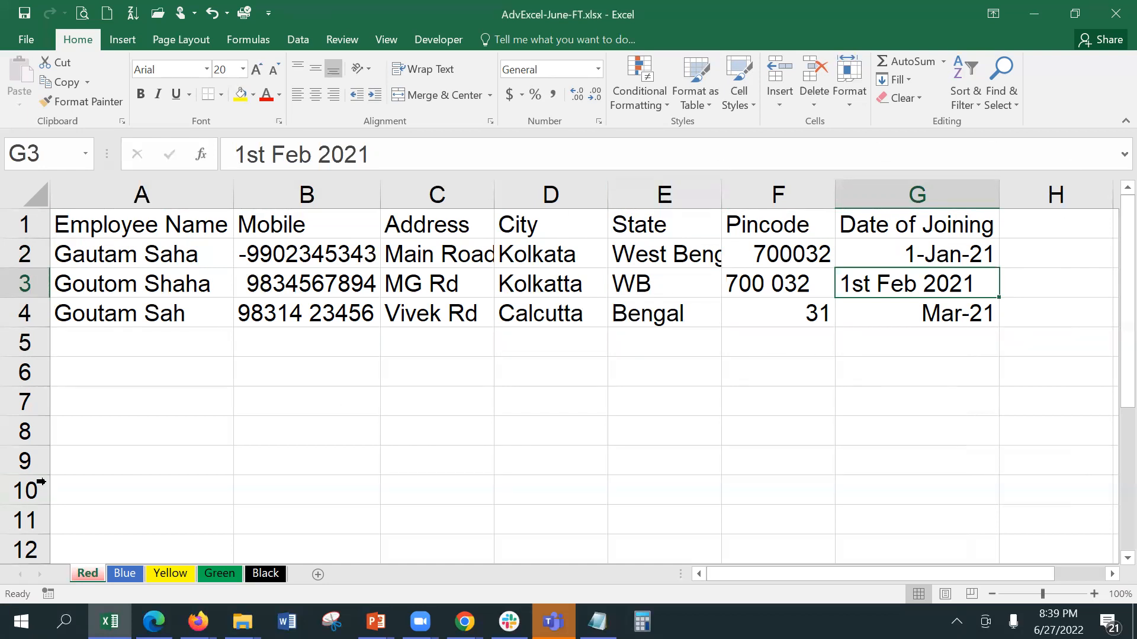
# Step: Select the Employee Name cells A2:A10 and bring up the Data ribbon commands
pyautogui.moveTo(143, 251); pyautogui.dragTo(123, 497)
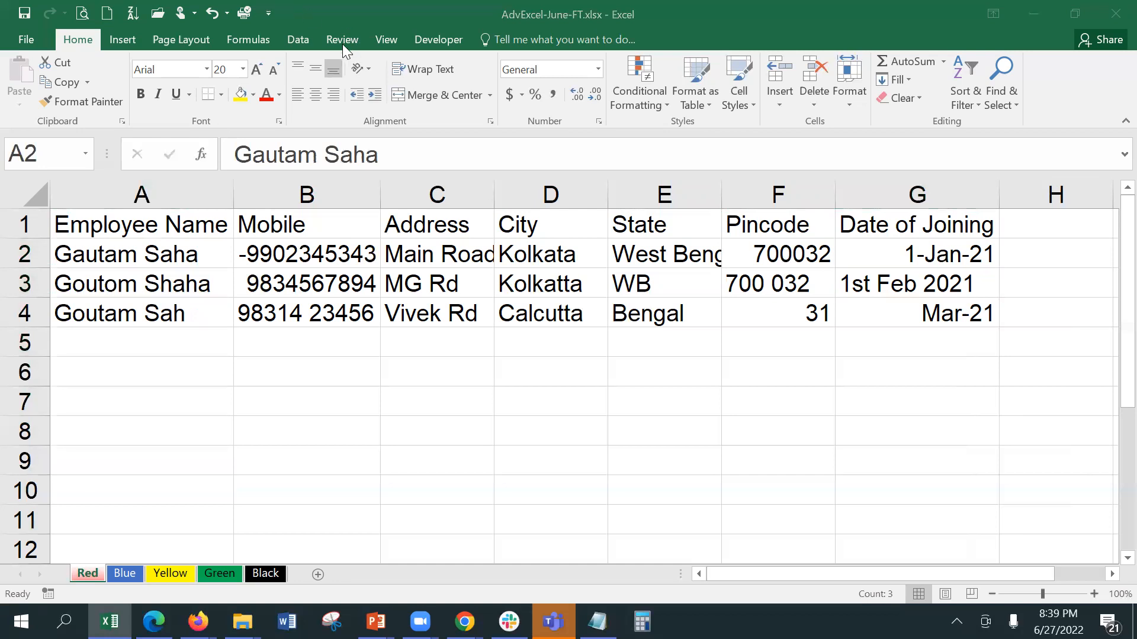
pyautogui.click(296, 39)
pyautogui.click(296, 39)
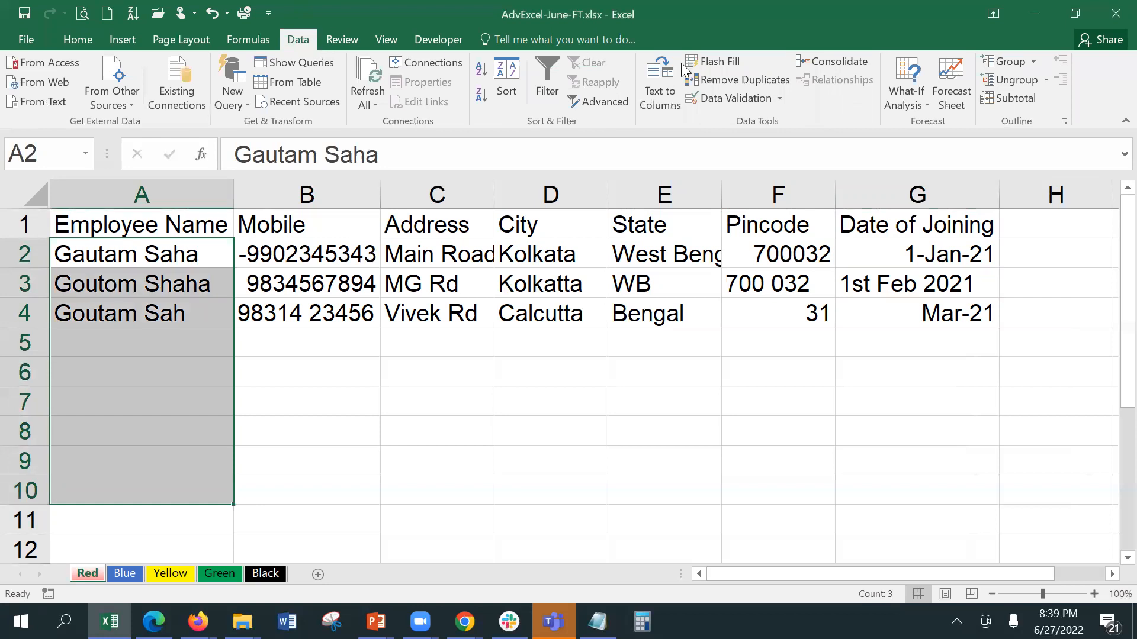
# Step: Give A2:A10 a List validation rule sourced from four comma-separated employee names
pyautogui.click(726, 97)
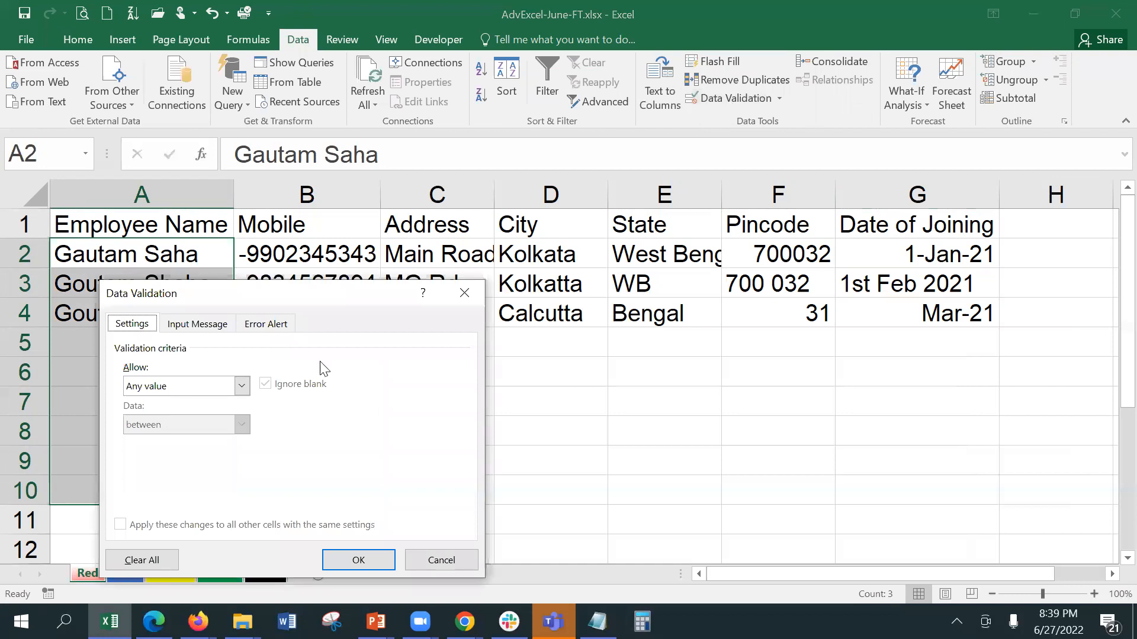
pyautogui.moveTo(320, 296); pyautogui.dragTo(543, 132)
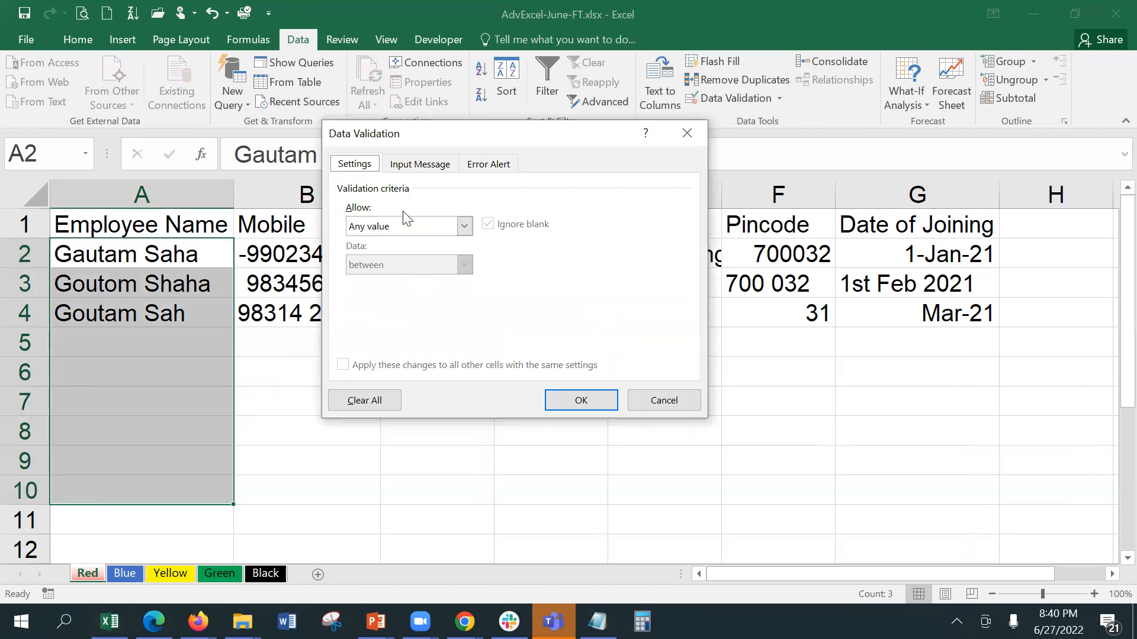
pyautogui.click(407, 227)
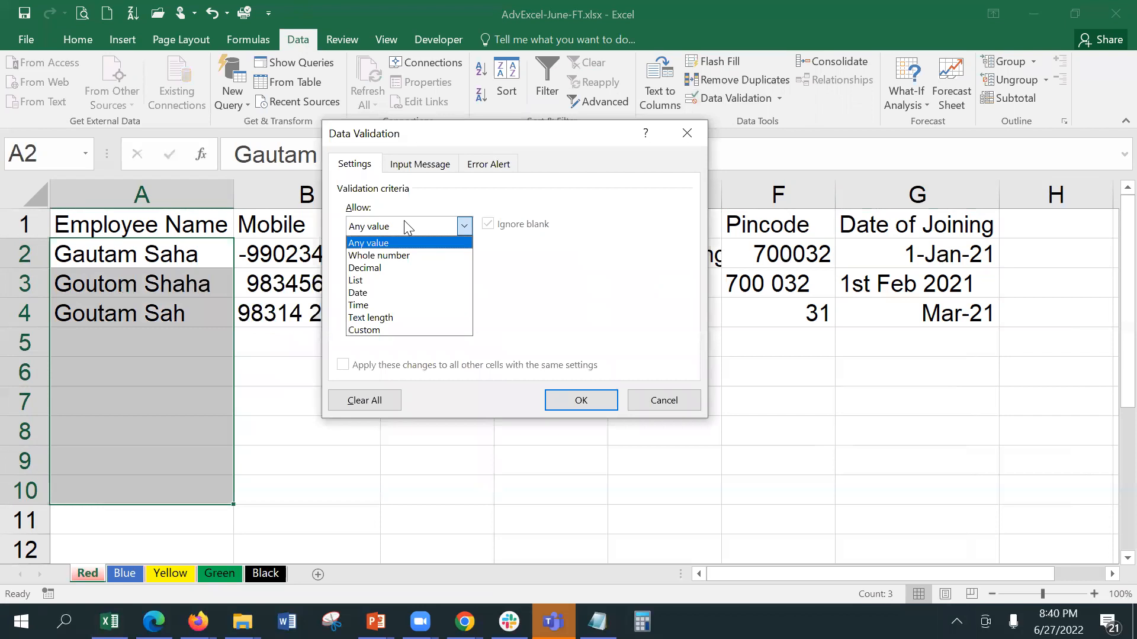
pyautogui.click(389, 281)
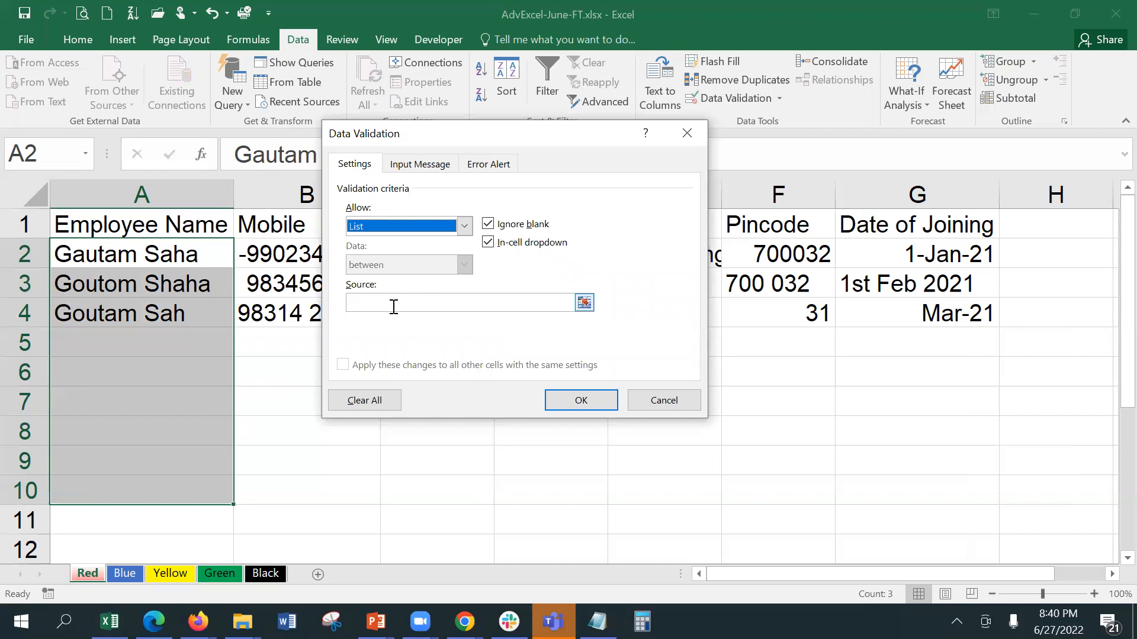
pyautogui.click(393, 305)
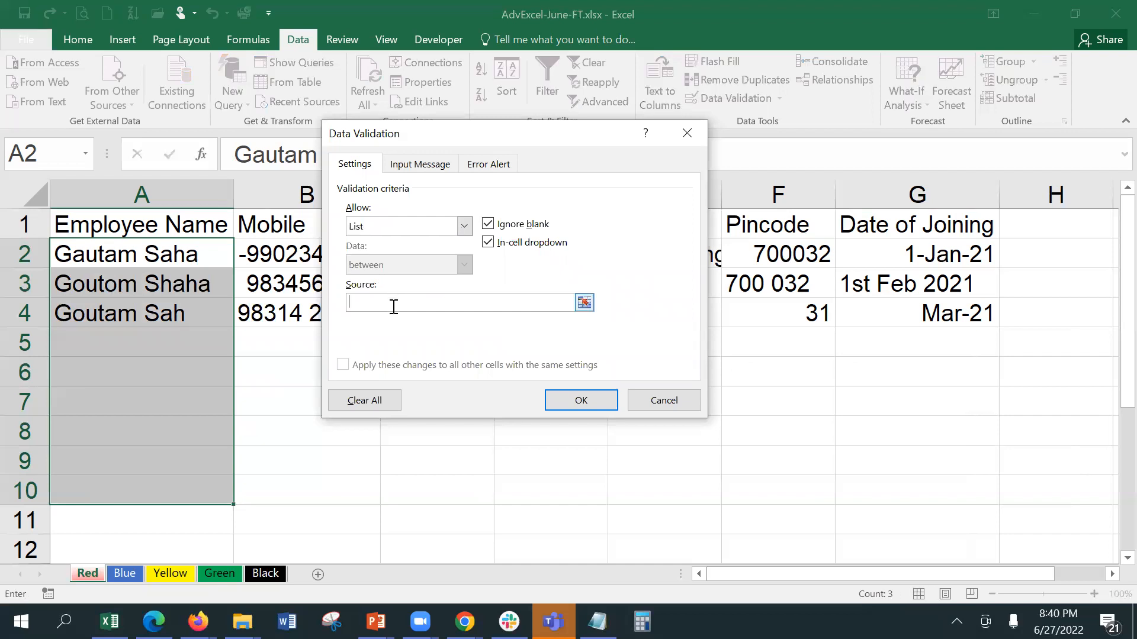
pyautogui.write(', ')
pyautogui.write(', ')
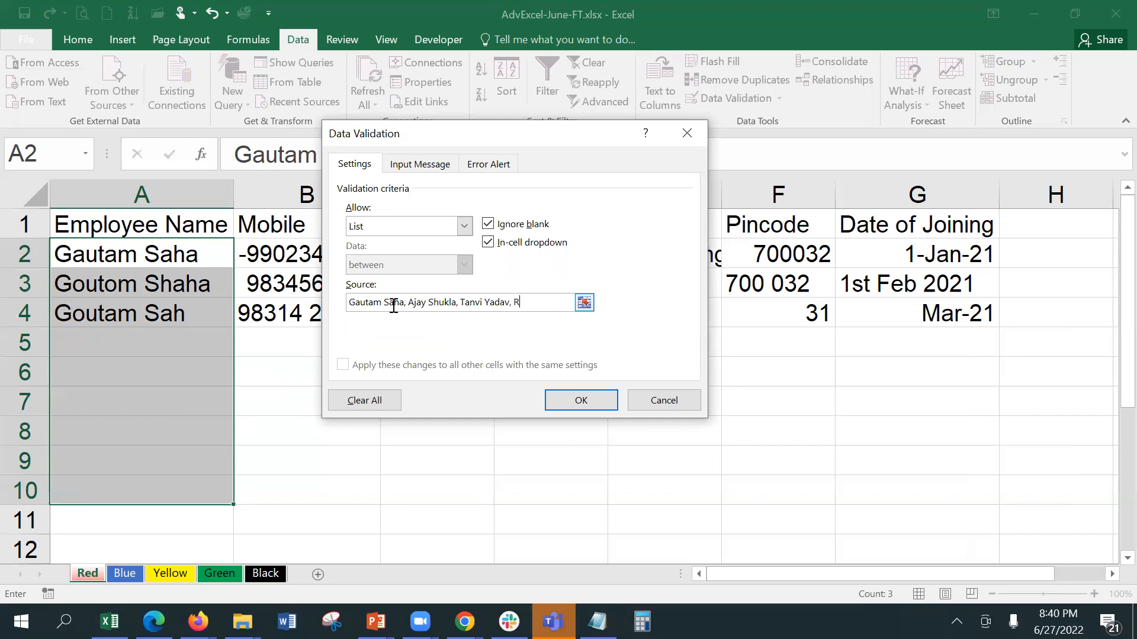
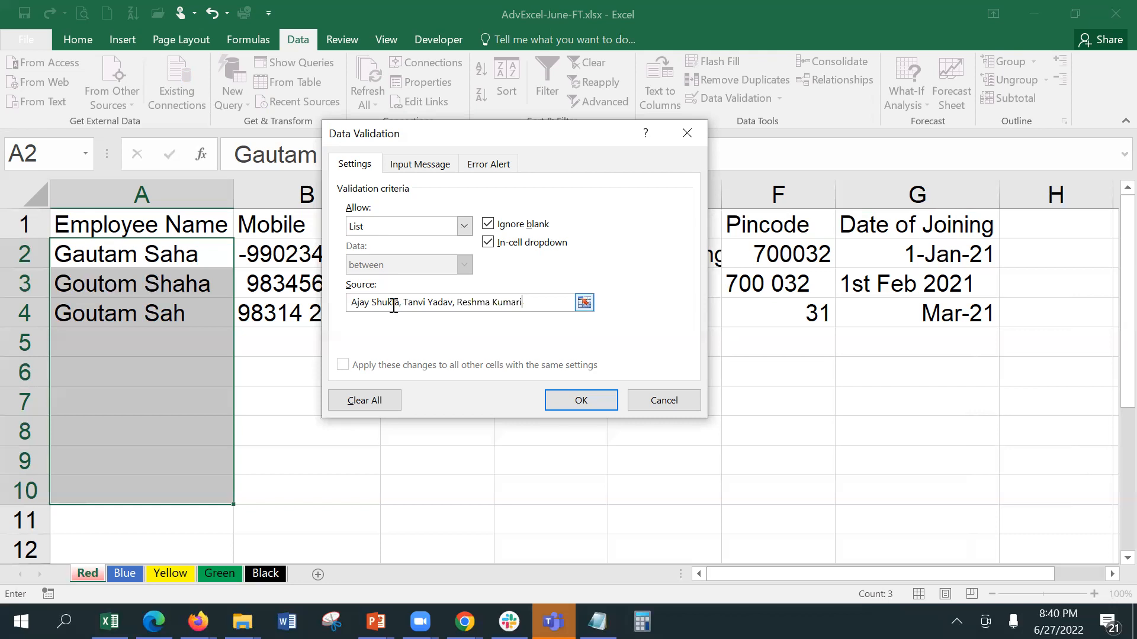
pyautogui.click(580, 402)
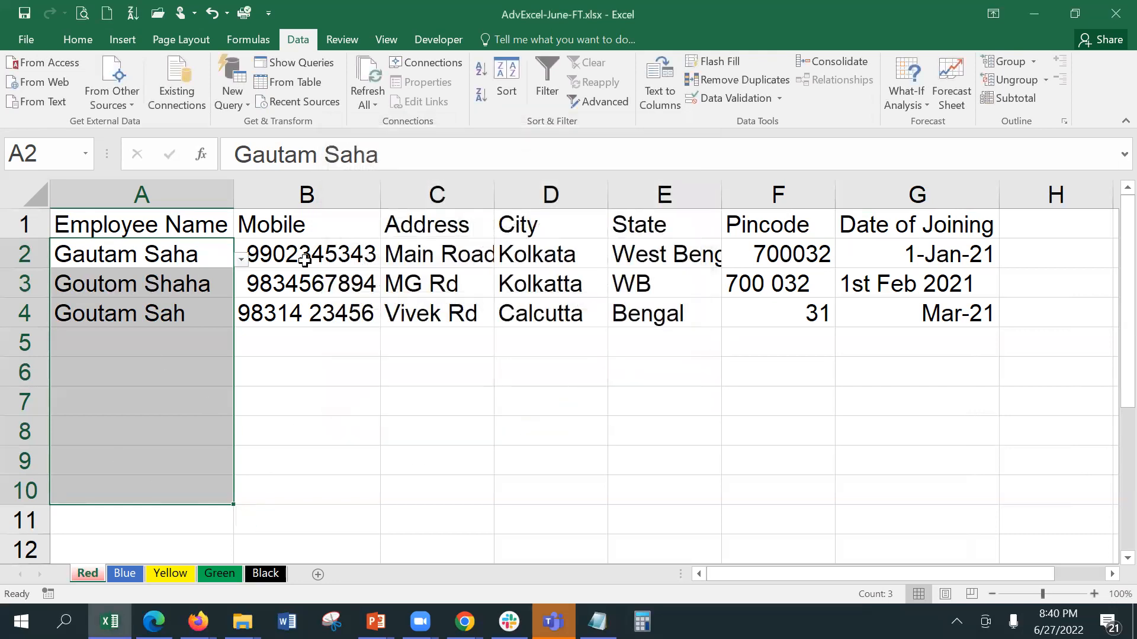
# Step: Circle invalid data to flag the misspelled names in A3 and A4, leaving A2 unchanged
pyautogui.click(242, 261)
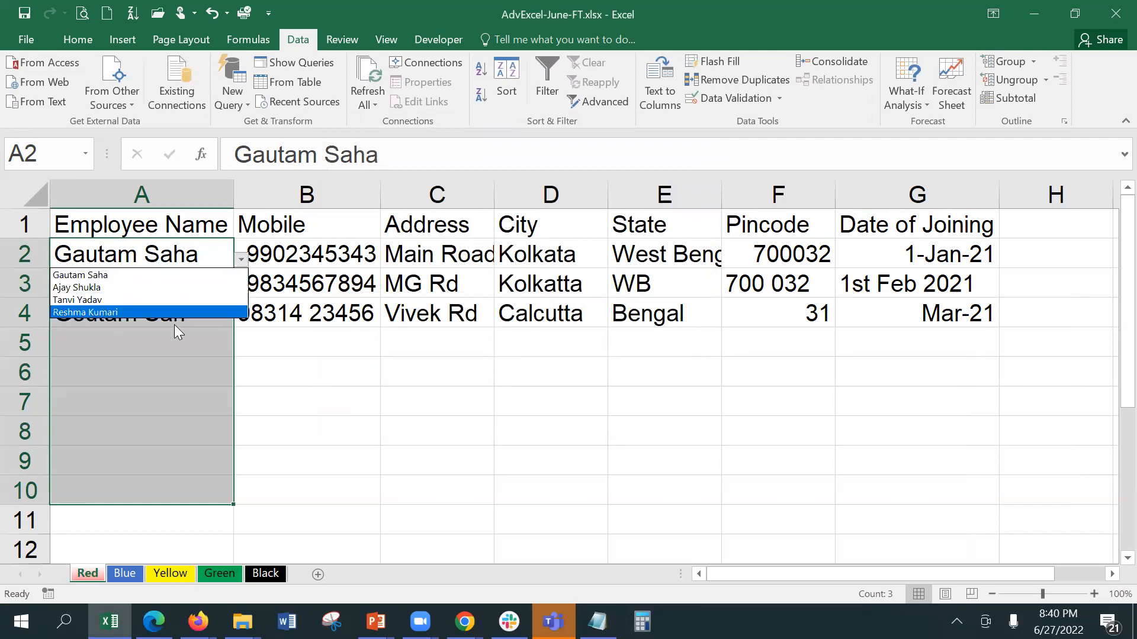
pyautogui.click(782, 93)
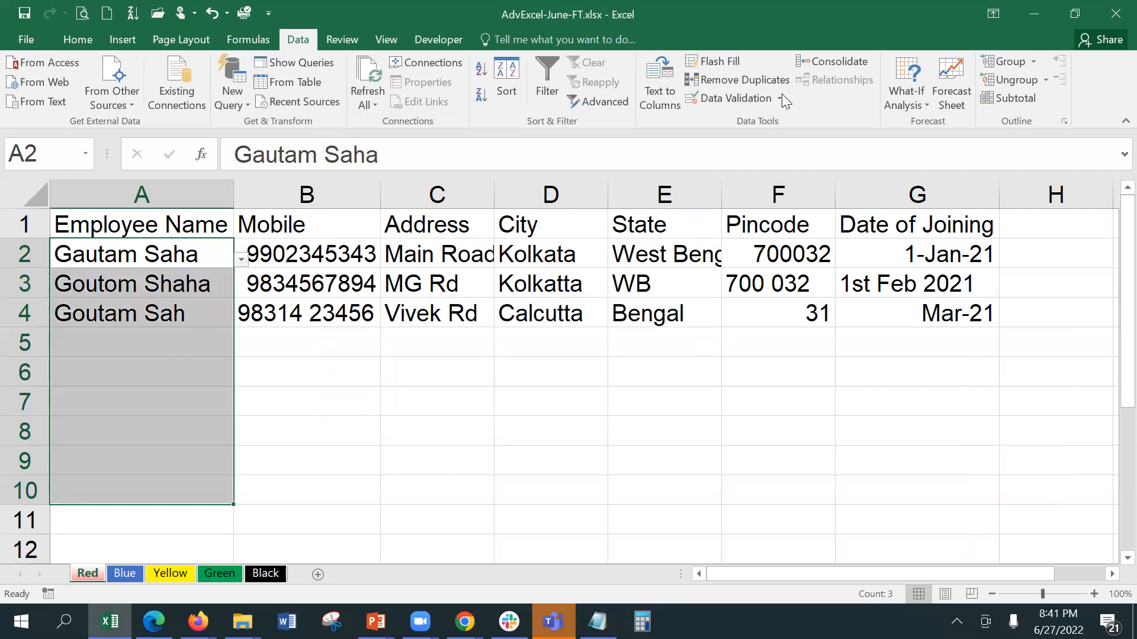
pyautogui.click(781, 95)
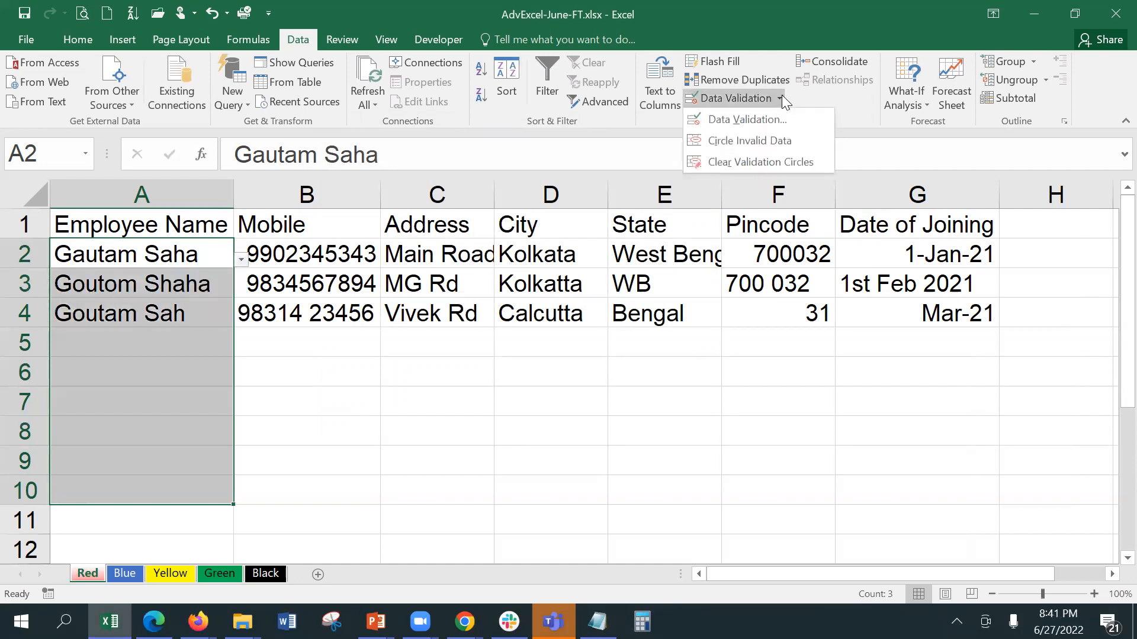
pyautogui.click(779, 142)
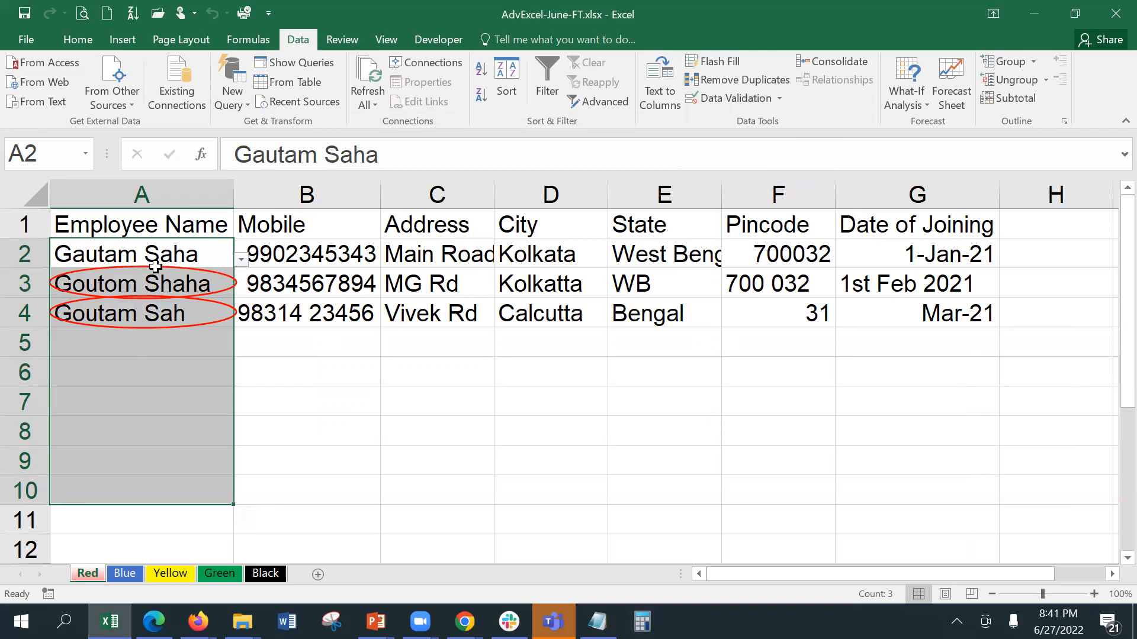
pyautogui.click(242, 259)
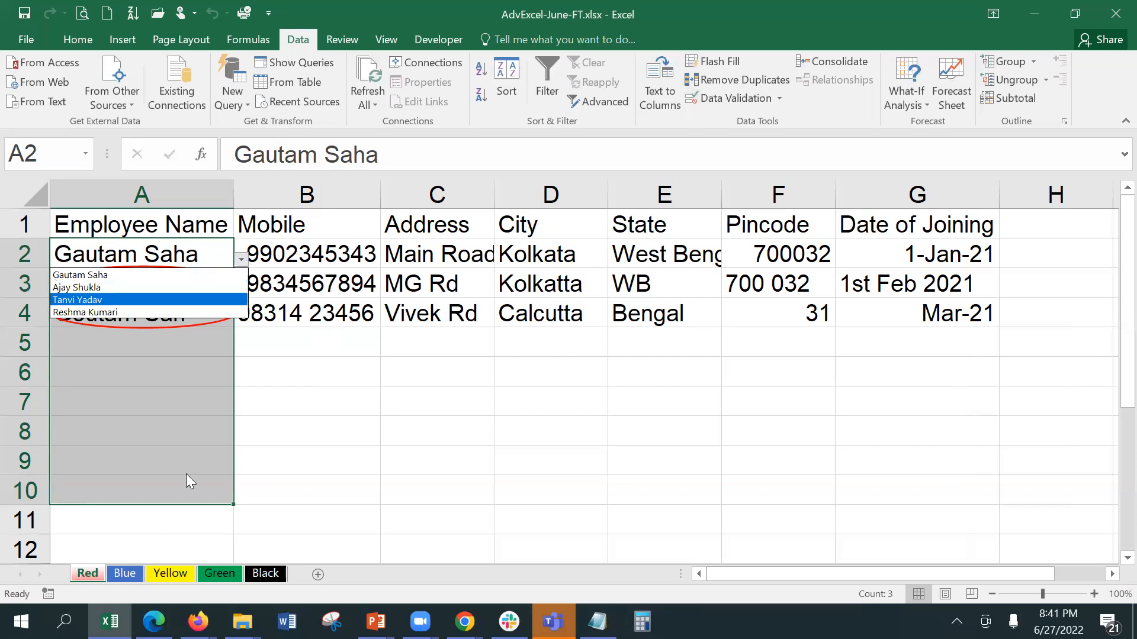
pyautogui.press('Escape')
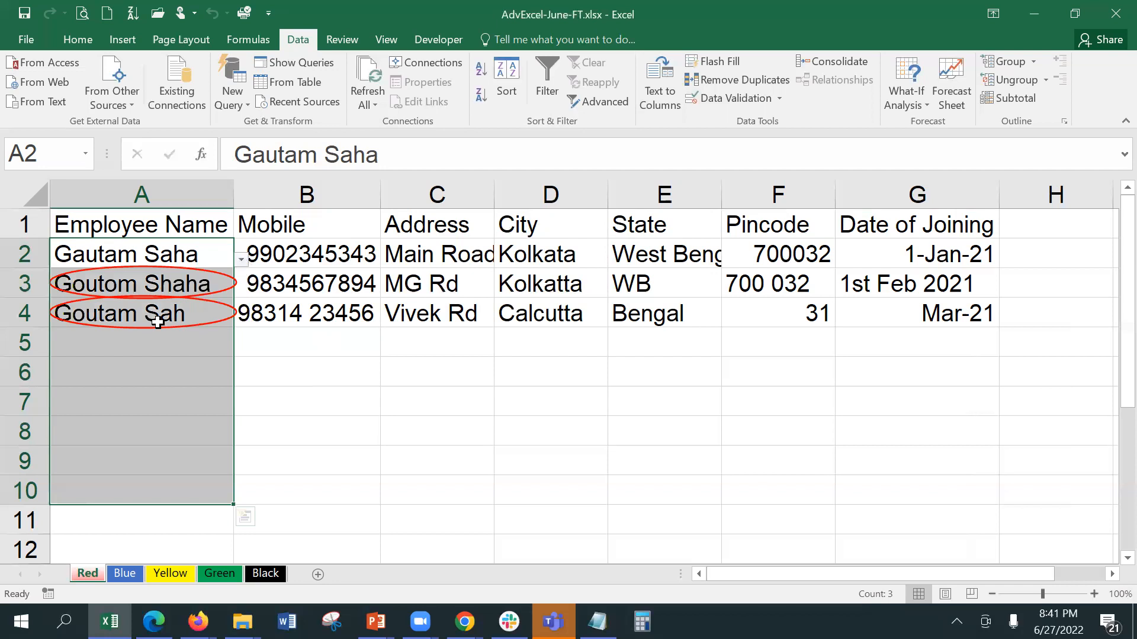
# Step: Select the City cells D2:D10 and set their validation to allow a List
pyautogui.click(298, 254)
pyautogui.moveTo(549, 255); pyautogui.dragTo(563, 485)
pyautogui.click(727, 100)
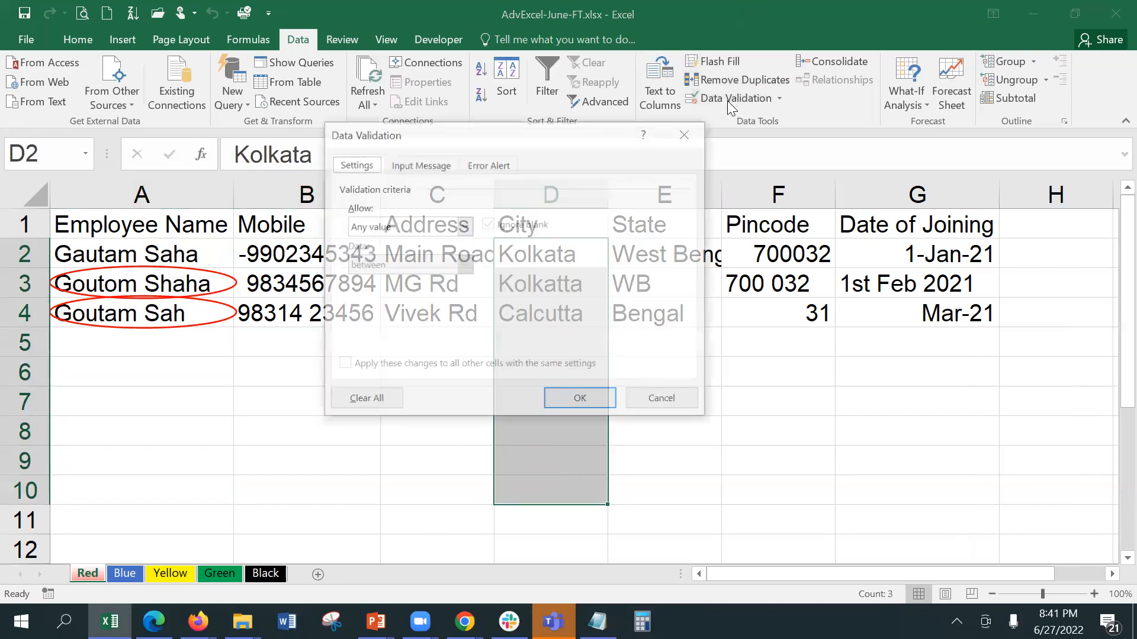
pyautogui.click(417, 226)
pyautogui.click(412, 281)
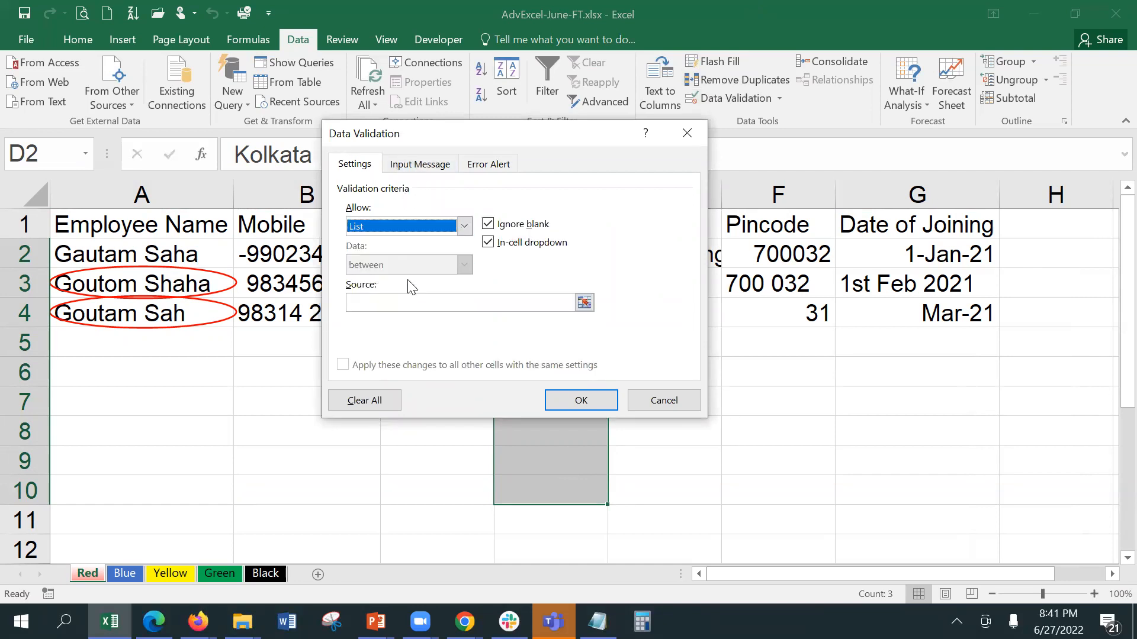
pyautogui.click(402, 303)
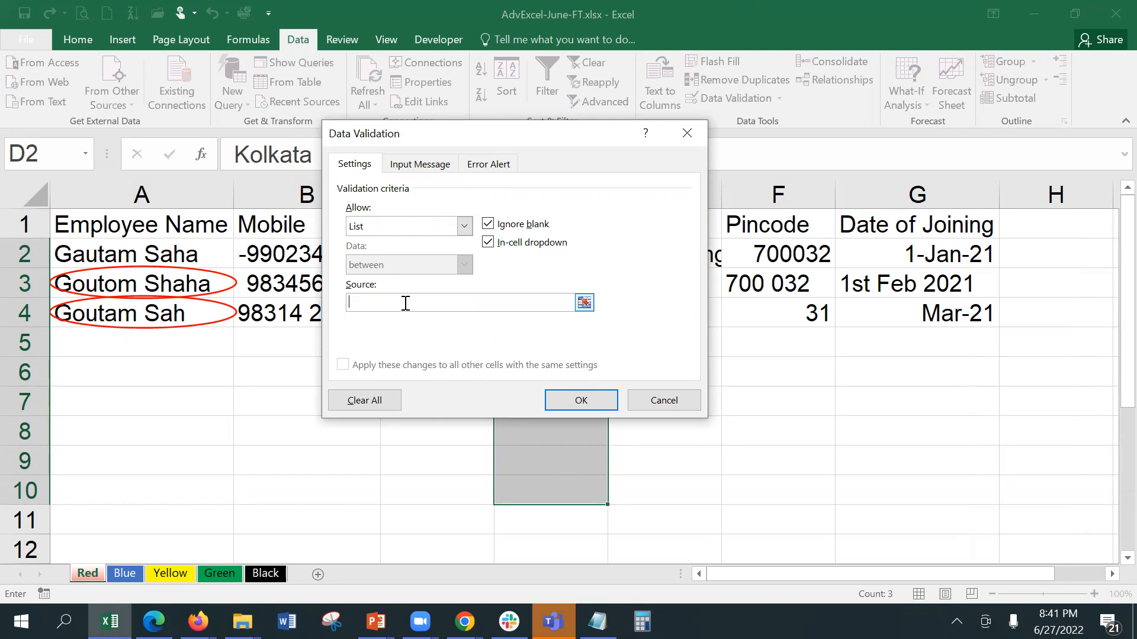
# Step: Use Bengaluru, Chennai, Delhi, Guwahati, Kolkata, Hyderabad, Mumbai as the city list source and apply it
pyautogui.write('Chennai')
pyautogui.write(', ')
pyautogui.write('Delhi')
pyautogui.write(', Kolkata')
pyautogui.write(', S')
pyautogui.write('Hyderaba')
pyautogui.write('d,')
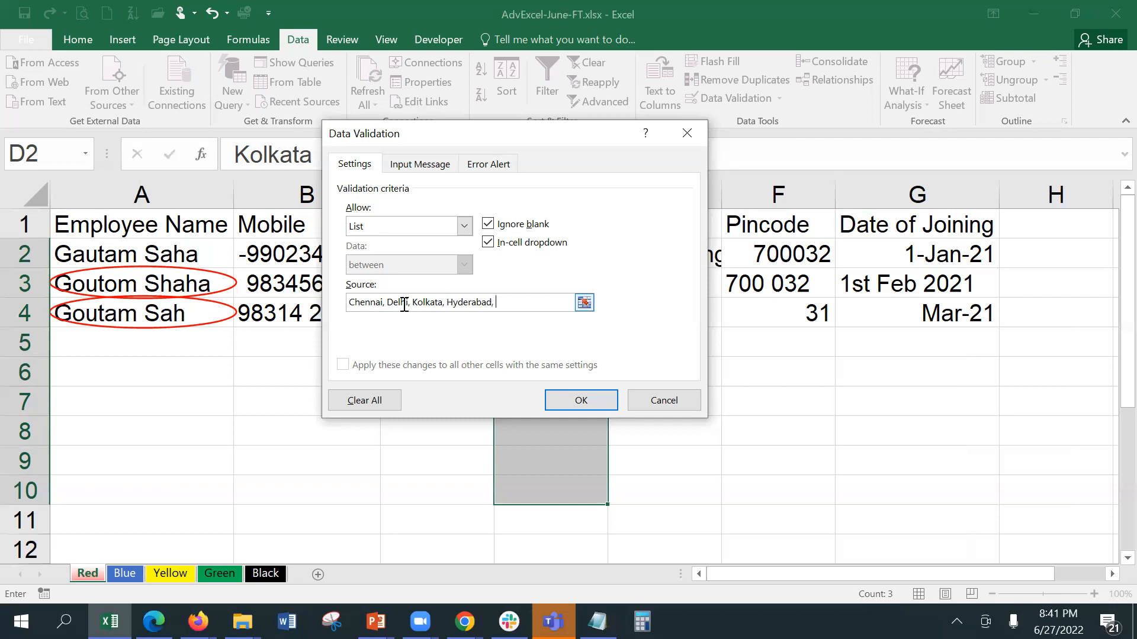
pyautogui.write(' Mumbai')
pyautogui.click(350, 302)
pyautogui.write('Bengalur')
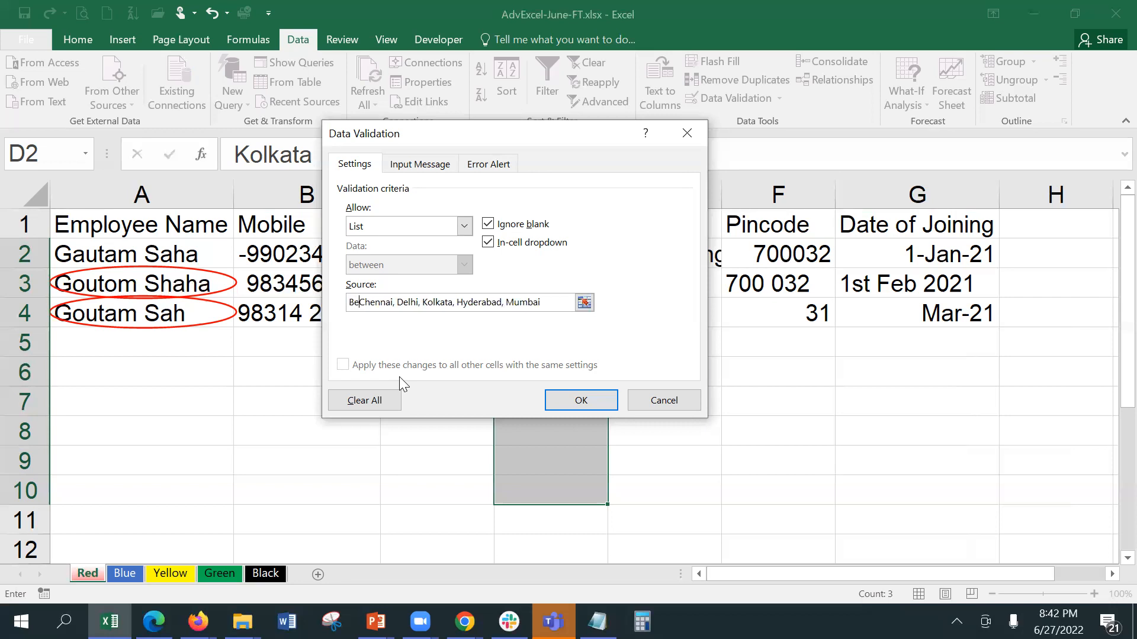
pyautogui.write('u,')
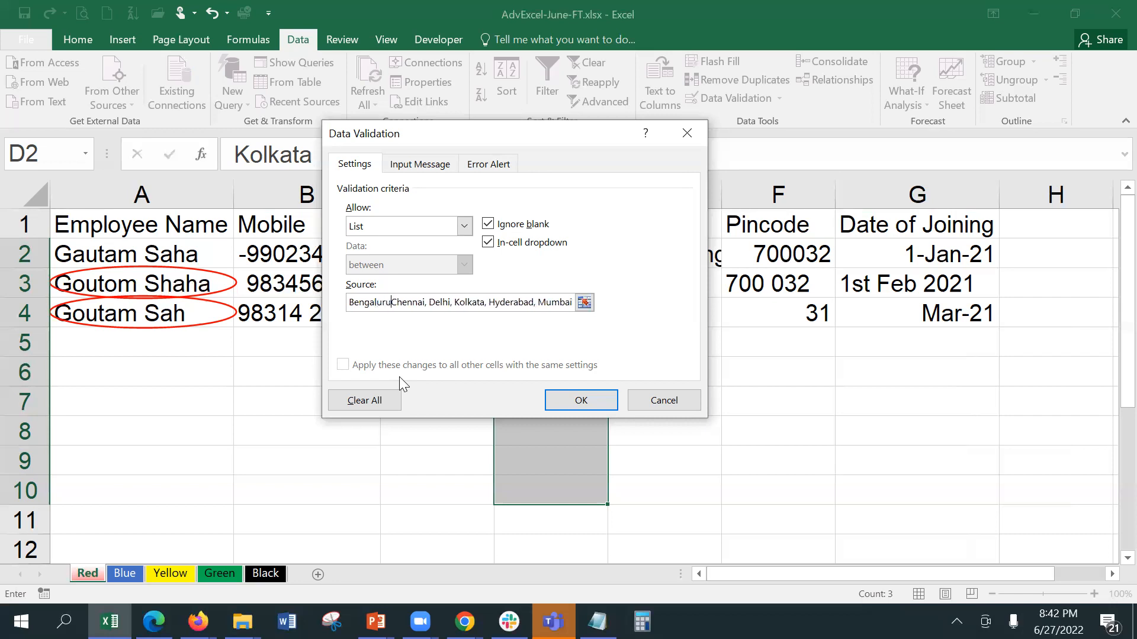
pyautogui.click(457, 302)
pyautogui.write('Guwahat')
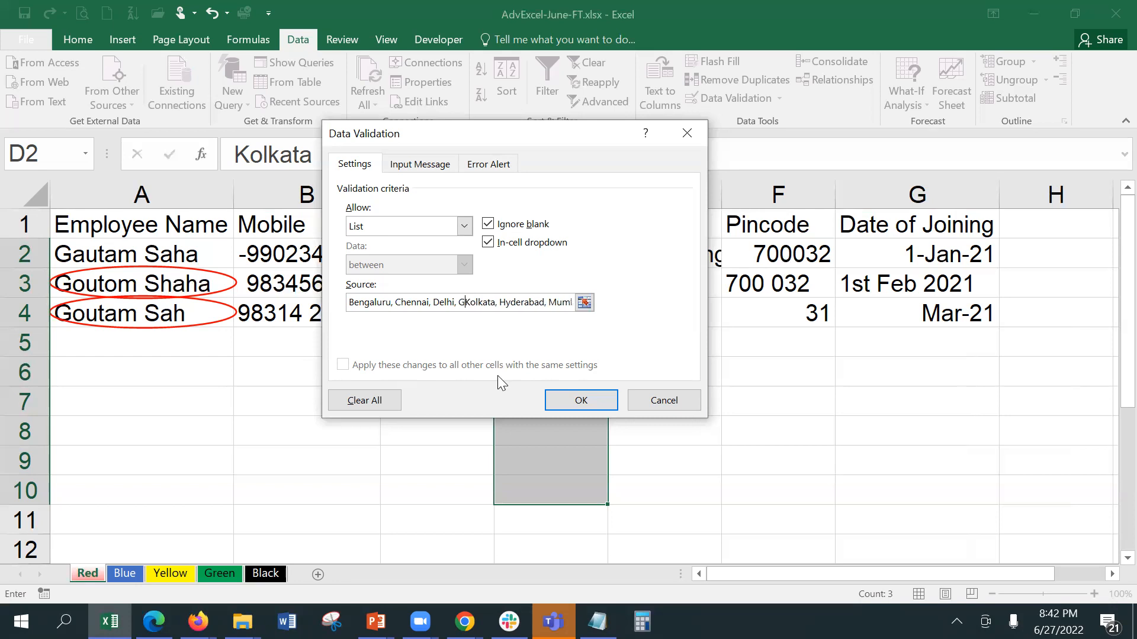
pyautogui.write('i,')
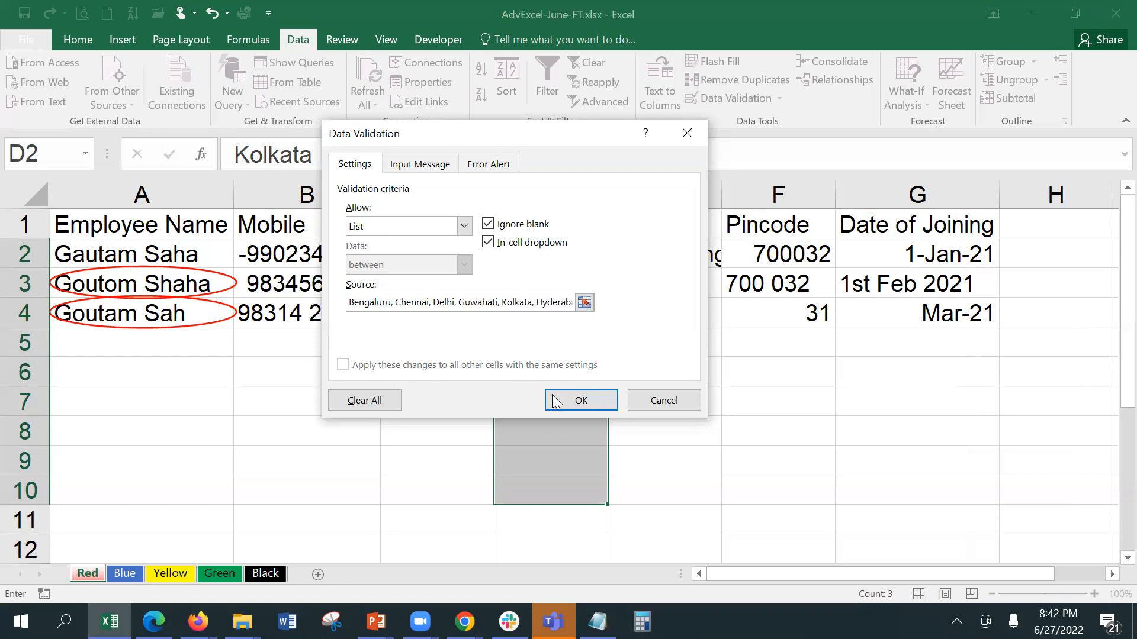
pyautogui.click(577, 399)
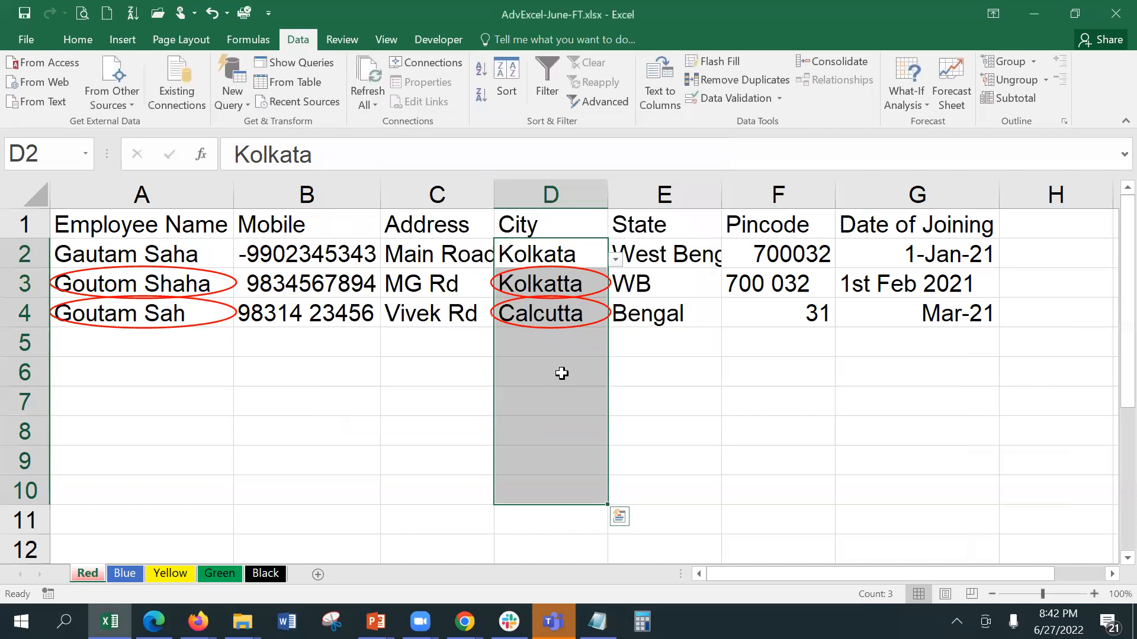
# Step: Check that D5 and D2 offer the city dropdown list, leaving D2 unchanged
pyautogui.click(558, 347)
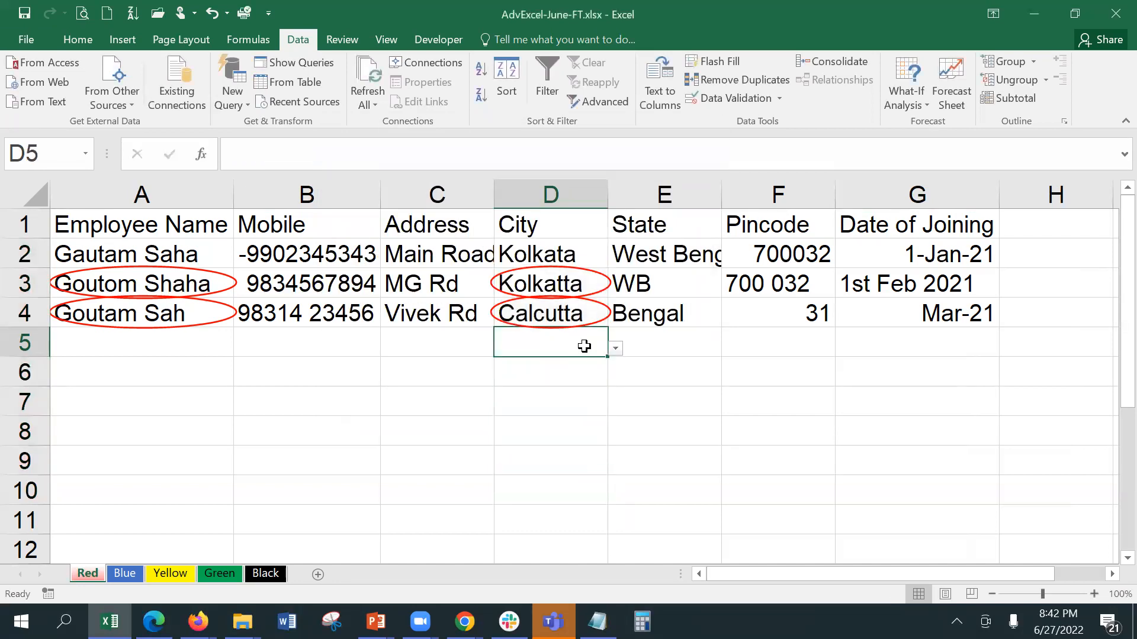
pyautogui.click(572, 256)
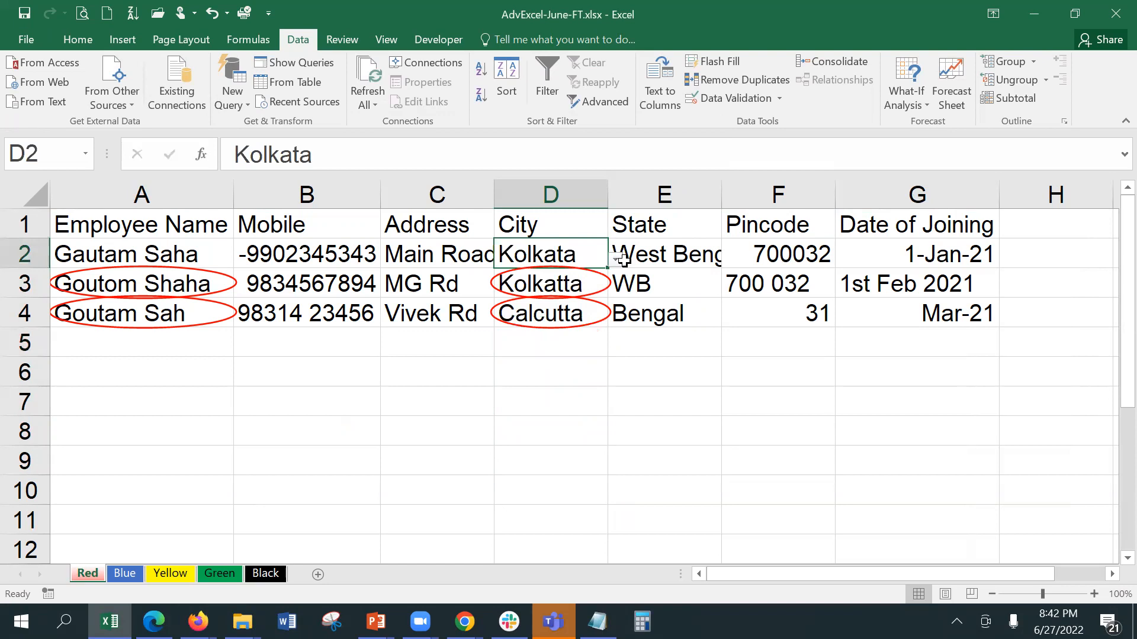
pyautogui.click(619, 262)
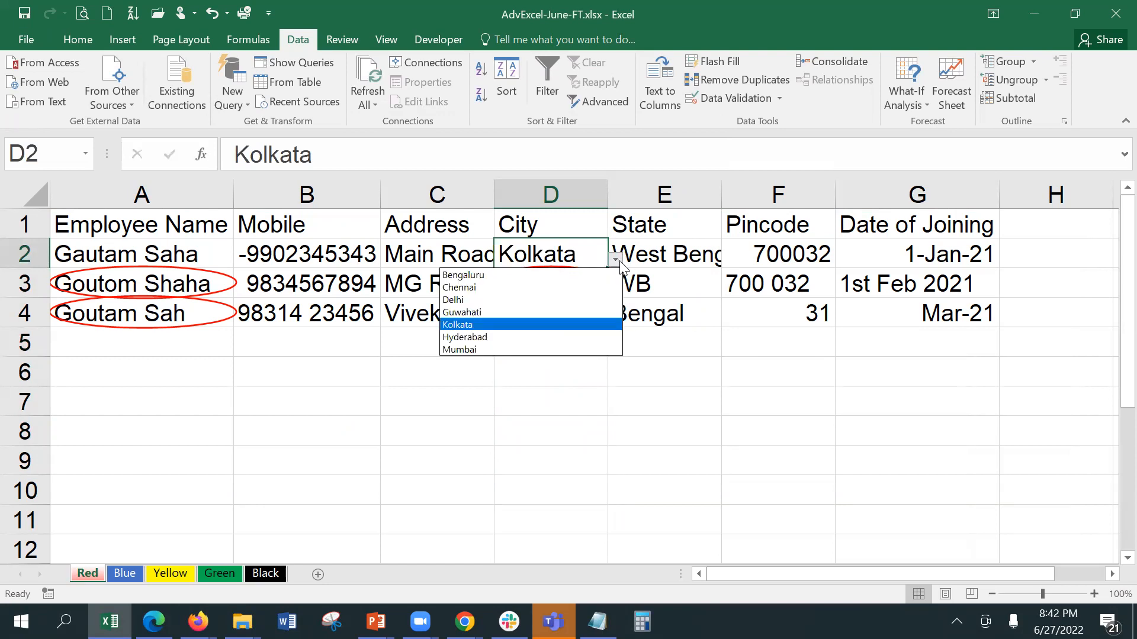
pyautogui.press('Escape')
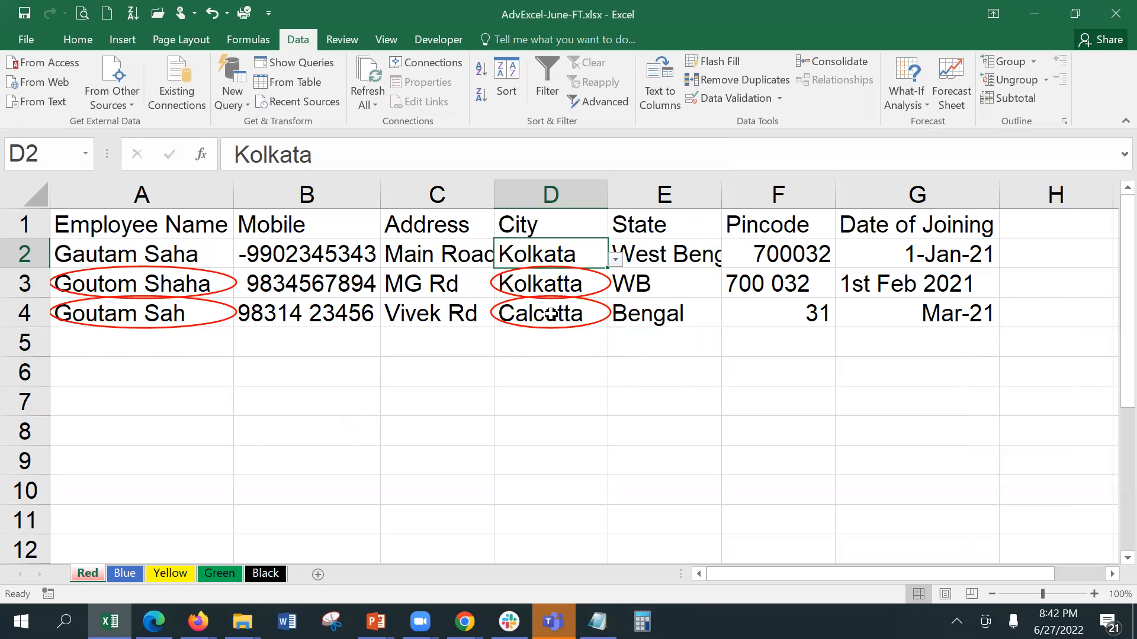
# Step: Replace Calcutta in D4 with Kolkata chosen from its dropdown
pyautogui.click(558, 285)
pyautogui.click(580, 309)
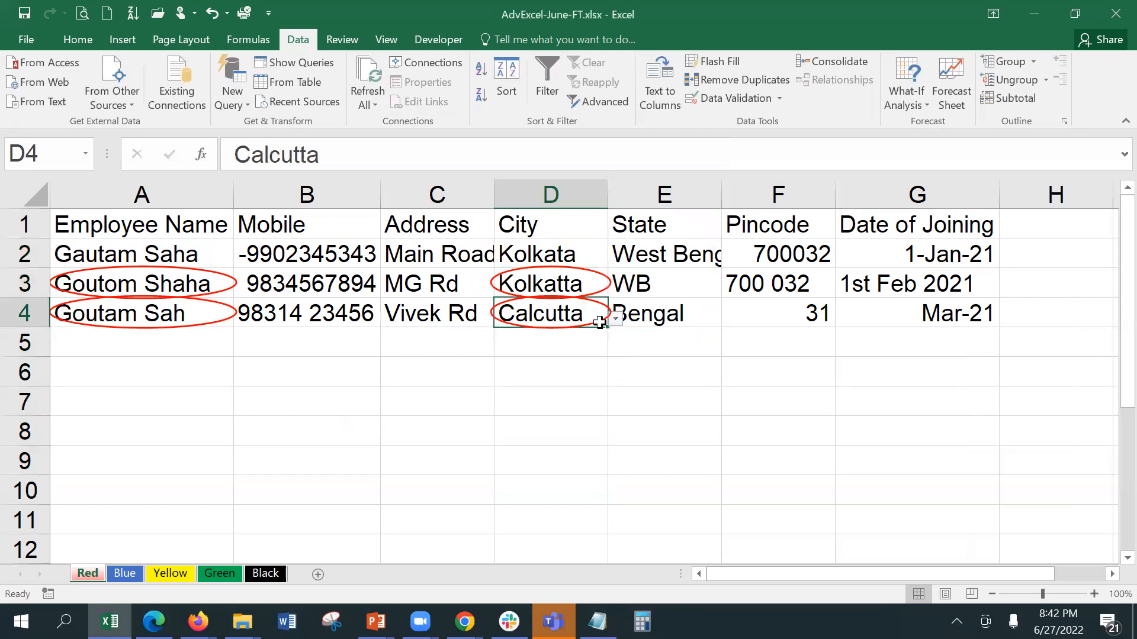
pyautogui.click(616, 319)
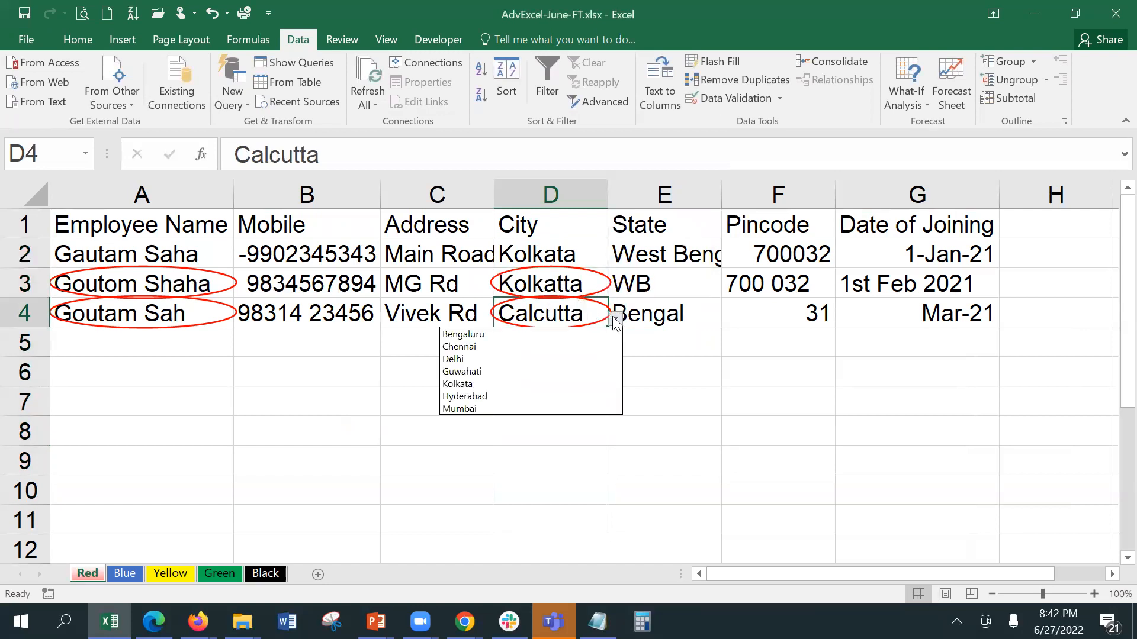
pyautogui.click(531, 383)
pyautogui.click(602, 398)
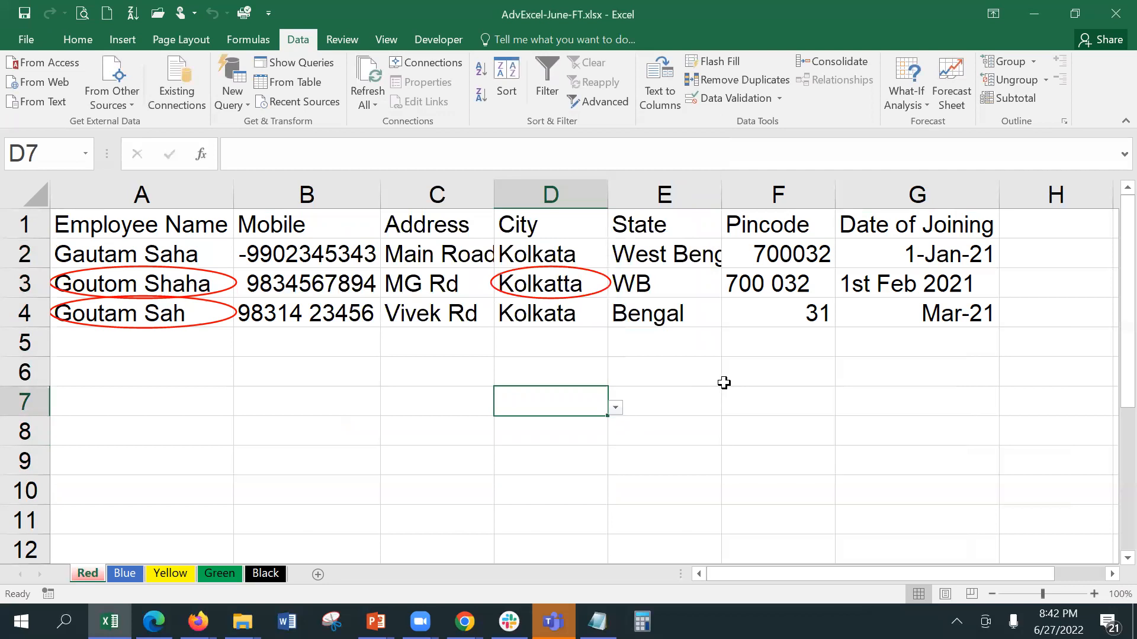
# Step: Limit F2:F10 to whole numbers between 100001 and 999999
pyautogui.click(760, 249)
pyautogui.moveTo(761, 249); pyautogui.dragTo(766, 487)
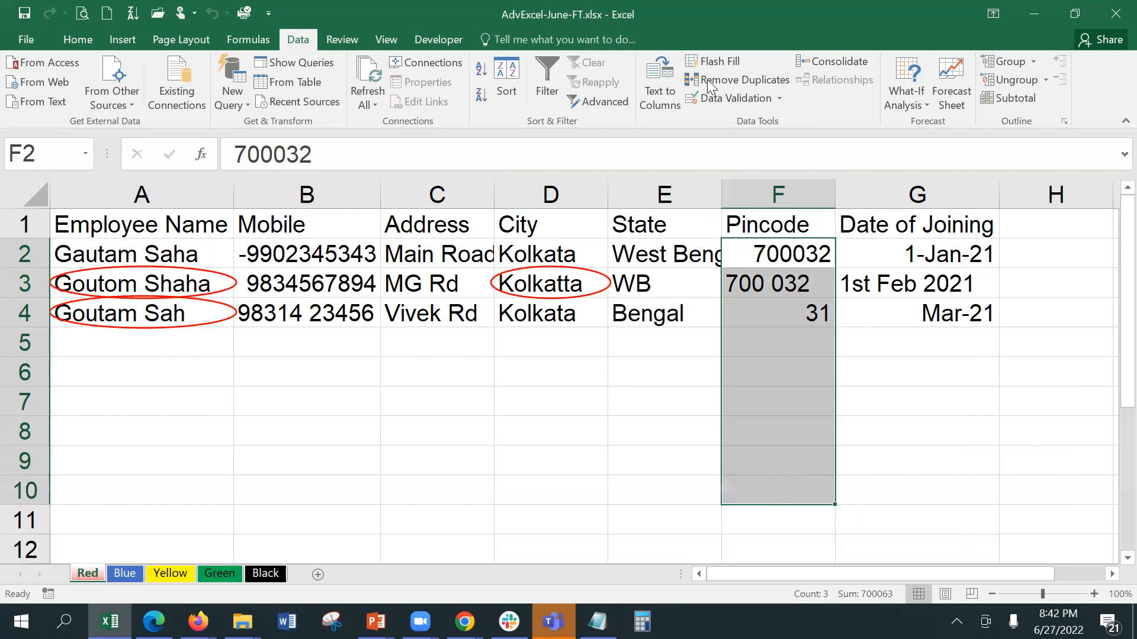
pyautogui.click(719, 96)
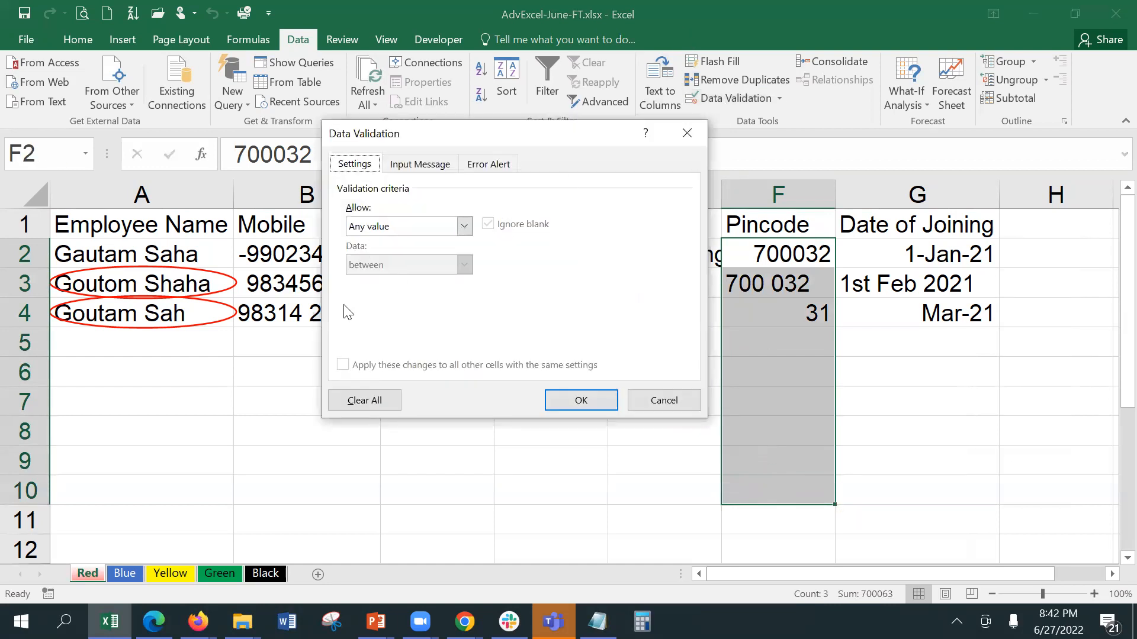
pyautogui.click(426, 226)
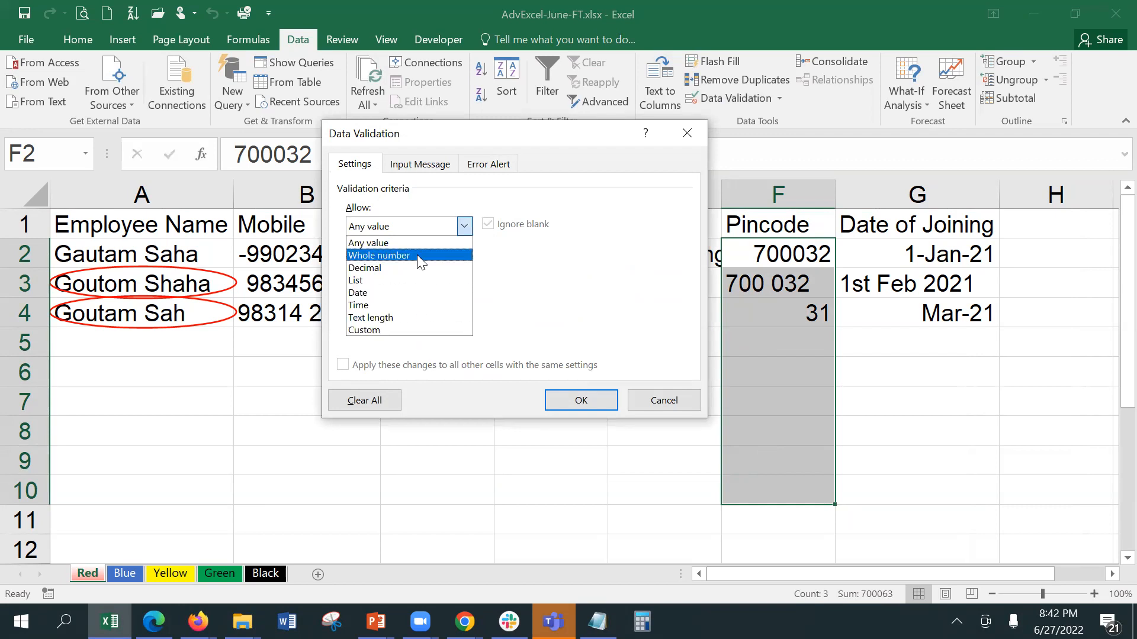
pyautogui.click(417, 254)
pyautogui.click(412, 308)
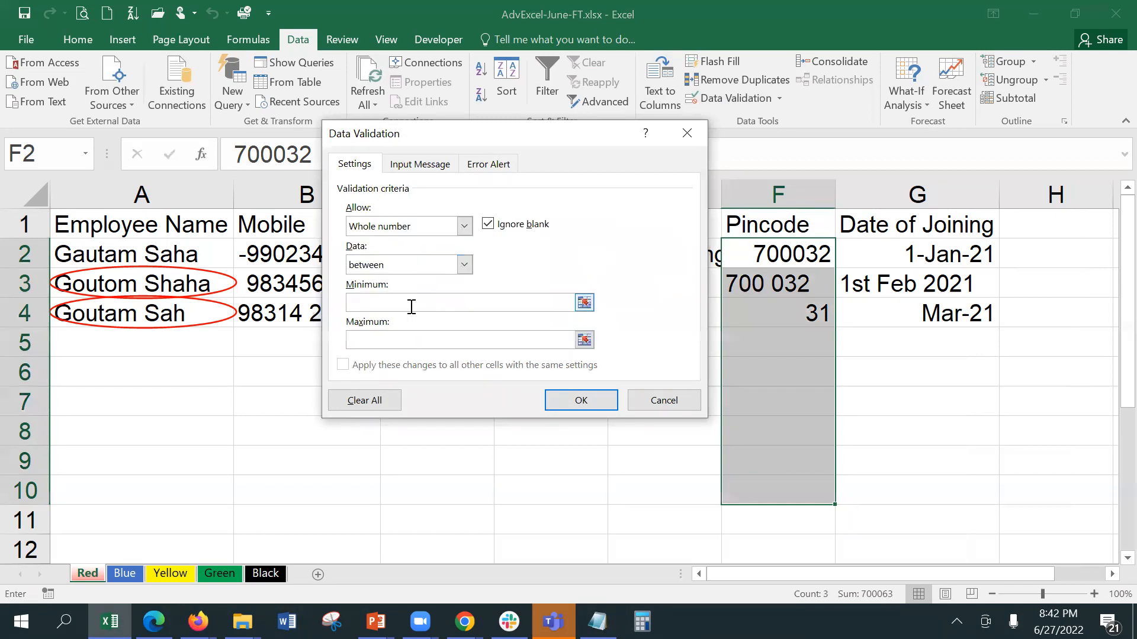
pyautogui.write('10')
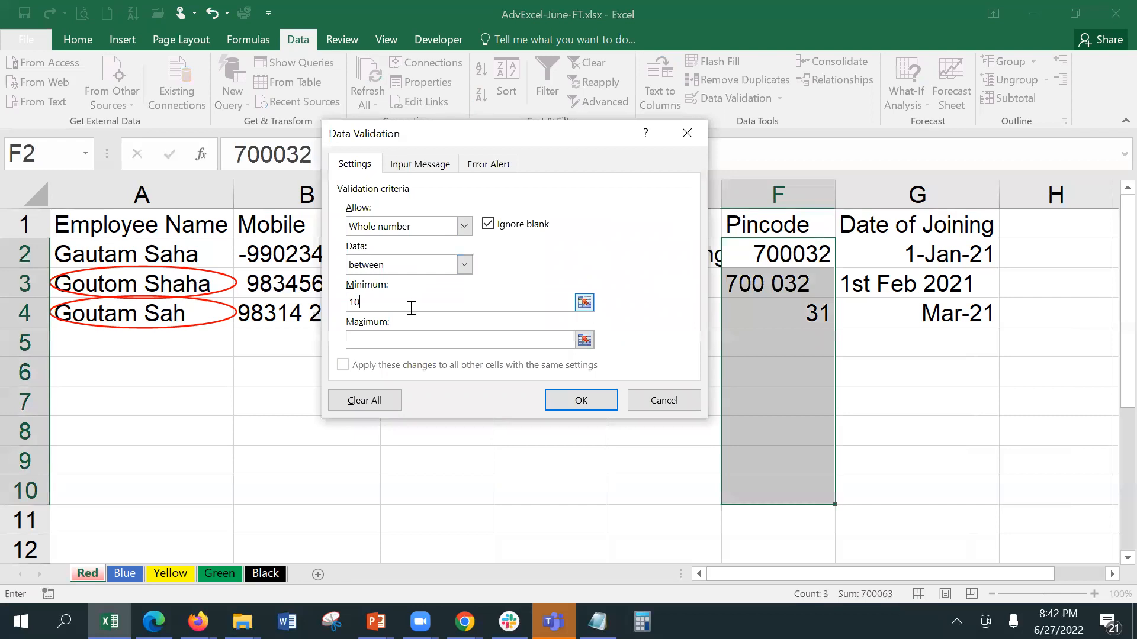
pyautogui.write('0001')
pyautogui.click(414, 338)
pyautogui.write('99')
pyautogui.write('9999')
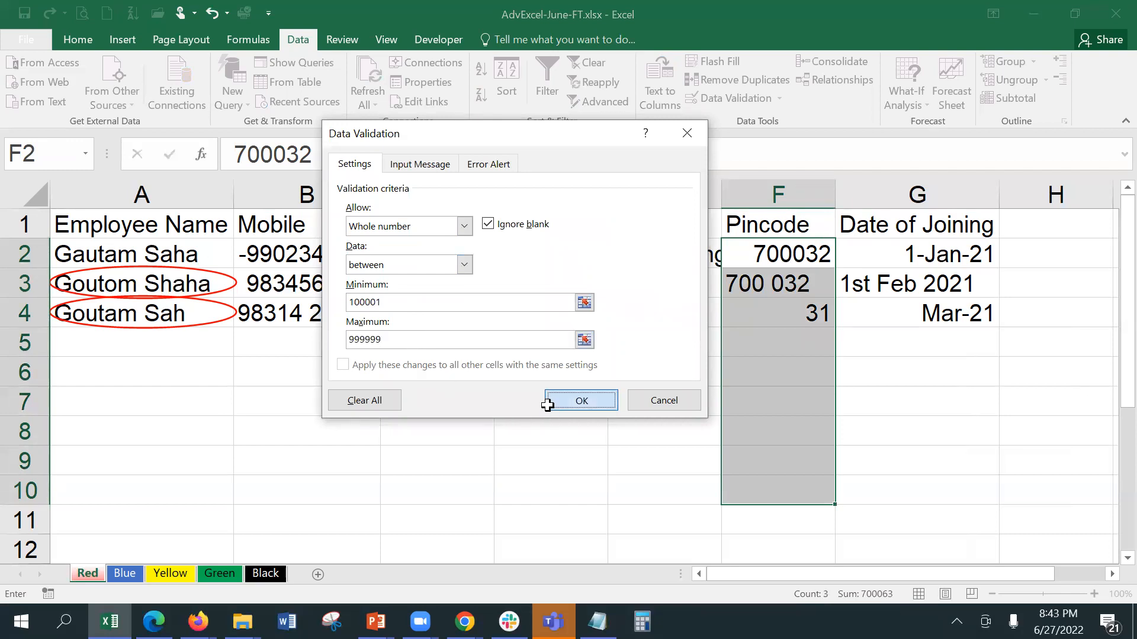
pyautogui.click(547, 405)
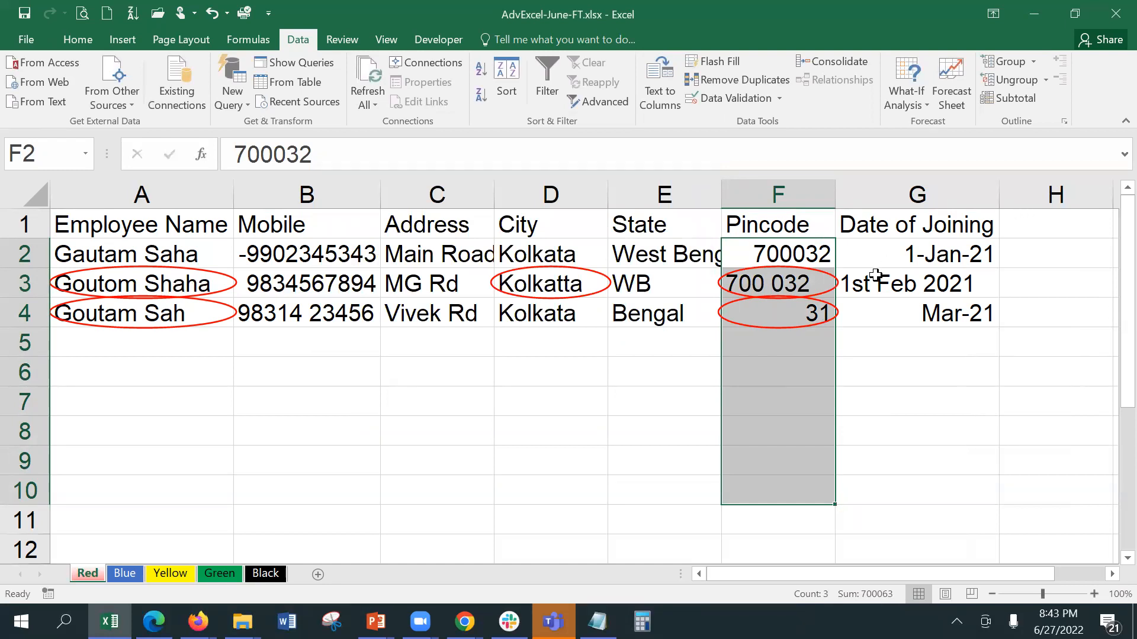
pyautogui.moveTo(883, 258); pyautogui.dragTo(901, 495)
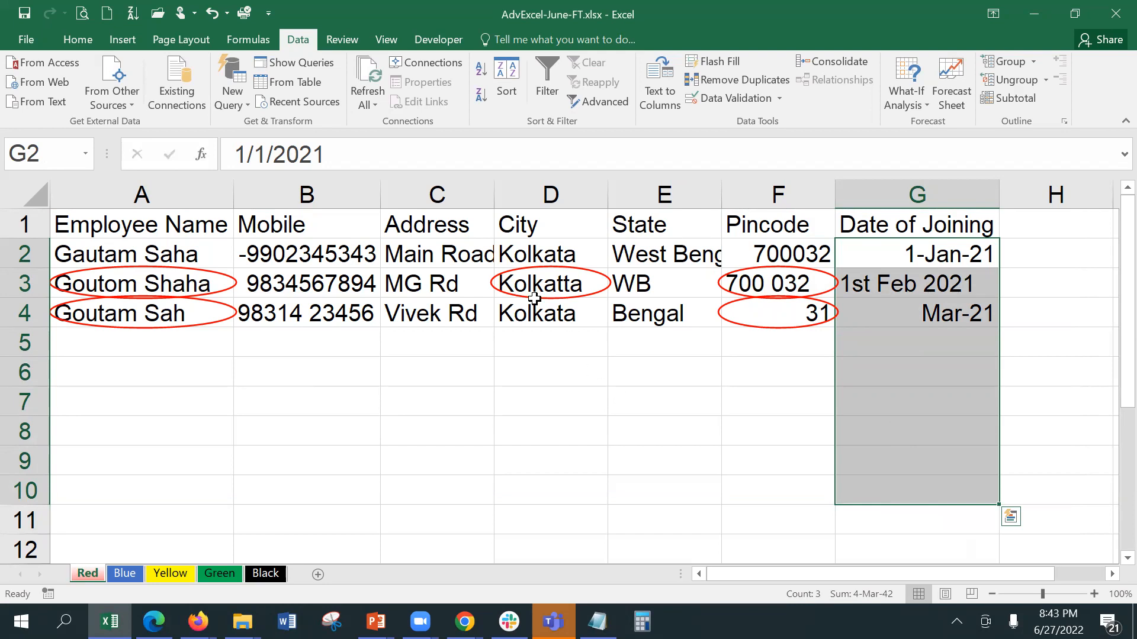
pyautogui.moveTo(297, 253); pyautogui.dragTo(330, 485)
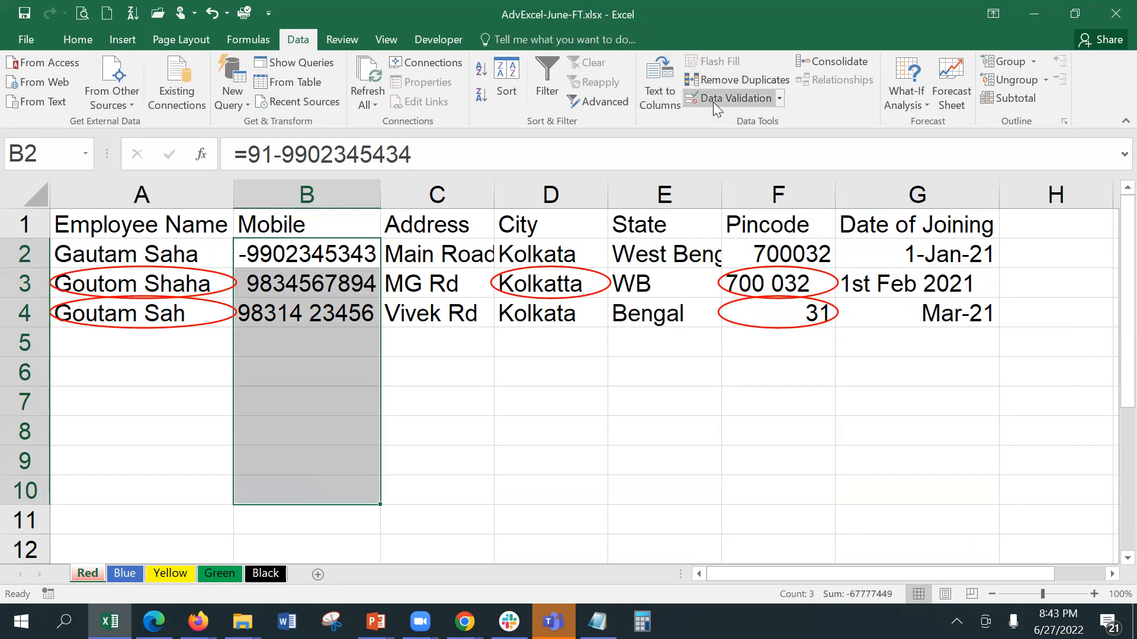
pyautogui.click(713, 102)
pyautogui.click(400, 225)
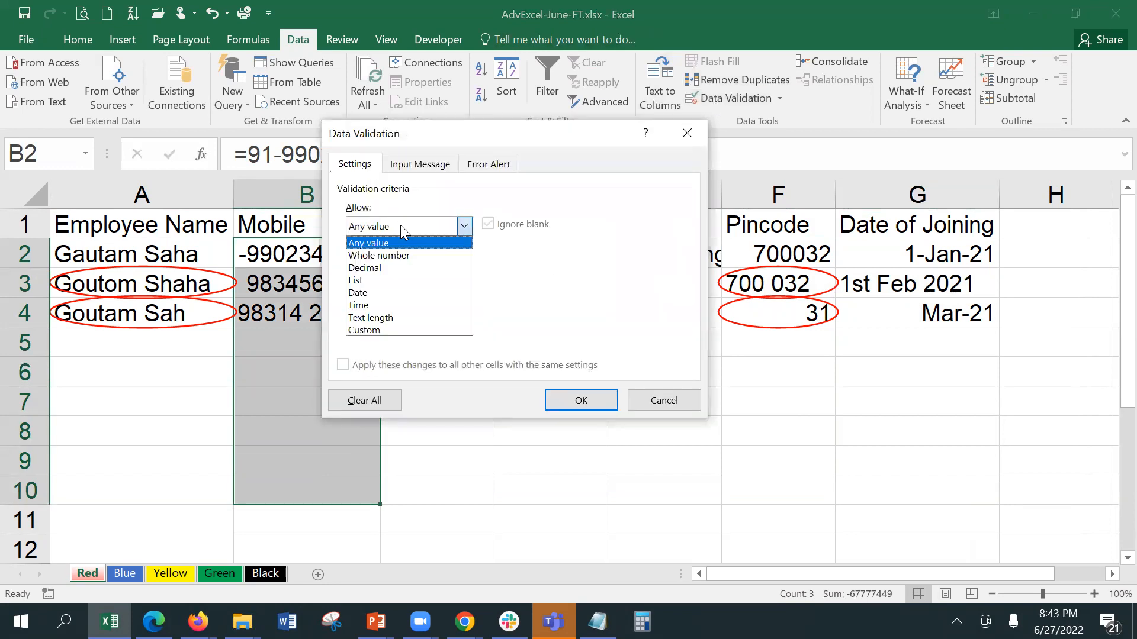
pyautogui.click(410, 255)
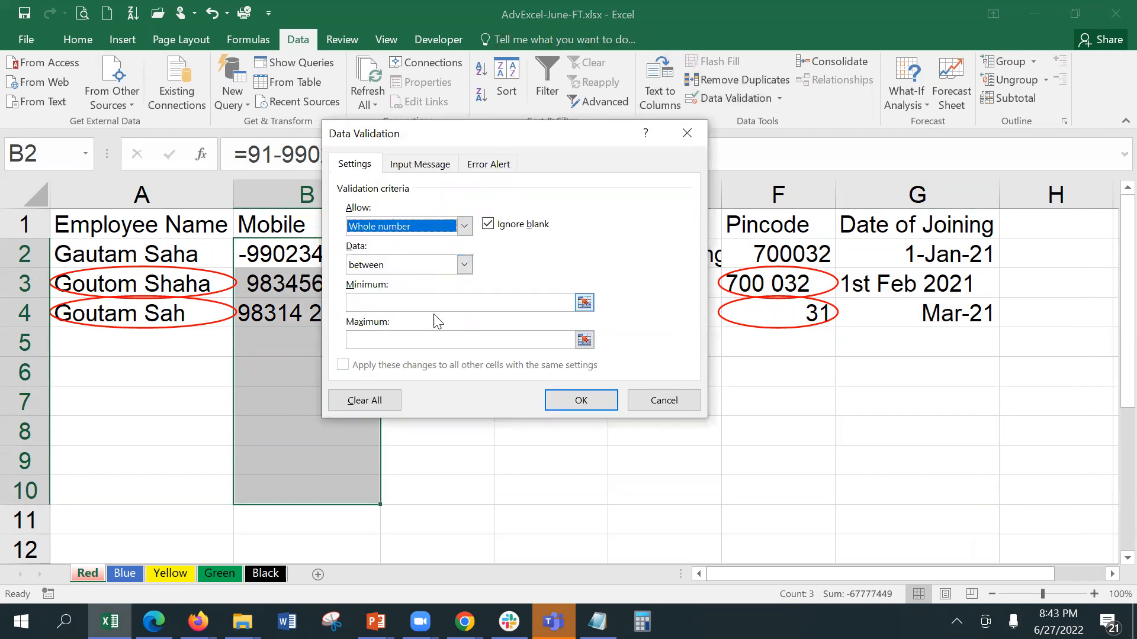
pyautogui.click(431, 299)
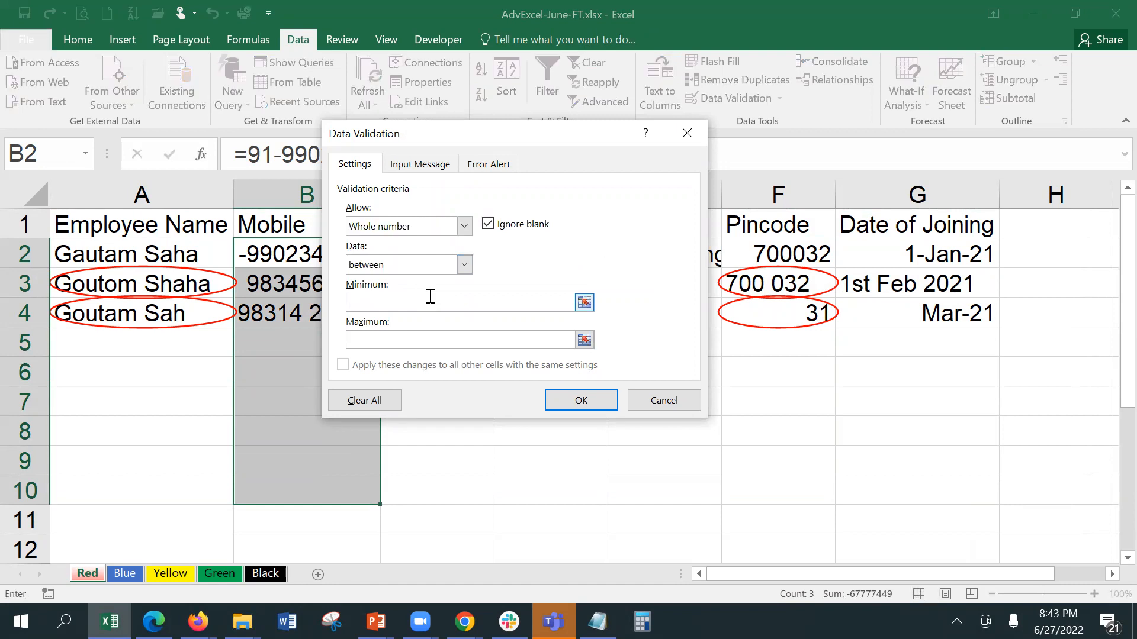
pyautogui.write('10000')
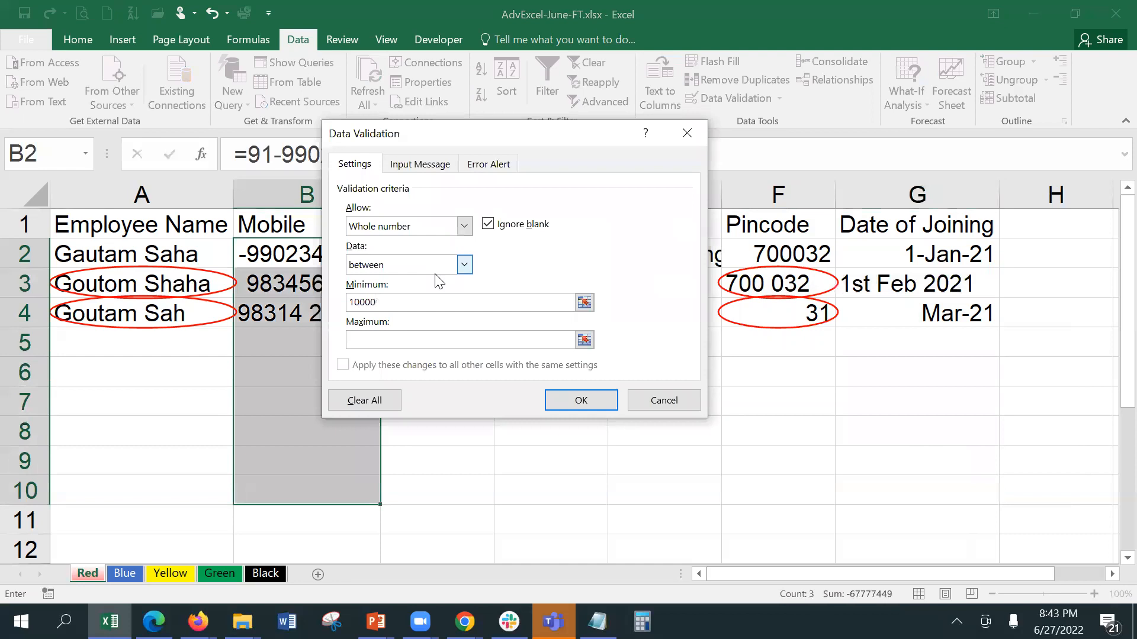
pyautogui.write('000001')
pyautogui.click(395, 339)
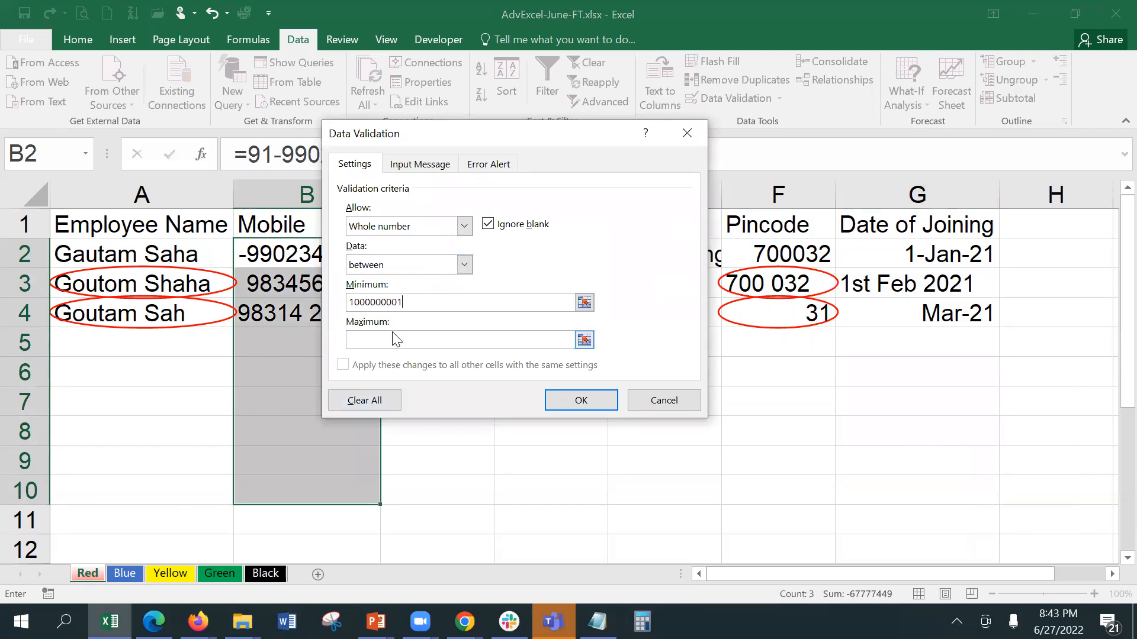
pyautogui.write('9999999999')
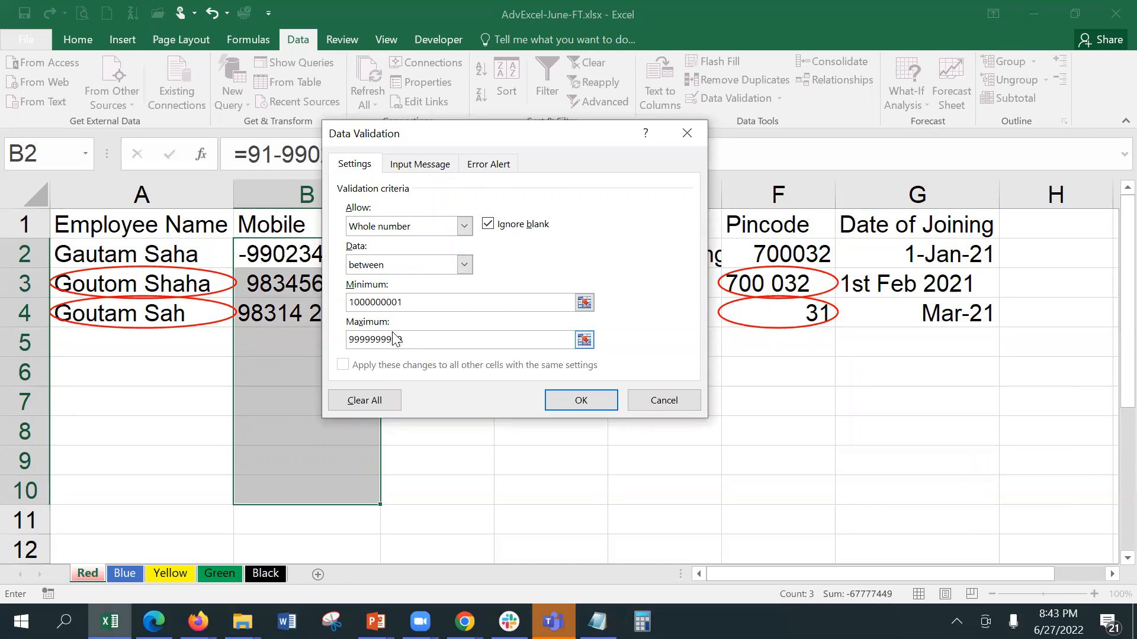
pyautogui.click(581, 400)
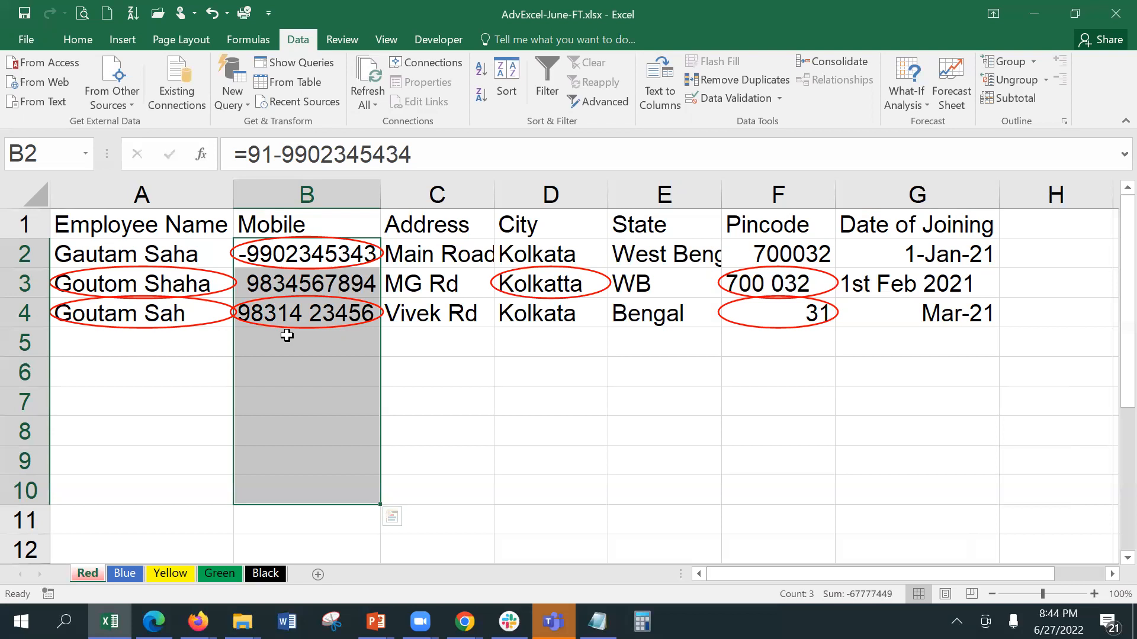
# Step: Select cell D3, which holds the misspelt city Kolkatta
pyautogui.click(546, 289)
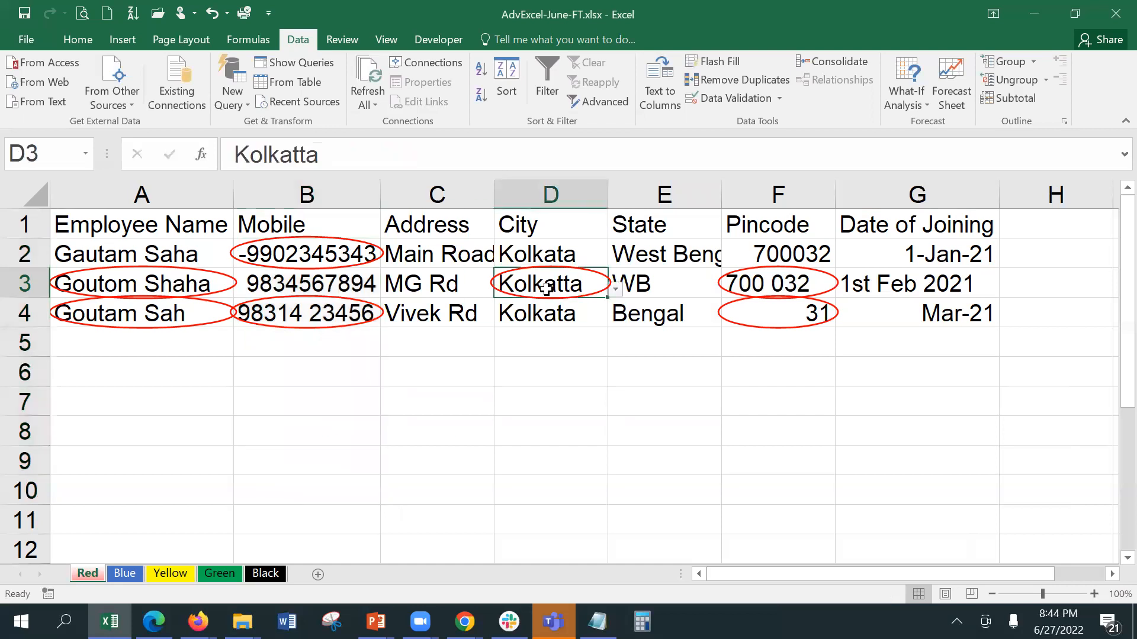
# Step: Replace Kolkatta in D3 with Kolkata from its city dropdown
pyautogui.click(615, 289)
pyautogui.click(525, 353)
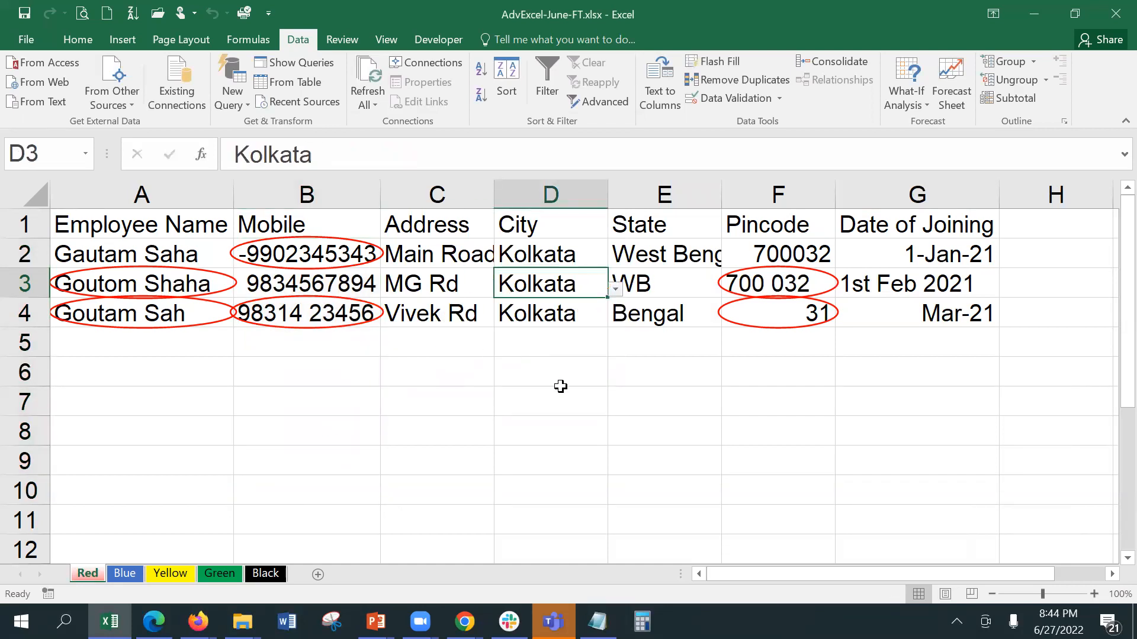
pyautogui.click(582, 405)
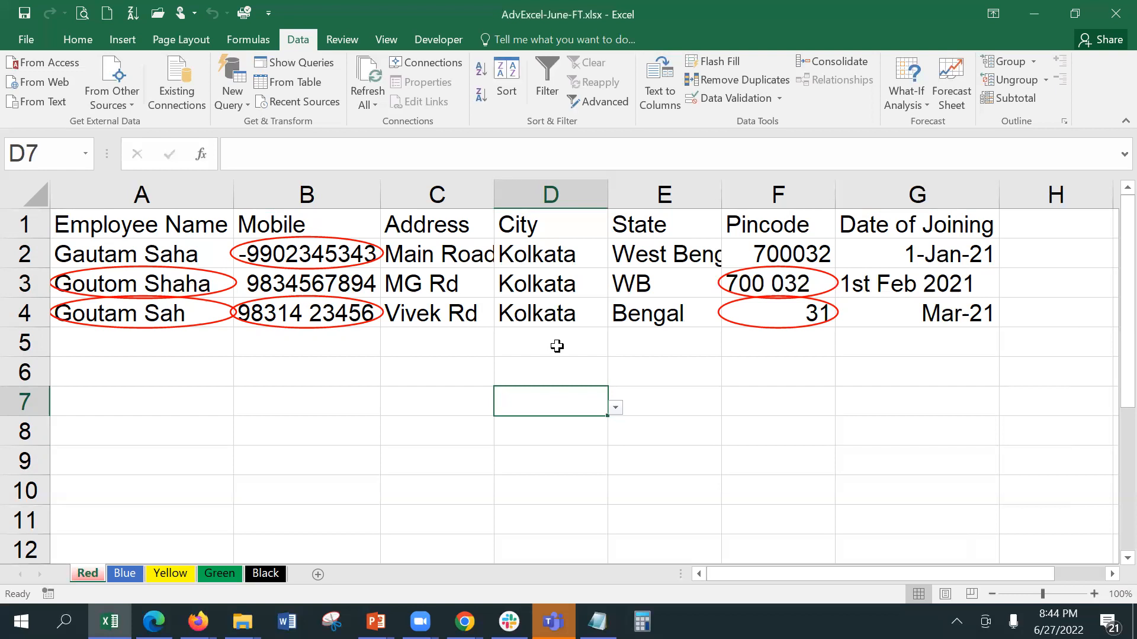
# Step: Try entering Kolkatta in D2, cancel the rejection, and check D2's allowed city list
pyautogui.click(533, 248)
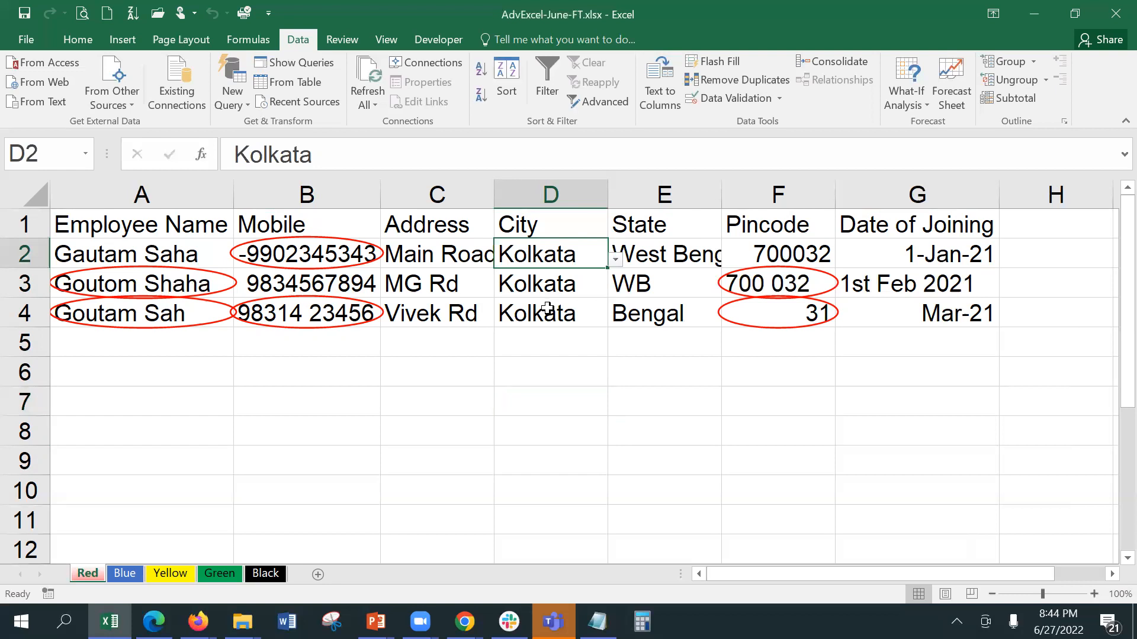
pyautogui.write('Kolkat')
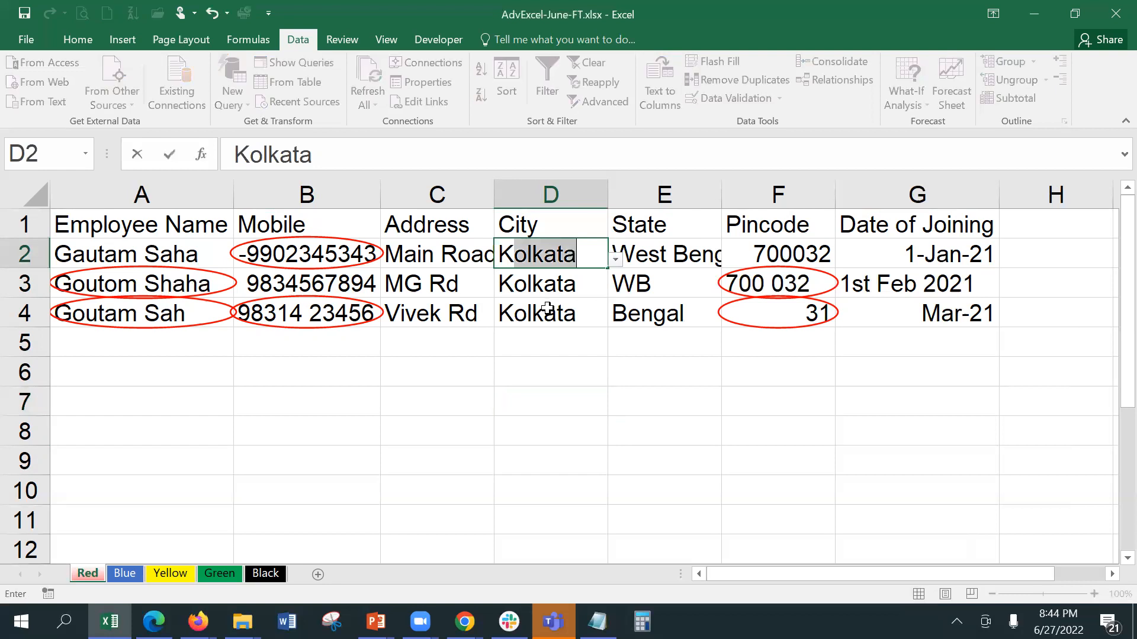
pyautogui.write('ta')
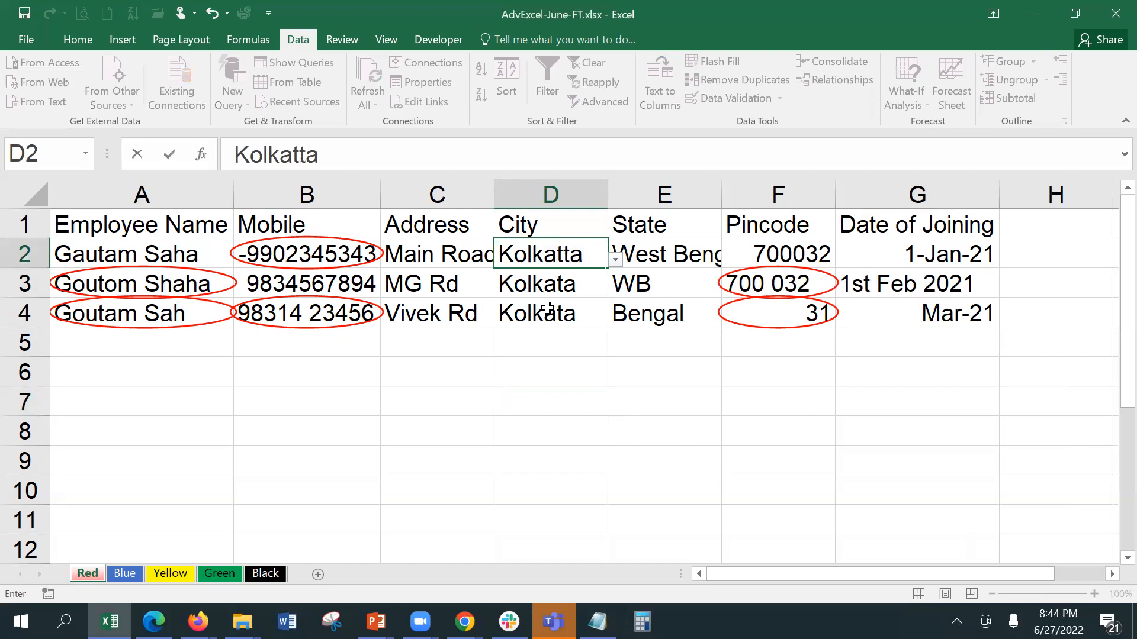
pyautogui.press('Return')
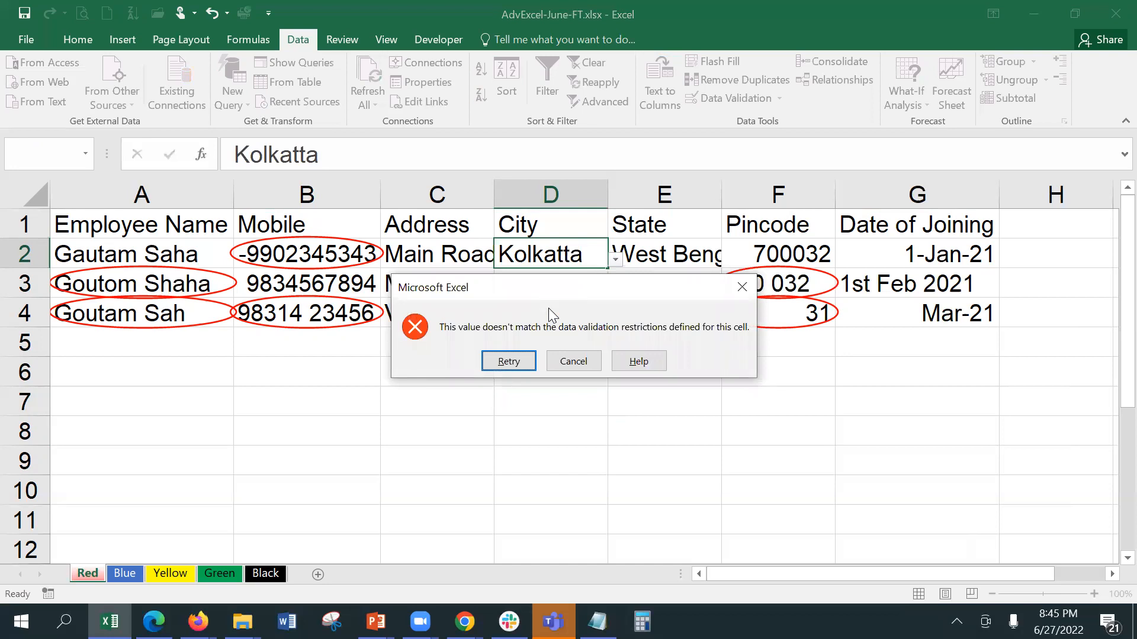
pyautogui.click(574, 360)
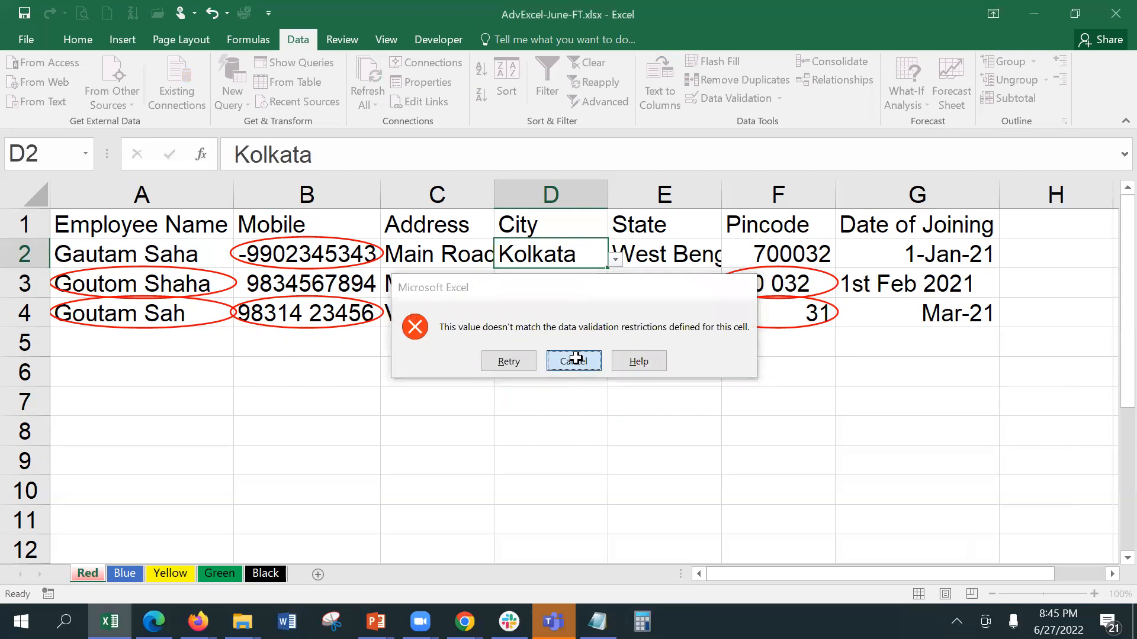
pyautogui.click(616, 260)
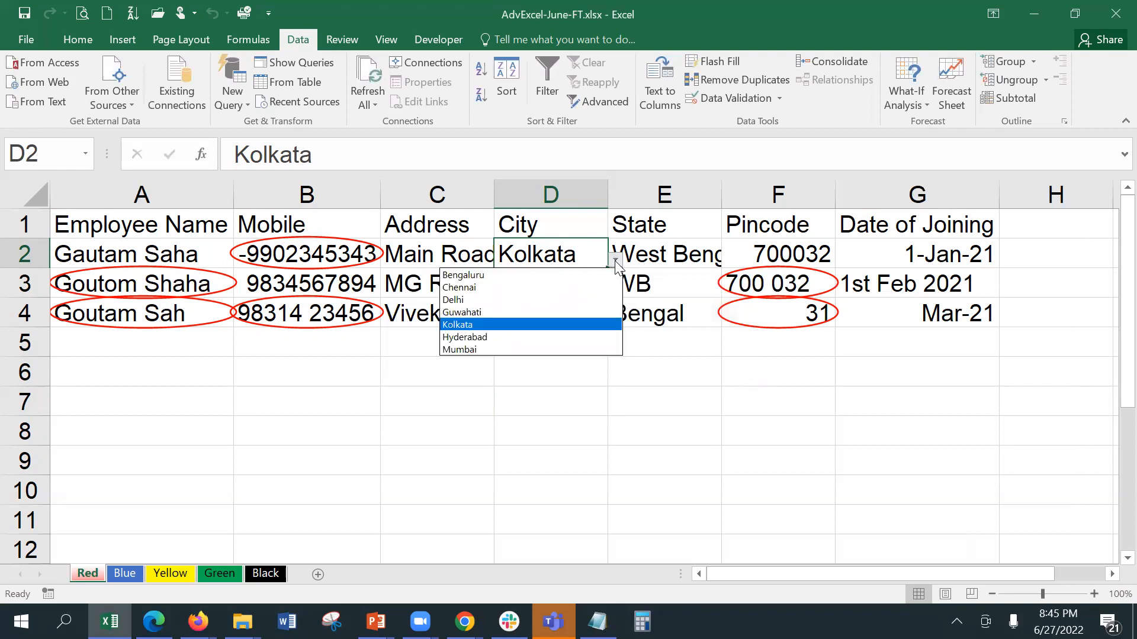
pyautogui.click(616, 261)
# Step: Give D2:D10 a Stop alert 'Incorrect Data chosen' saying 'Choose the correct City name from the list'
pyautogui.moveTo(567, 246); pyautogui.dragTo(554, 484)
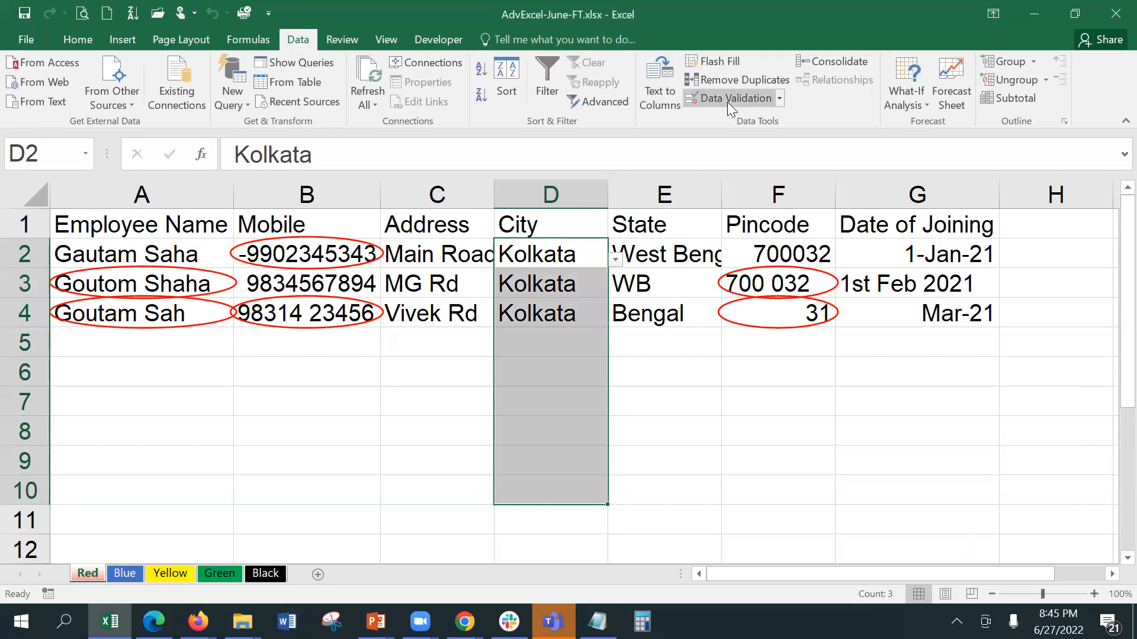
pyautogui.click(727, 100)
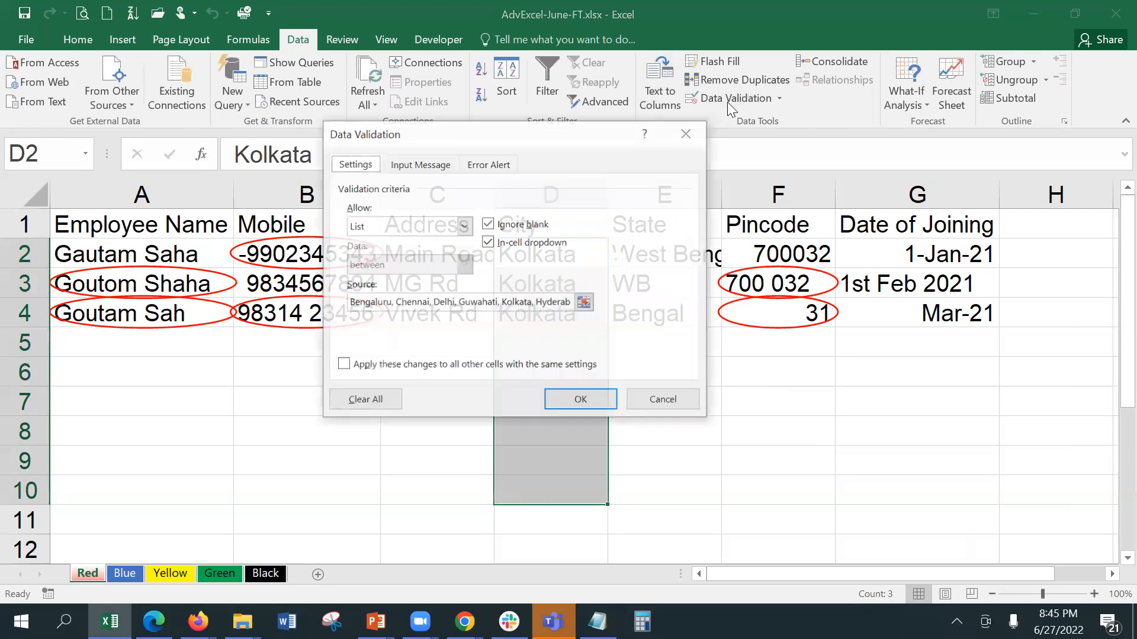
pyautogui.click(483, 167)
pyautogui.click(584, 253)
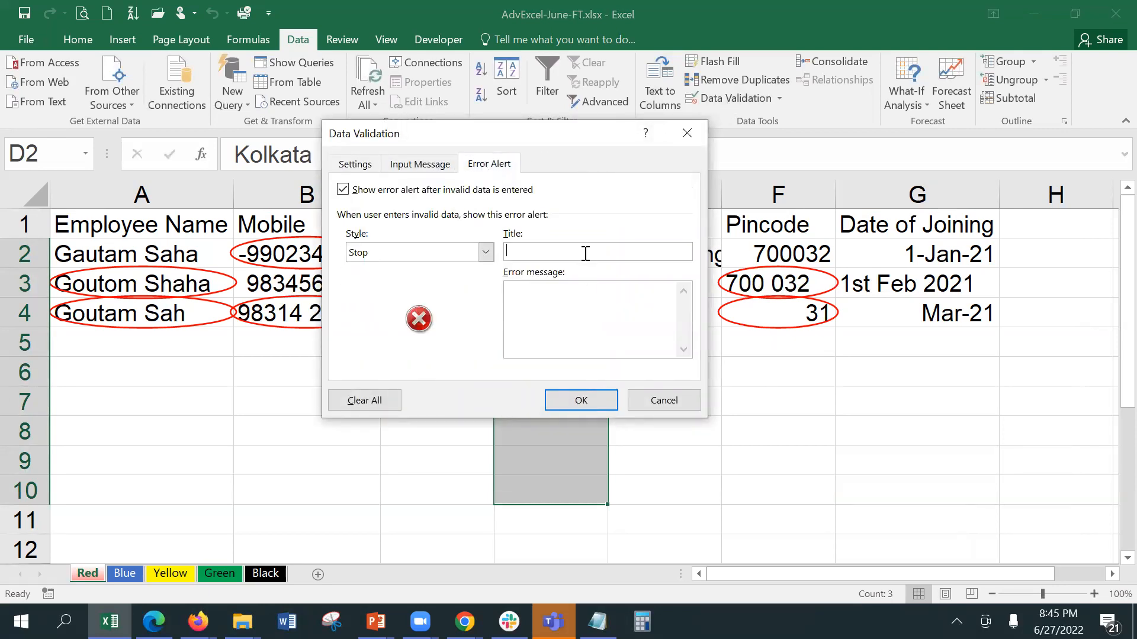
pyautogui.write('Incorrect ')
pyautogui.write('Data cho')
pyautogui.write('sen')
pyautogui.write('Choose the c')
pyautogui.write('orre ct')
pyautogui.press('BackSpace')
pyautogui.press('BackSpace')
pyautogui.press('BackSpace')
pyautogui.write('ct City')
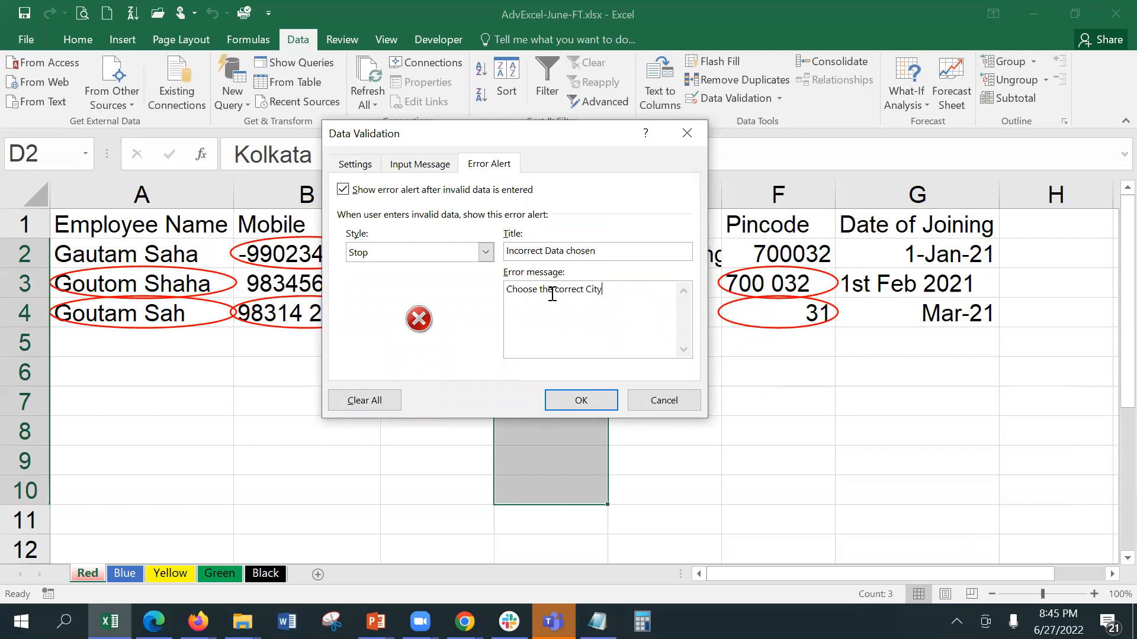
pyautogui.write(' name from the list')
pyautogui.click(577, 401)
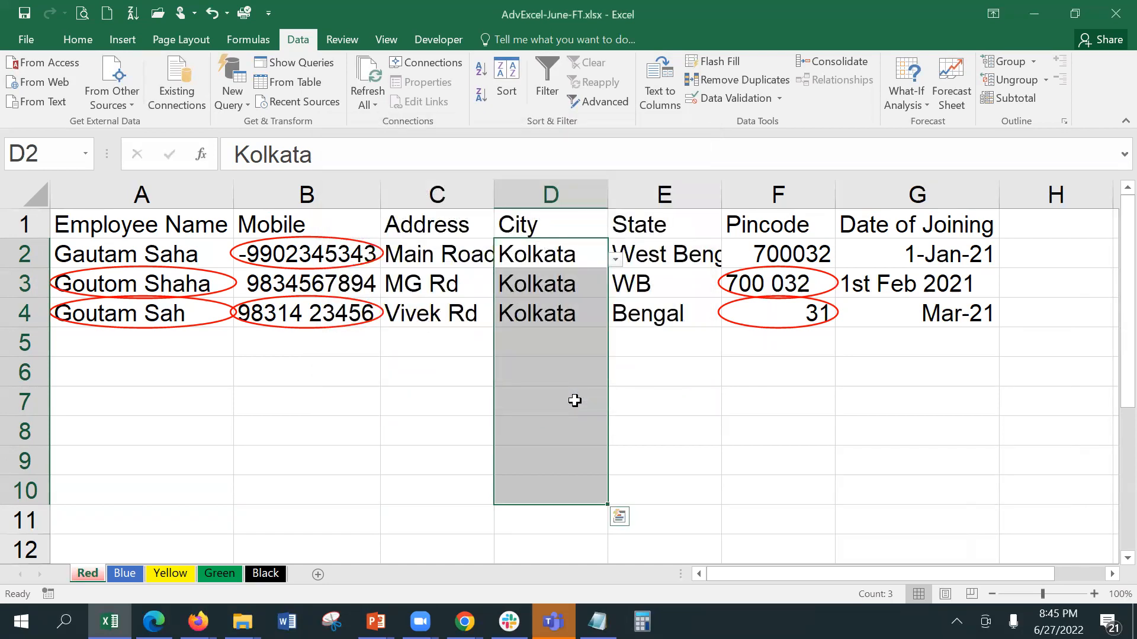
pyautogui.click(741, 98)
pyautogui.click(655, 401)
pyautogui.click(550, 283)
pyautogui.write('kolka')
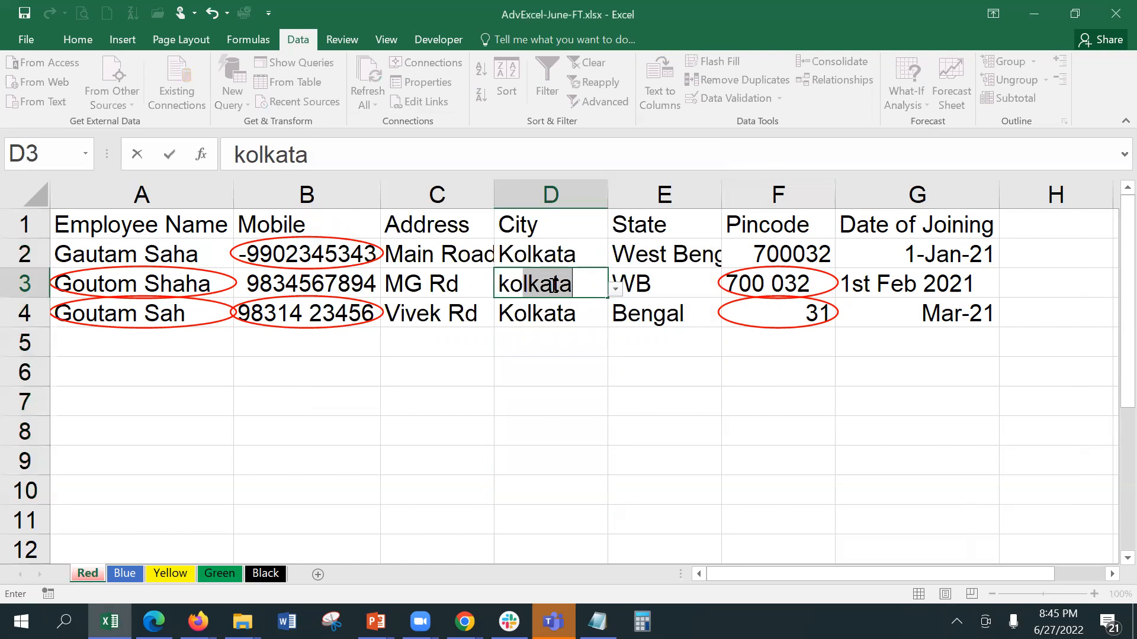
pyautogui.write('t')
pyautogui.press('BackSpace')
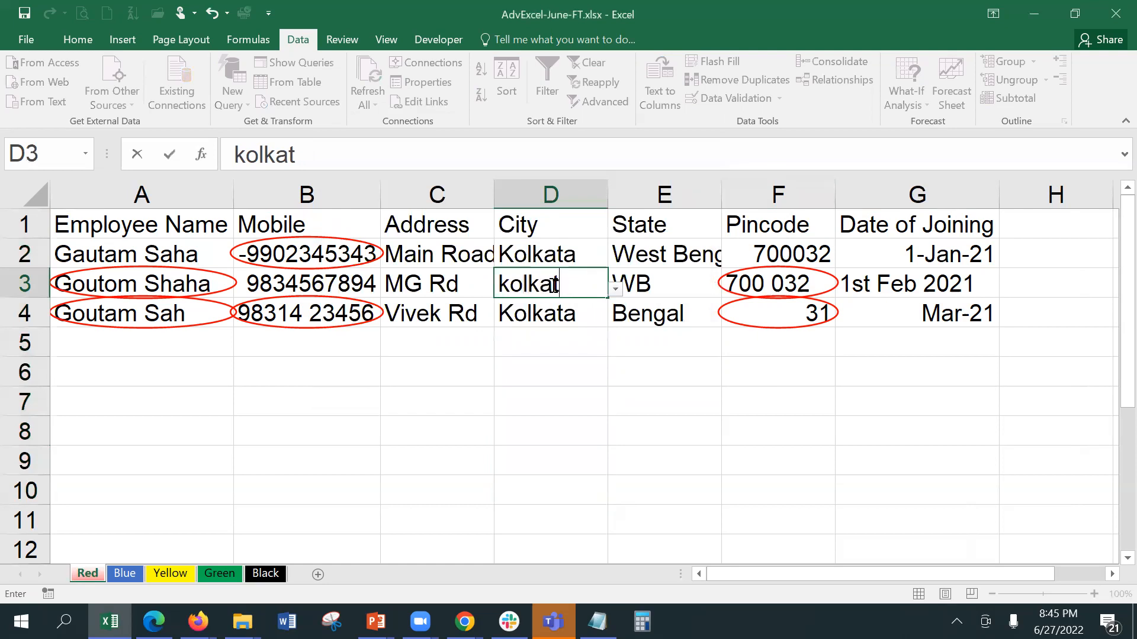
pyautogui.write('ta')
pyautogui.press('Return')
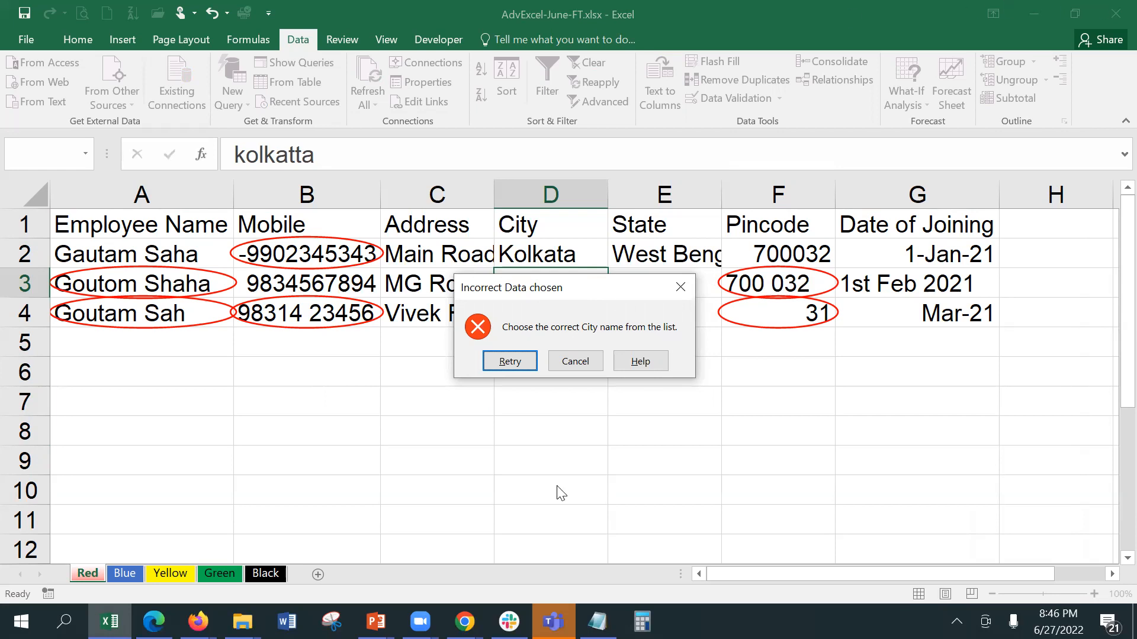
pyautogui.click(568, 363)
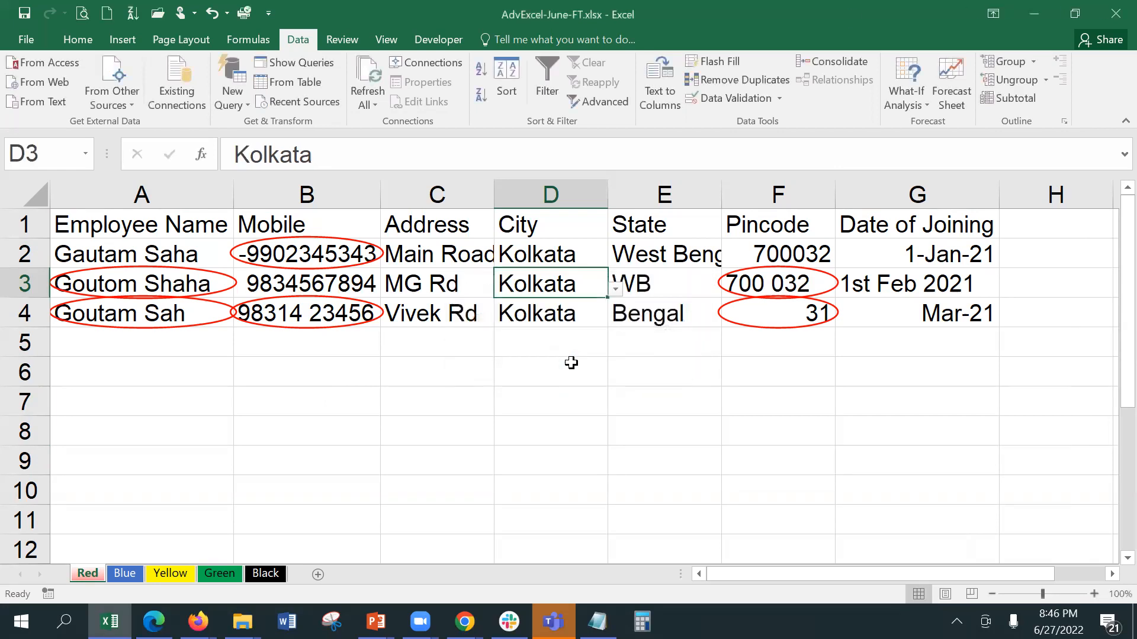
# Step: Change E3 to West Bengal, then undo it so E3 reads WB again
pyautogui.click(571, 363)
pyautogui.click(563, 346)
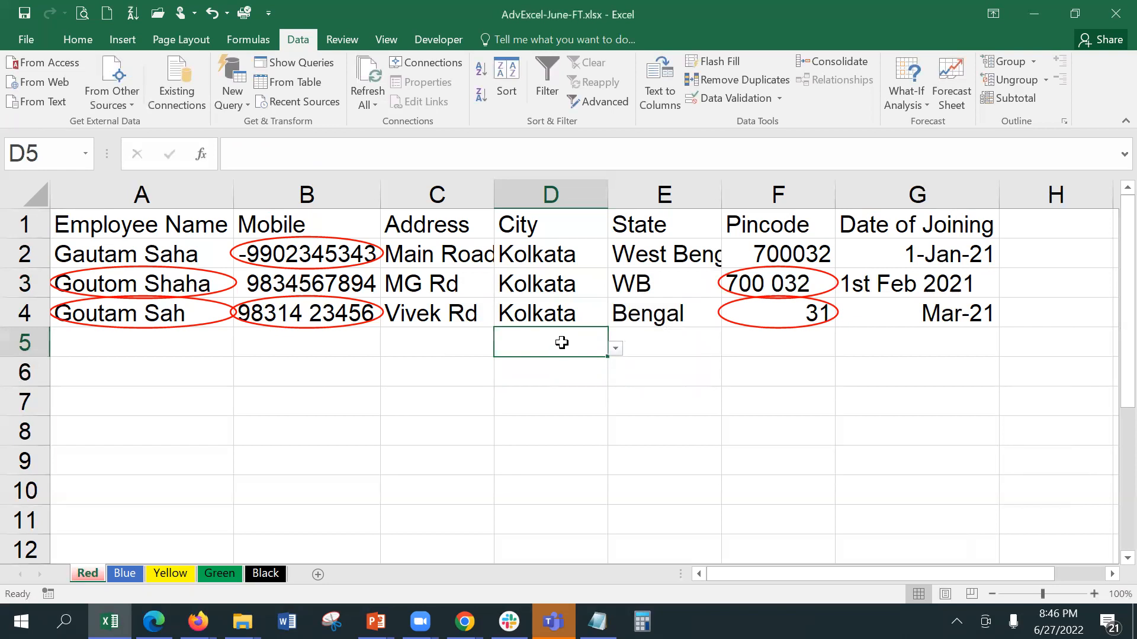
pyautogui.click(338, 280)
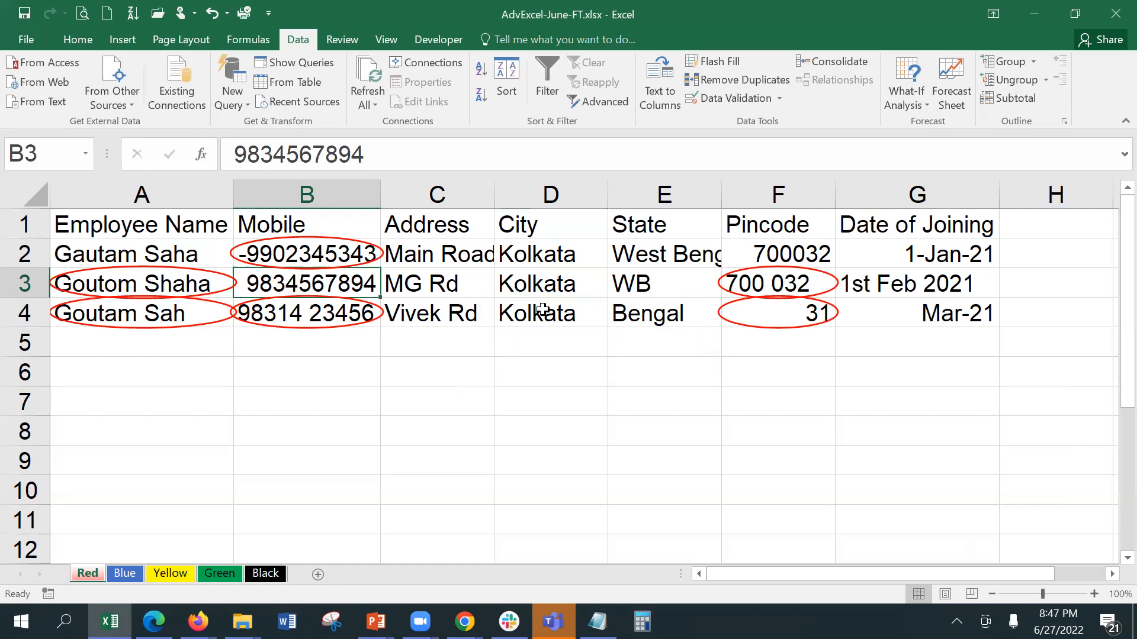
pyautogui.click(651, 287)
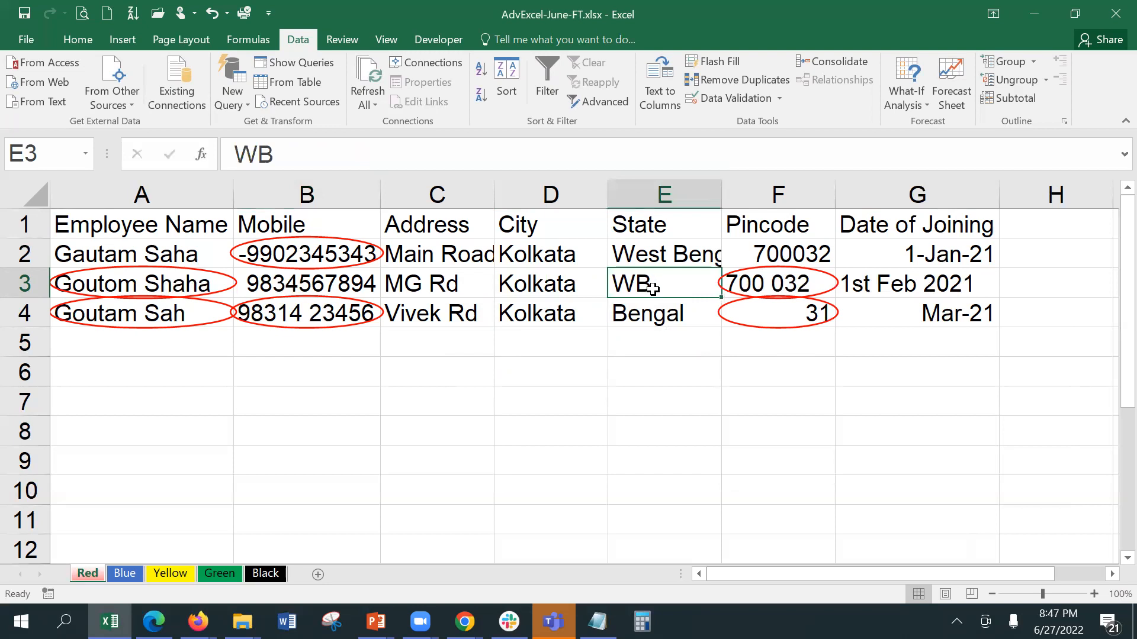
pyautogui.write('Waste')
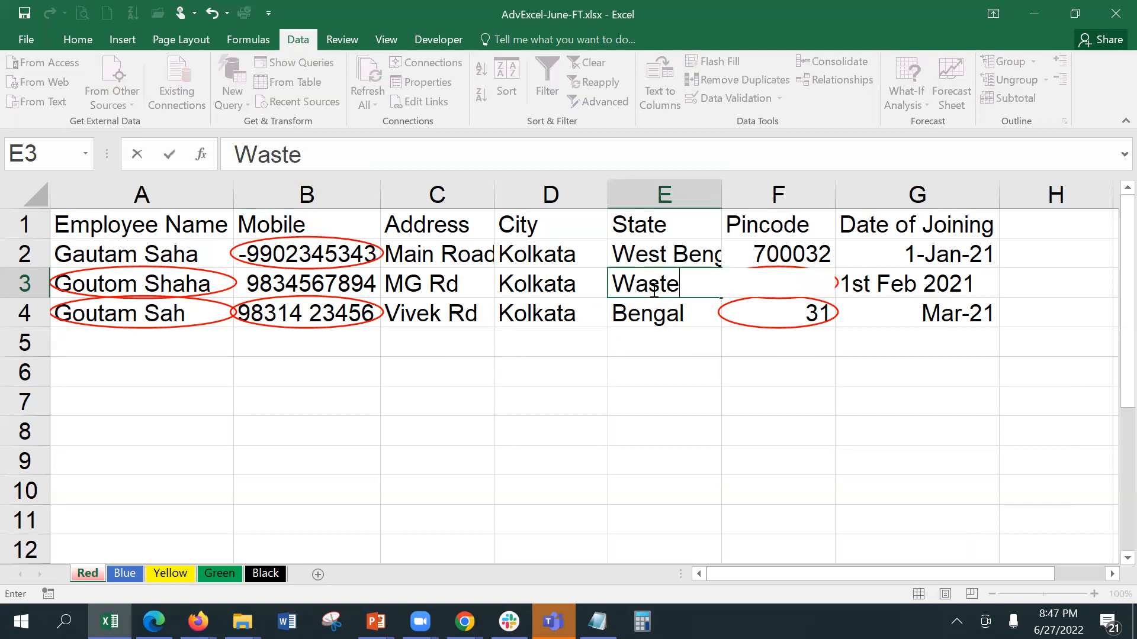
pyautogui.press('BackSpace')
pyautogui.press('BackSpace')
pyautogui.press('BackSpace')
pyautogui.press('BackSpace')
pyautogui.write('e')
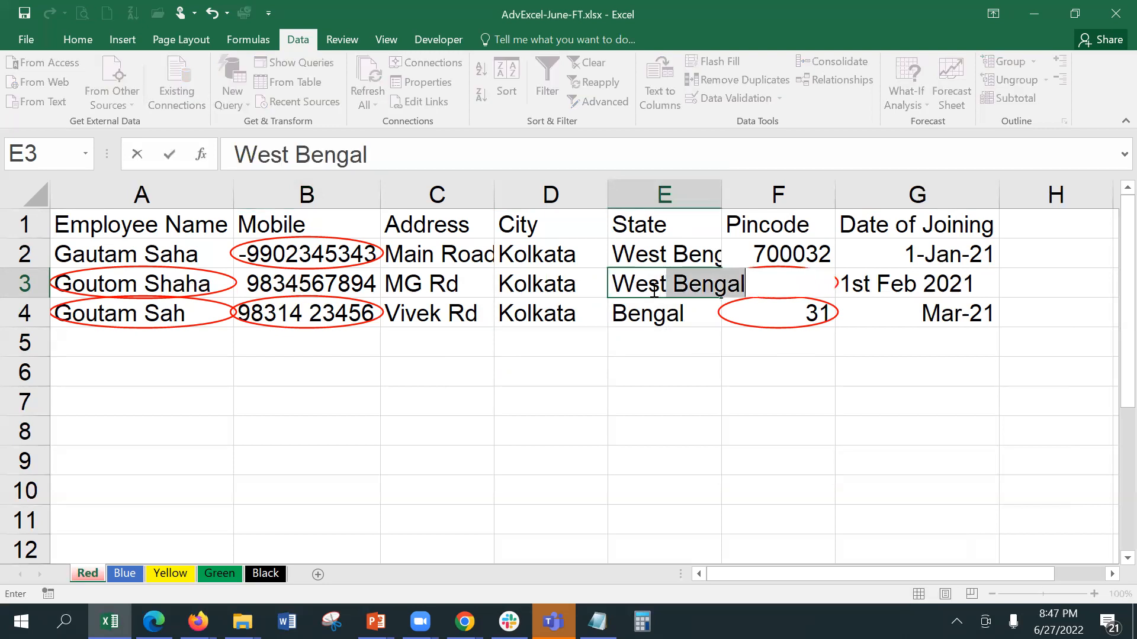
pyautogui.press('Return')
pyautogui.click(652, 288)
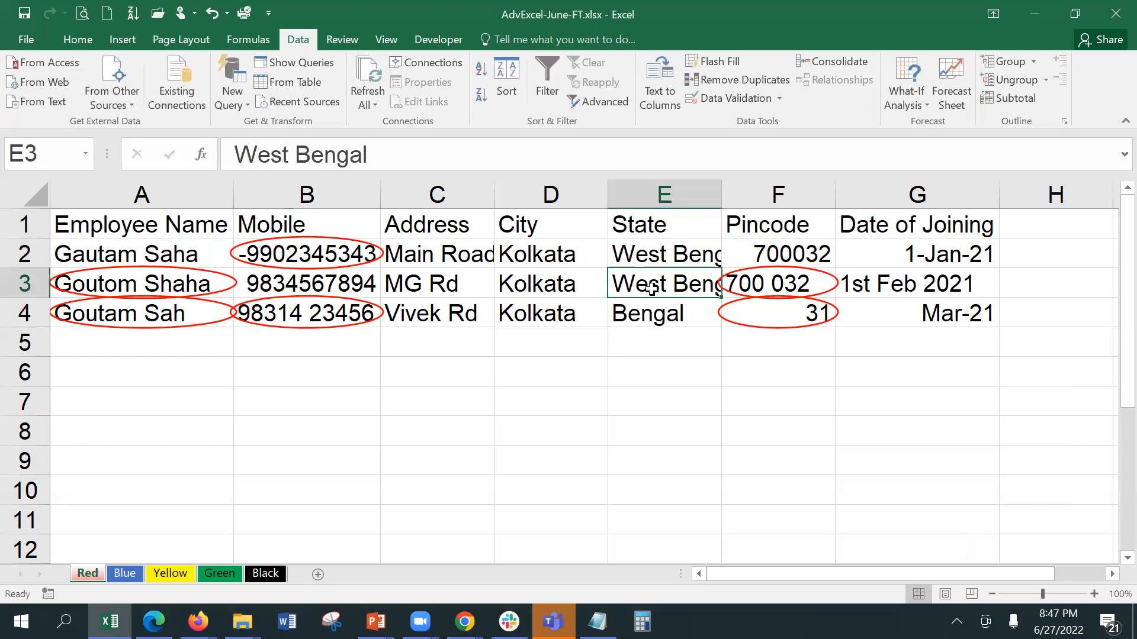
pyautogui.hotkey('ctrl', 'z')
# Step: Test D3 with the invalid city 'cakk', cancelling the error so Kolkata remains
pyautogui.press('Down')
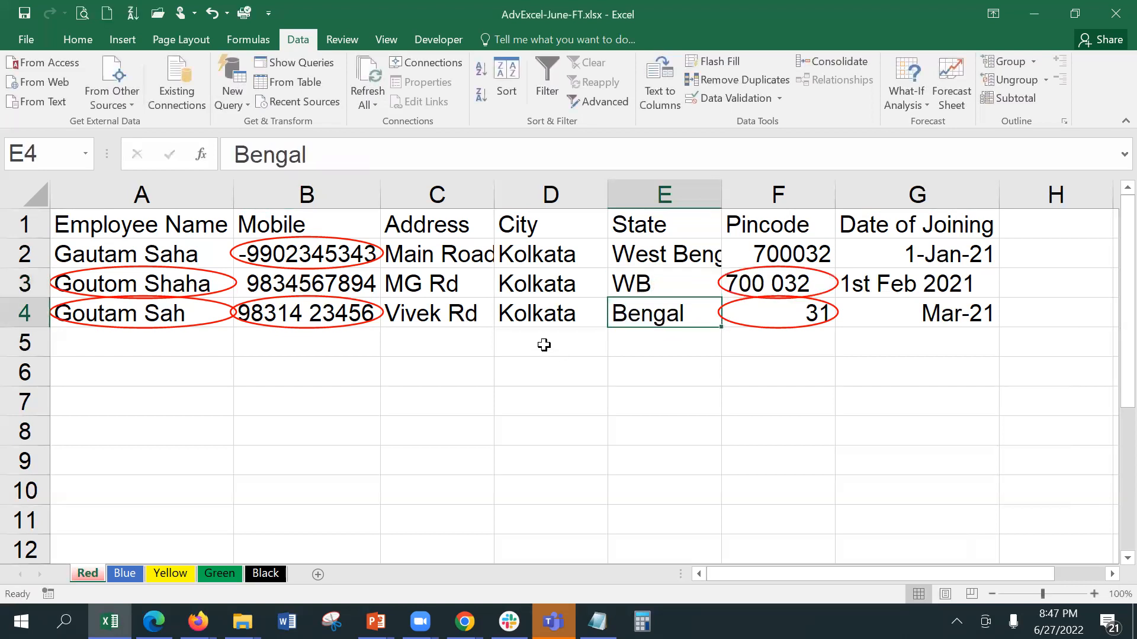
pyautogui.click(639, 278)
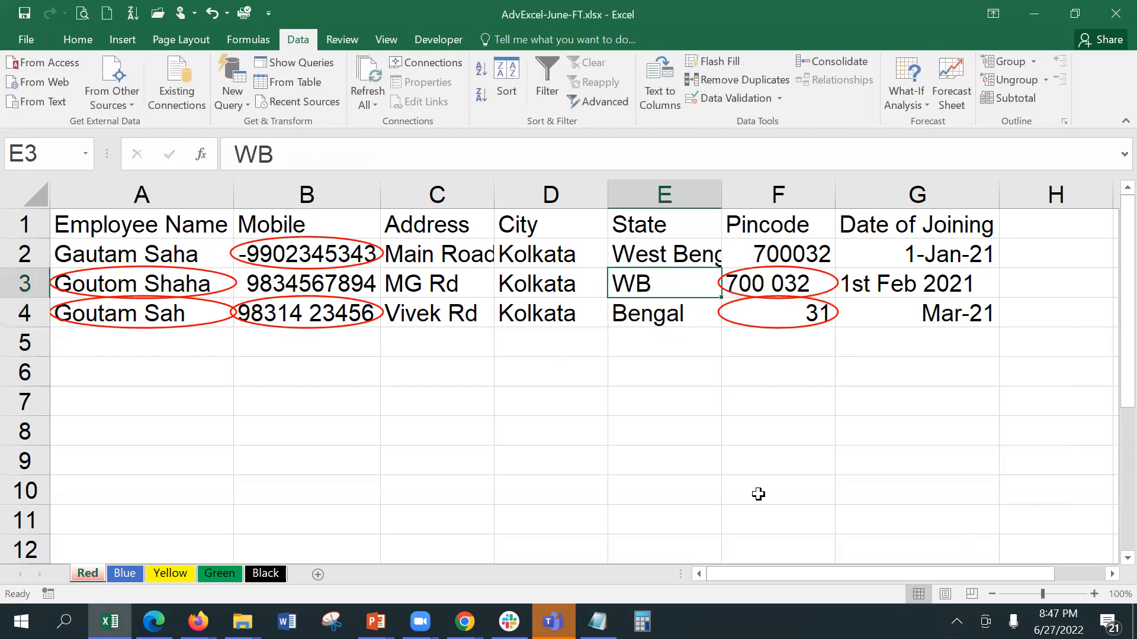
pyautogui.click(533, 275)
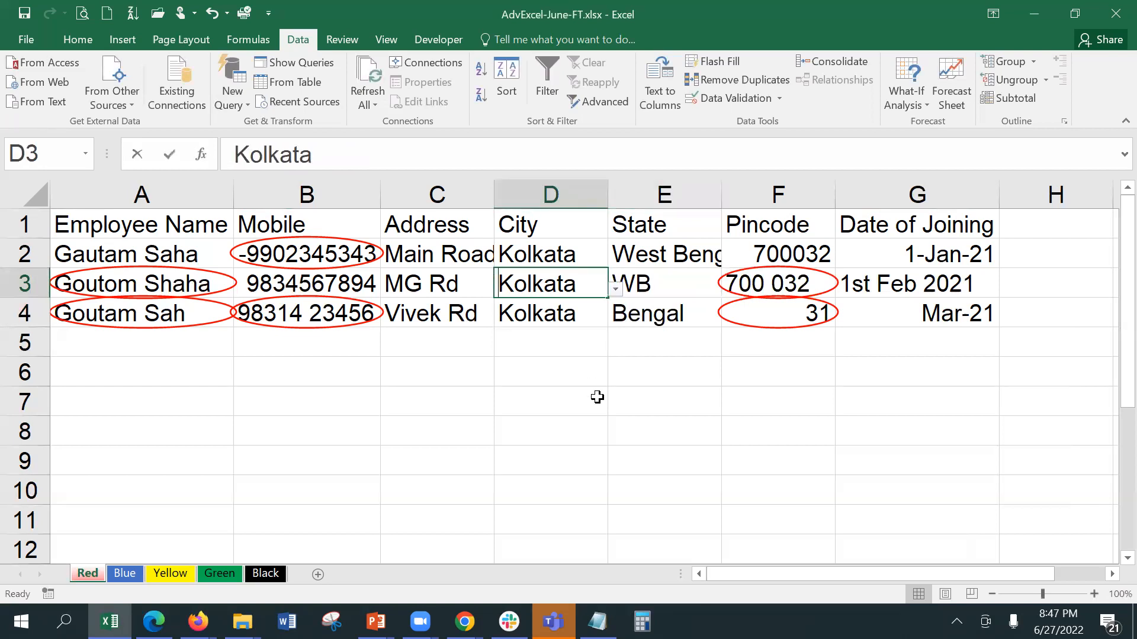
pyautogui.write('cakkl')
pyautogui.press('BackSpace')
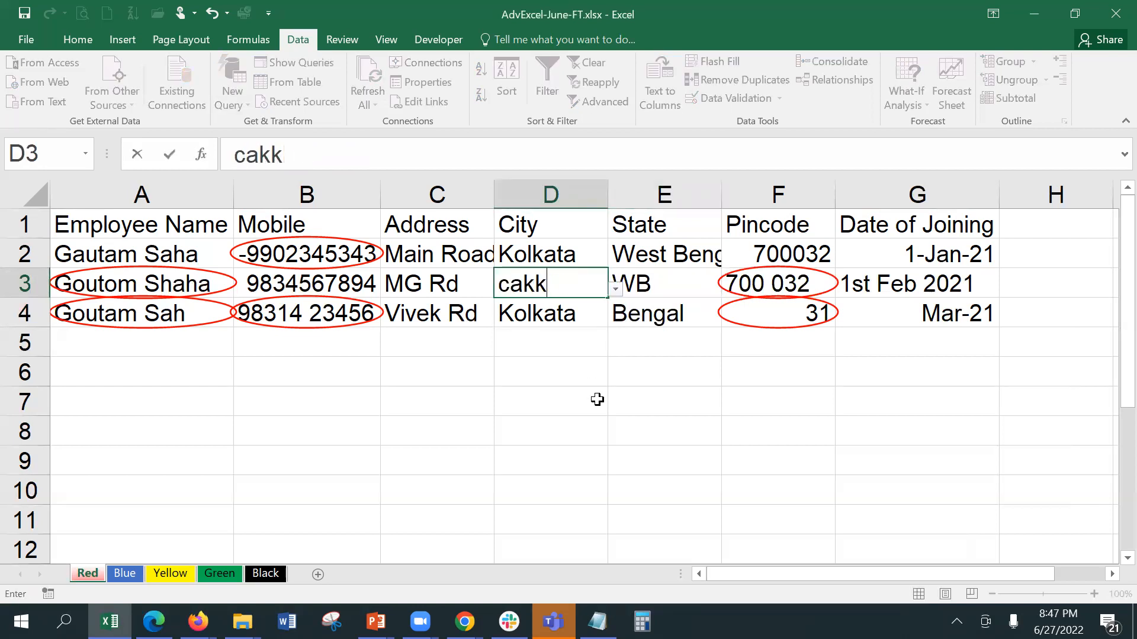
pyautogui.press('Return')
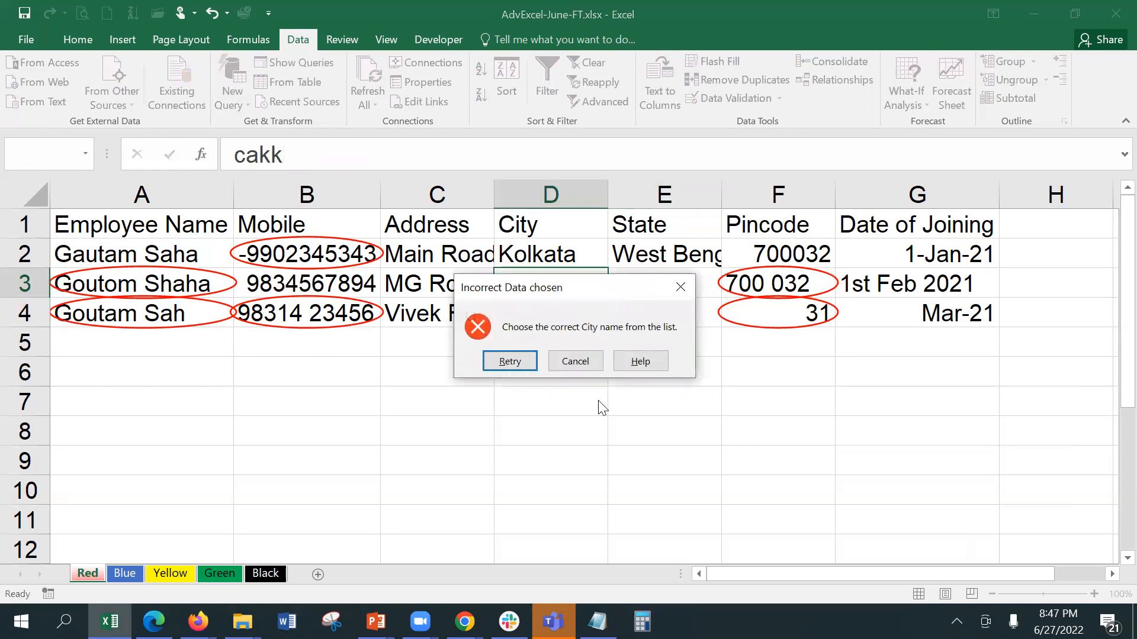
pyautogui.click(576, 363)
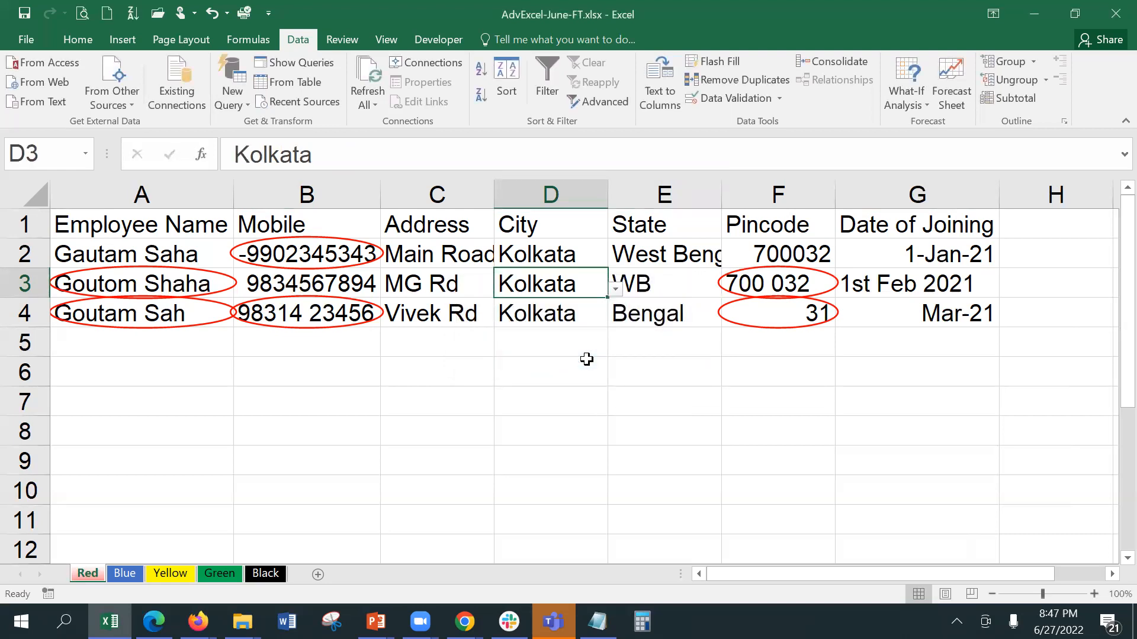
pyautogui.moveTo(581, 250); pyautogui.dragTo(581, 482)
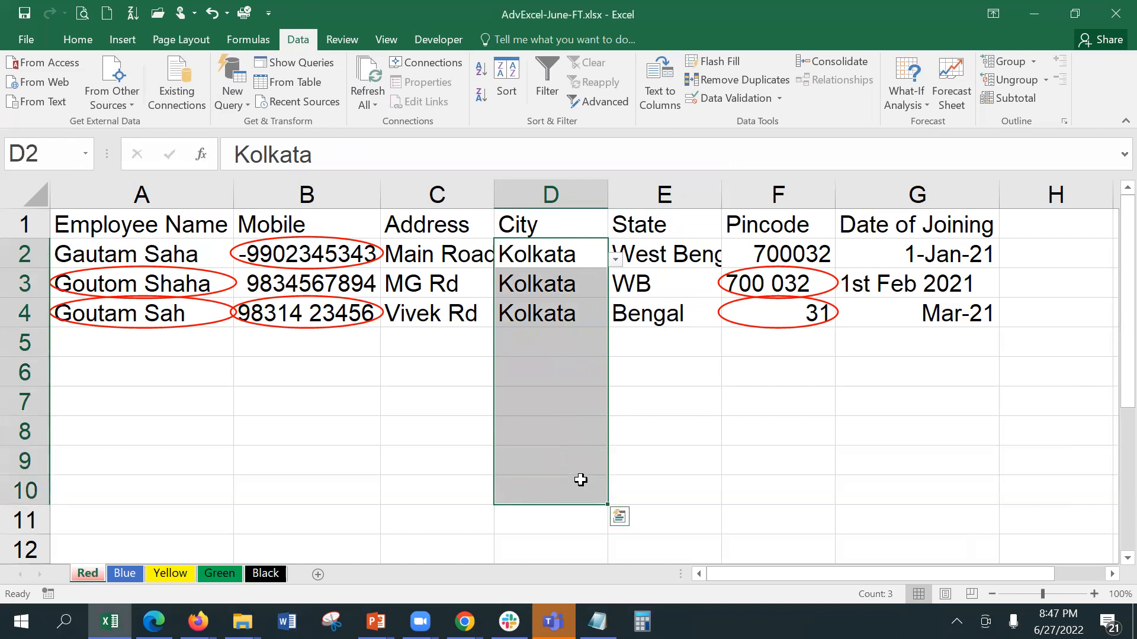
# Step: Add an input message 'Choose the right city from list' with text 'Choose the correct city name from the list'
pyautogui.click(733, 97)
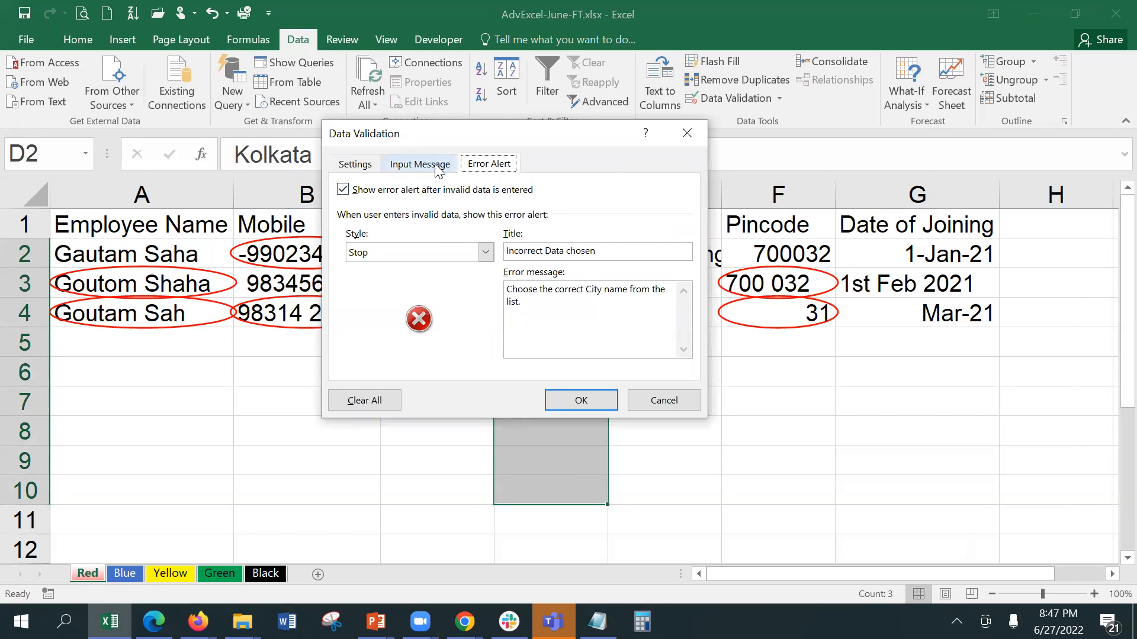
pyautogui.click(436, 167)
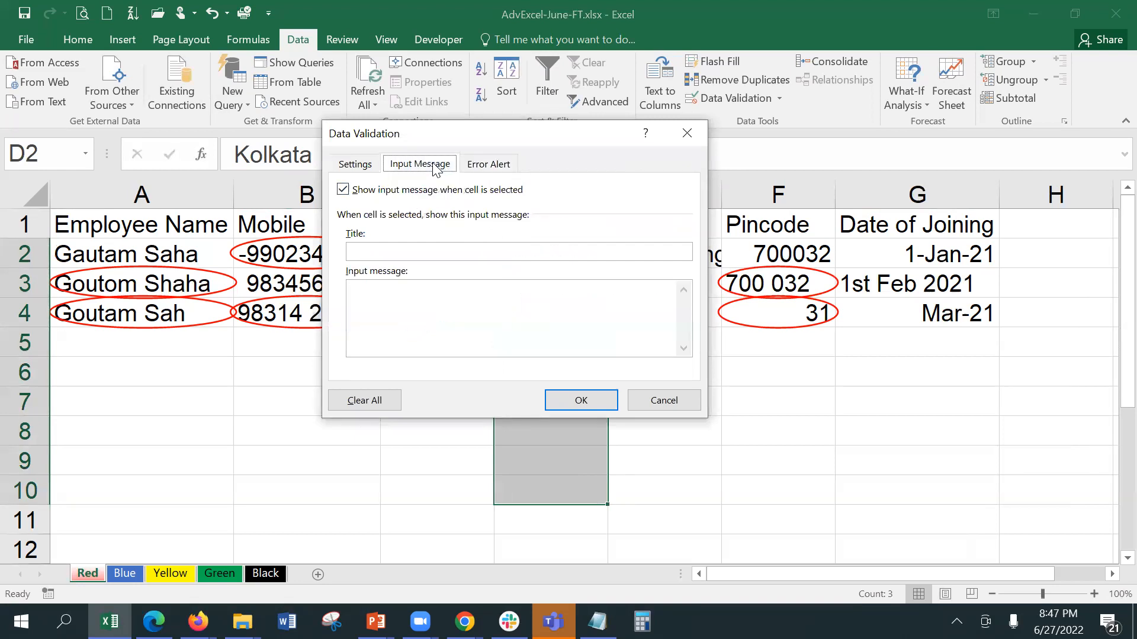
pyautogui.click(417, 252)
pyautogui.write('Choose the right city from the l')
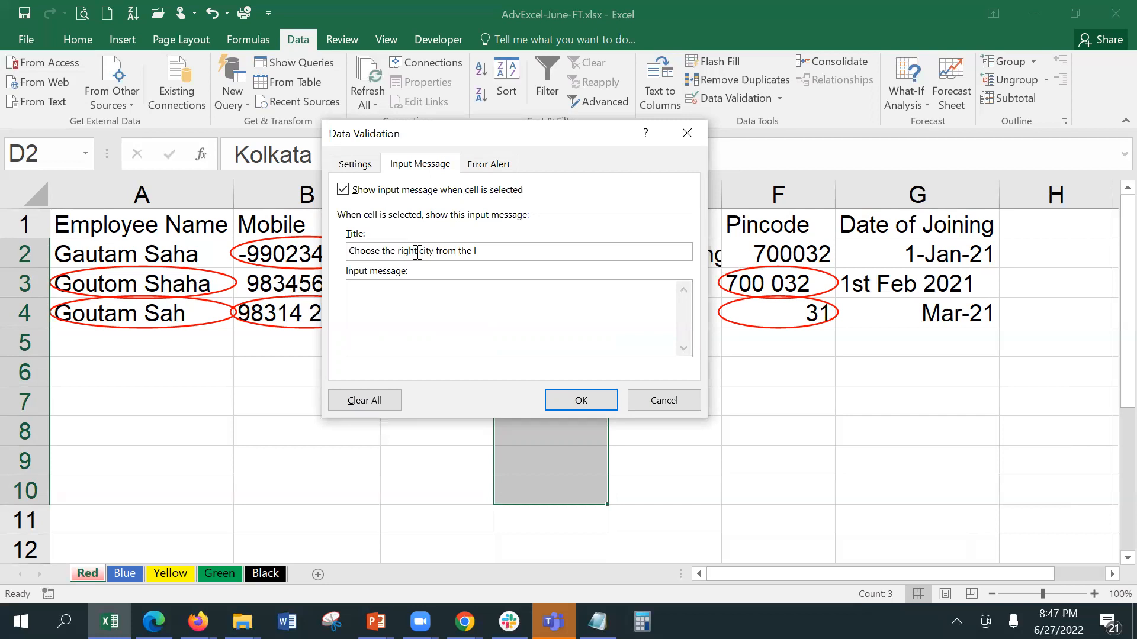
pyautogui.press('BackSpace')
pyautogui.press('BackSpace')
pyautogui.press('BackSpace')
pyautogui.press('BackSpace')
pyautogui.press('BackSpace')
pyautogui.write('list')
pyautogui.click(467, 340)
pyautogui.write('Choose the correct city name f')
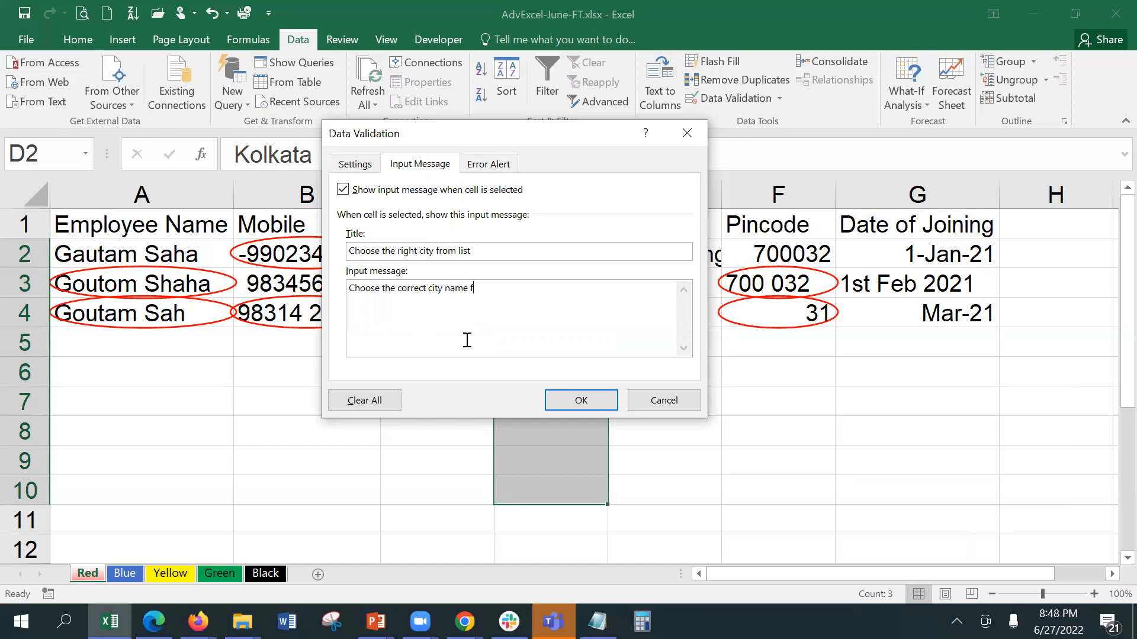
pyautogui.write('rom the list')
pyautogui.click(603, 402)
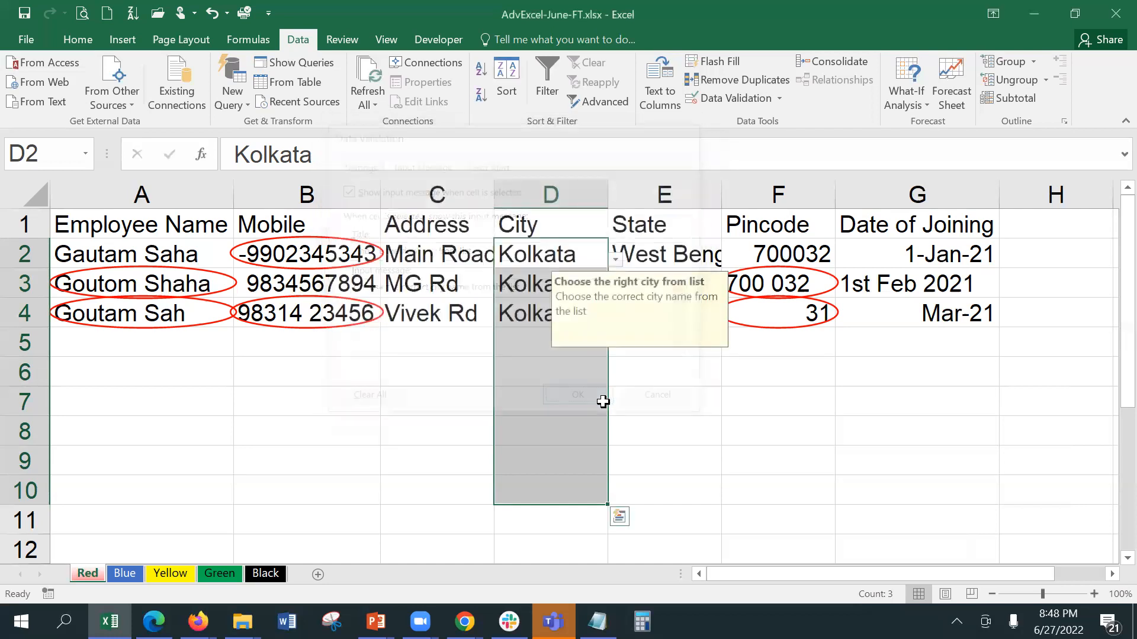
pyautogui.click(673, 416)
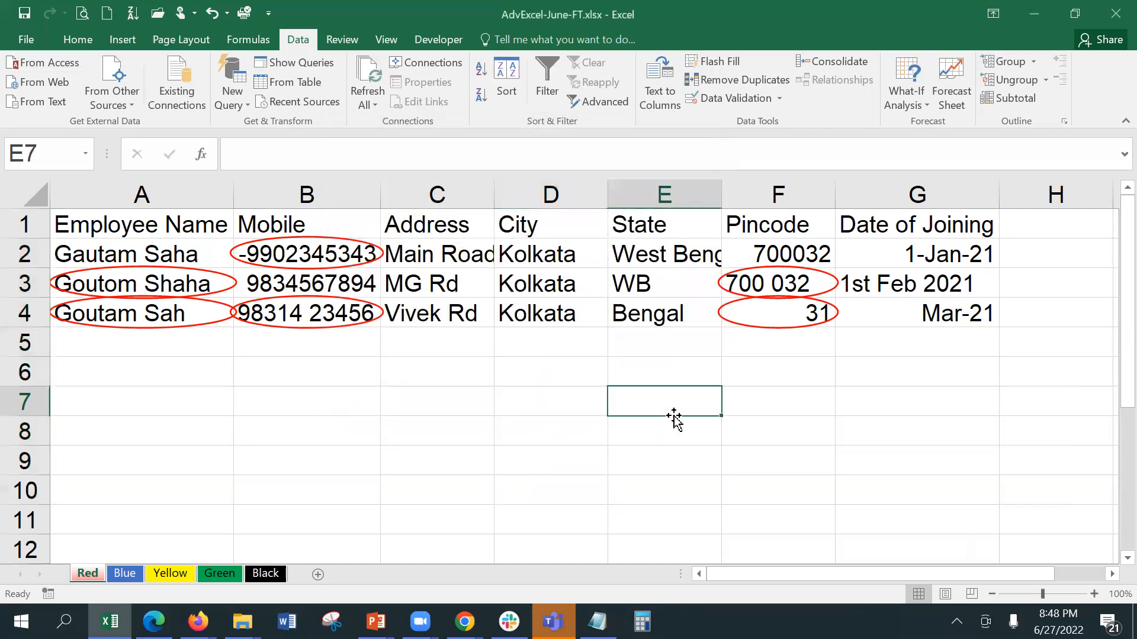
pyautogui.click(535, 342)
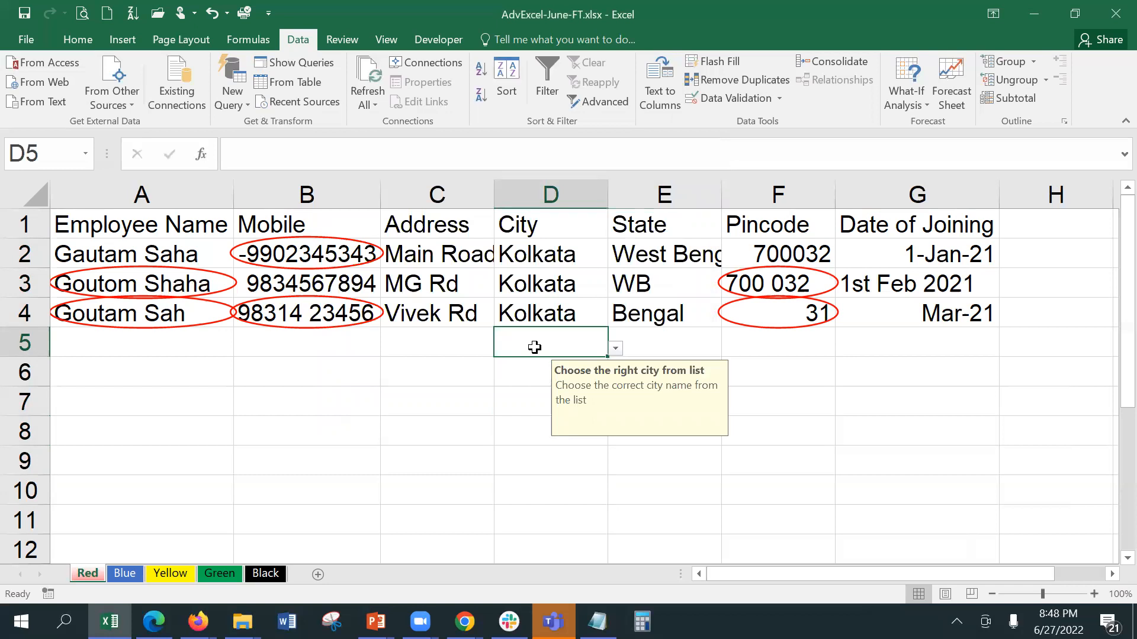
pyautogui.click(616, 351)
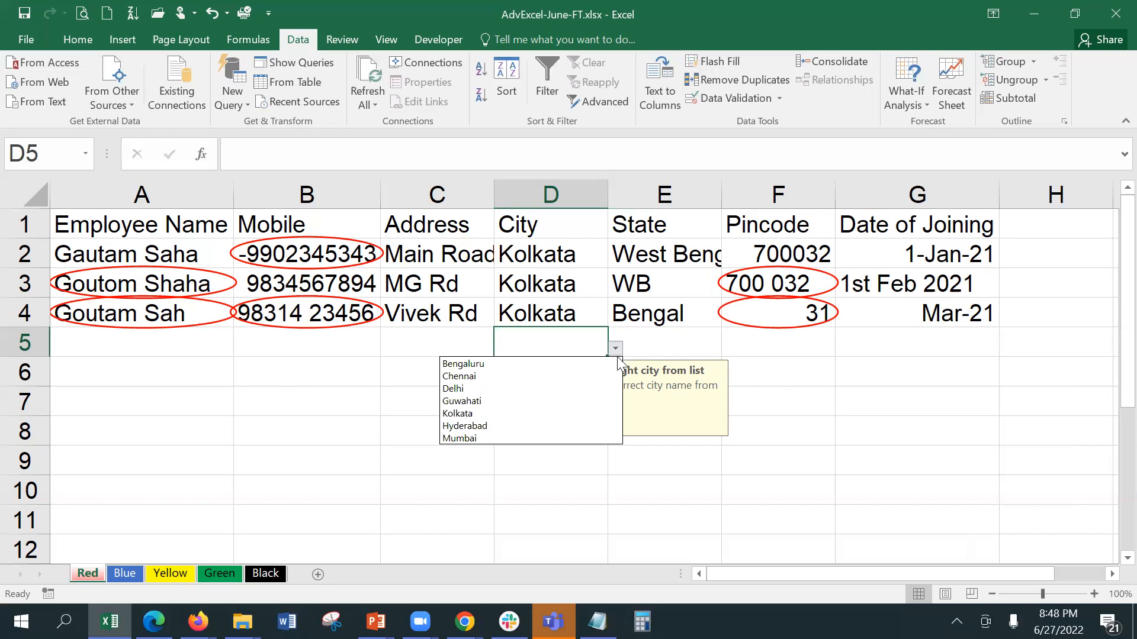
pyautogui.press('Escape')
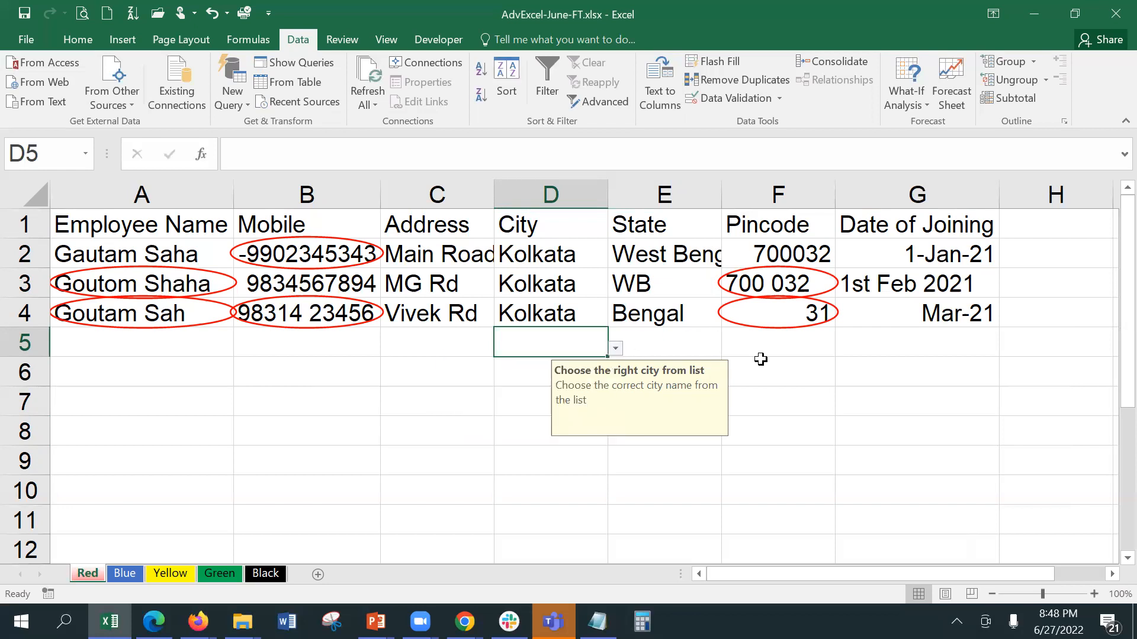
pyautogui.click(761, 359)
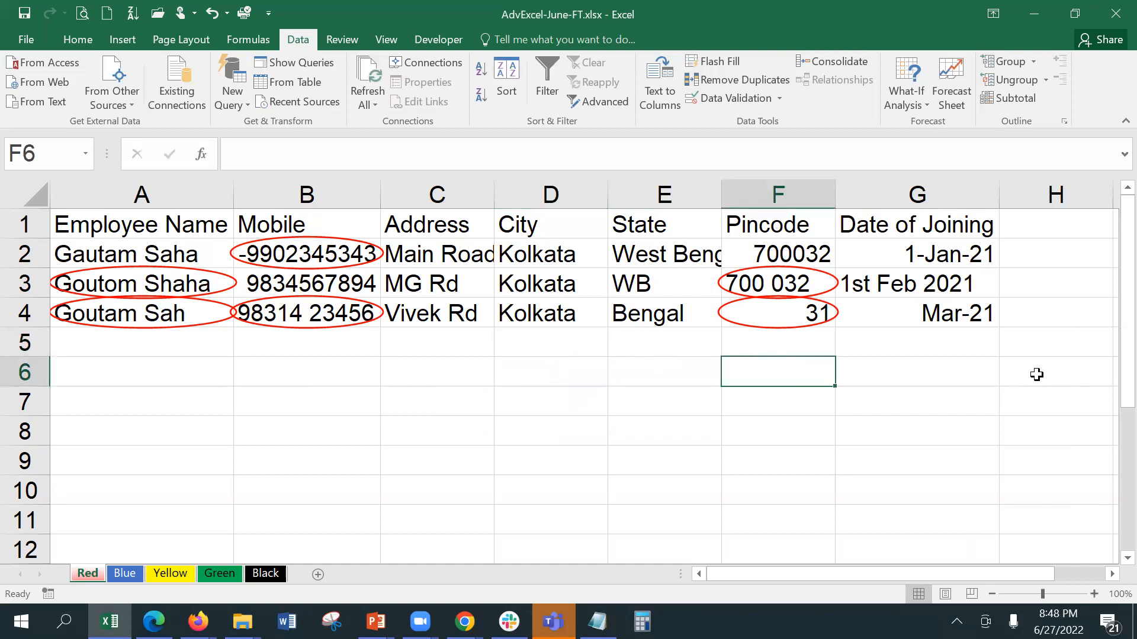
pyautogui.click(572, 332)
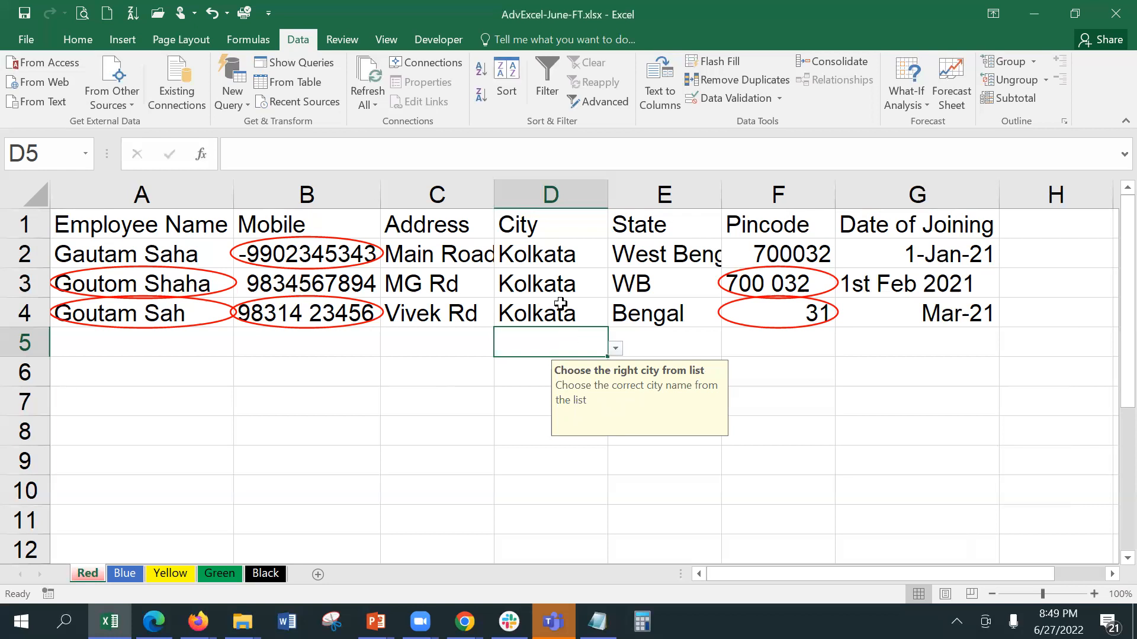
# Step: Edit the D2:D10 list source so Kolkata becomes Calkata
pyautogui.click(529, 256)
pyautogui.moveTo(529, 256); pyautogui.dragTo(515, 488)
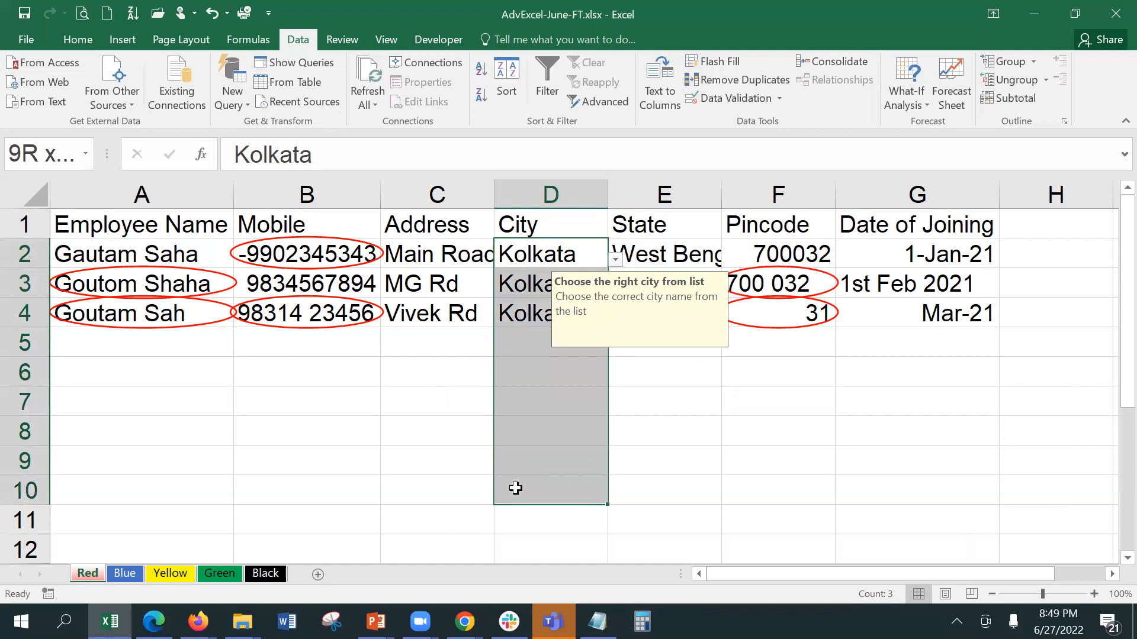
pyautogui.click(725, 101)
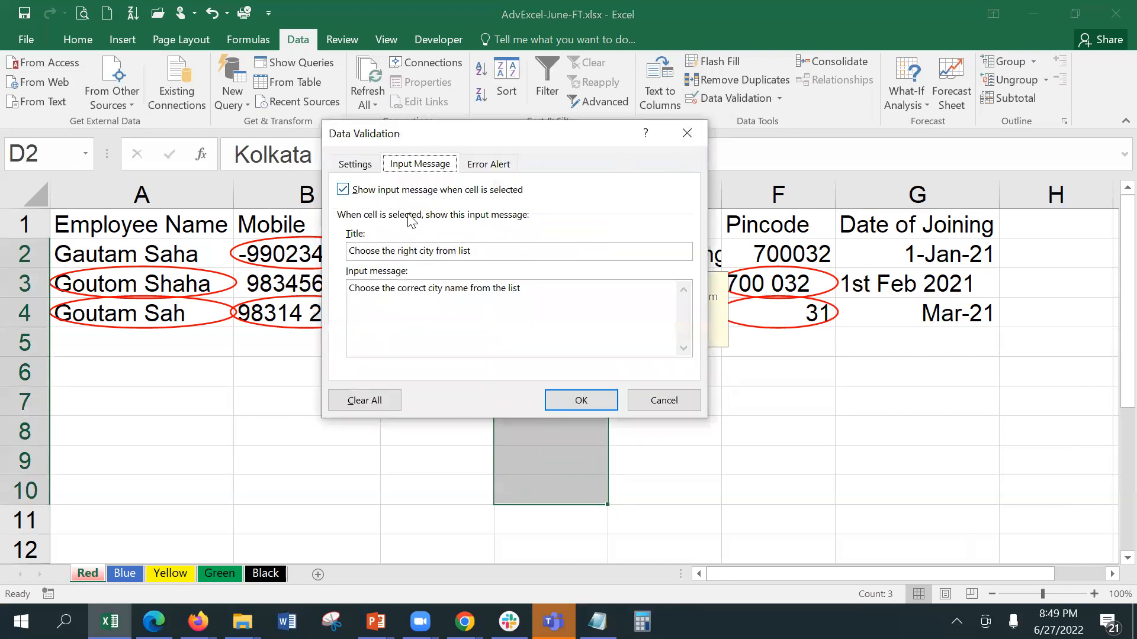
pyautogui.click(349, 165)
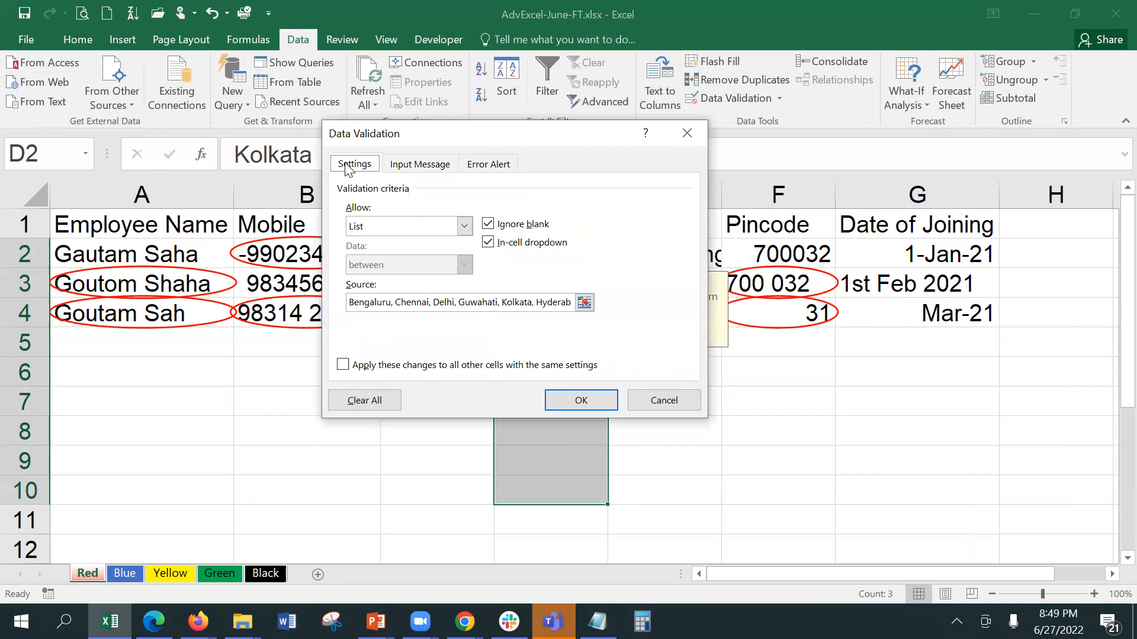
pyautogui.click(508, 302)
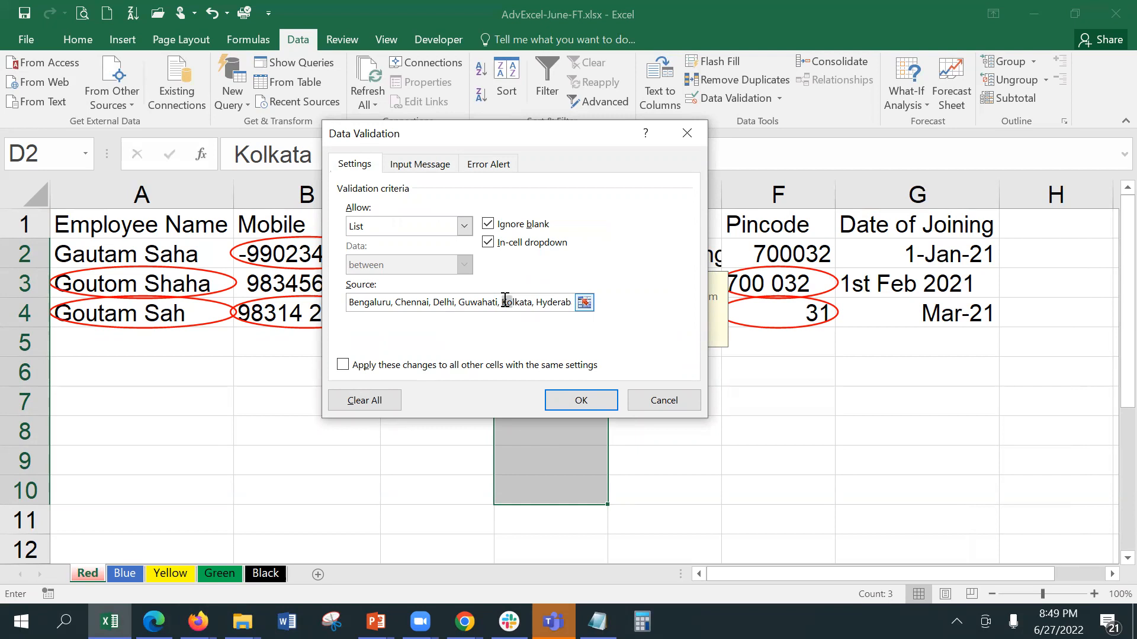
pyautogui.write('C')
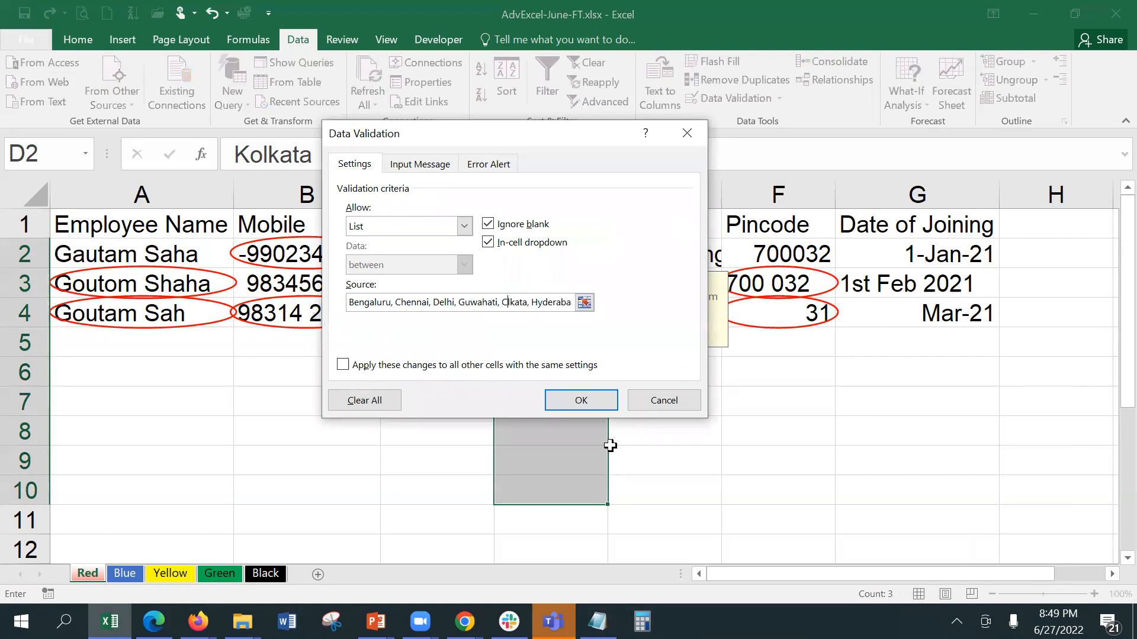
pyautogui.write('al')
pyautogui.press('BackSpace')
pyautogui.click(597, 396)
# Step: Pick Calkata for D5 from the updated list, leaving D4's Kolkata unchanged
pyautogui.click(725, 410)
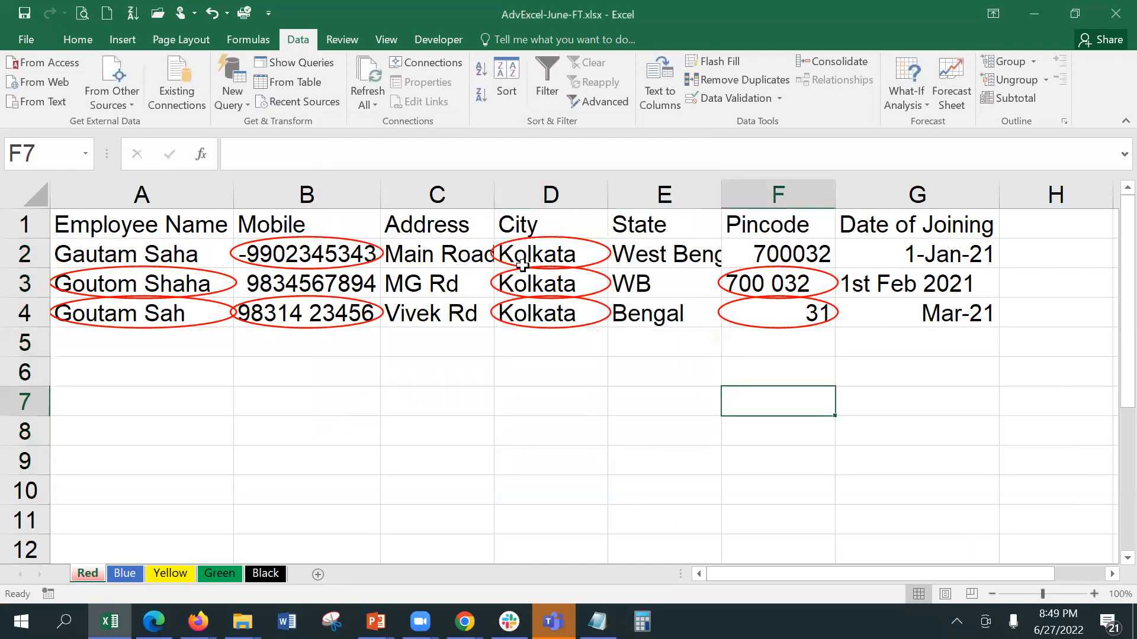
pyautogui.click(545, 345)
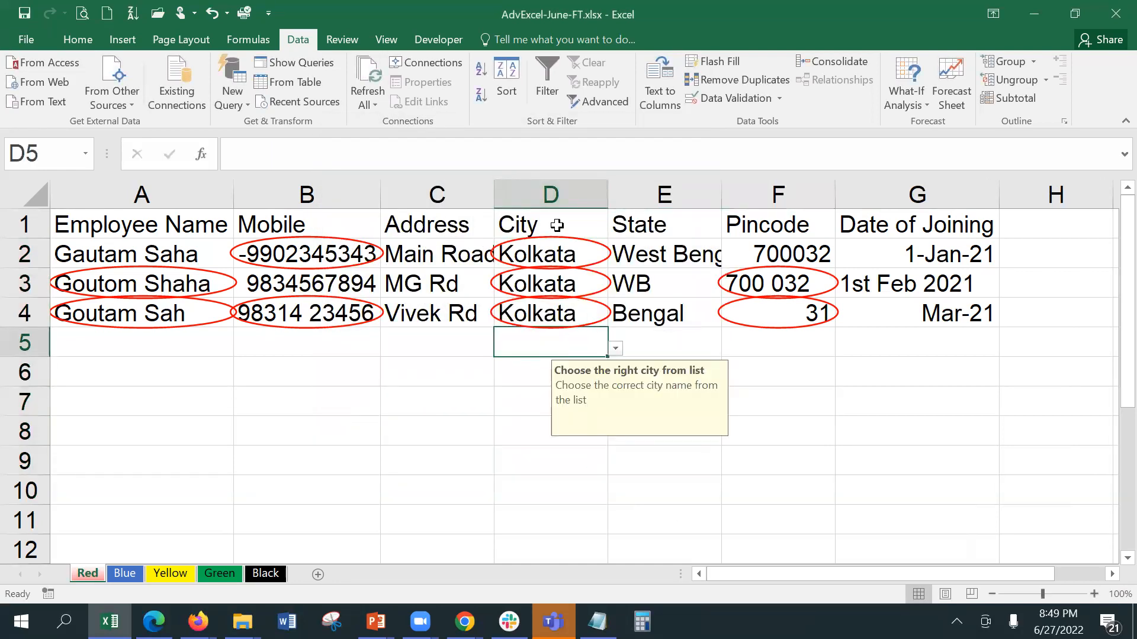
pyautogui.click(613, 351)
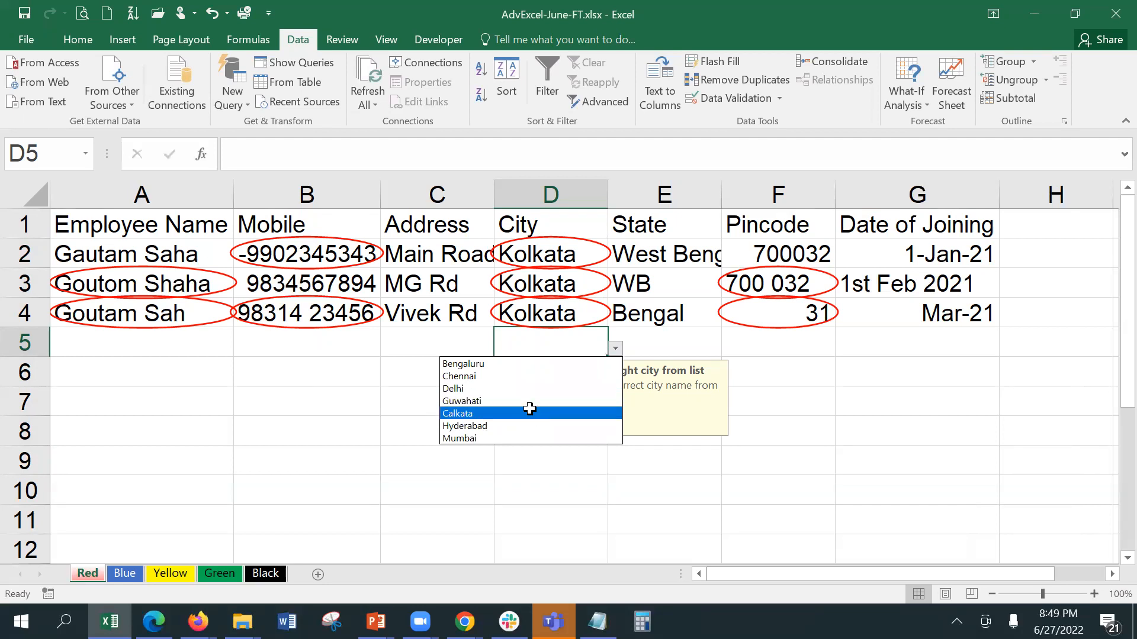
pyautogui.click(529, 413)
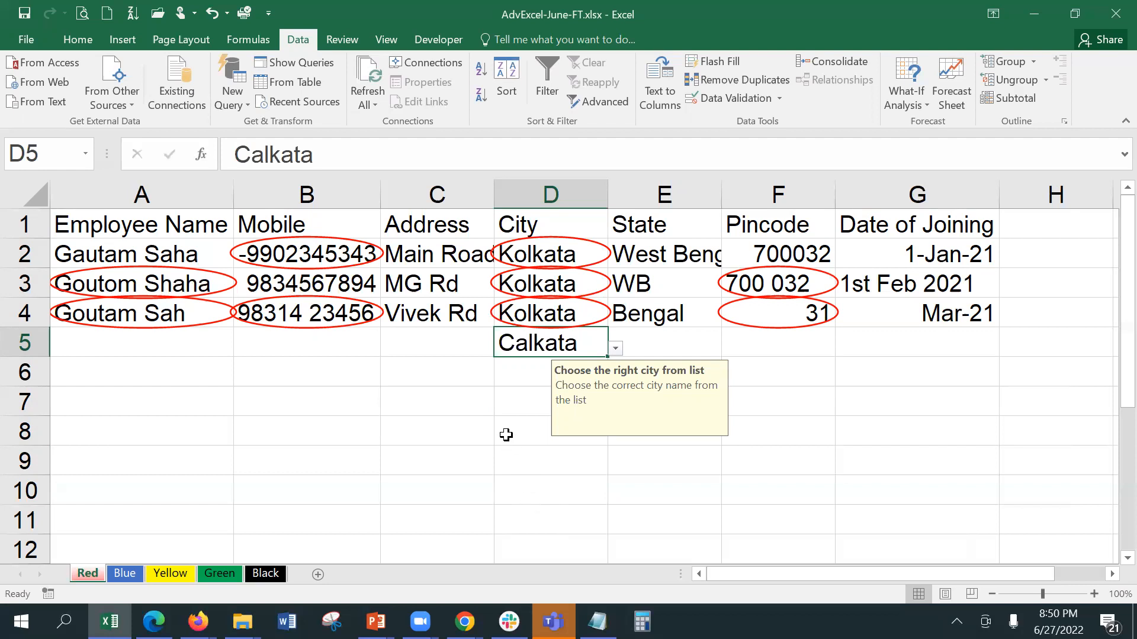
pyautogui.click(536, 308)
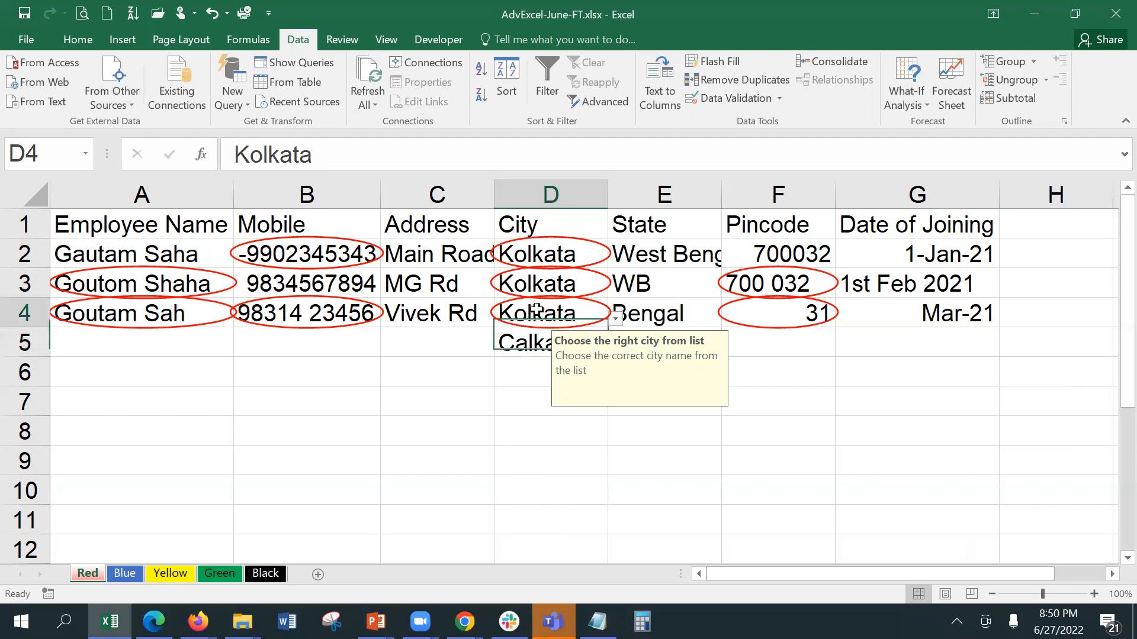
pyautogui.click(616, 318)
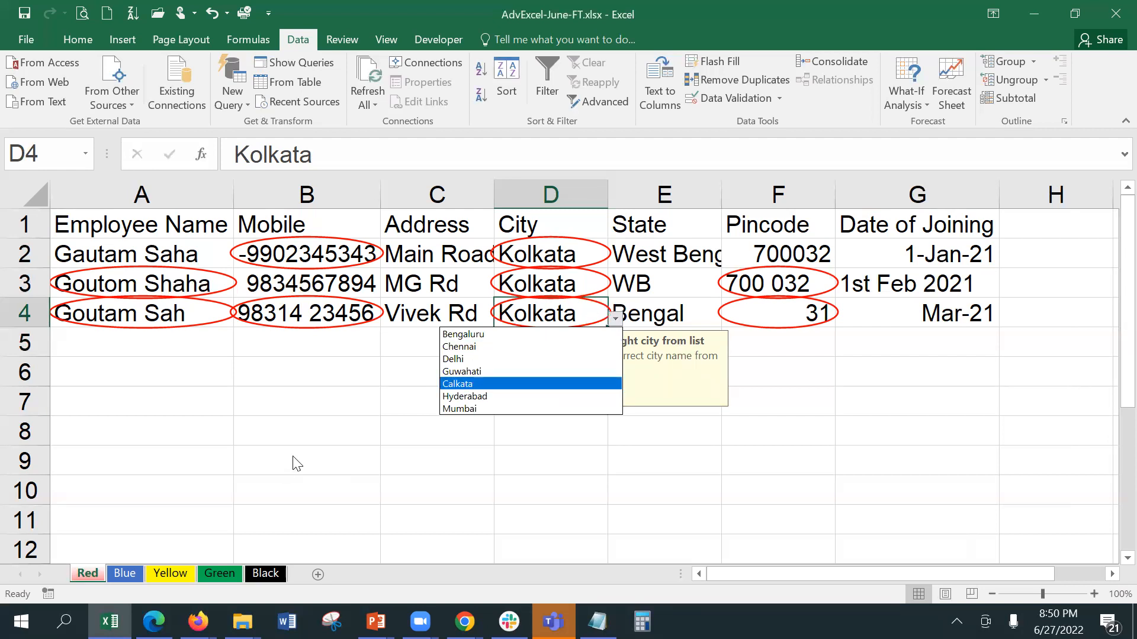
pyautogui.click(305, 433)
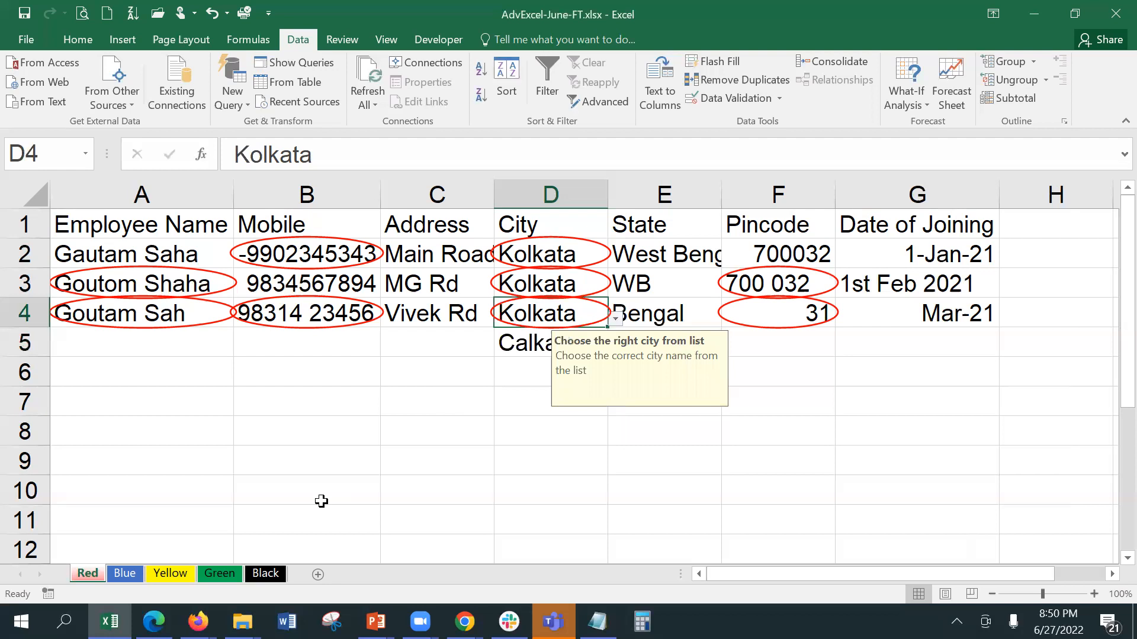
# Step: Select the State cells E2 through E10
pyautogui.hotkey('ctrl', 'n')
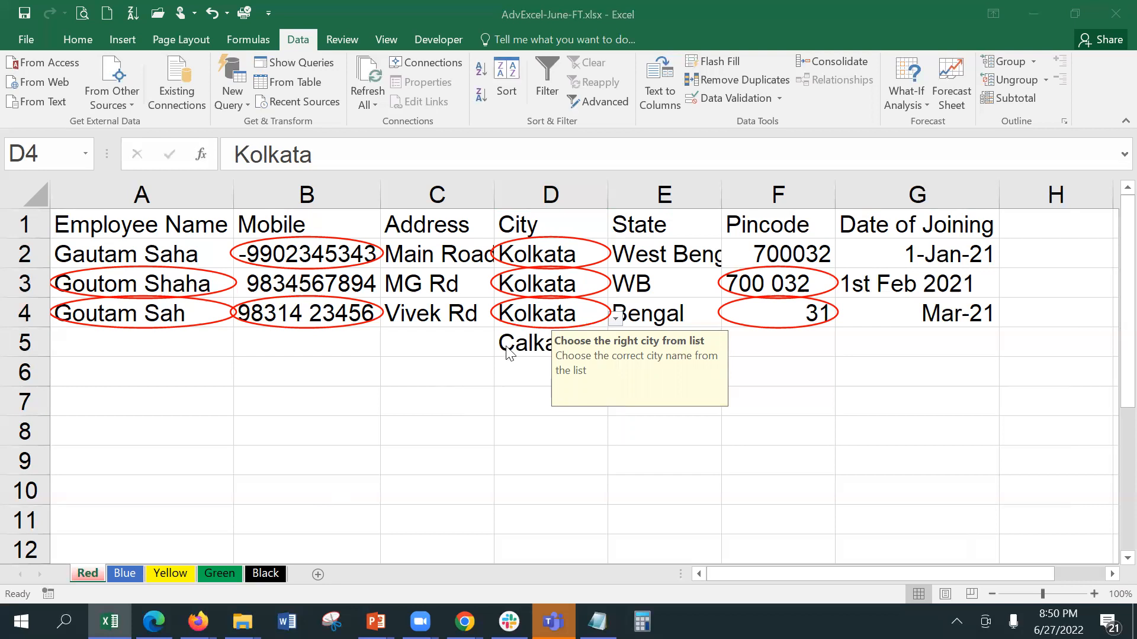
pyautogui.click(655, 247)
pyautogui.moveTo(656, 244); pyautogui.dragTo(634, 404)
pyautogui.hotkey('shift', 'Down')
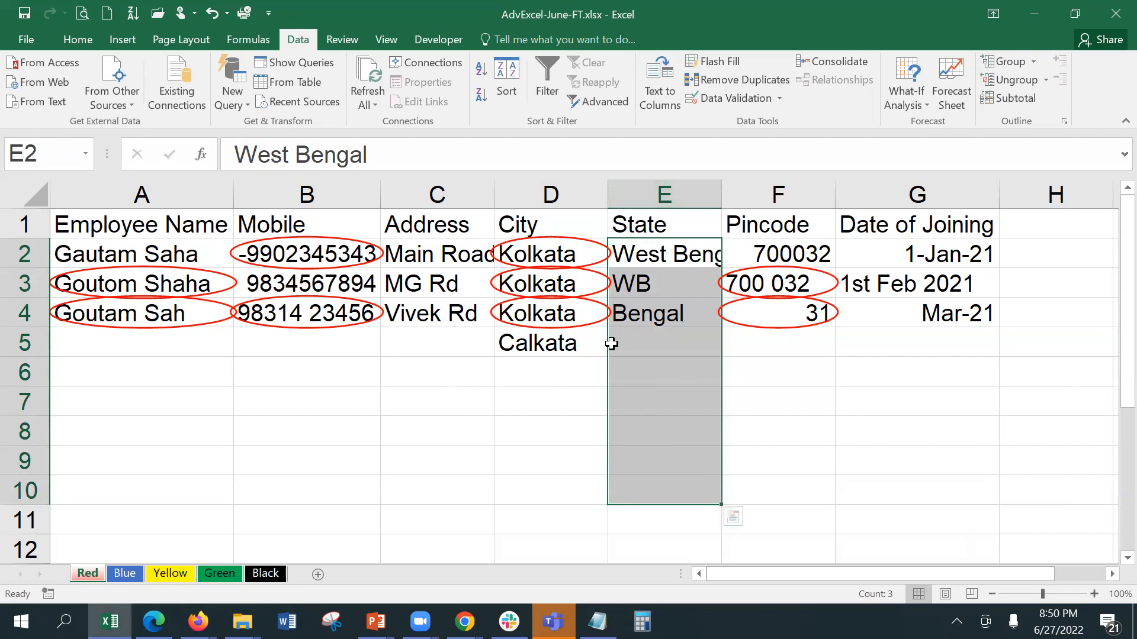
# Step: Switch to the empty Green sheet and rename its tab to Master
pyautogui.click(264, 573)
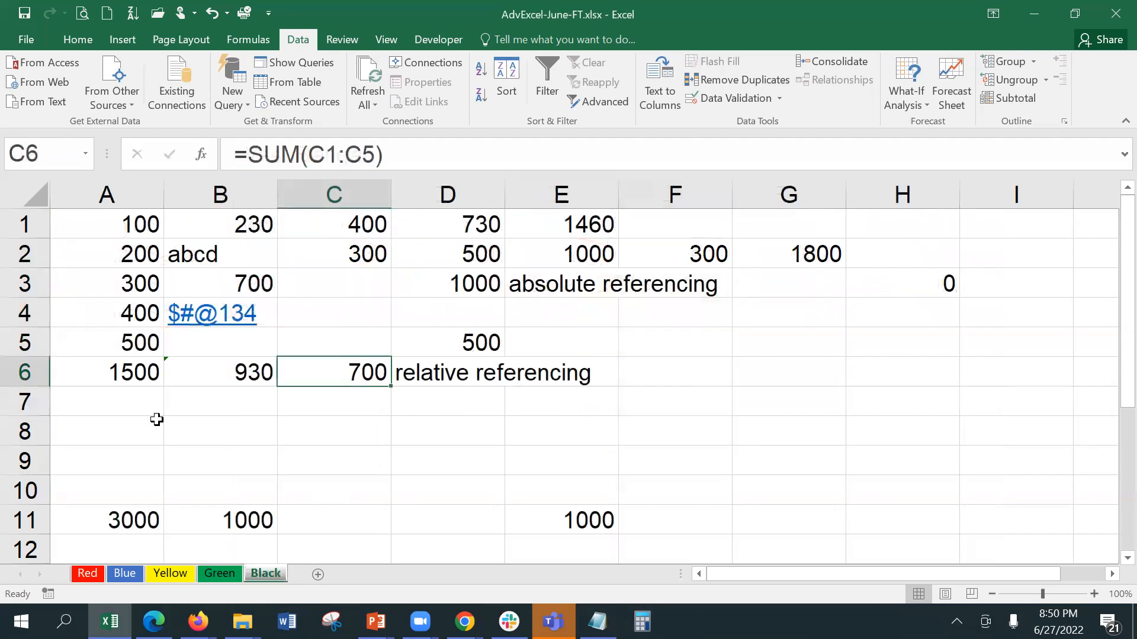
pyautogui.click(157, 419)
pyautogui.click(216, 573)
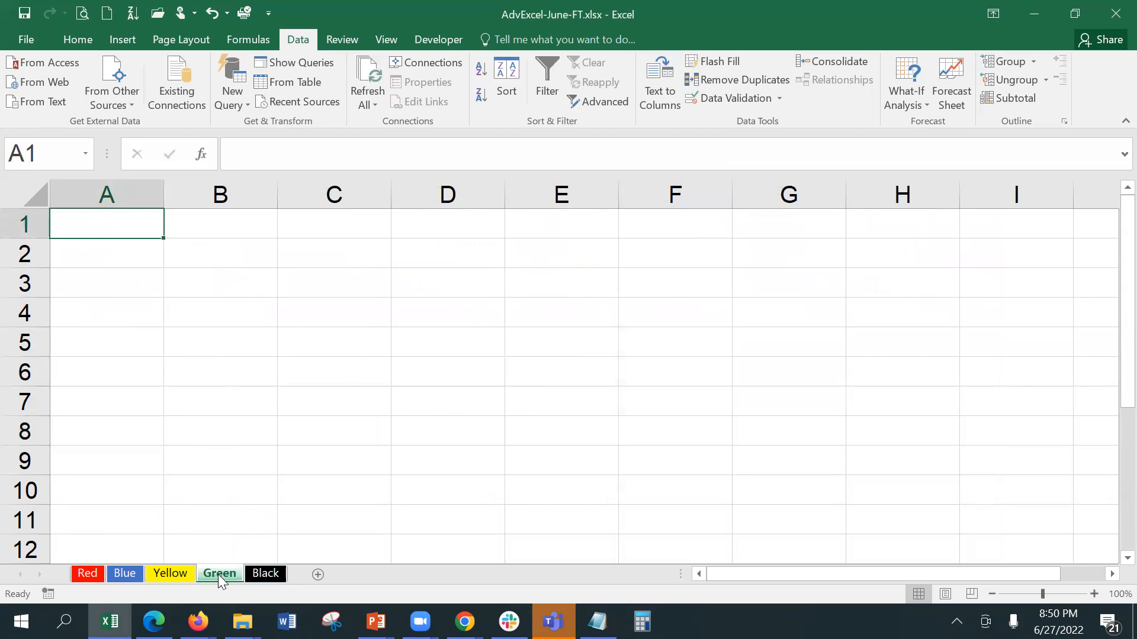
pyautogui.doubleClick(218, 574)
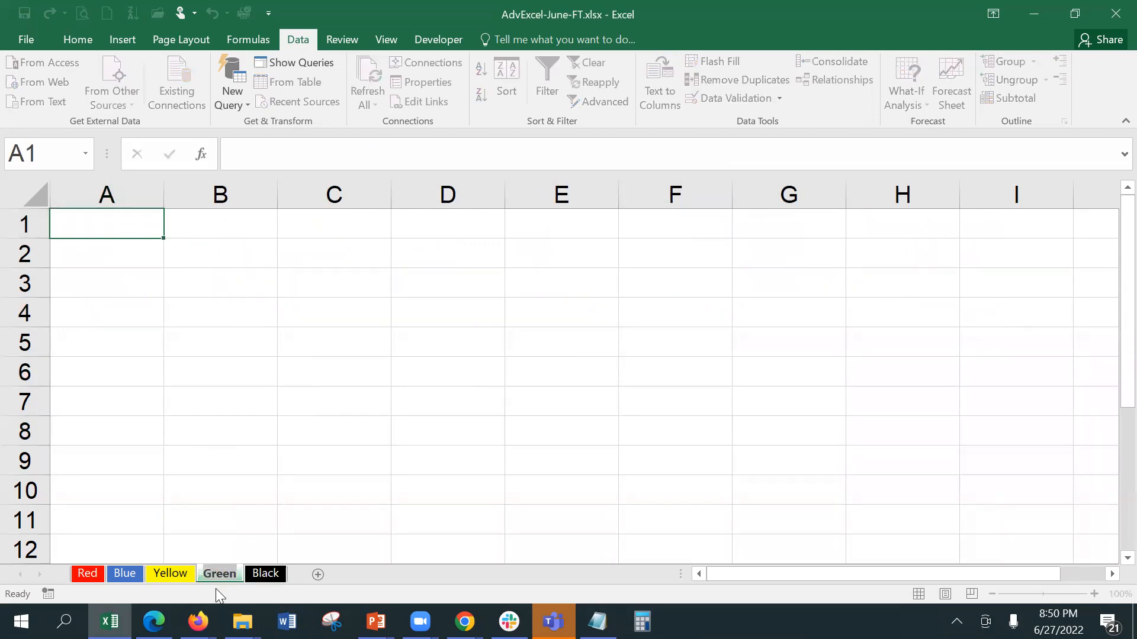
pyautogui.write('Master')
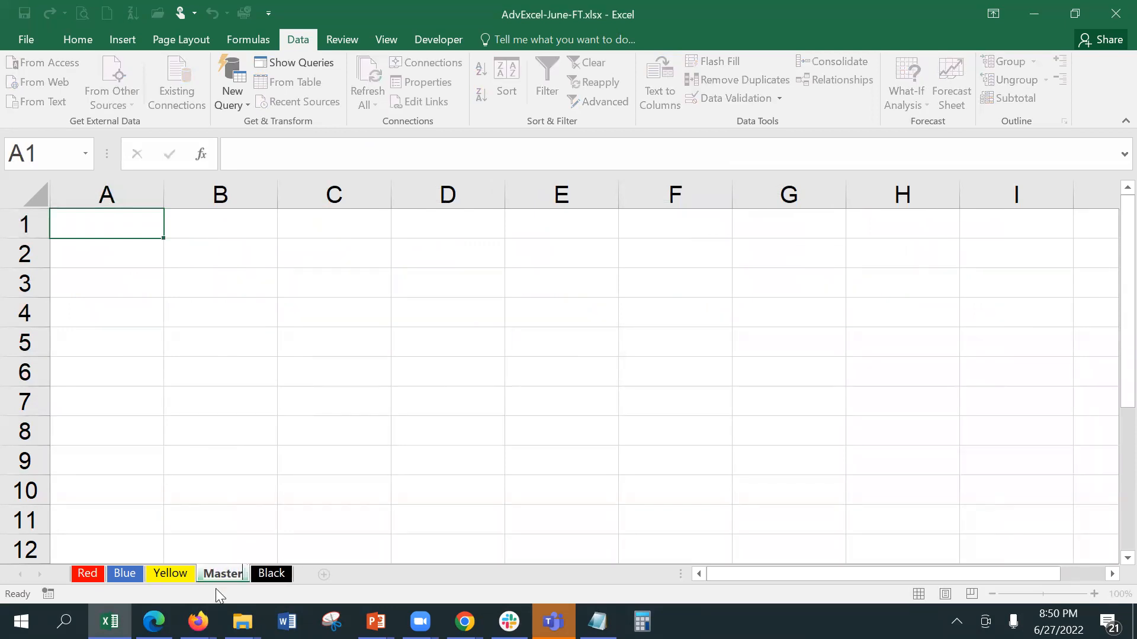
pyautogui.click(110, 212)
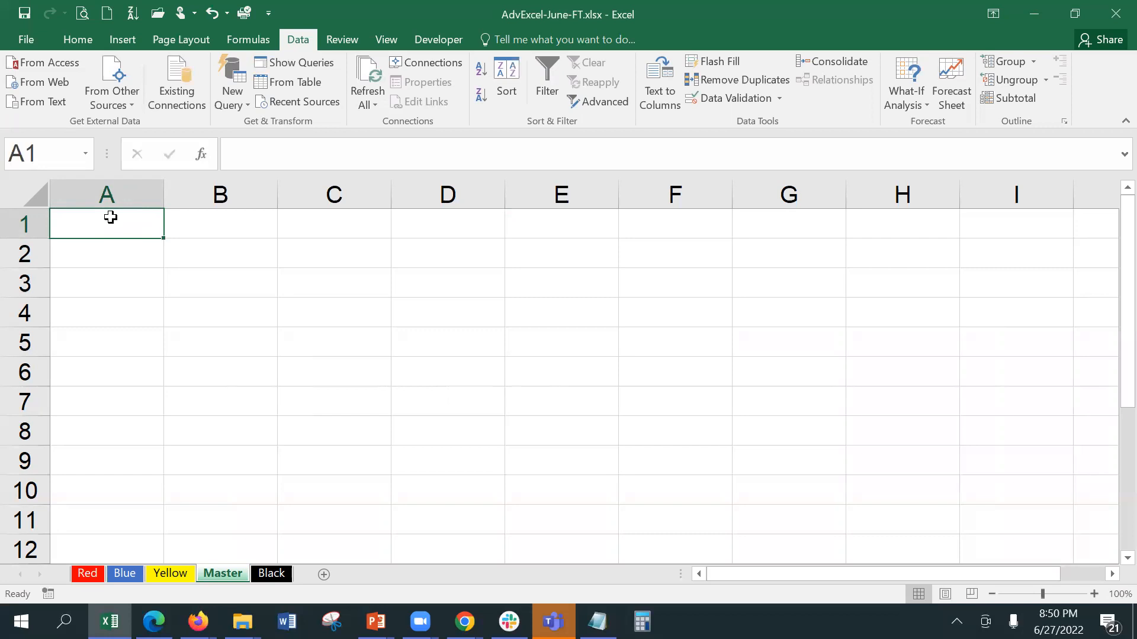
# Step: Enter the State heading in A1 followed by Assam, Andhra Pradesh and Bihar
pyautogui.write('State')
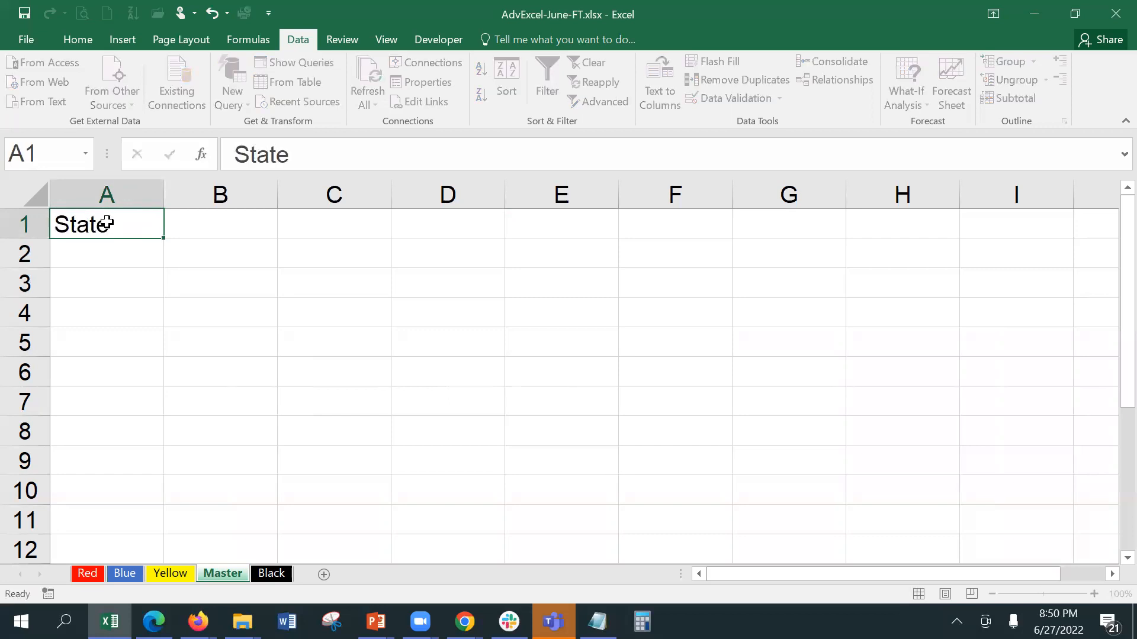
pyautogui.press('Return')
pyautogui.write('A')
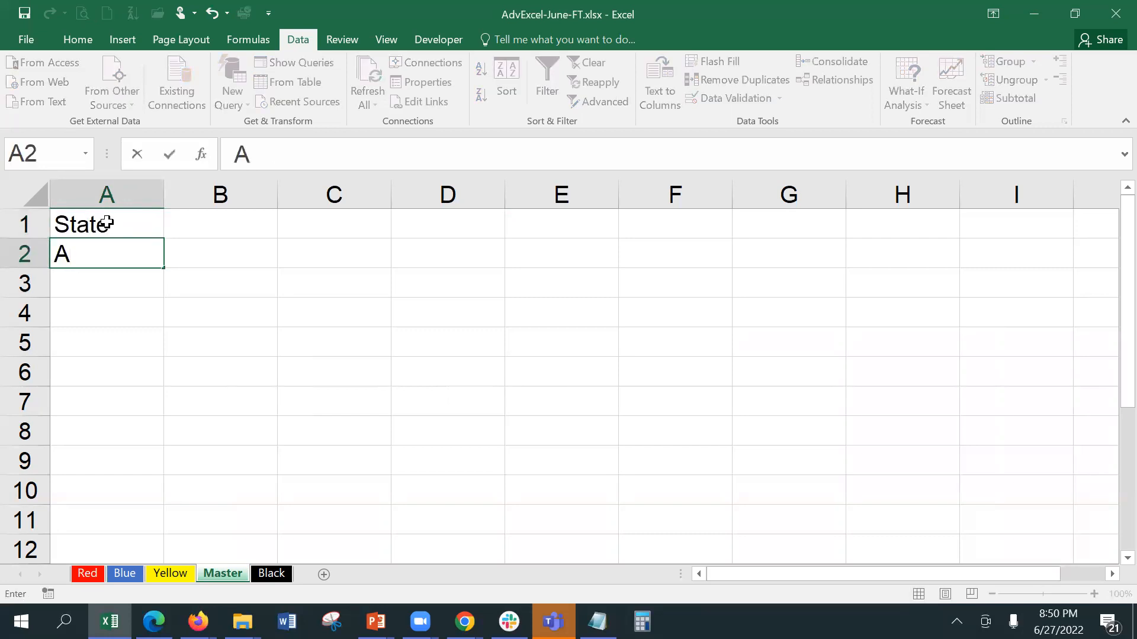
pyautogui.write('ssam')
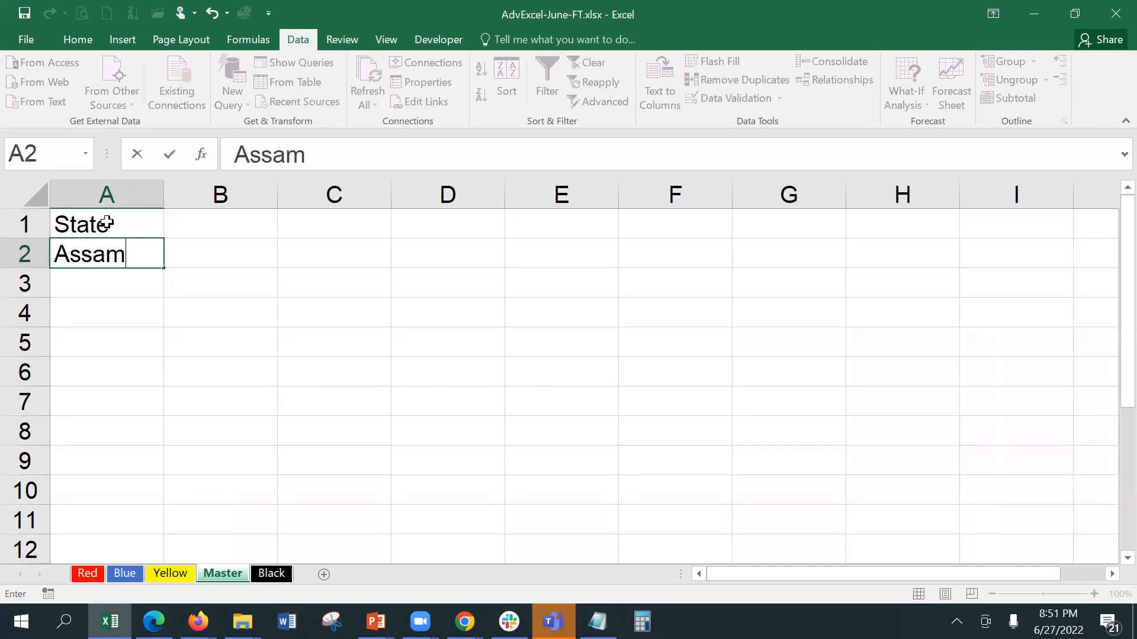
pyautogui.press('Return')
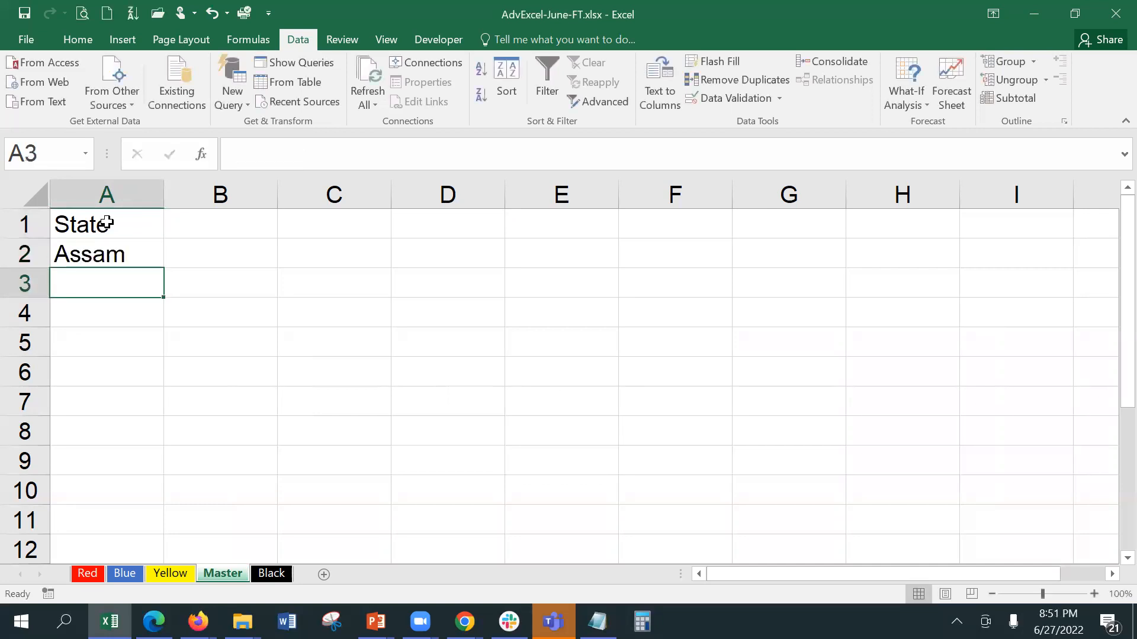
pyautogui.write('Andhra Pradesh')
pyautogui.press('Return')
pyautogui.write('Bihar')
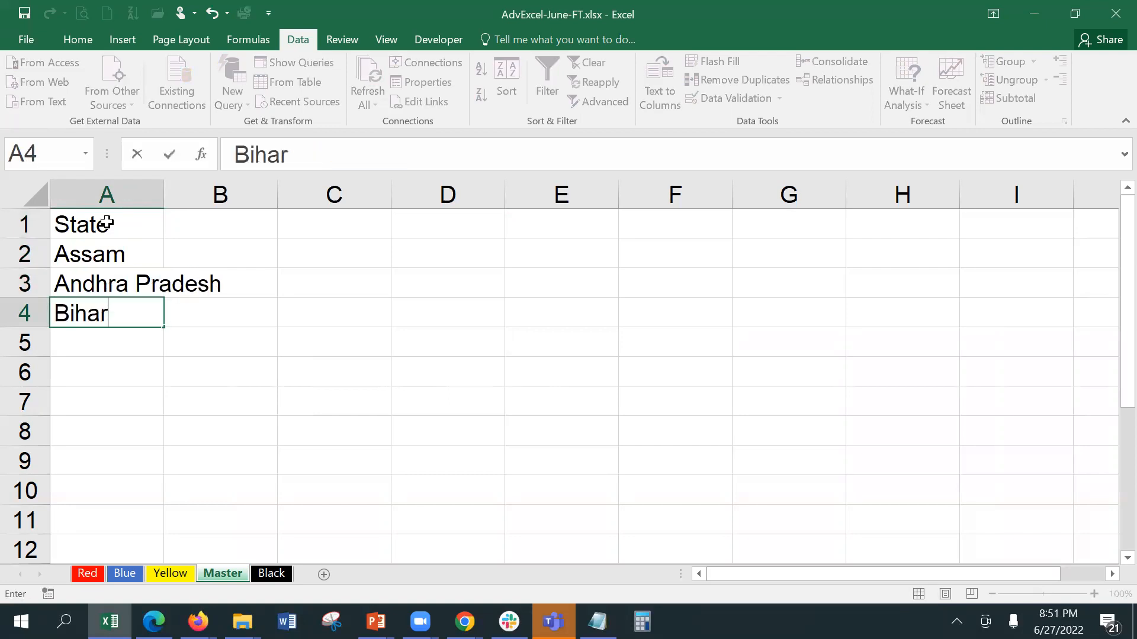
pyautogui.press('Return')
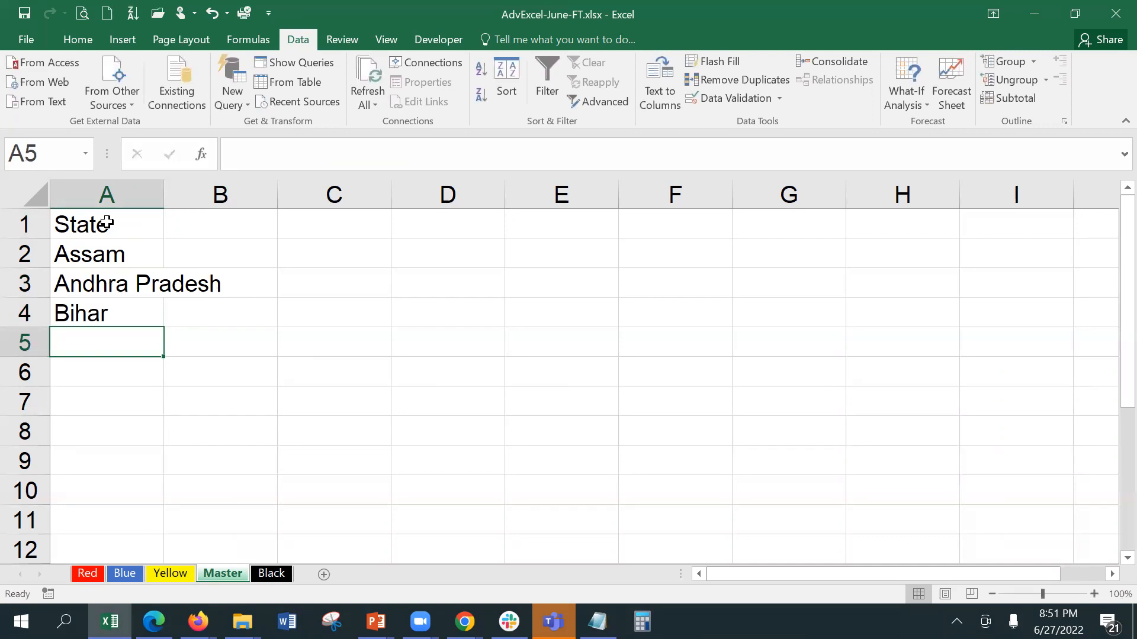
# Step: Add Haryana and Gujarat in A5 and A6
pyautogui.write('Me')
pyautogui.press('BackSpace')
pyautogui.press('BackSpace')
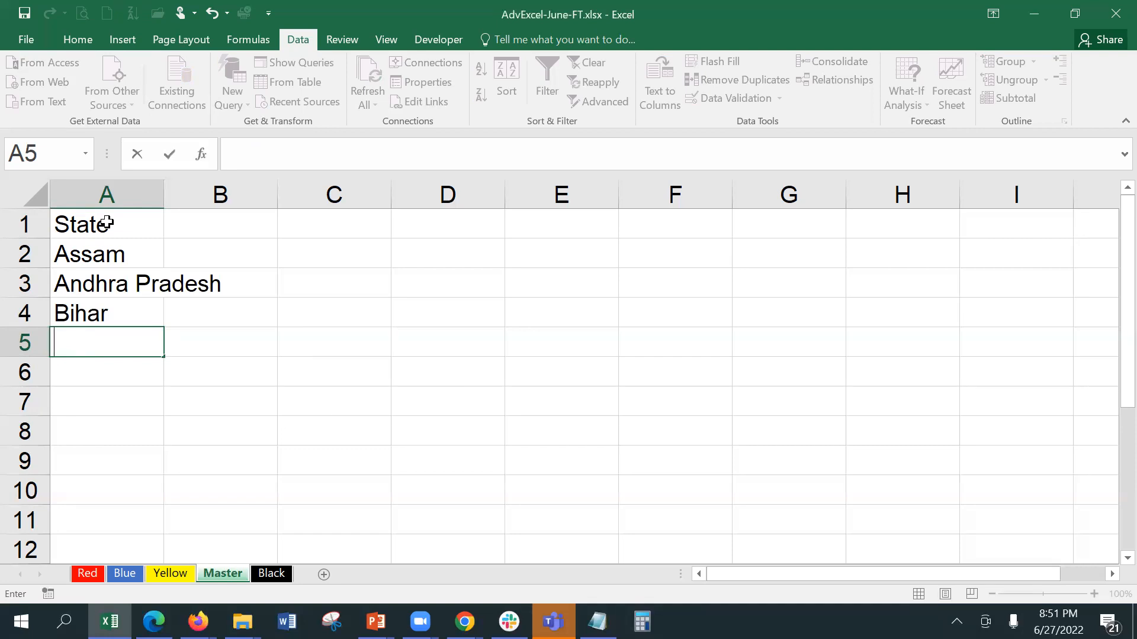
pyautogui.write('Haryana')
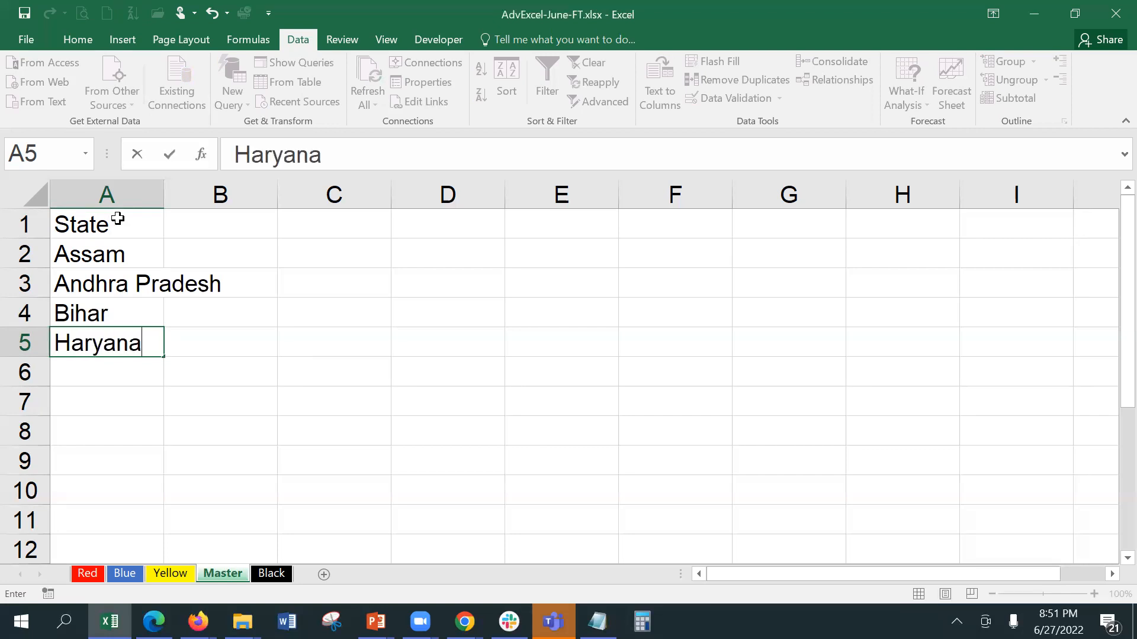
pyautogui.press('Return')
pyautogui.write('Gur')
pyautogui.press('BackSpace')
pyautogui.write('jarat')
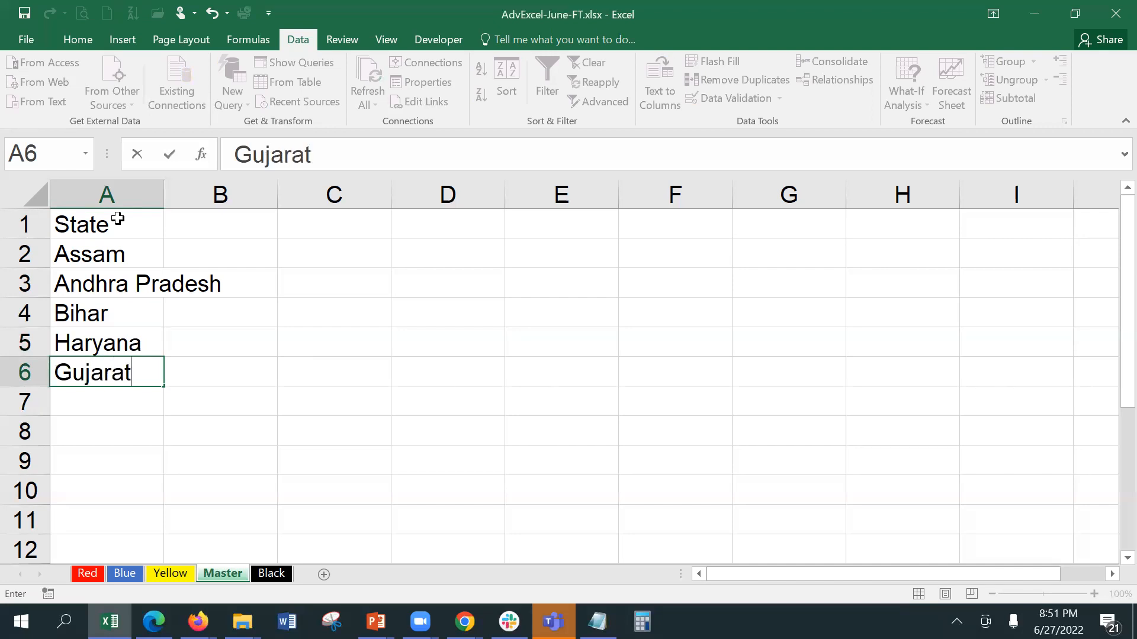
pyautogui.press('Return')
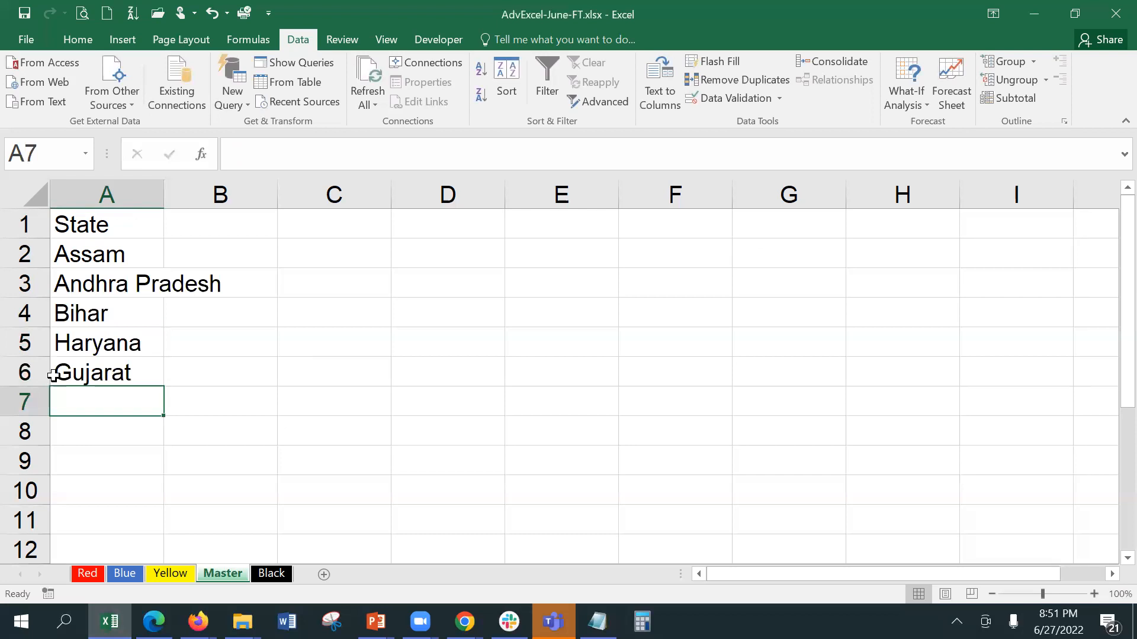
# Step: On the Red sheet, give the State cells a List validation sourced from =Master!$A$2:$A$6
pyautogui.click(83, 576)
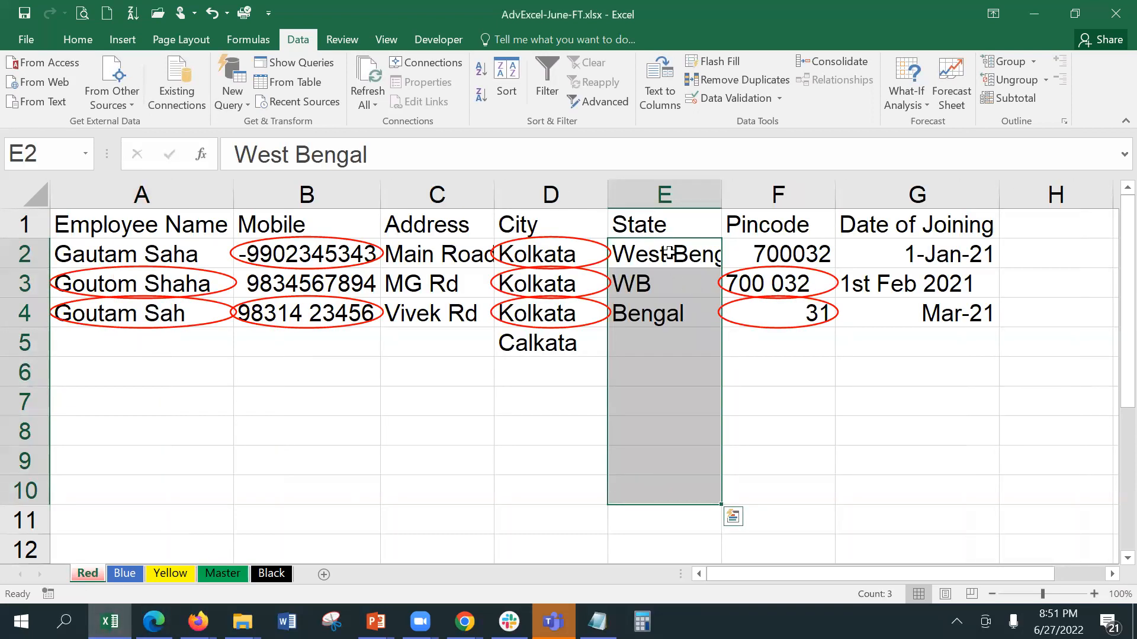
pyautogui.click(719, 94)
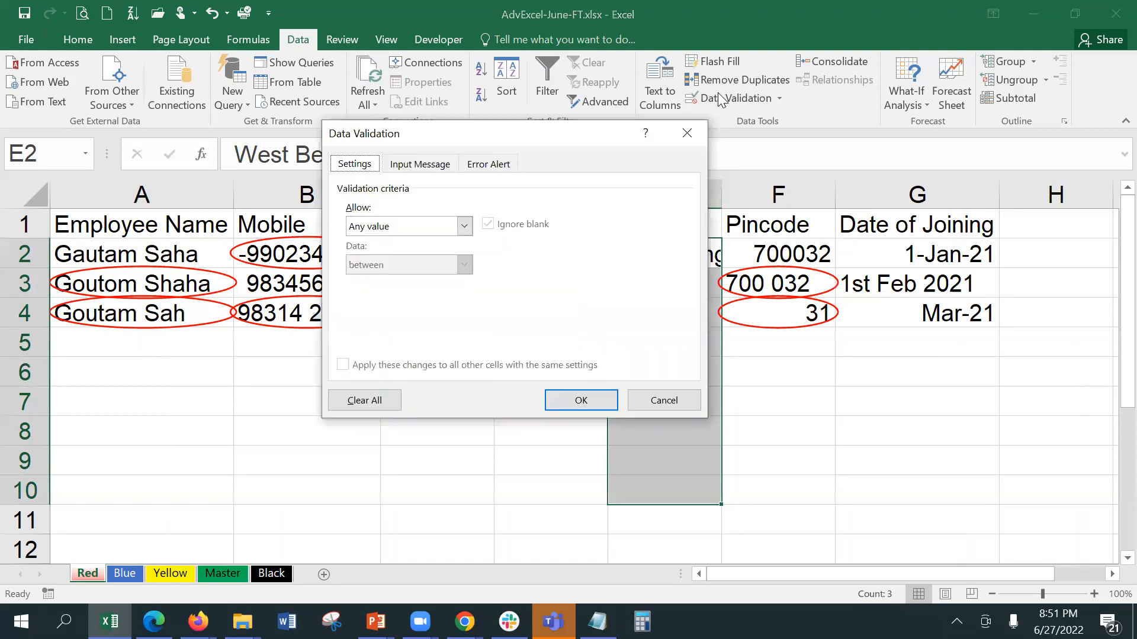
pyautogui.click(411, 228)
pyautogui.click(394, 278)
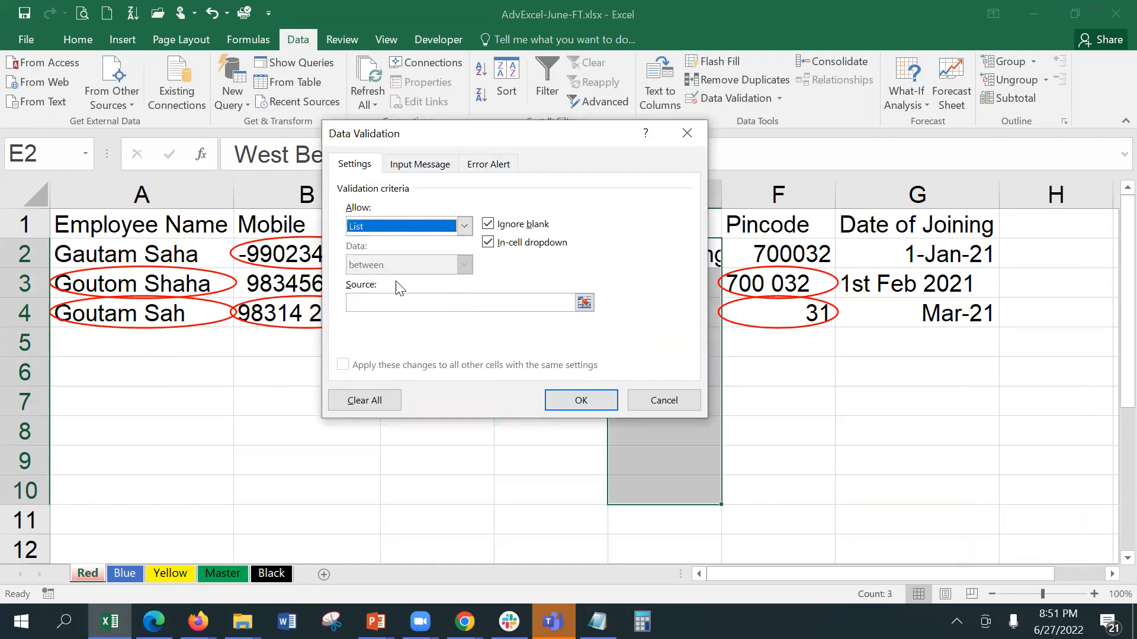
pyautogui.click(397, 303)
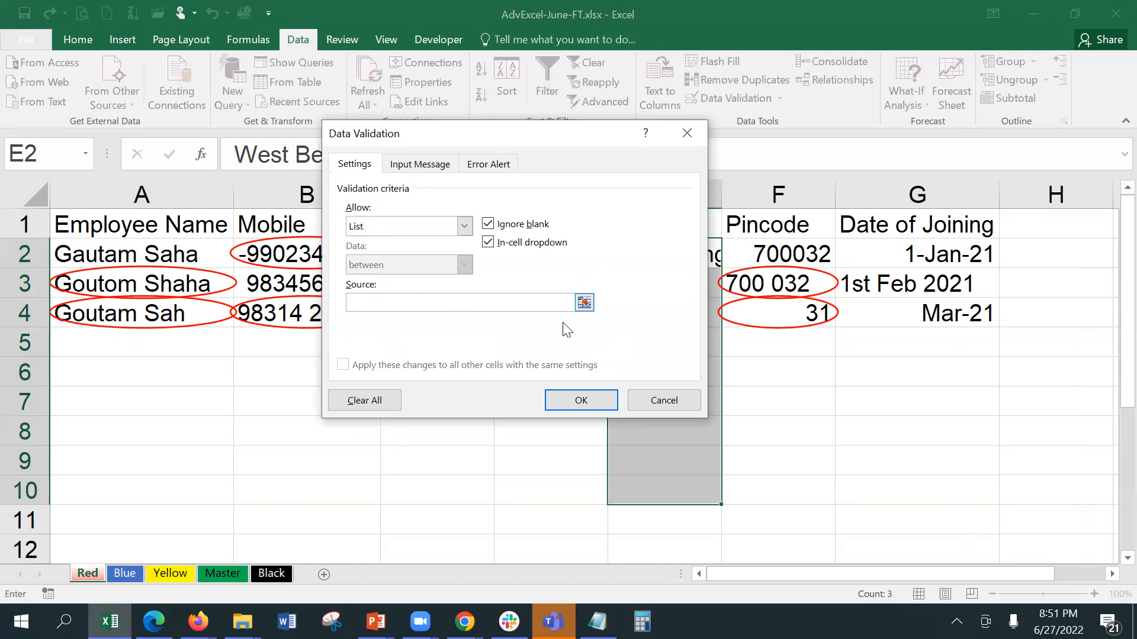
pyautogui.click(584, 302)
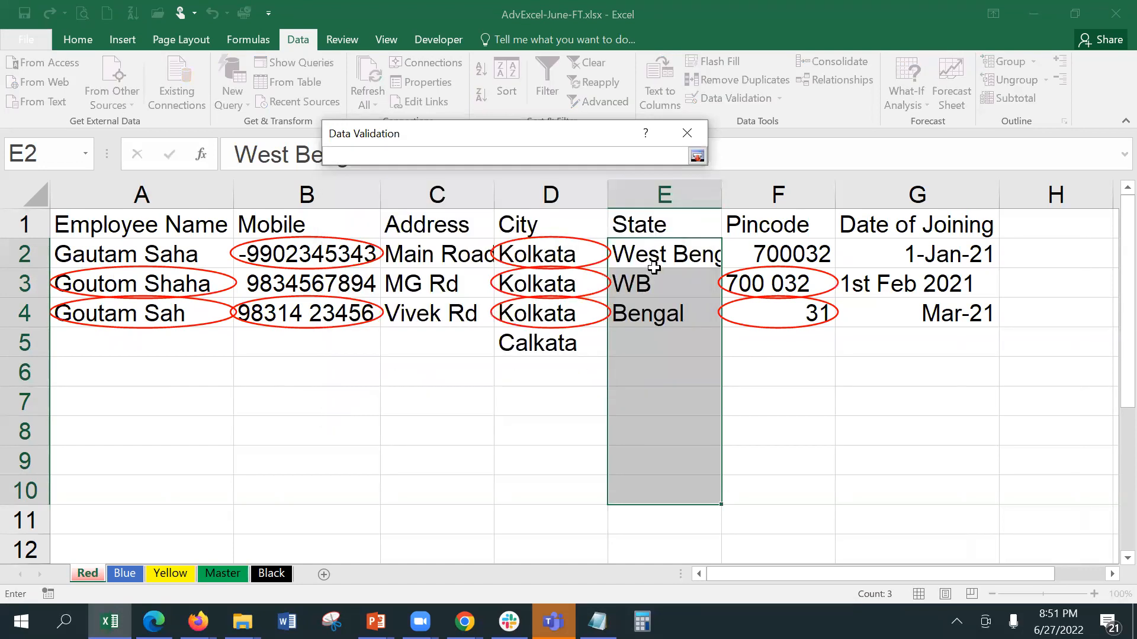
pyautogui.click(226, 579)
pyautogui.moveTo(95, 244); pyautogui.dragTo(98, 362)
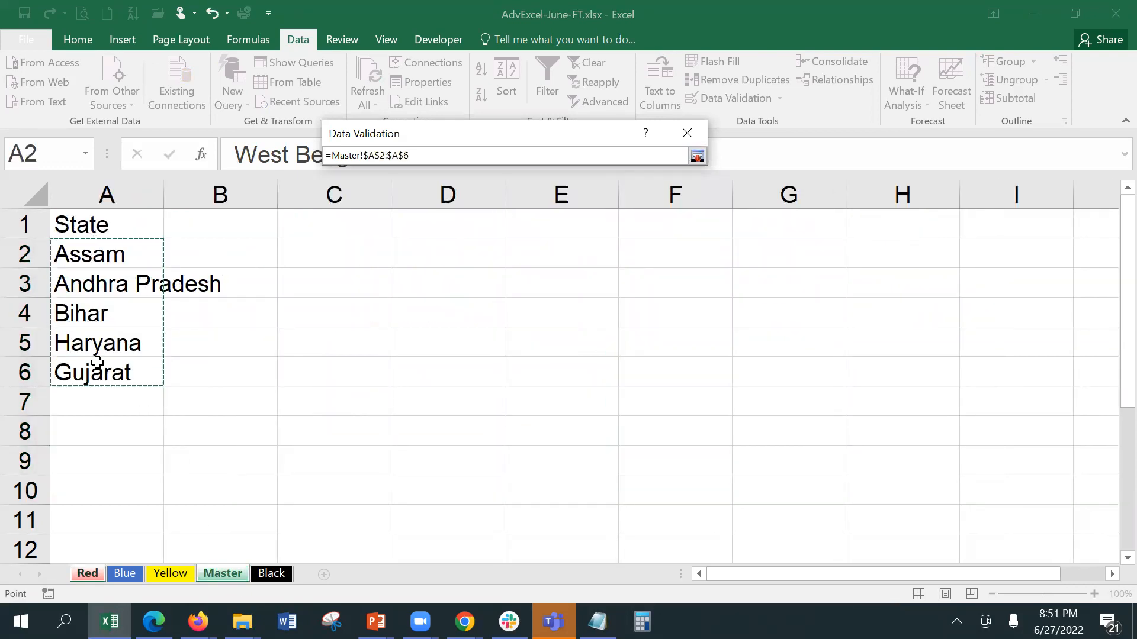
pyautogui.press('Return')
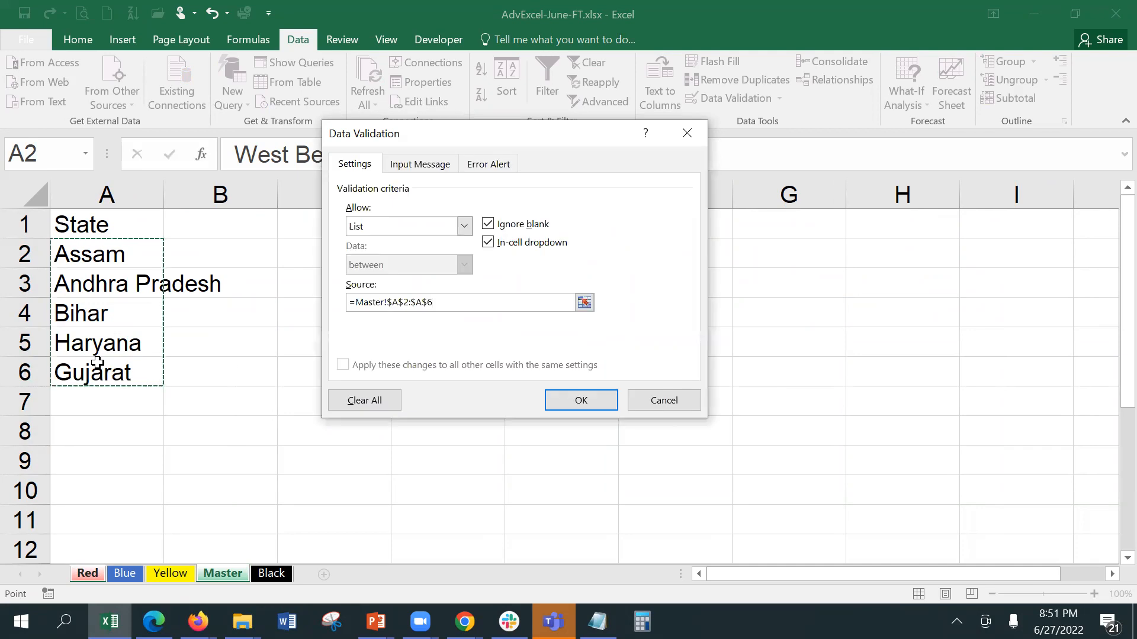
pyautogui.click(569, 402)
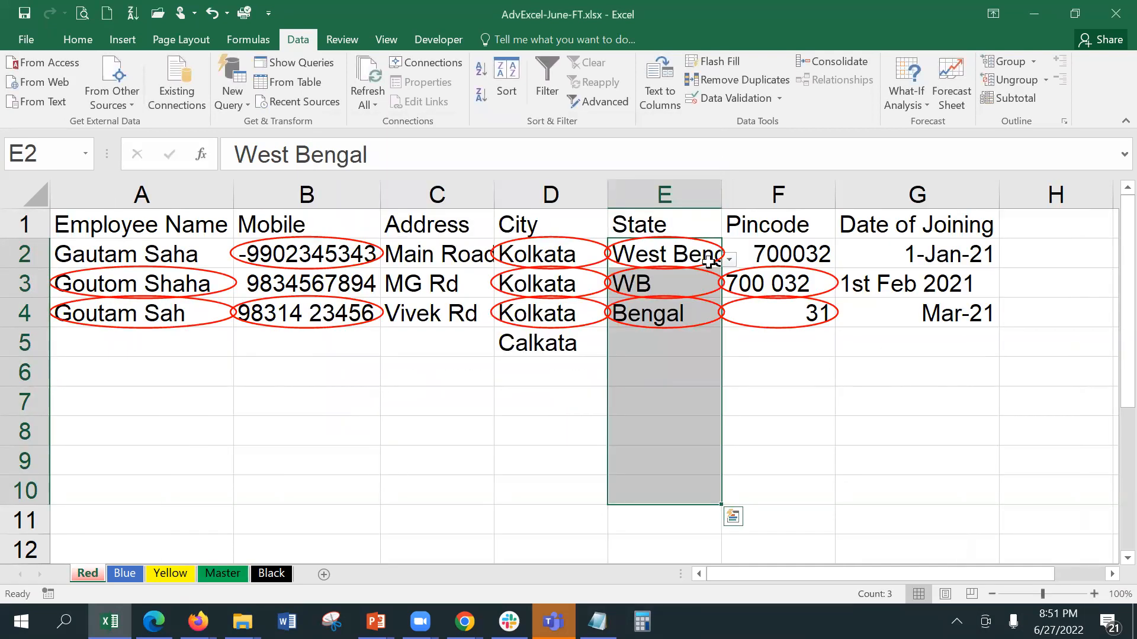
# Step: Verify E2's dropdown lists the five Master states, reconfirm the validation rule, then go to Master
pyautogui.click(728, 259)
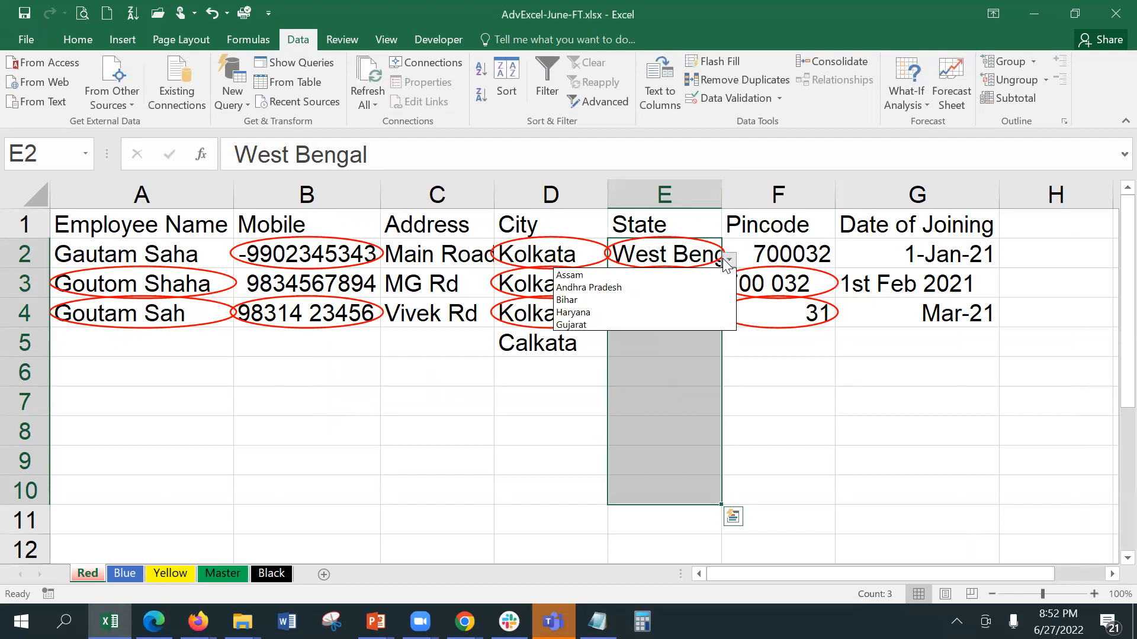
pyautogui.click(728, 104)
pyautogui.click(728, 103)
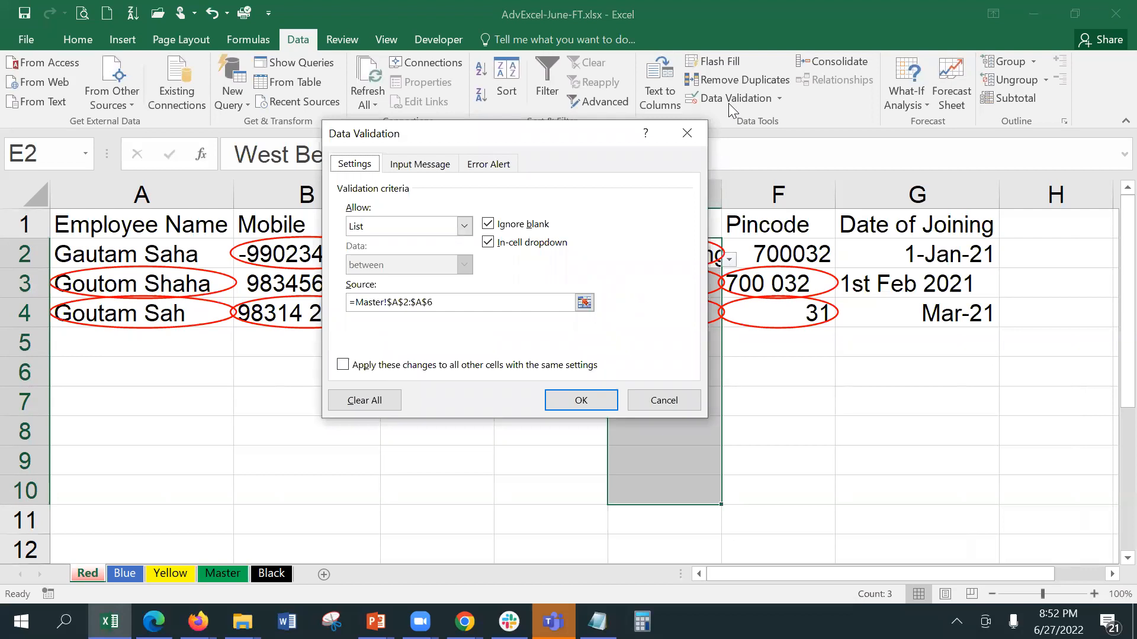
pyautogui.click(601, 396)
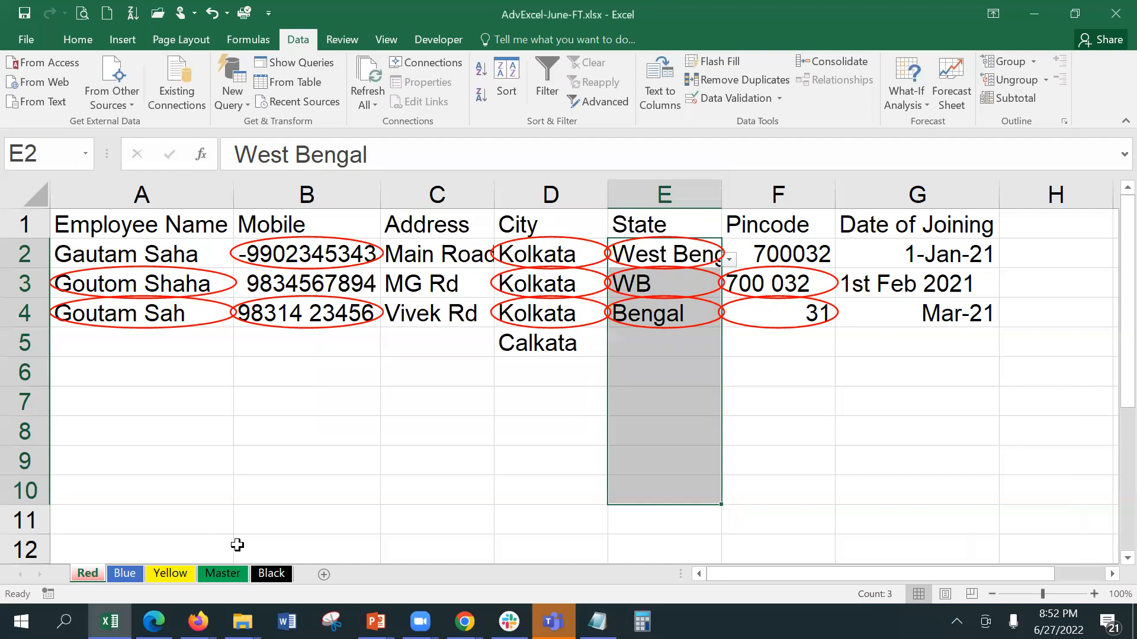
pyautogui.click(238, 573)
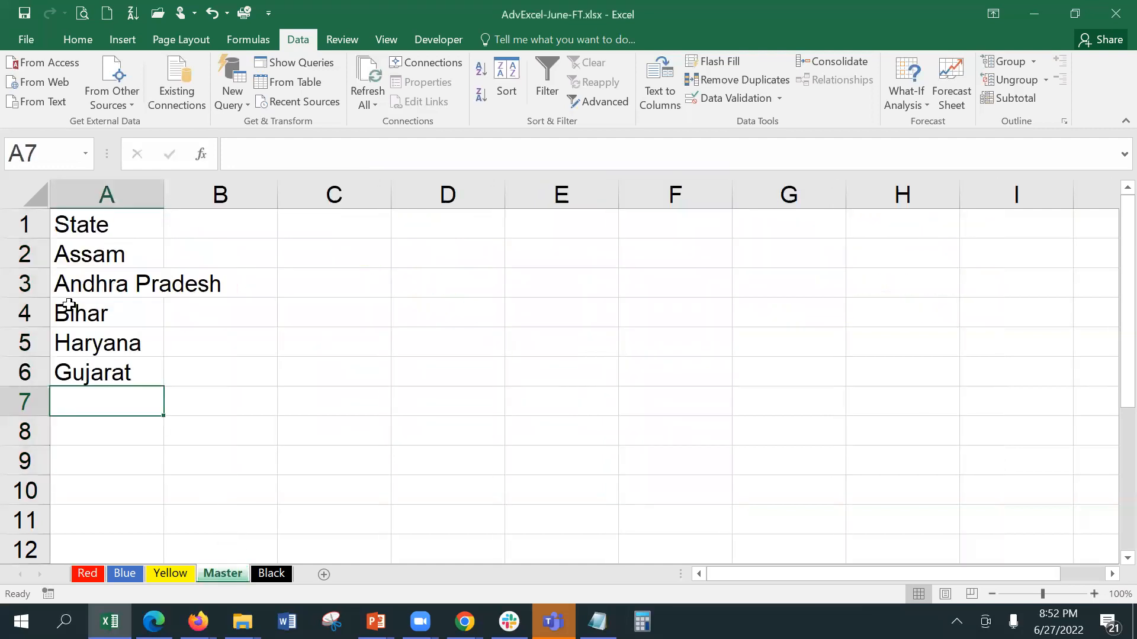
# Step: Protect the Master sheet with a password, entering it twice to confirm
pyautogui.rightClick(223, 572)
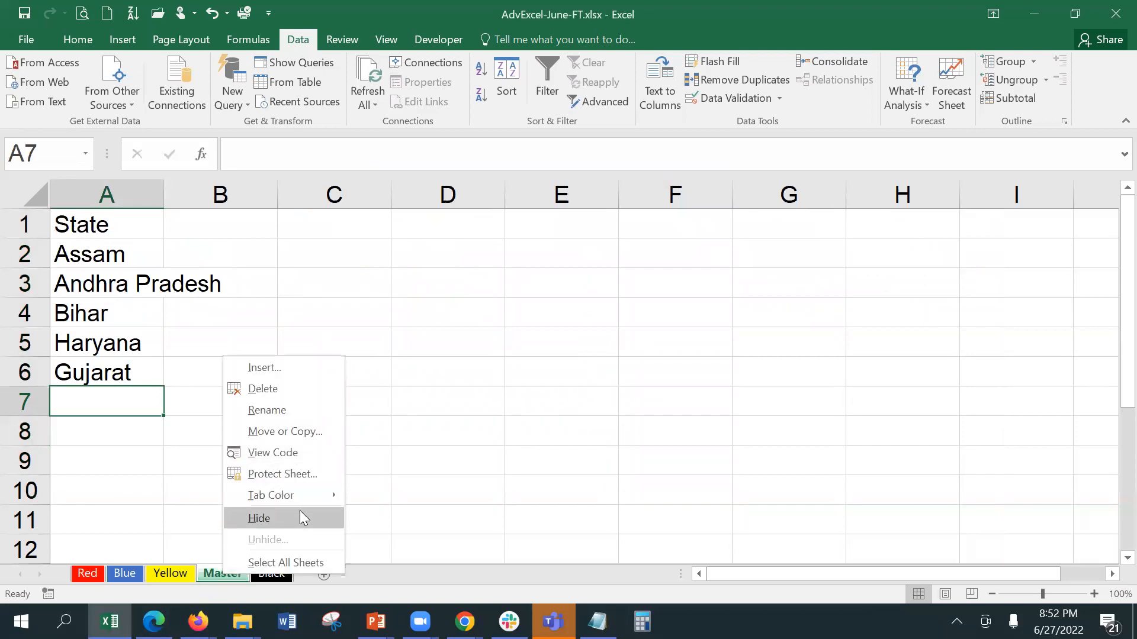
pyautogui.click(297, 475)
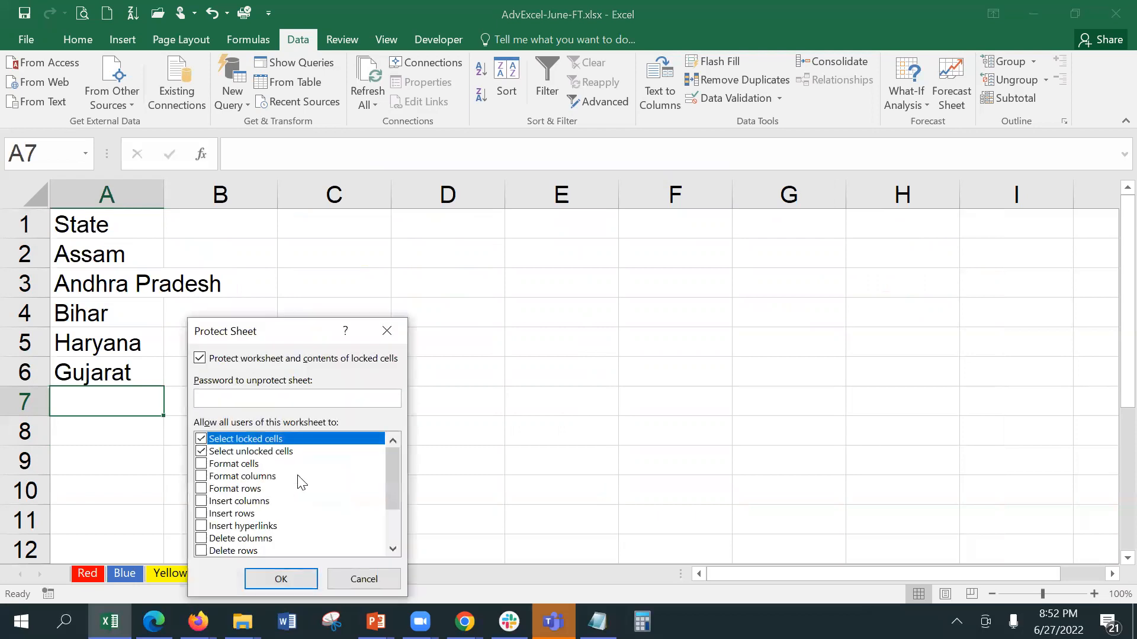
pyautogui.moveTo(296, 328); pyautogui.dragTo(595, 11)
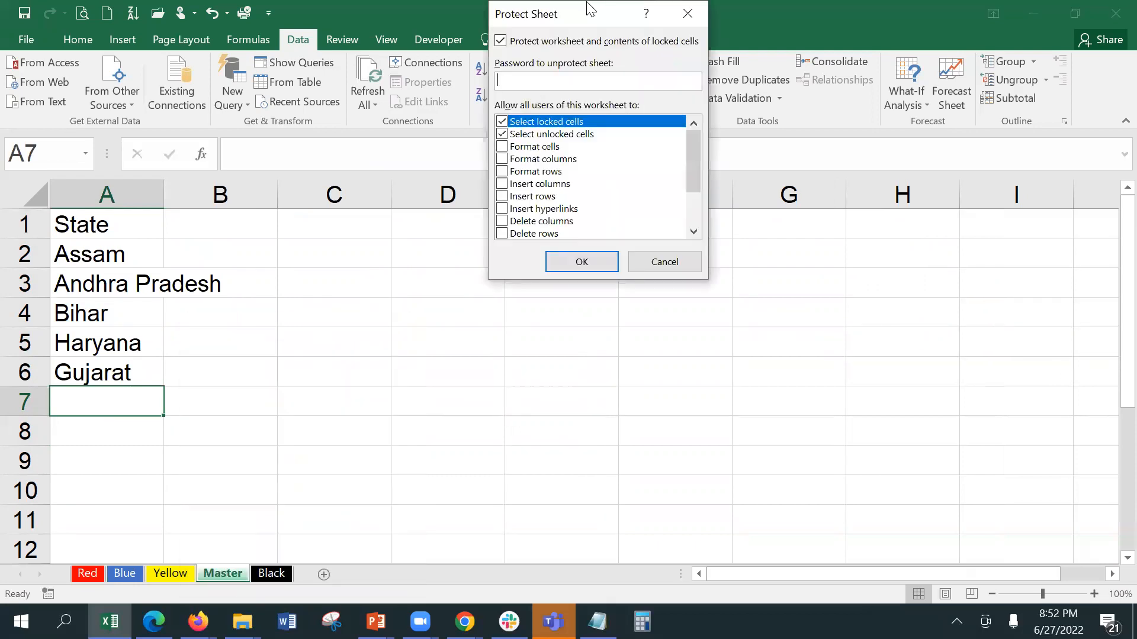
pyautogui.write('123')
pyautogui.press('Return')
pyautogui.write('123')
pyautogui.press('Return')
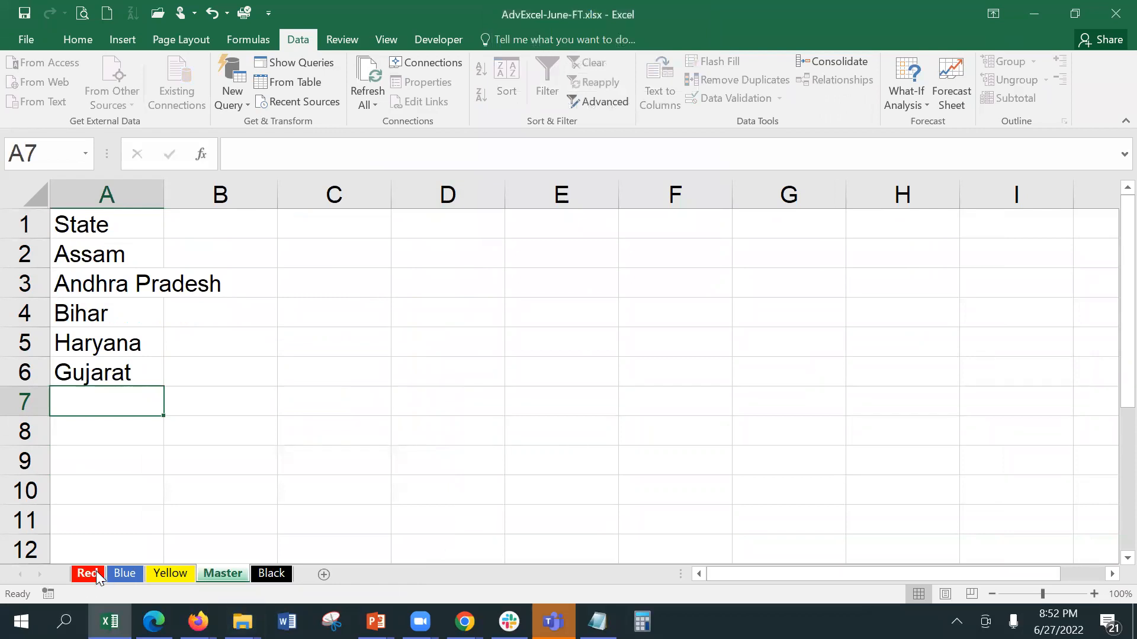
pyautogui.click(95, 573)
pyautogui.click(664, 293)
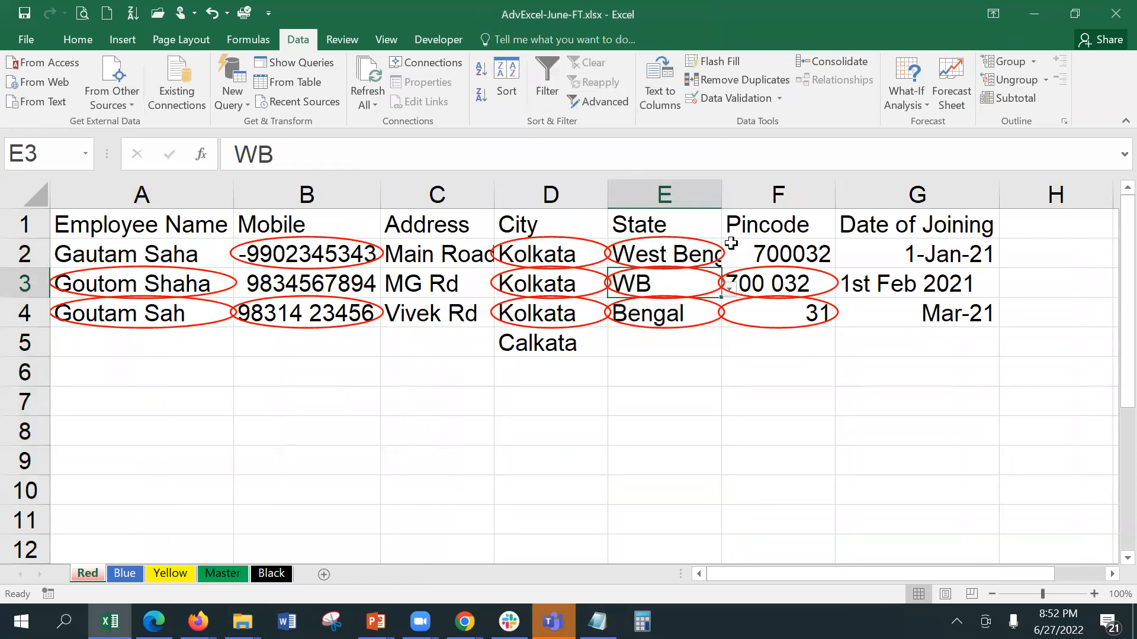
pyautogui.click(727, 292)
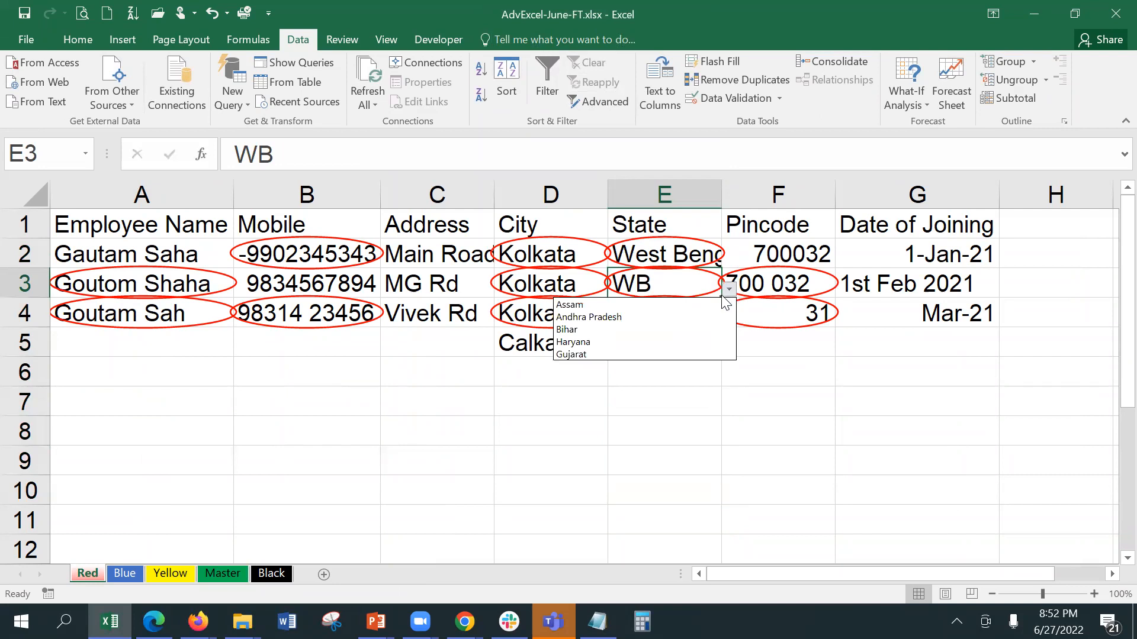
pyautogui.click(219, 568)
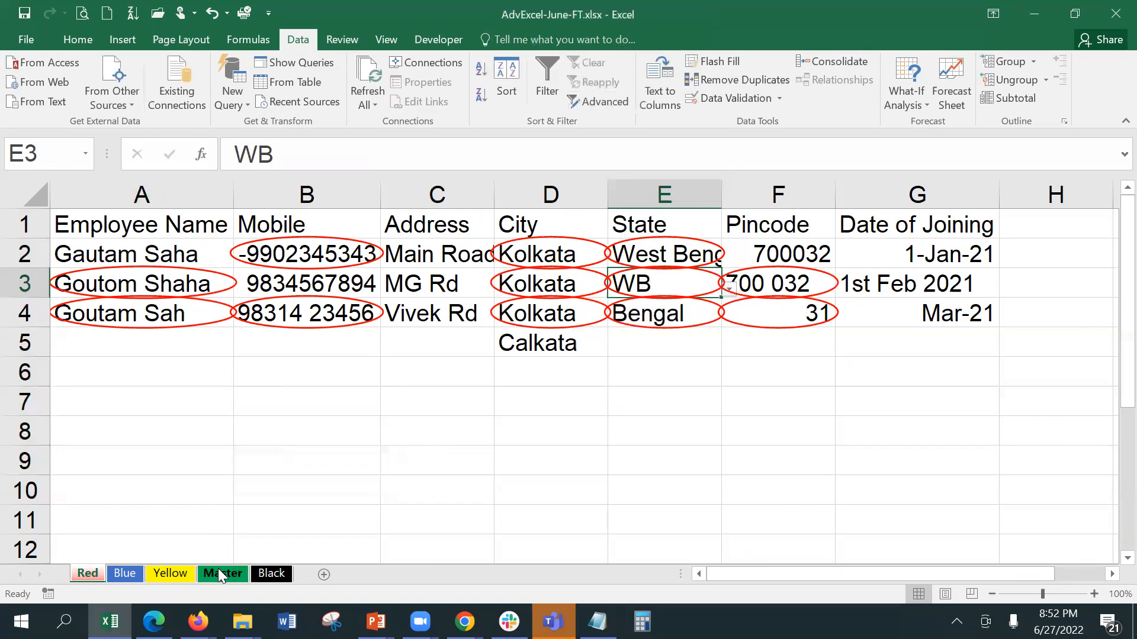
pyautogui.click(218, 568)
pyautogui.click(98, 256)
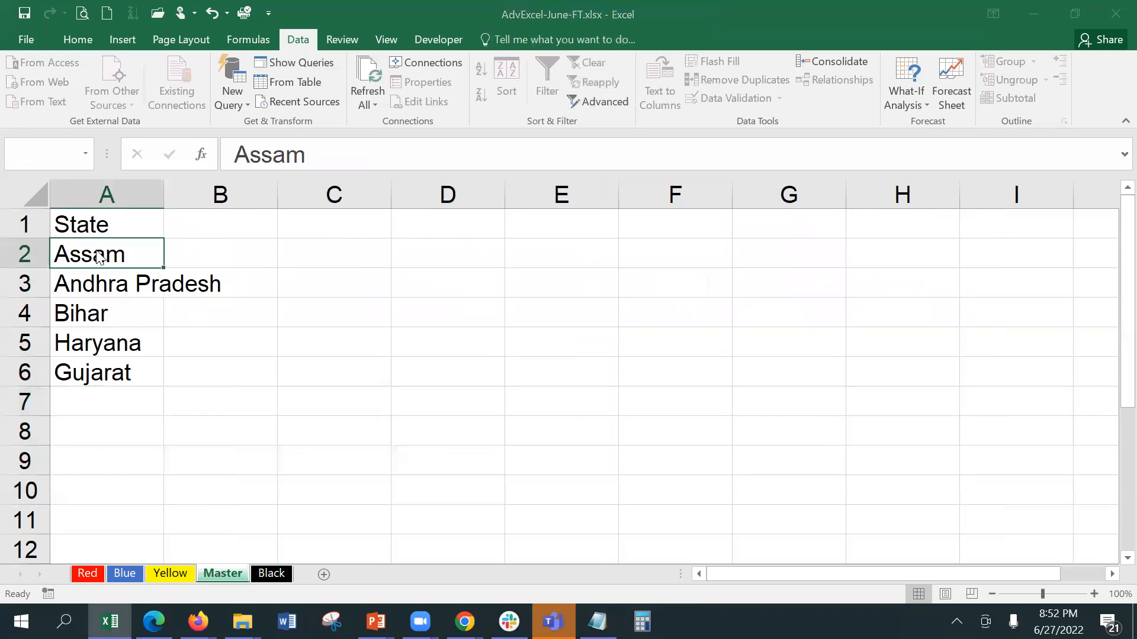
pyautogui.doubleClick(98, 256)
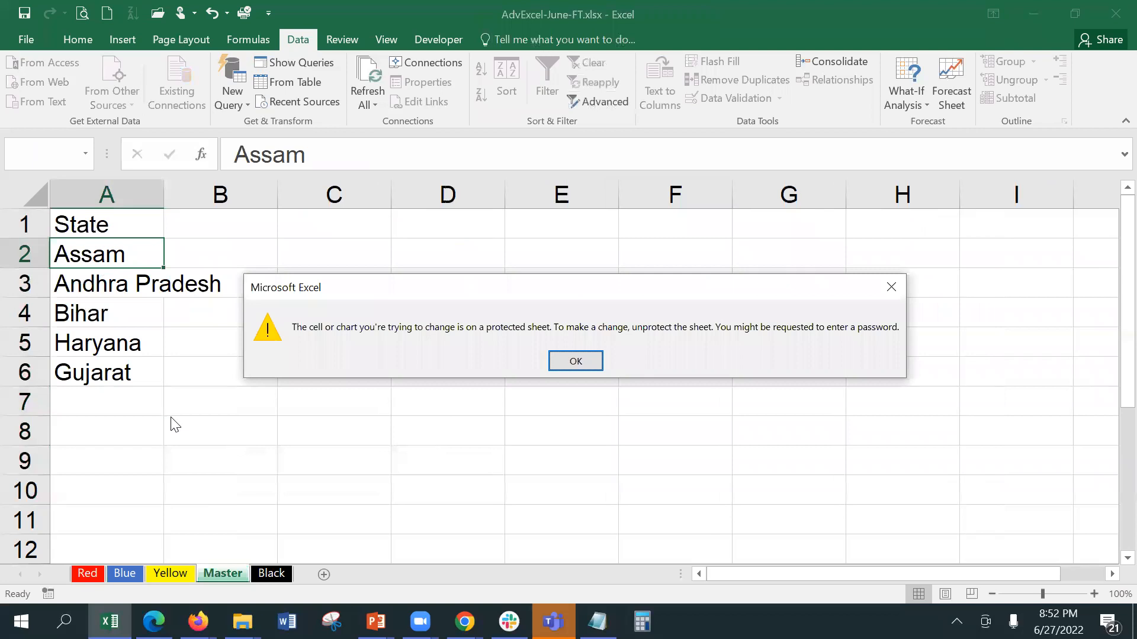
pyautogui.hotkey('alt', 'Tab')
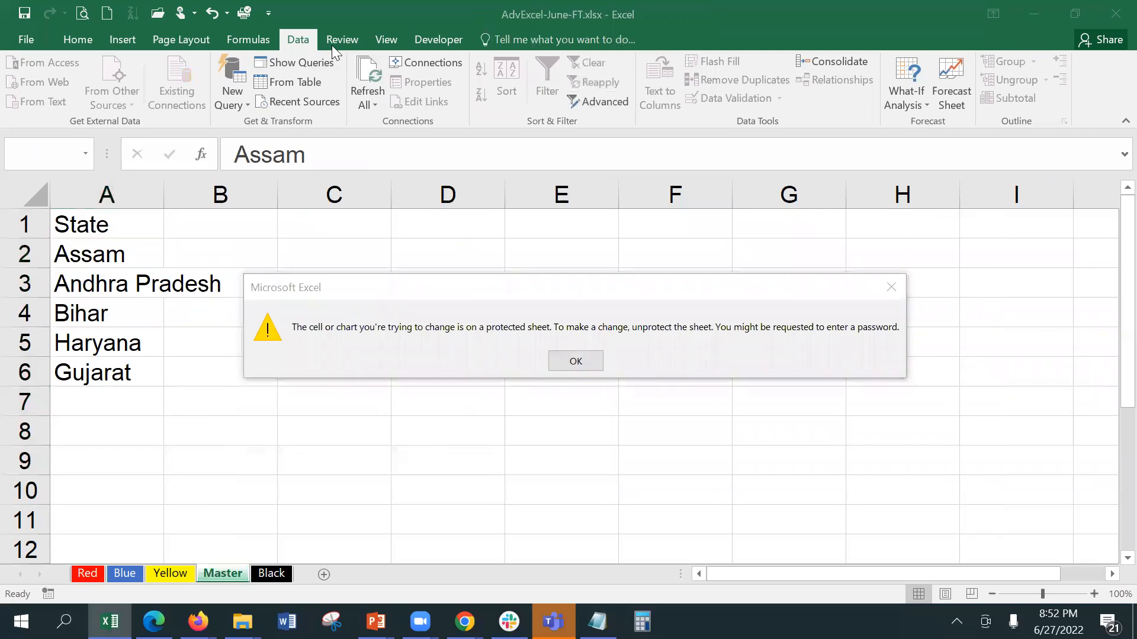
pyautogui.click(572, 356)
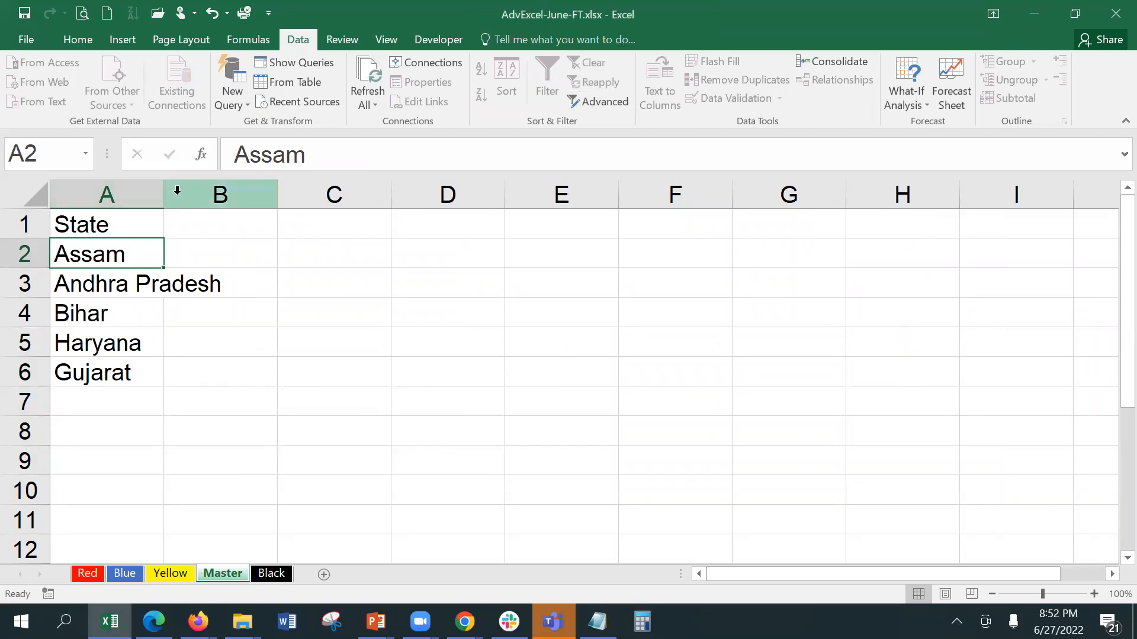
pyautogui.click(211, 251)
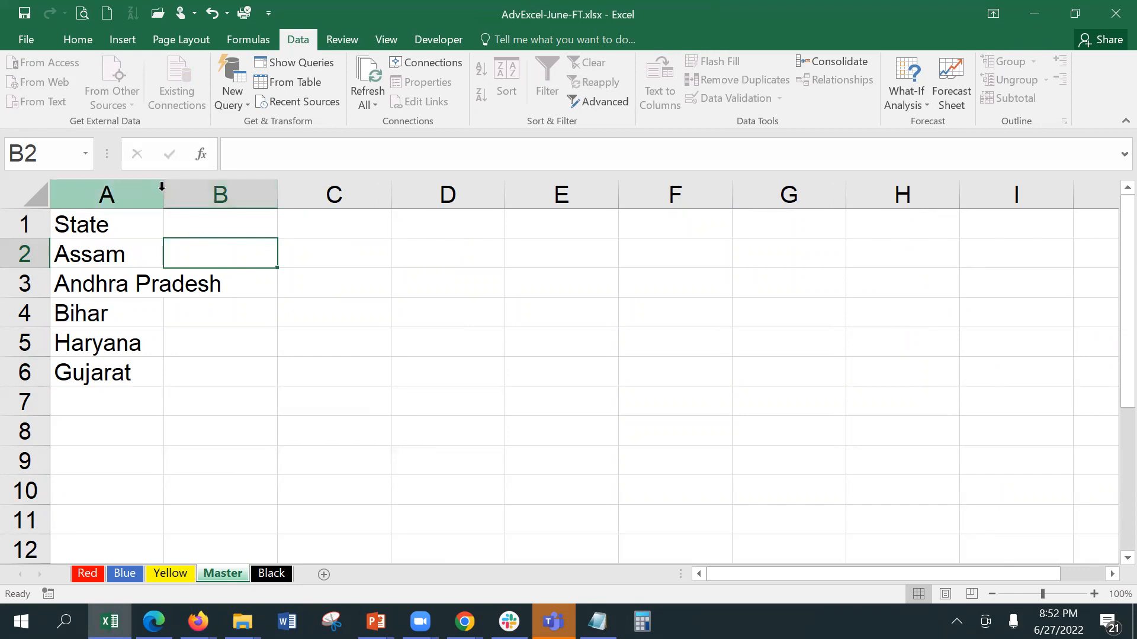
pyautogui.click(130, 309)
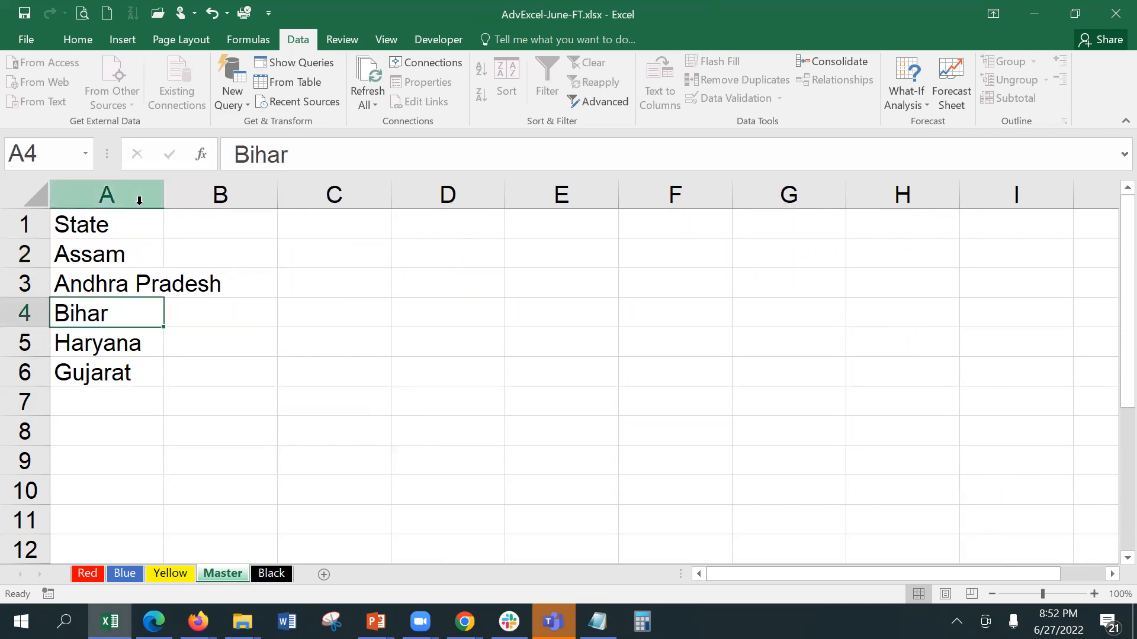
pyautogui.click(162, 198)
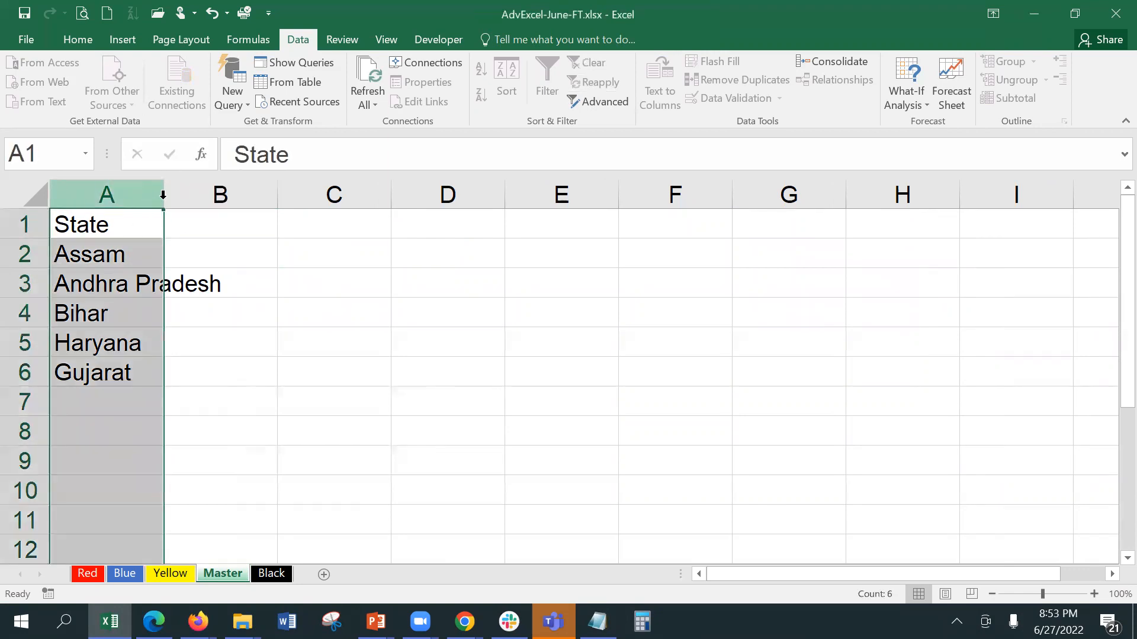
pyautogui.click(260, 284)
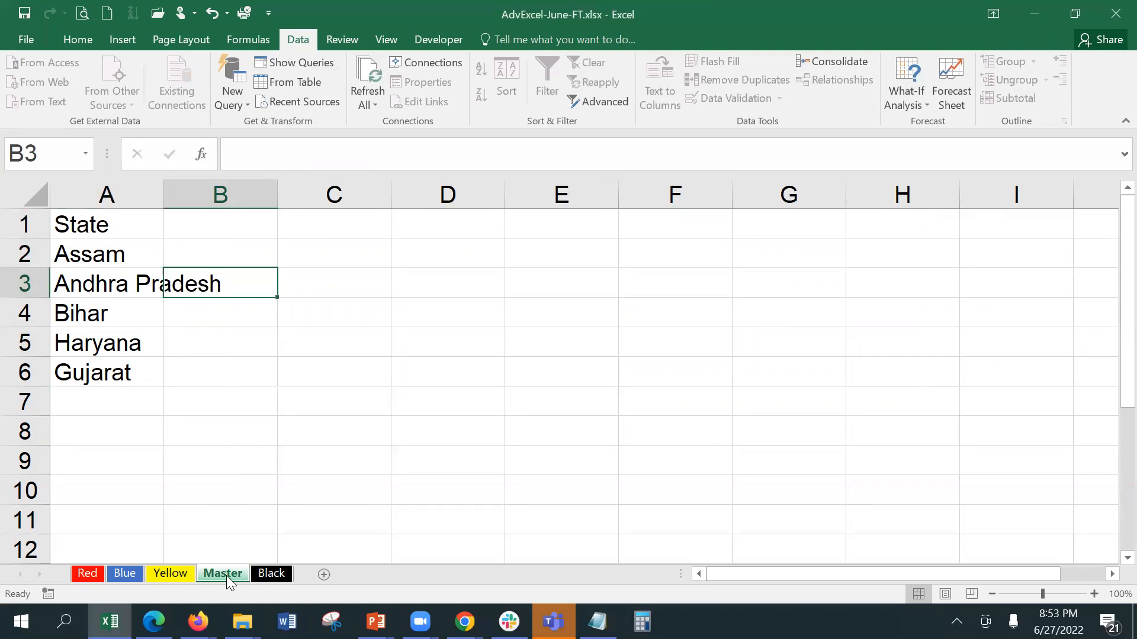
# Step: Rename the Master sheet tab to List
pyautogui.doubleClick(226, 574)
pyautogui.write('List')
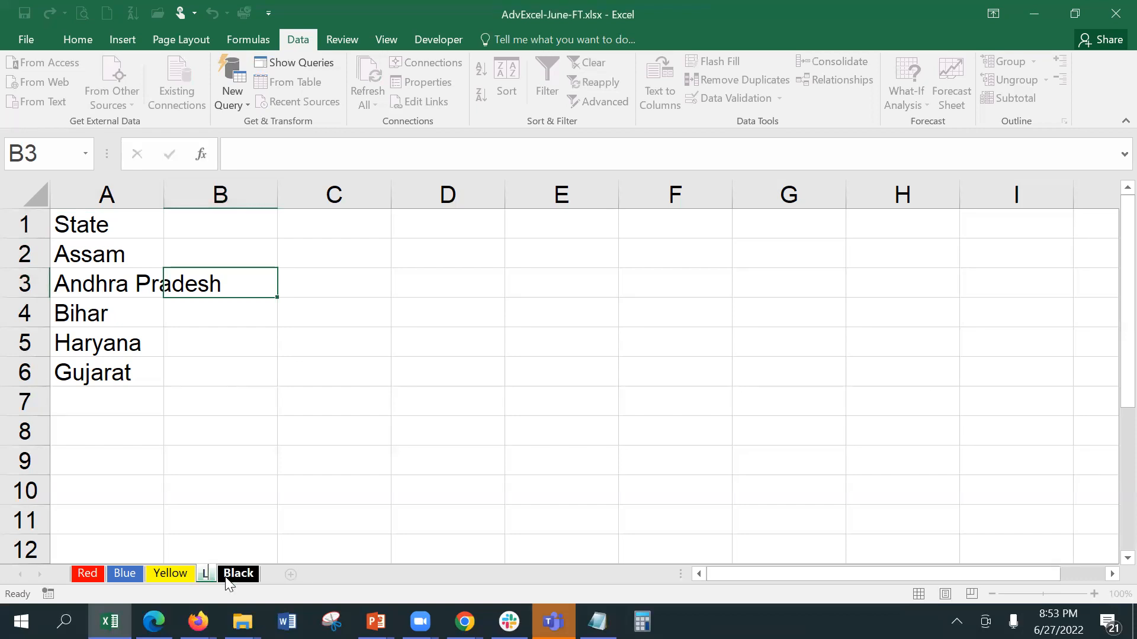
pyautogui.press('Return')
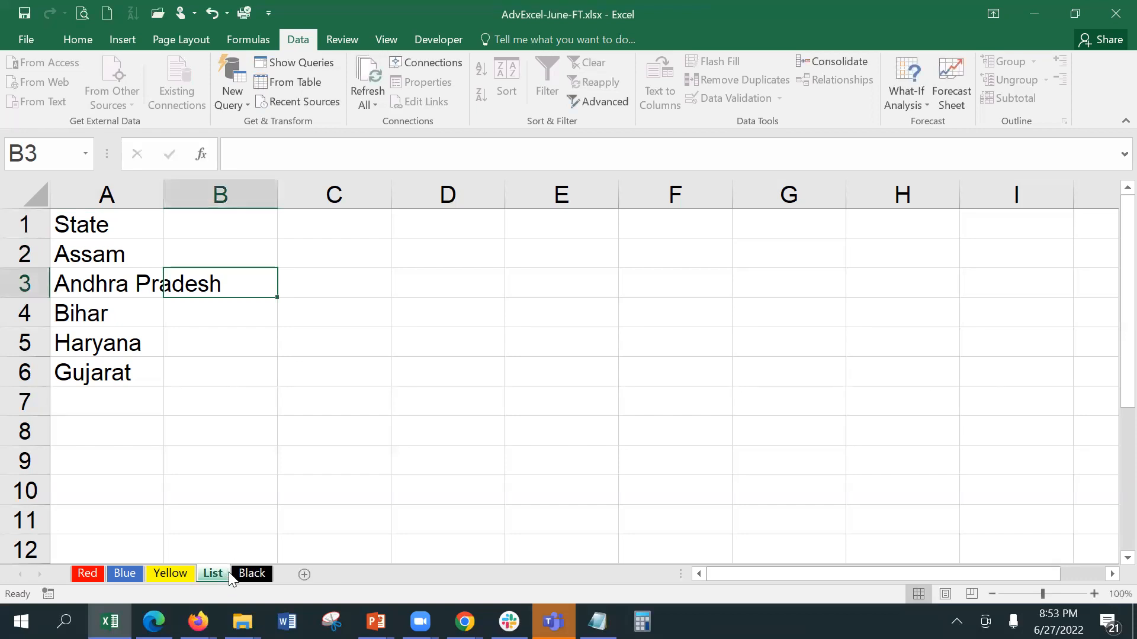
pyautogui.click(228, 235)
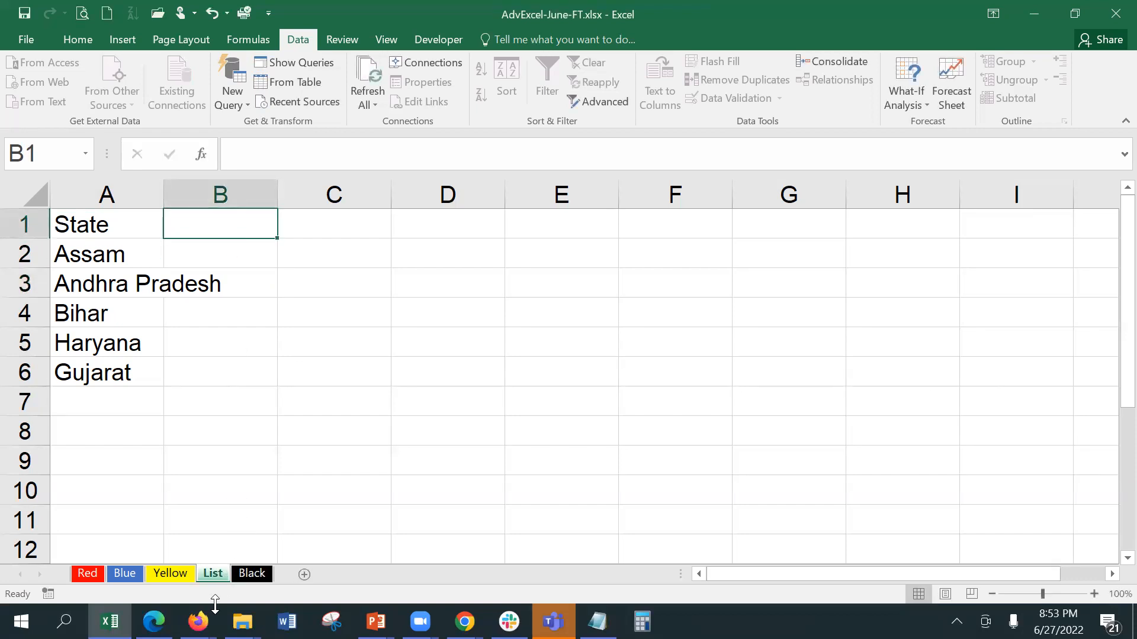
# Step: Unprotect the List sheet by entering its password
pyautogui.rightClick(214, 576)
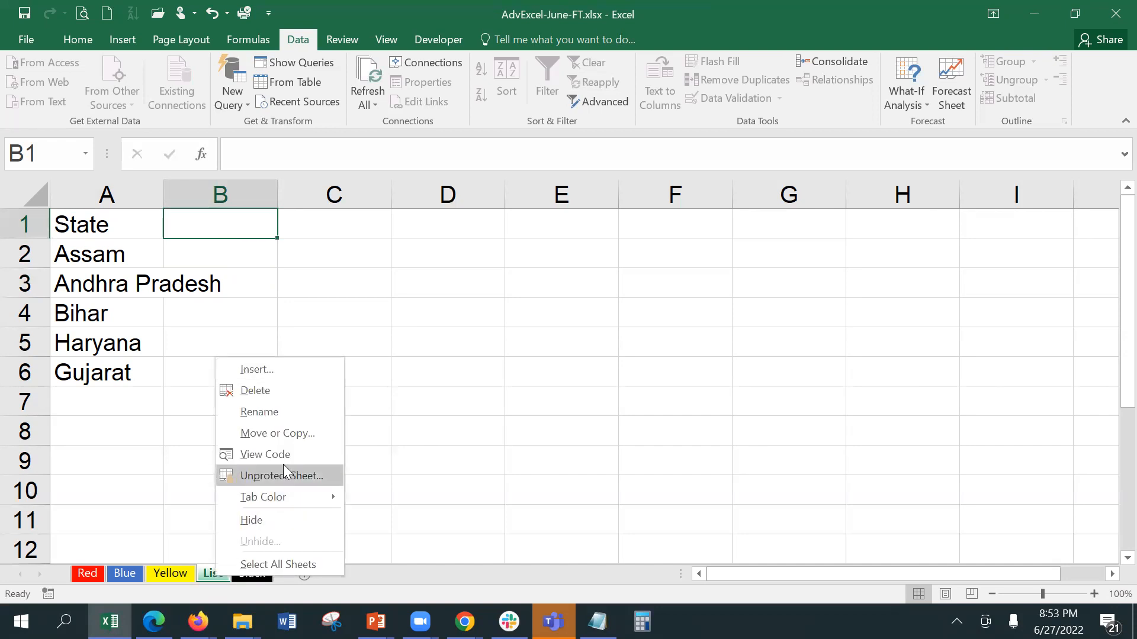
pyautogui.click(284, 465)
pyautogui.write('123')
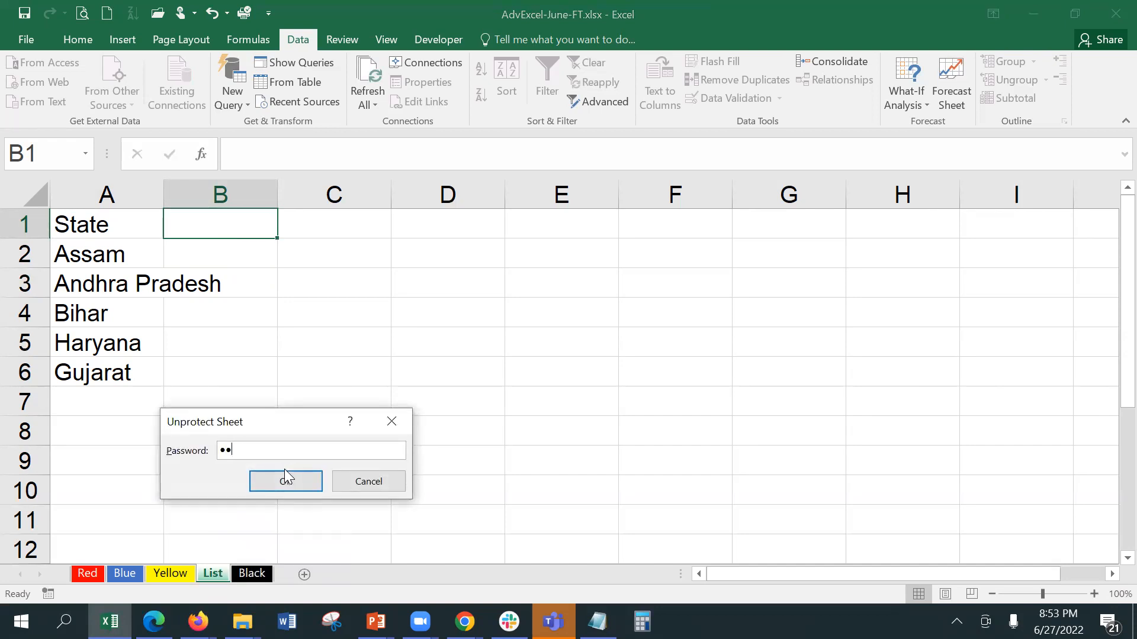
pyautogui.click(285, 480)
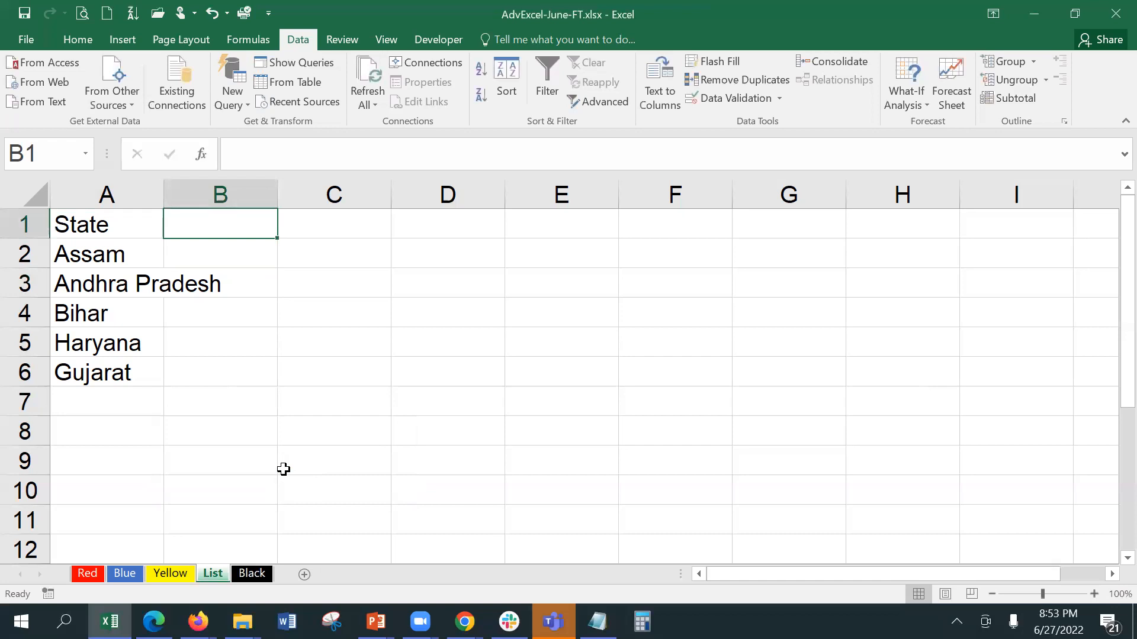
pyautogui.click(318, 233)
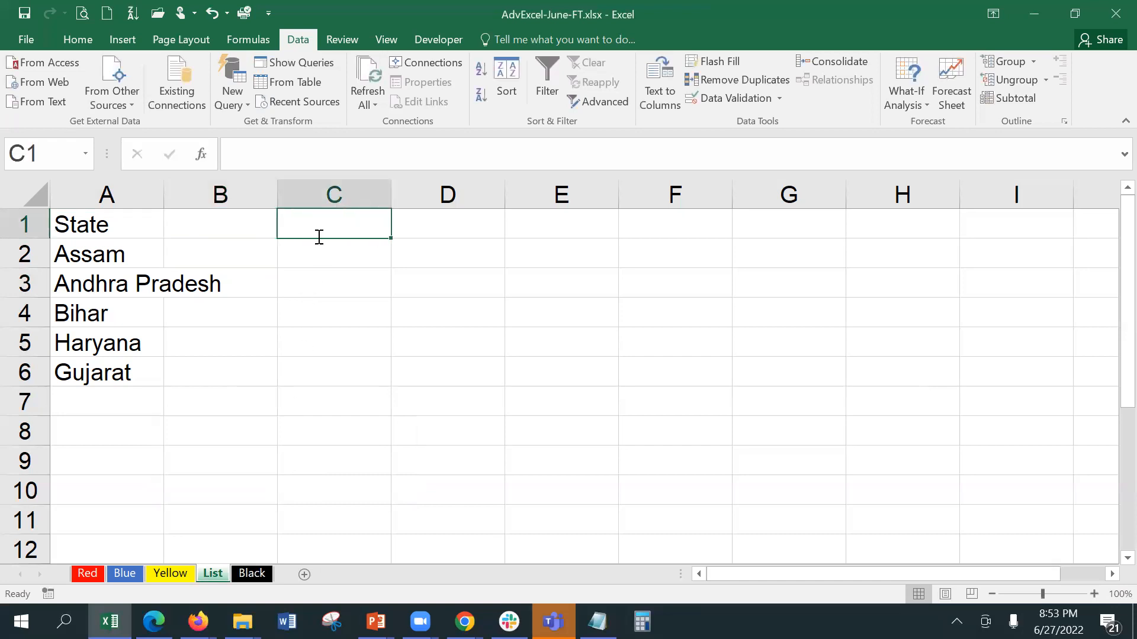
# Step: Enter the headings City, Product and Category across row 1 of the List sheet
pyautogui.write('City')
pyautogui.press('Tab')
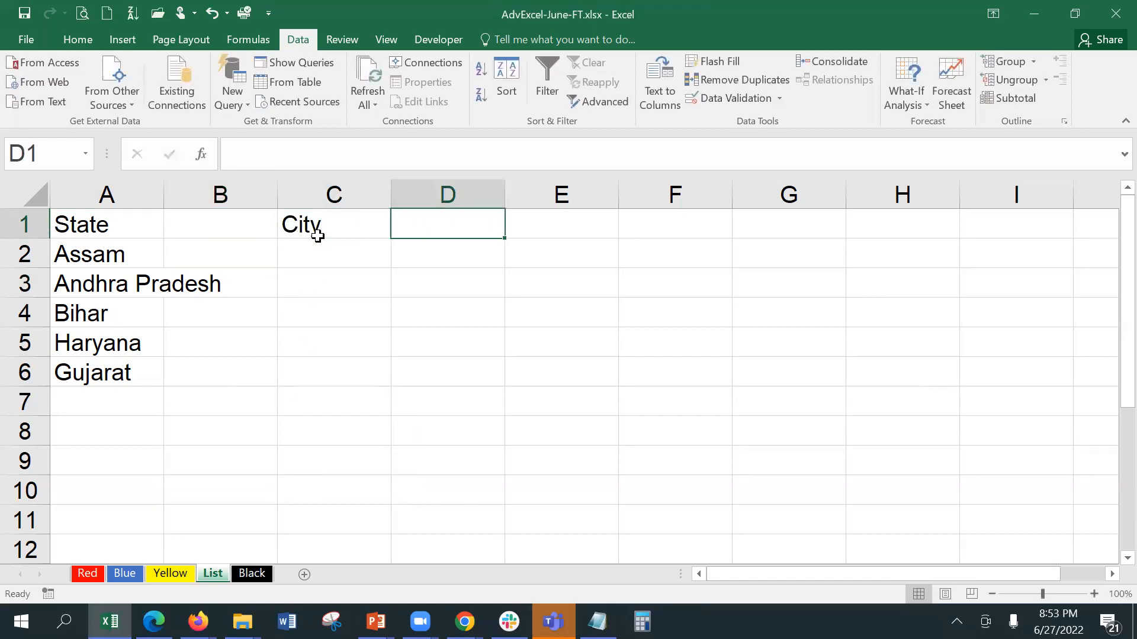
pyautogui.write('Productr')
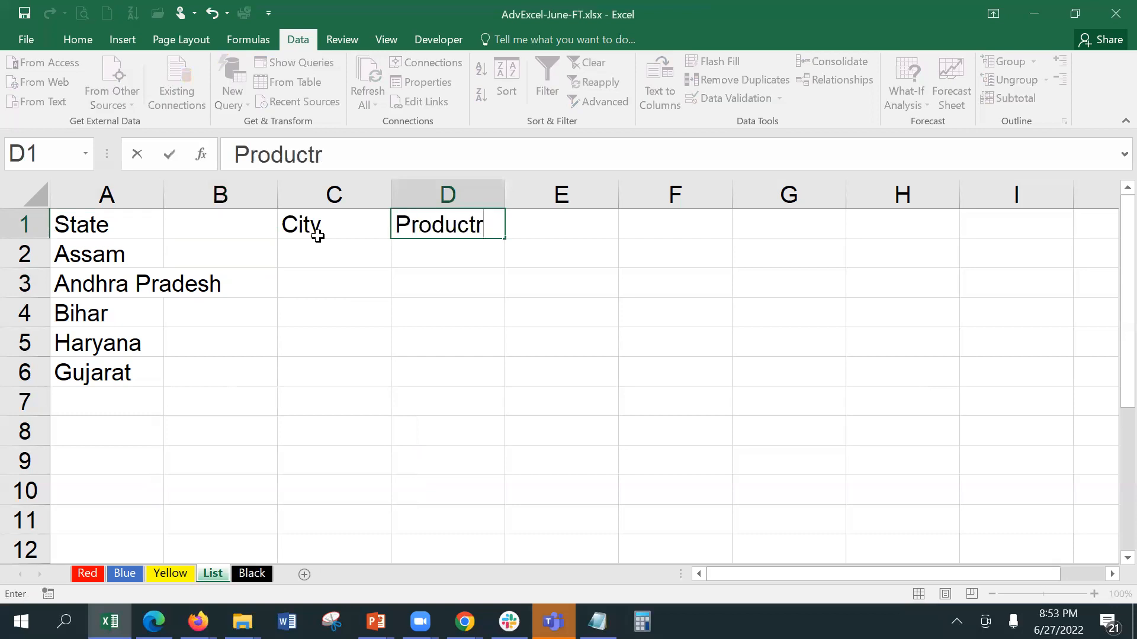
pyautogui.press('BackSpace')
pyautogui.press('Tab')
pyautogui.write('Cat')
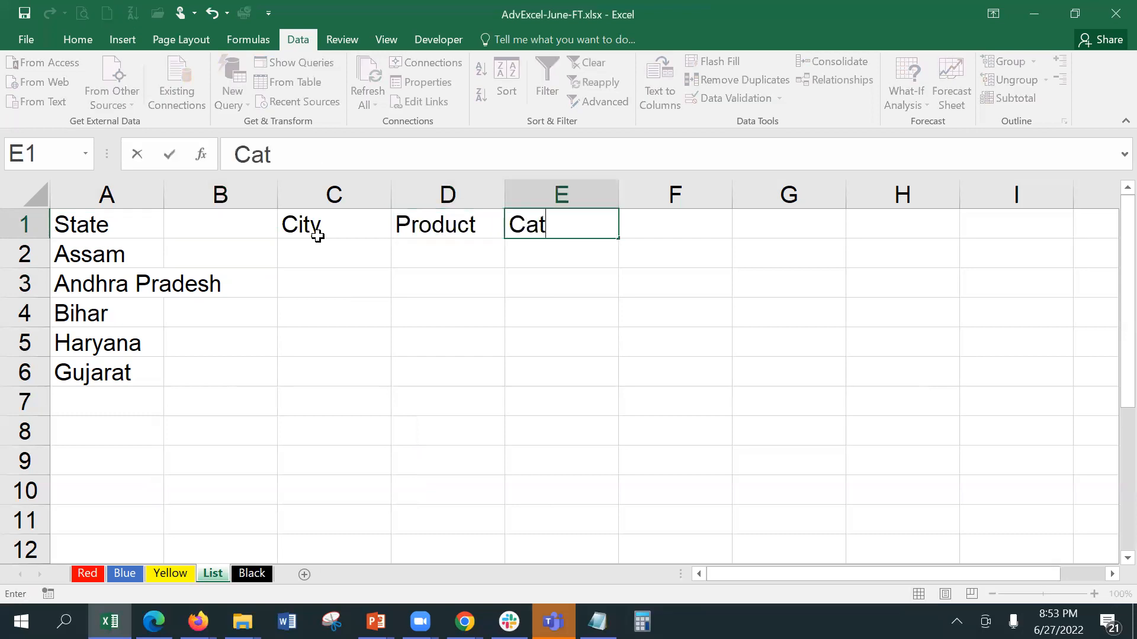
pyautogui.write('egory')
pyautogui.press('Tab')
# Step: Continue row 1 with the headings Salespeople, Region and Country, fixing typos
pyautogui.write('S')
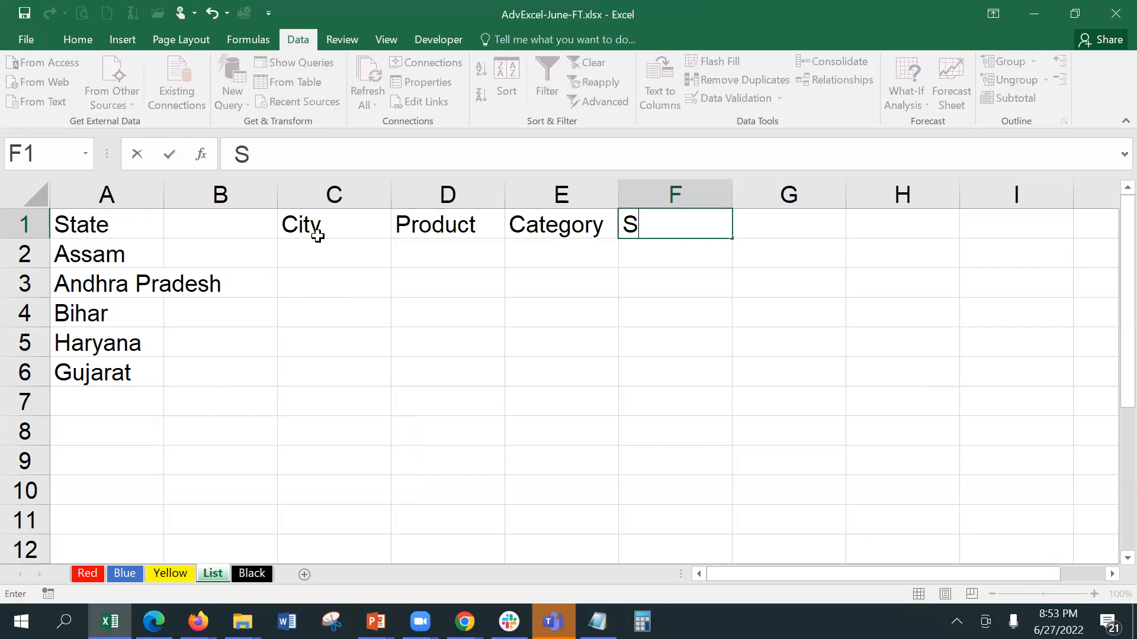
pyautogui.write('alespeople')
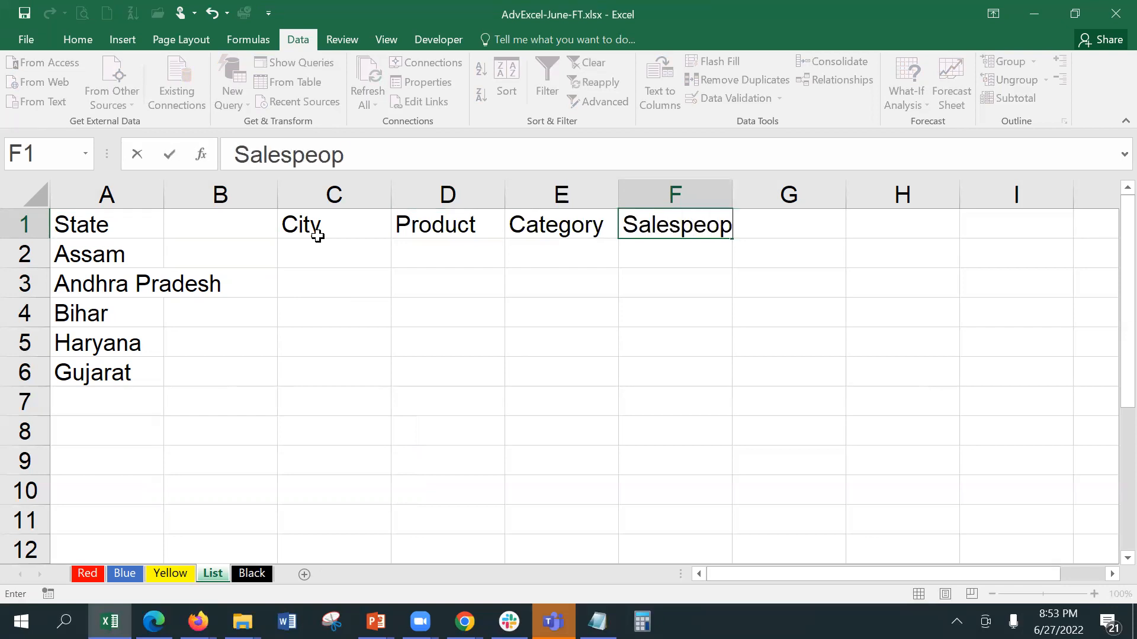
pyautogui.press('Tab')
pyautogui.write('Region')
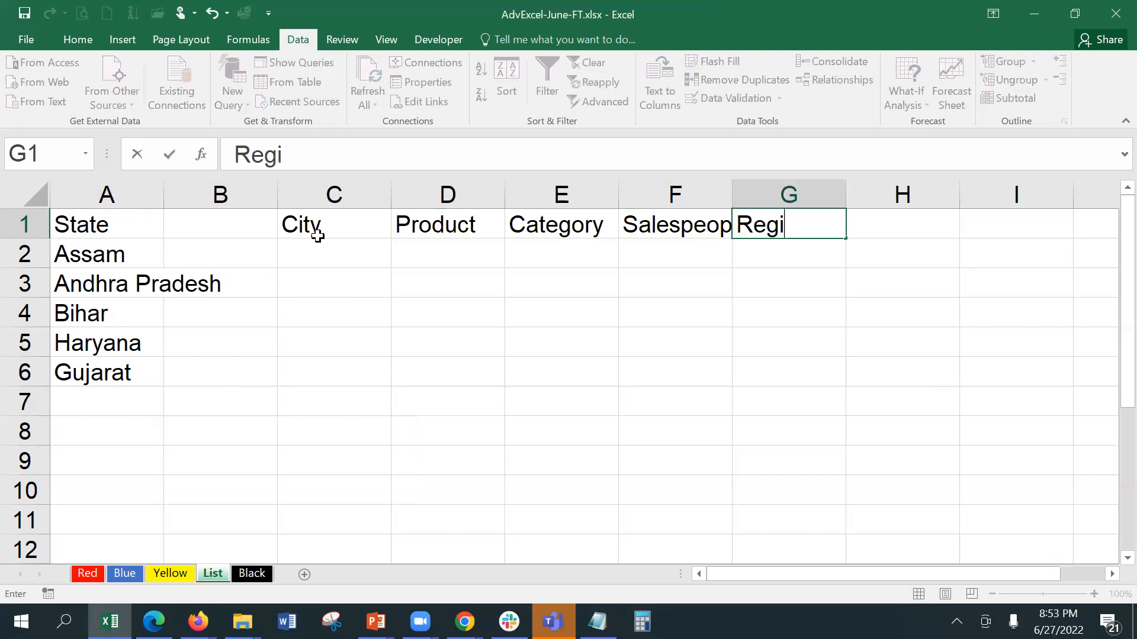
pyautogui.press('Tab')
pyautogui.write('Cout')
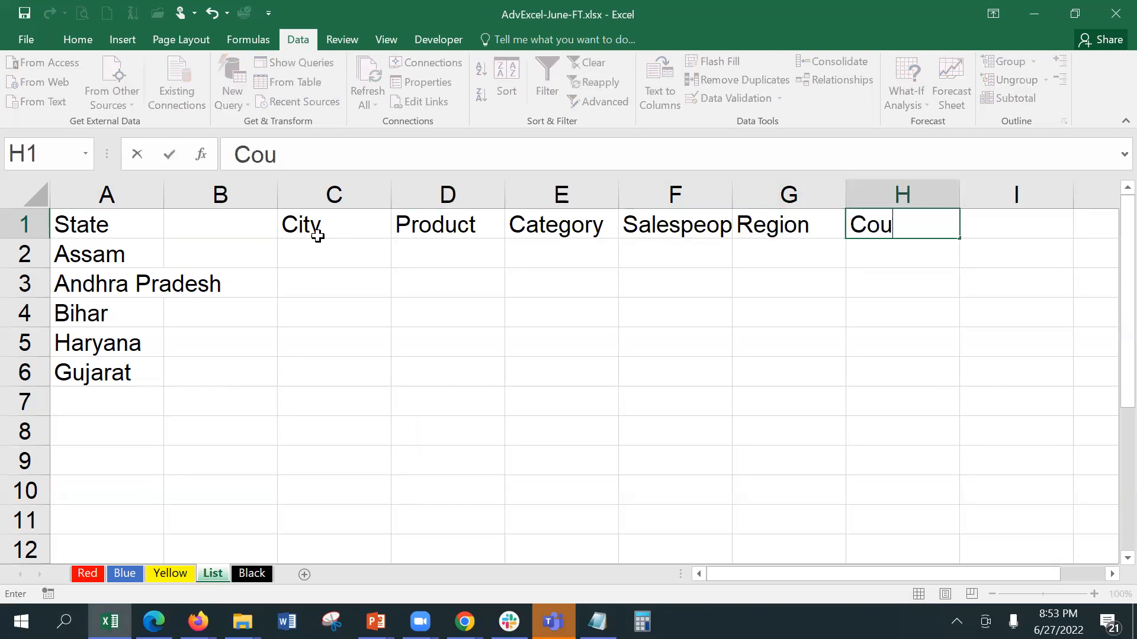
pyautogui.press('BackSpace')
pyautogui.write('ntry')
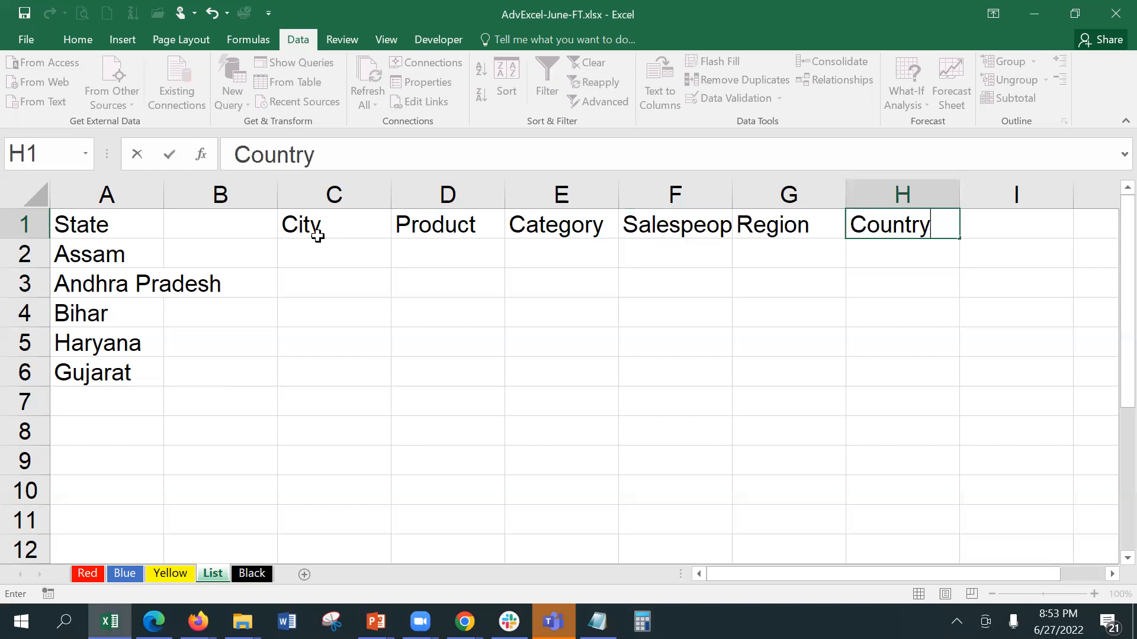
pyautogui.click(319, 242)
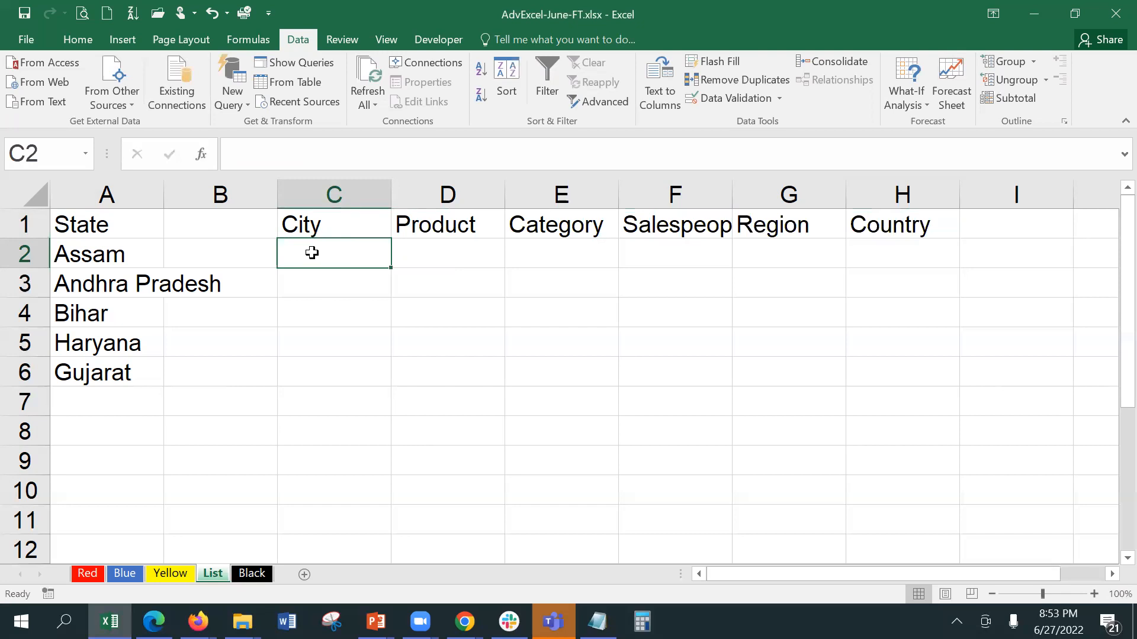
# Step: Enter Americas, Europe and Africa in G2:G4 under Region
pyautogui.doubleClick(770, 255)
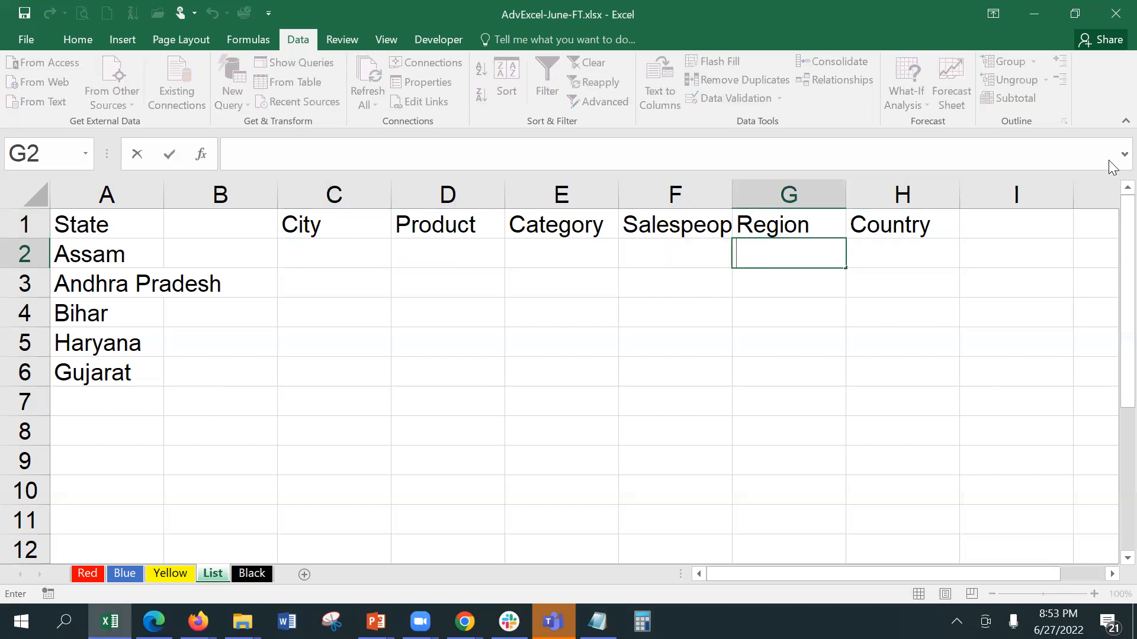
pyautogui.write('American')
pyautogui.press('BackSpace')
pyautogui.write('s')
pyautogui.hotkey('ctrl', 'Return')
pyautogui.press('Return')
pyautogui.write('Europe')
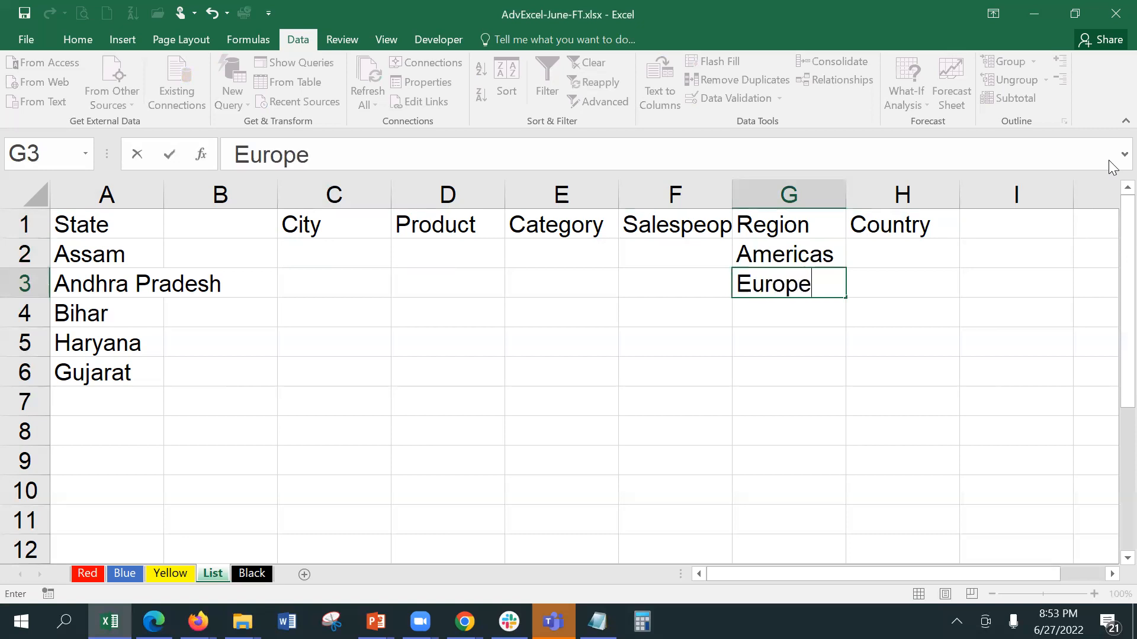
pyautogui.press('Return')
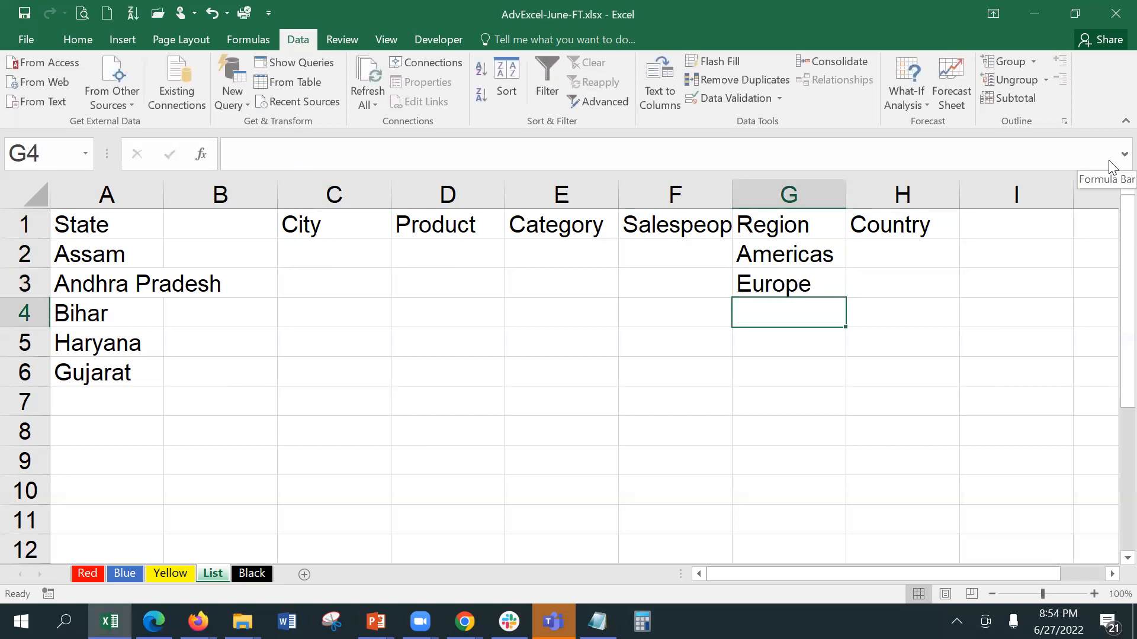
pyautogui.write('Africa')
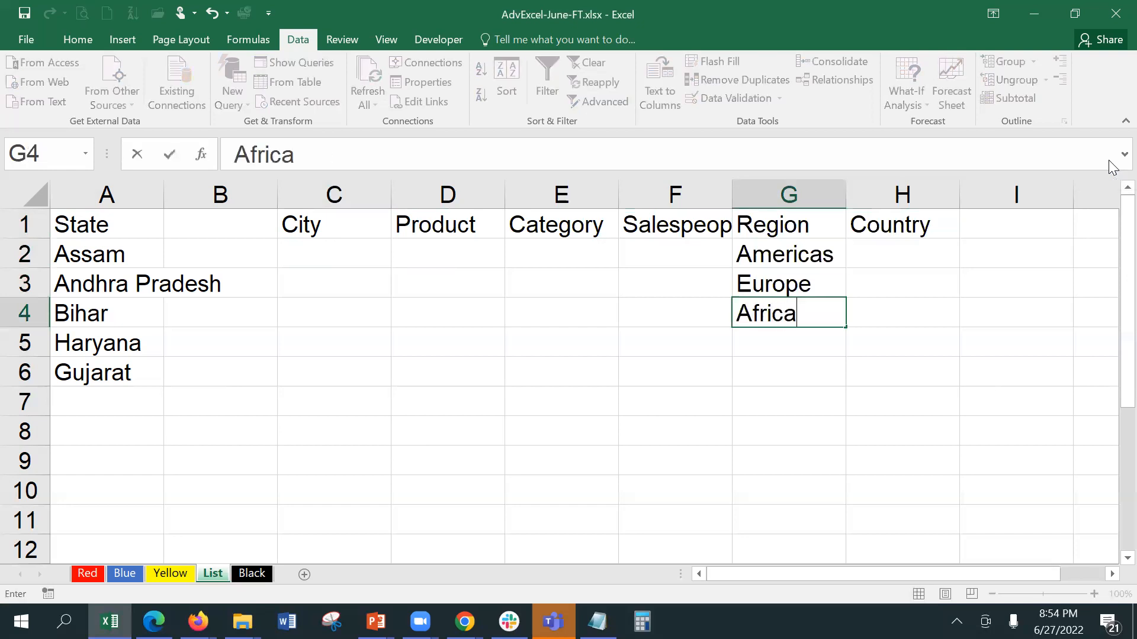
pyautogui.press('Return')
# Step: Add Asia and Australia in G5:G6, then autofit column F to show Salespeople
pyautogui.write('Asia')
pyautogui.press('Return')
pyautogui.write('A')
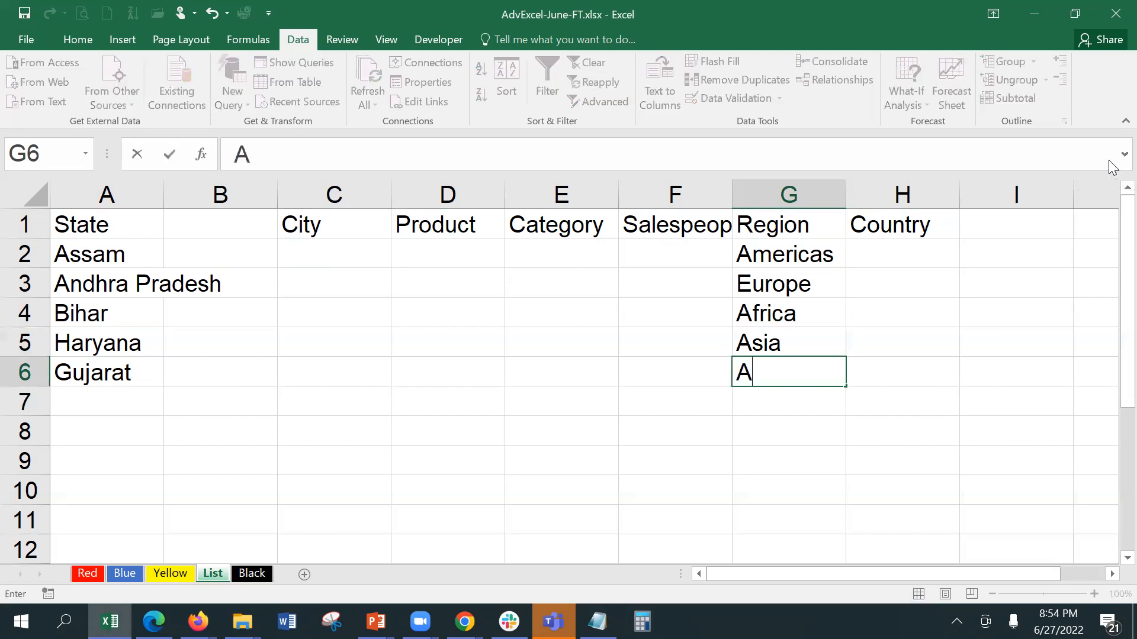
pyautogui.write('ustralia')
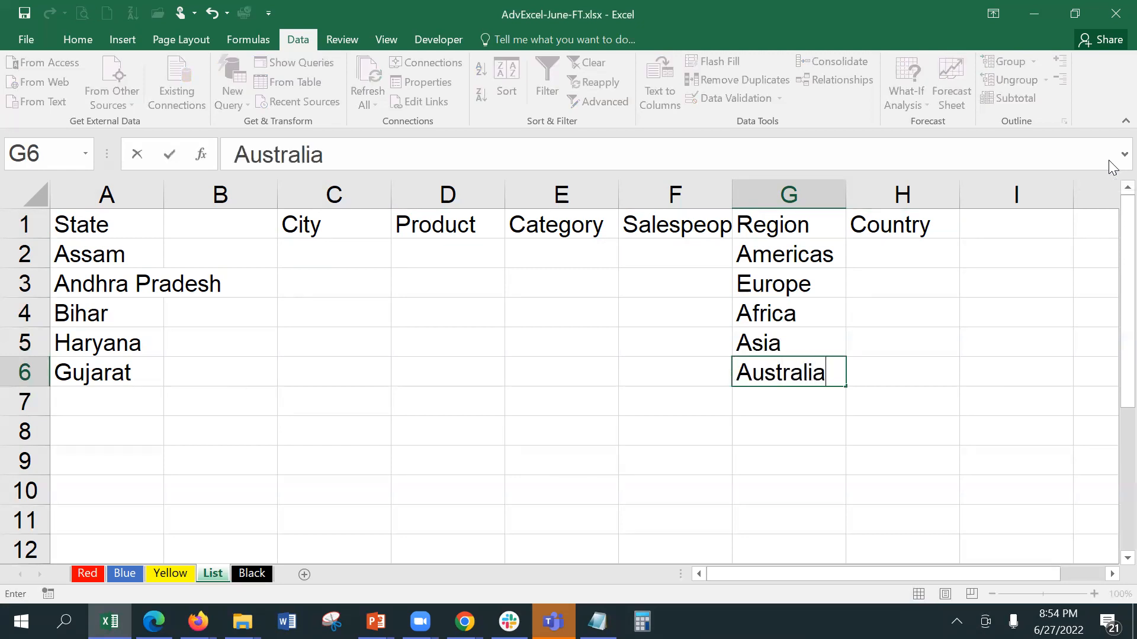
pyautogui.press('Return')
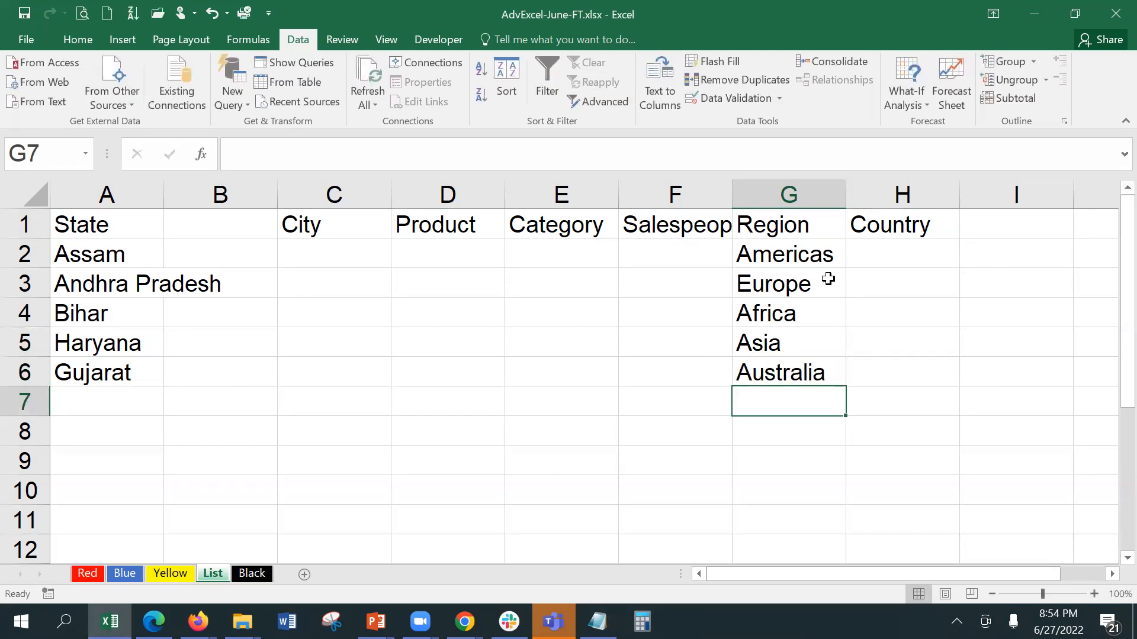
pyautogui.click(870, 248)
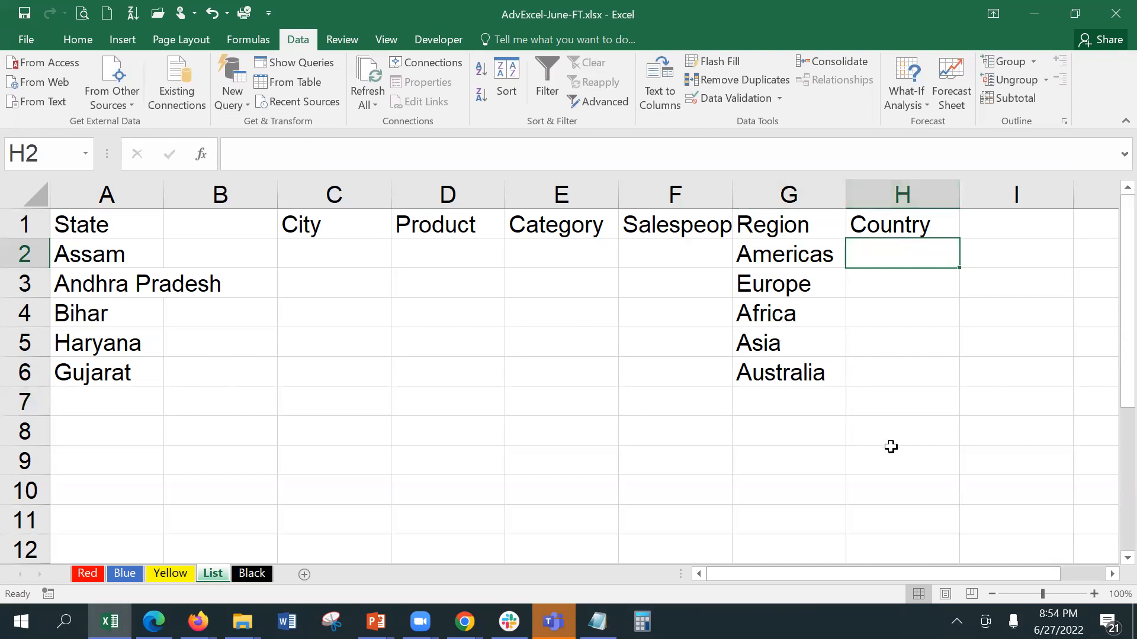
pyautogui.doubleClick(731, 191)
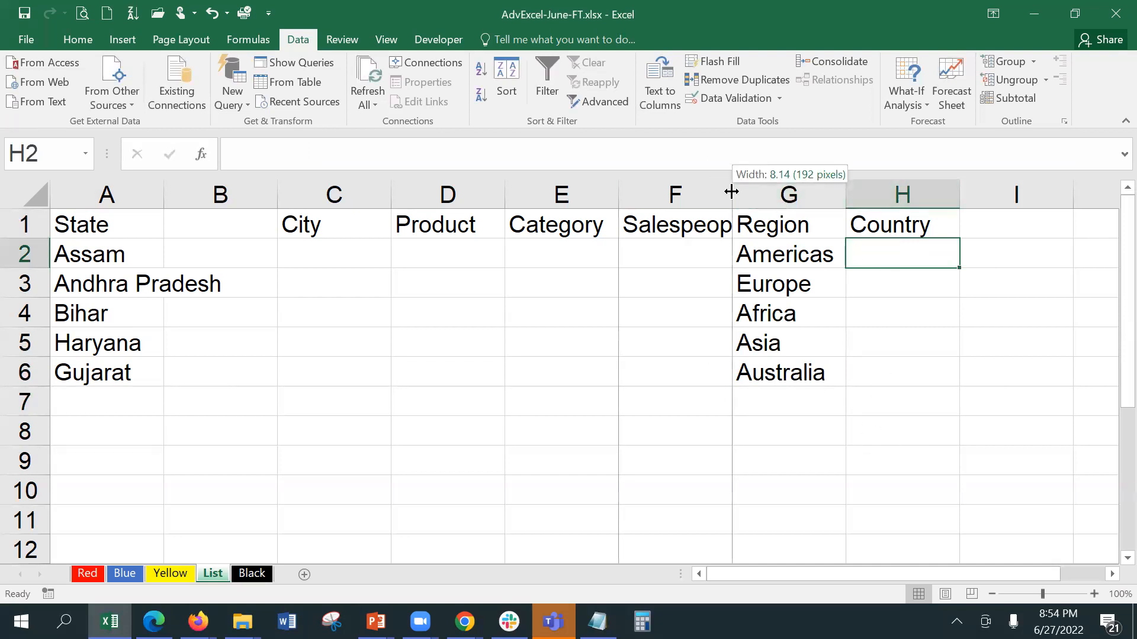
# Step: Add a Region header in H1 of the Red sheet
pyautogui.click(84, 572)
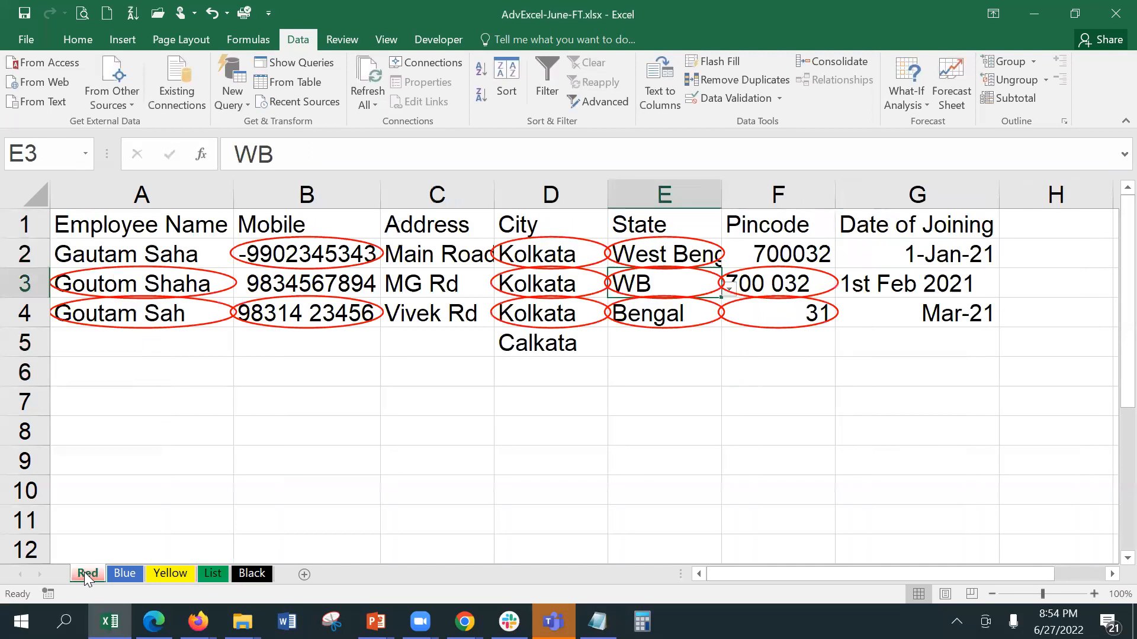
pyautogui.click(1059, 221)
pyautogui.write('Re')
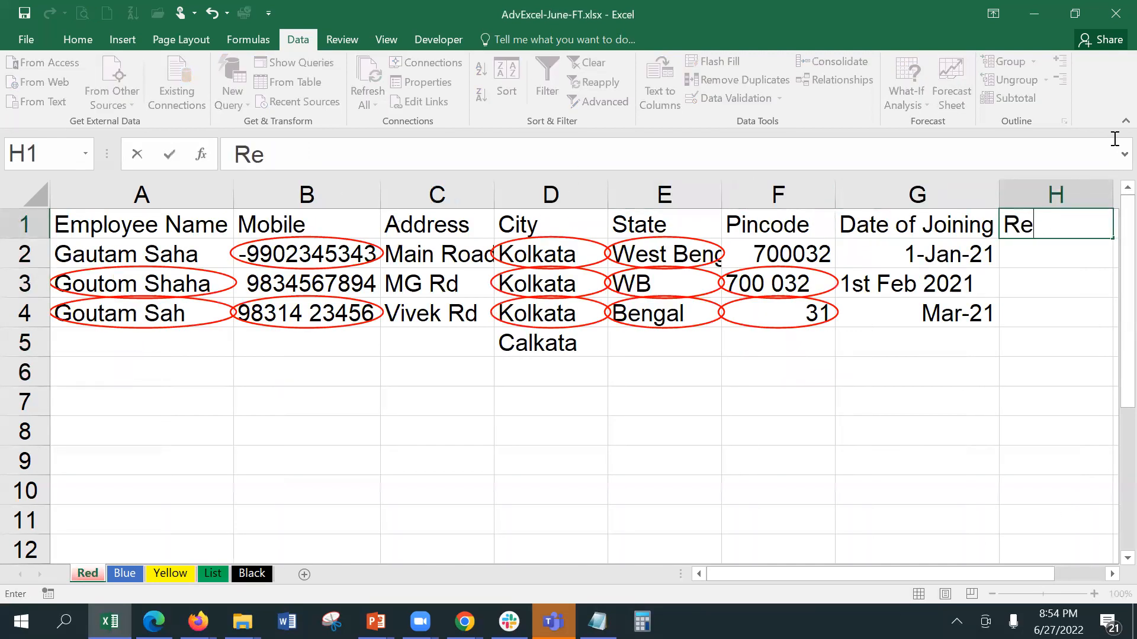
pyautogui.write('gion')
pyautogui.press('Return')
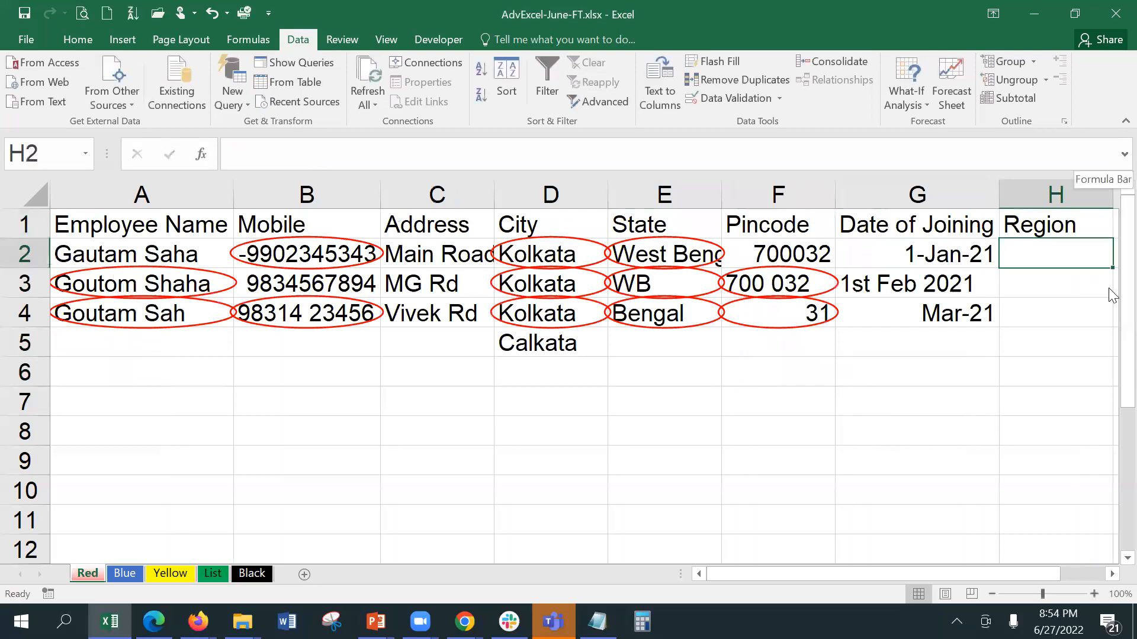
# Step: Restrict H2:H10 to a List validation sourced from =List!$G$2:$G$6
pyautogui.keyDown('shift'); pyautogui.click(1025, 496); pyautogui.keyUp('shift')
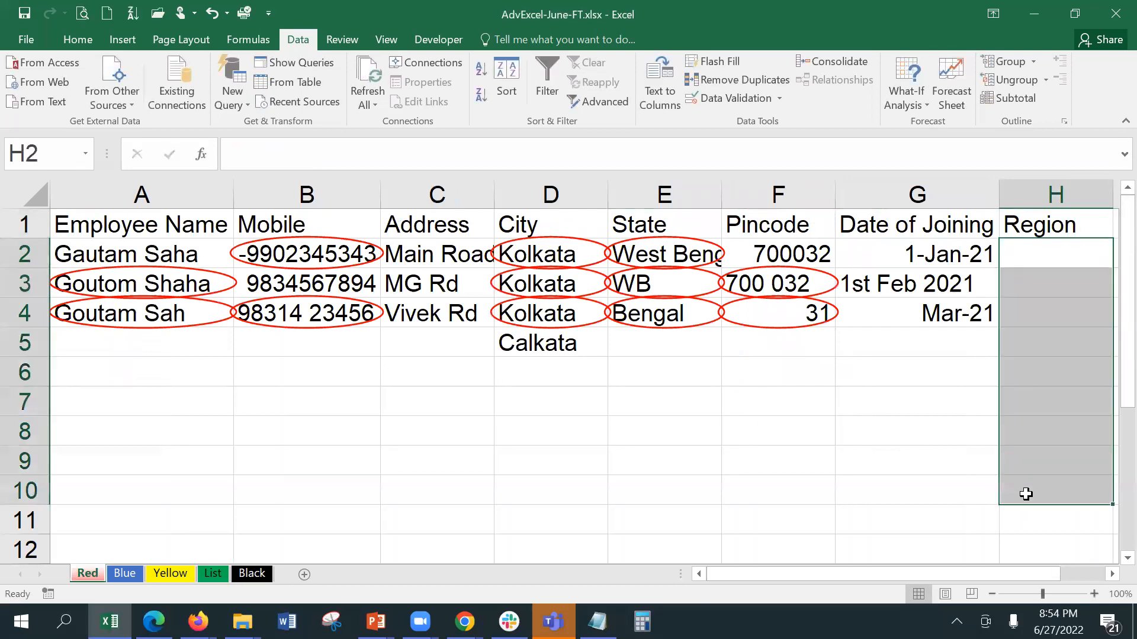
pyautogui.click(747, 100)
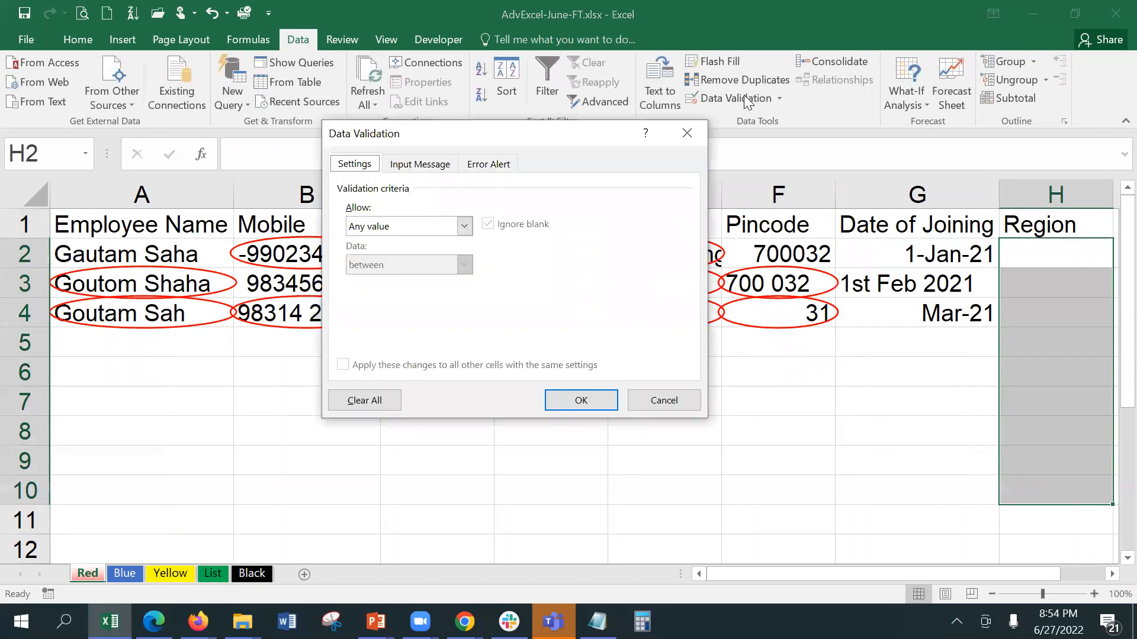
pyautogui.click(409, 226)
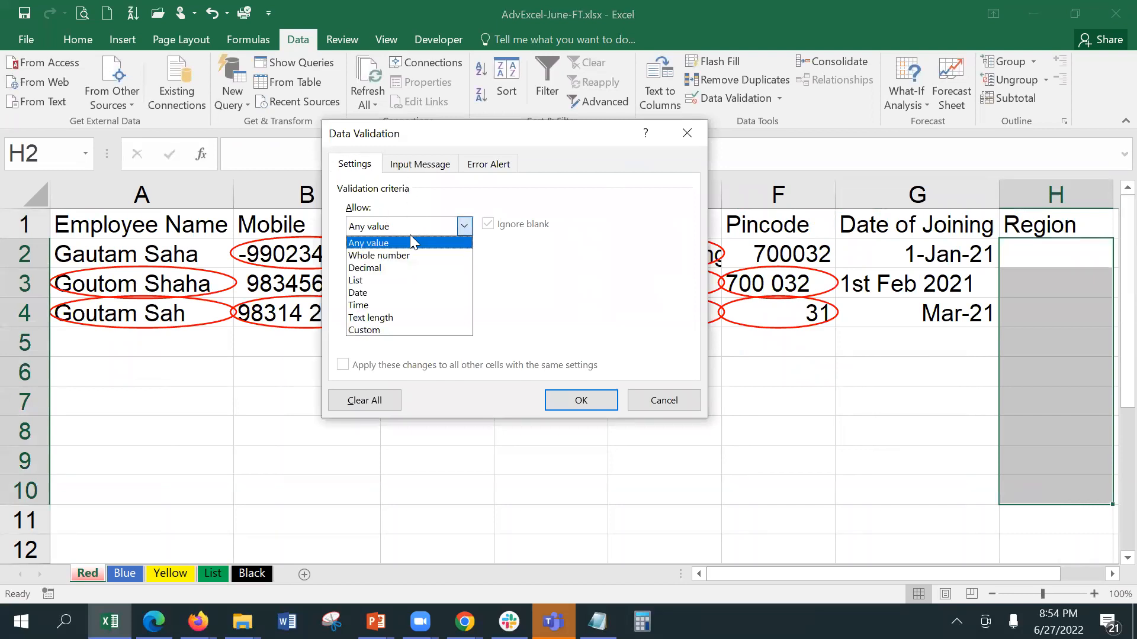
pyautogui.click(407, 282)
pyautogui.click(414, 302)
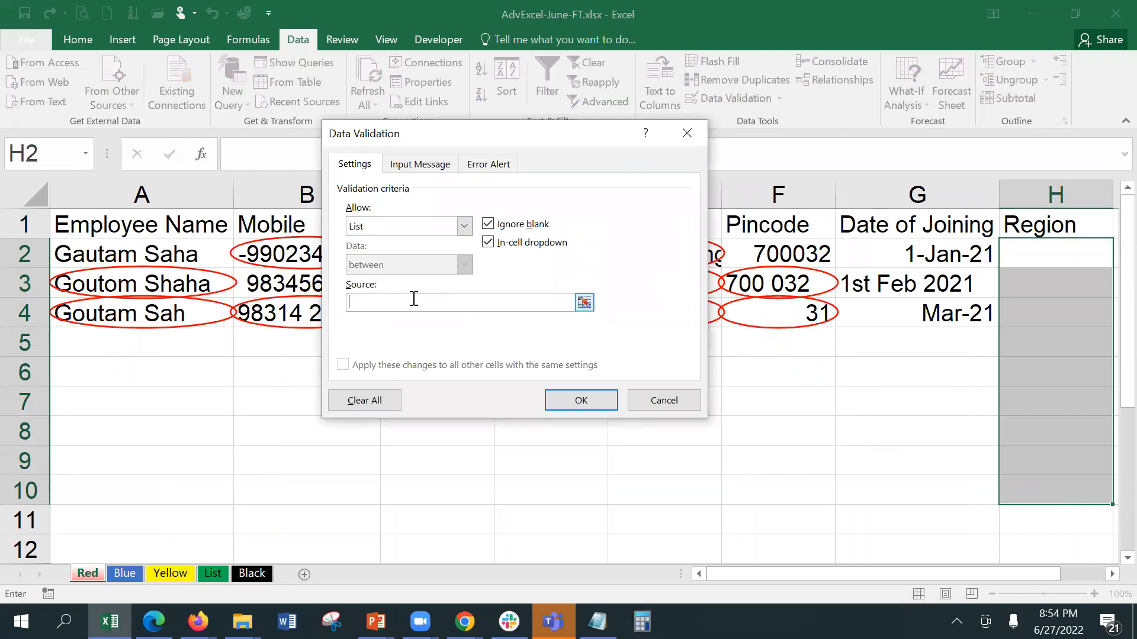
pyautogui.click(584, 303)
pyautogui.click(214, 573)
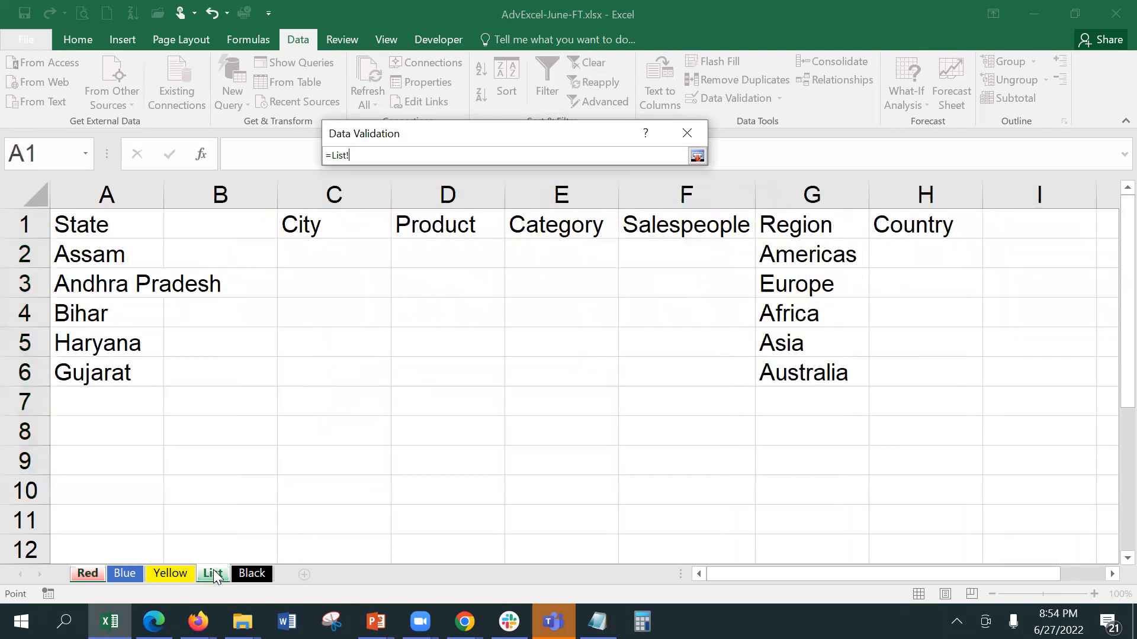
pyautogui.moveTo(787, 254); pyautogui.dragTo(803, 363)
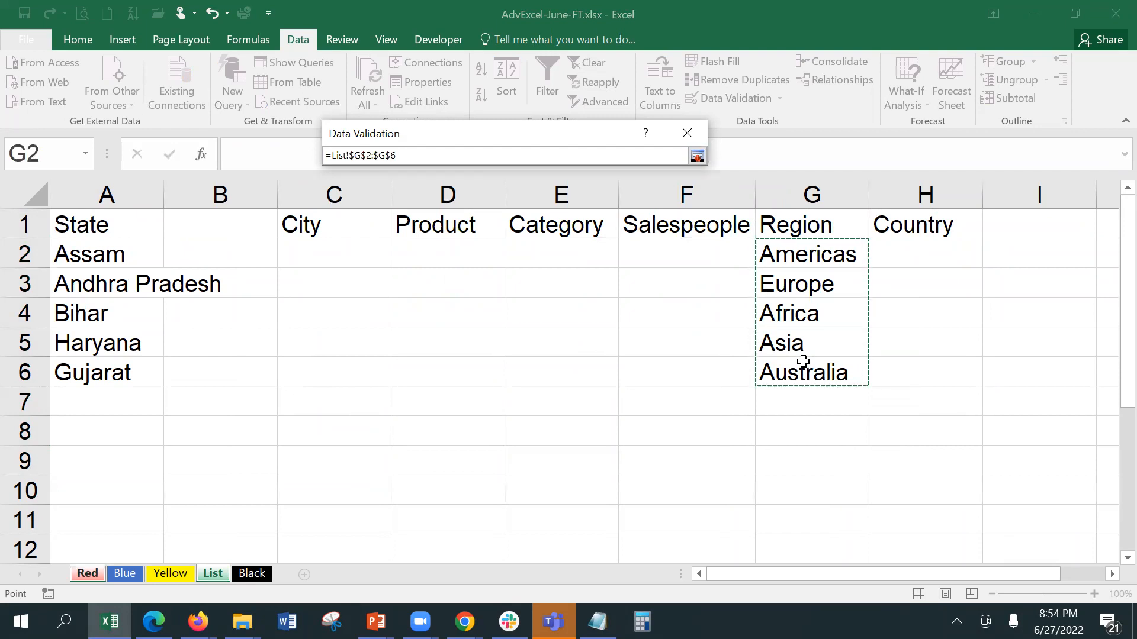
pyautogui.press('Return')
pyautogui.click(580, 406)
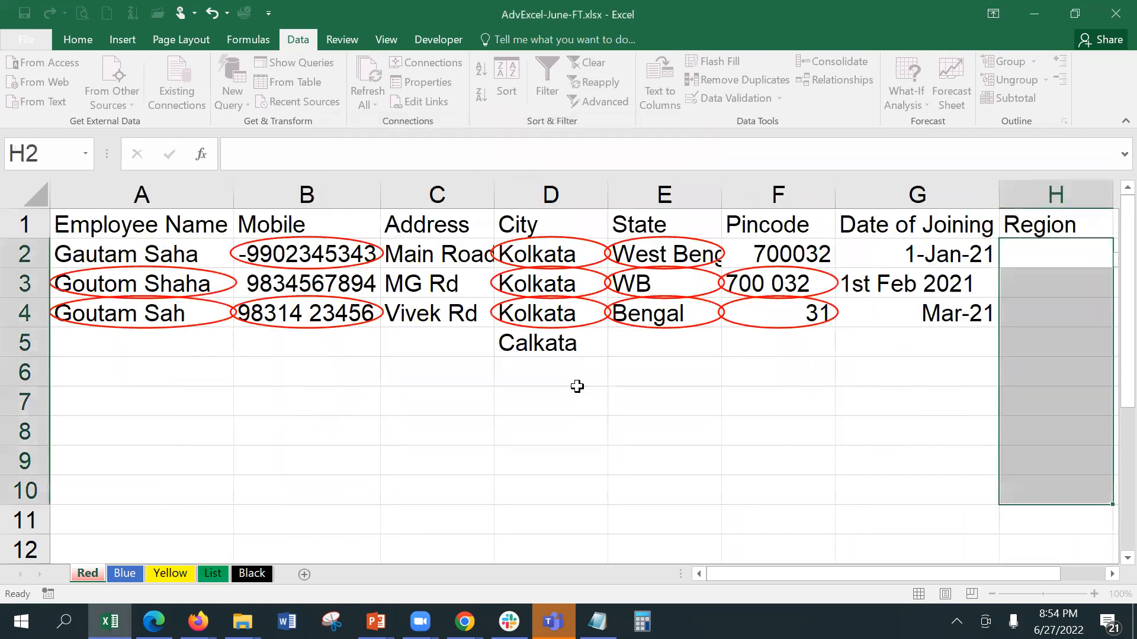
pyautogui.click(1111, 574)
pyautogui.click(938, 260)
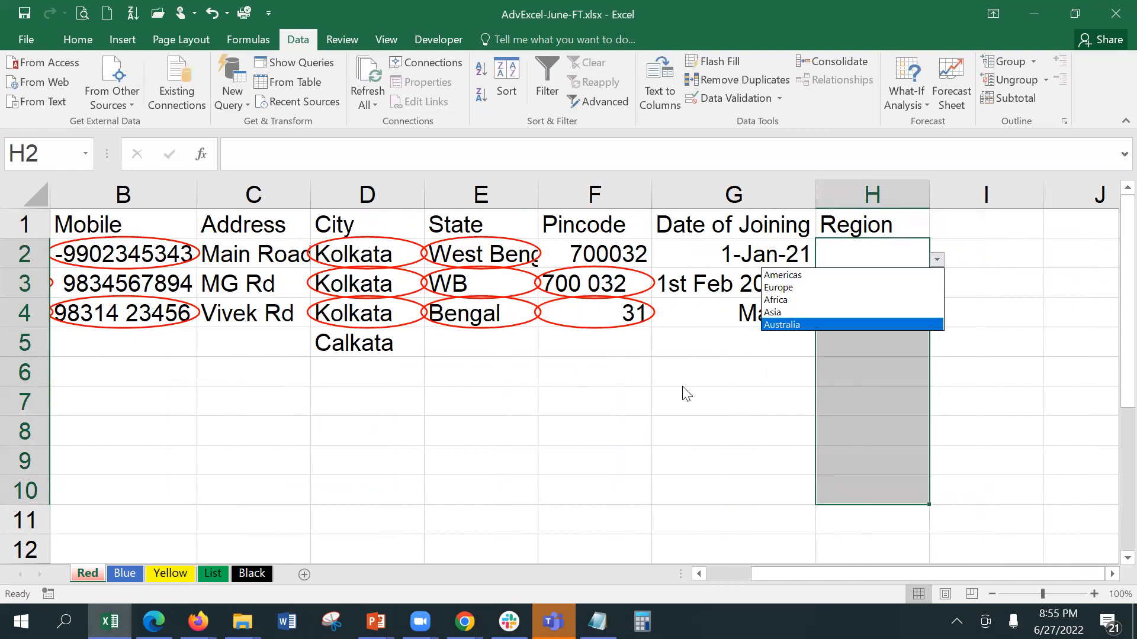
pyautogui.press('Escape')
pyautogui.click(696, 362)
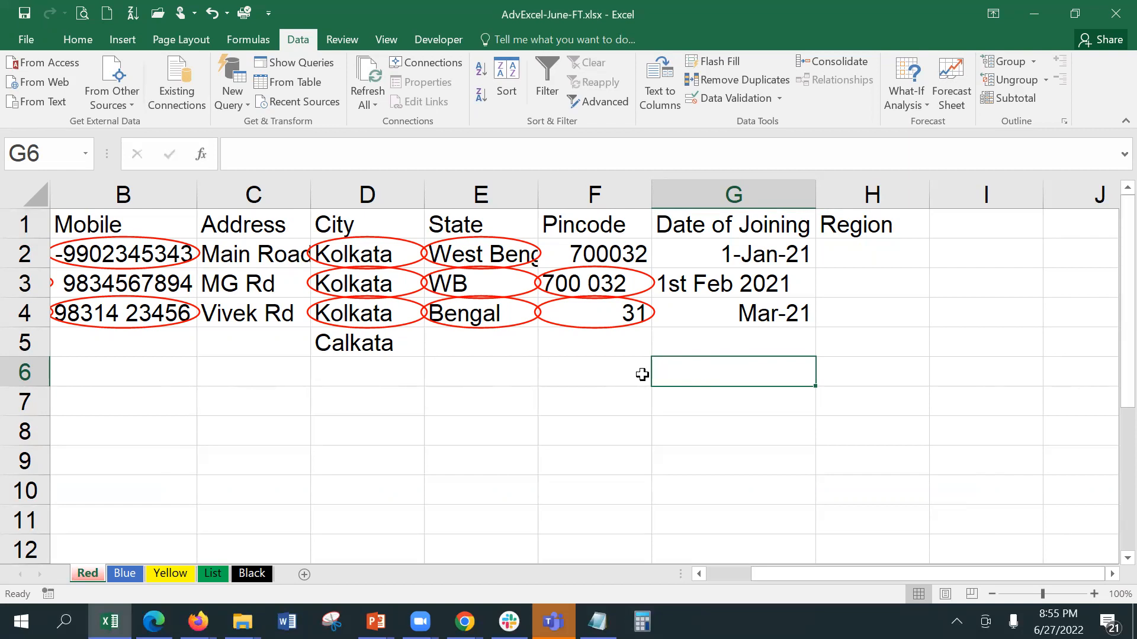
# Step: Apply a Date-between validation from 1/1/2020 to 7/1/2022 on the Date of Joining cells G2:G10
pyautogui.click(659, 351)
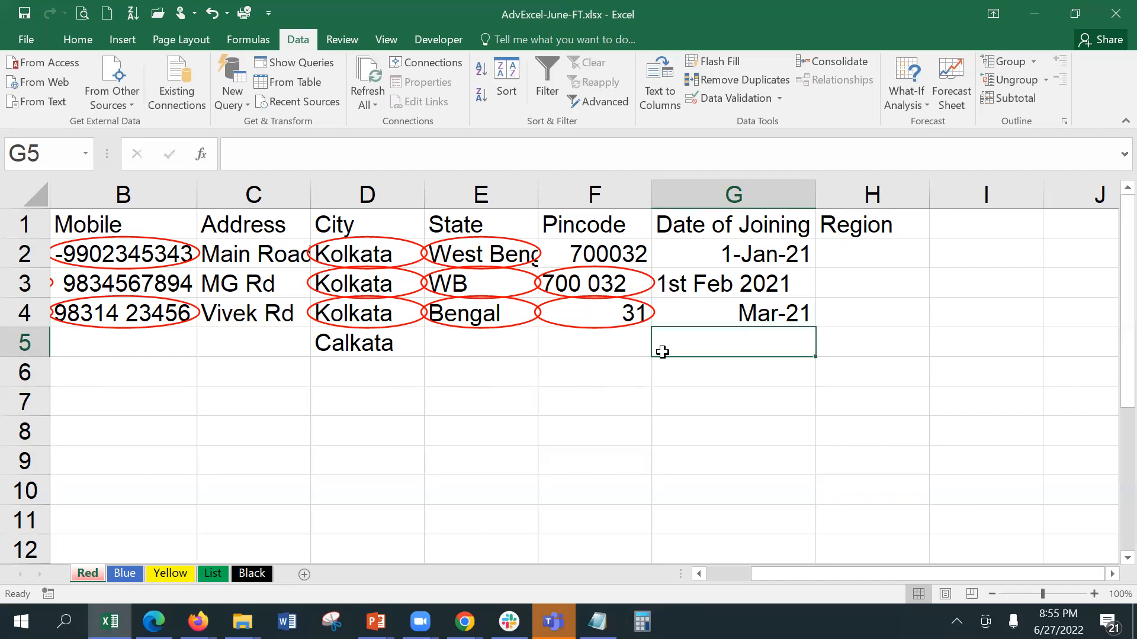
pyautogui.moveTo(690, 258); pyautogui.dragTo(690, 487)
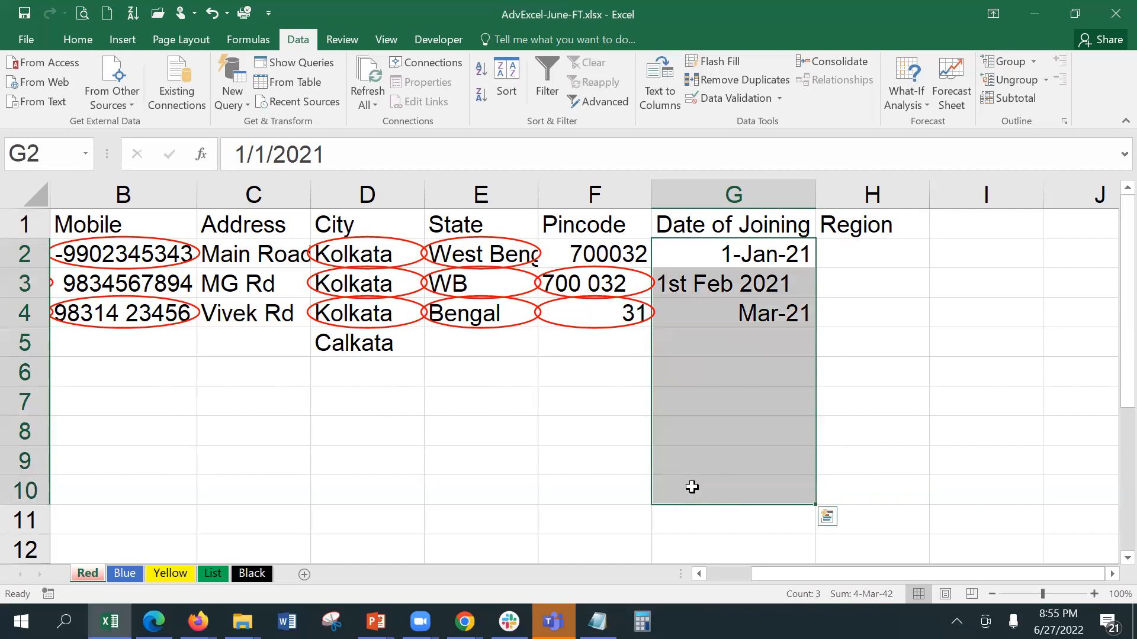
pyautogui.click(732, 102)
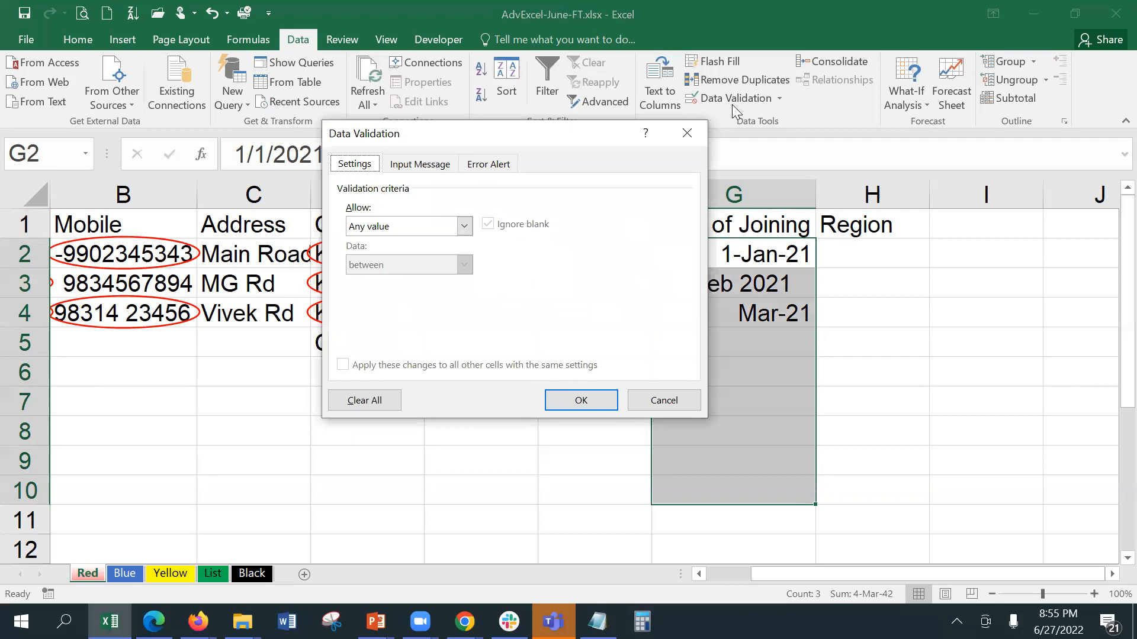
pyautogui.click(396, 224)
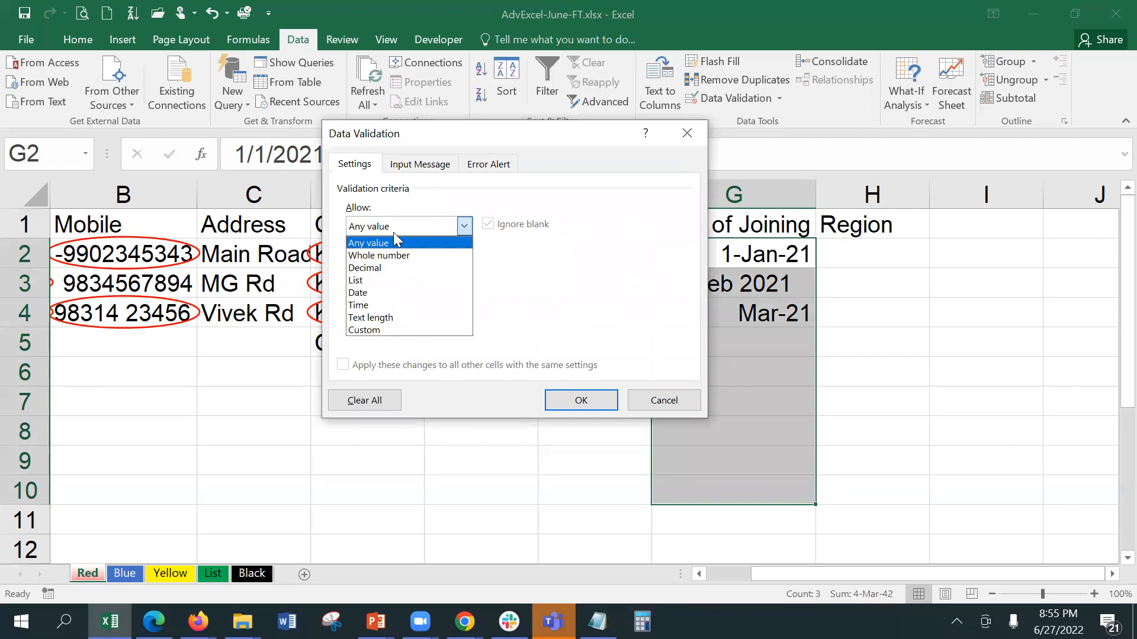
pyautogui.click(397, 293)
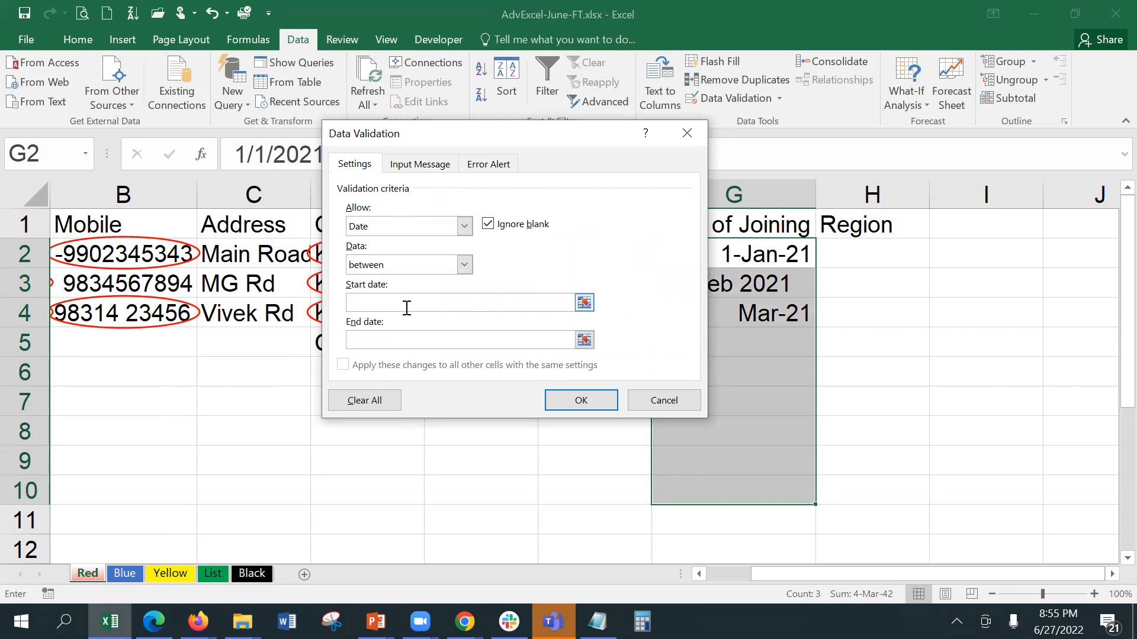
pyautogui.click(407, 308)
pyautogui.write('1/1/2020')
pyautogui.click(408, 335)
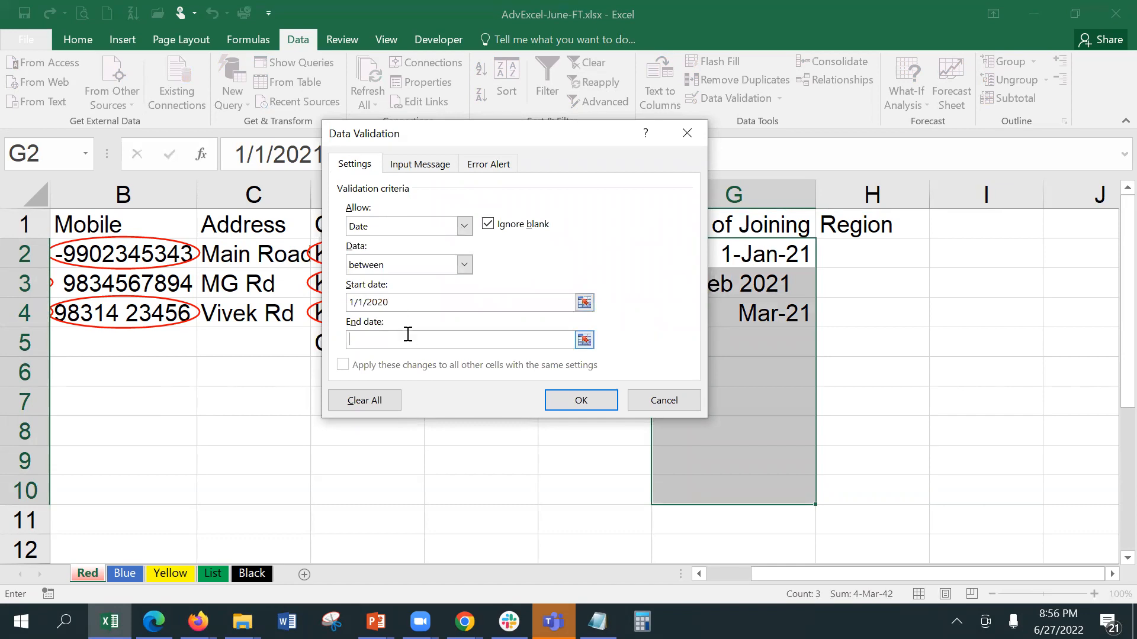
pyautogui.write('1')
pyautogui.press('BackSpace')
pyautogui.write('7/1/2022')
pyautogui.click(576, 407)
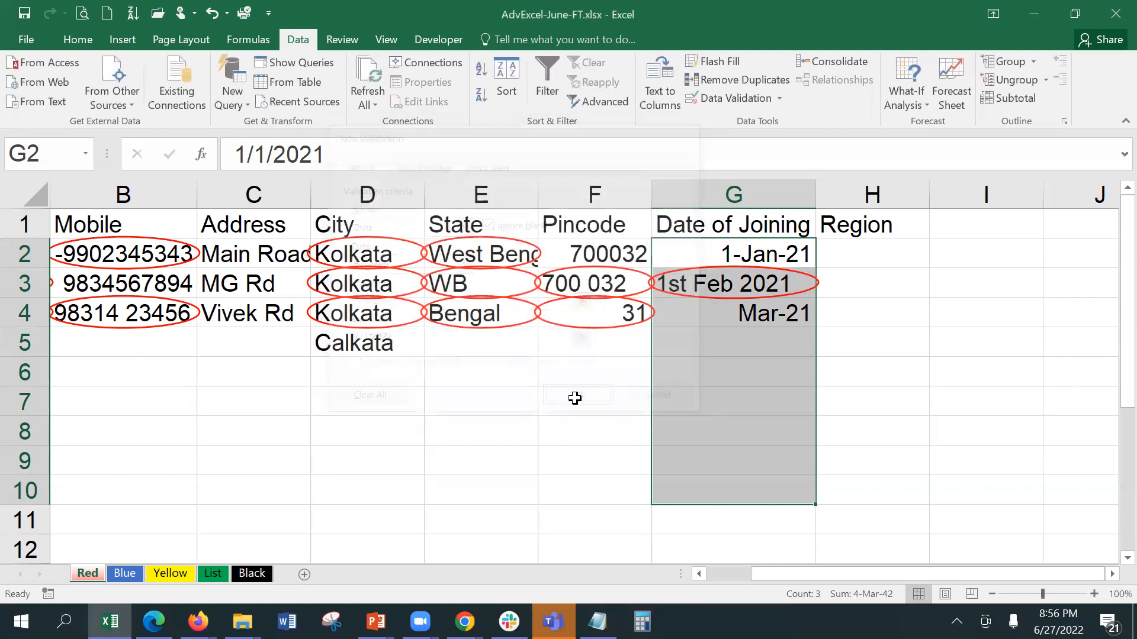
# Step: Test 1/1/19 in G2, cancel the rejection, then enter 1/1/20 instead
pyautogui.click(783, 253)
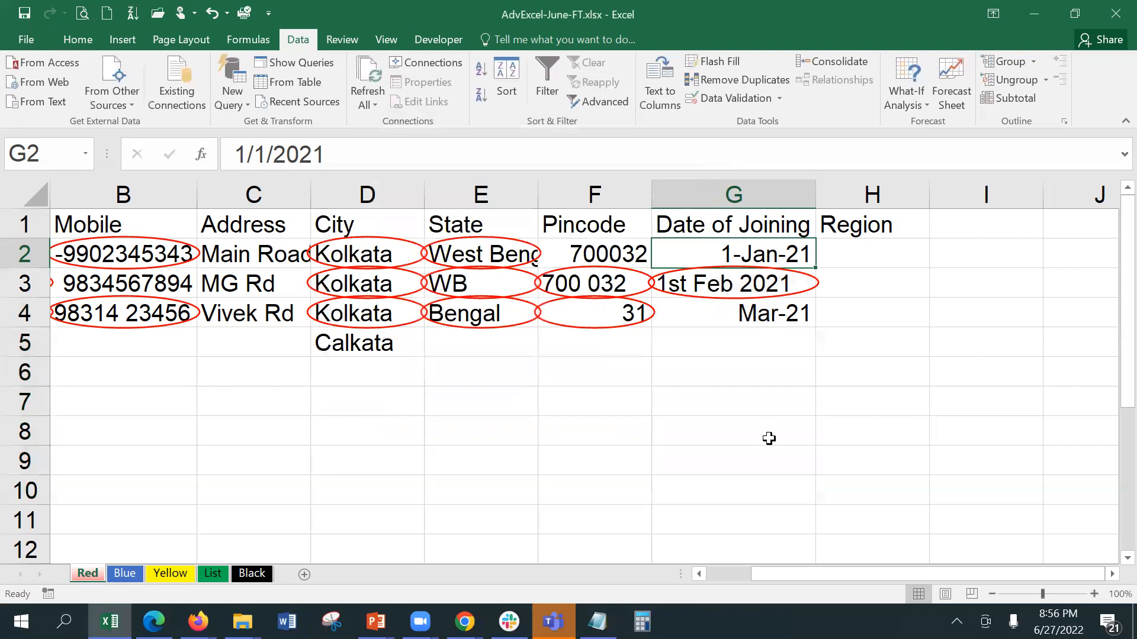
pyautogui.write('1/1/')
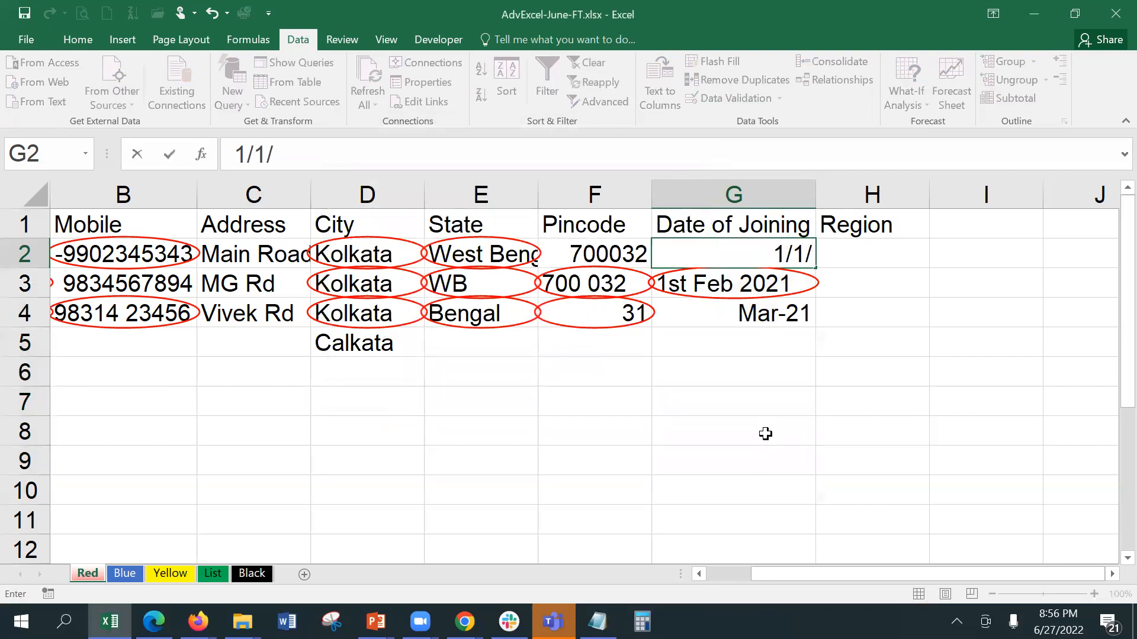
pyautogui.write('19')
pyautogui.press('Return')
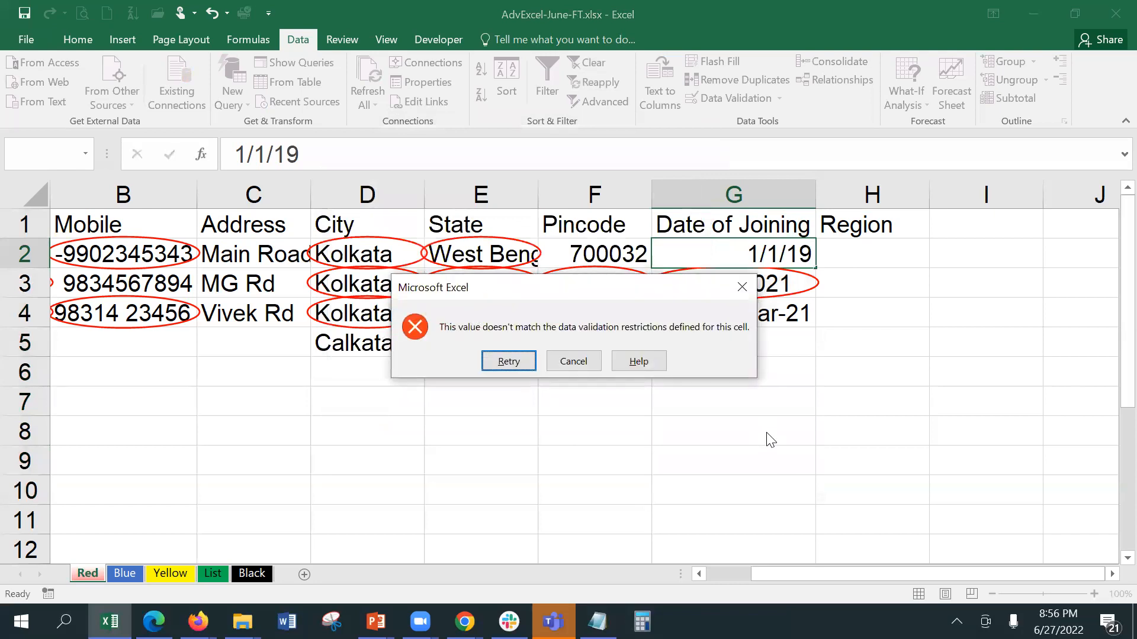
pyautogui.click(576, 368)
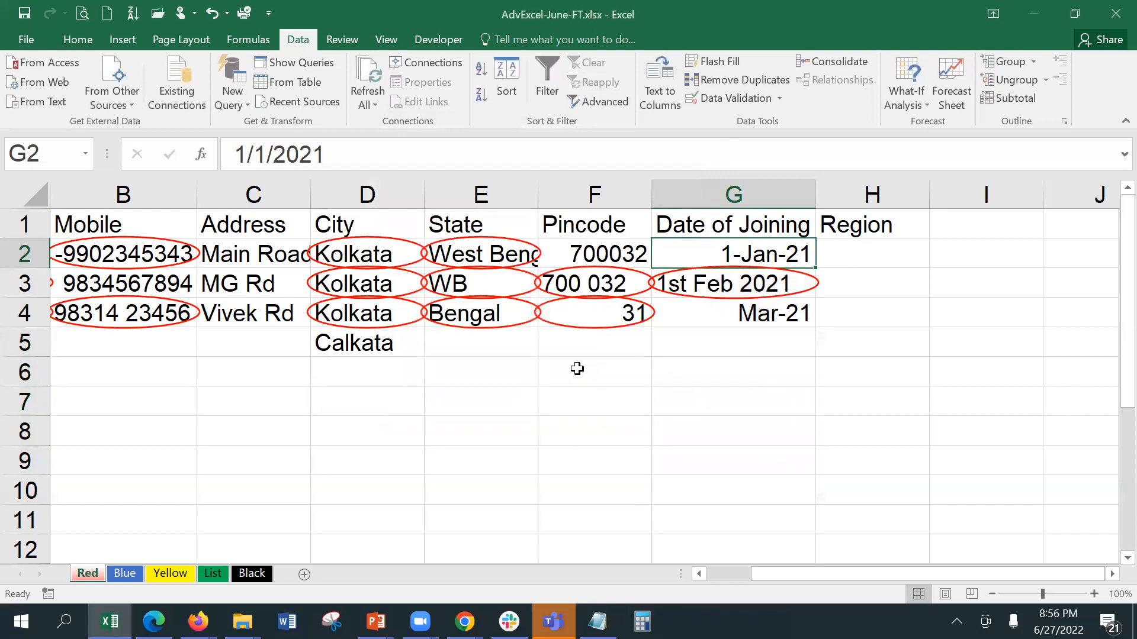
pyautogui.write('1/1/20')
pyautogui.press('Return')
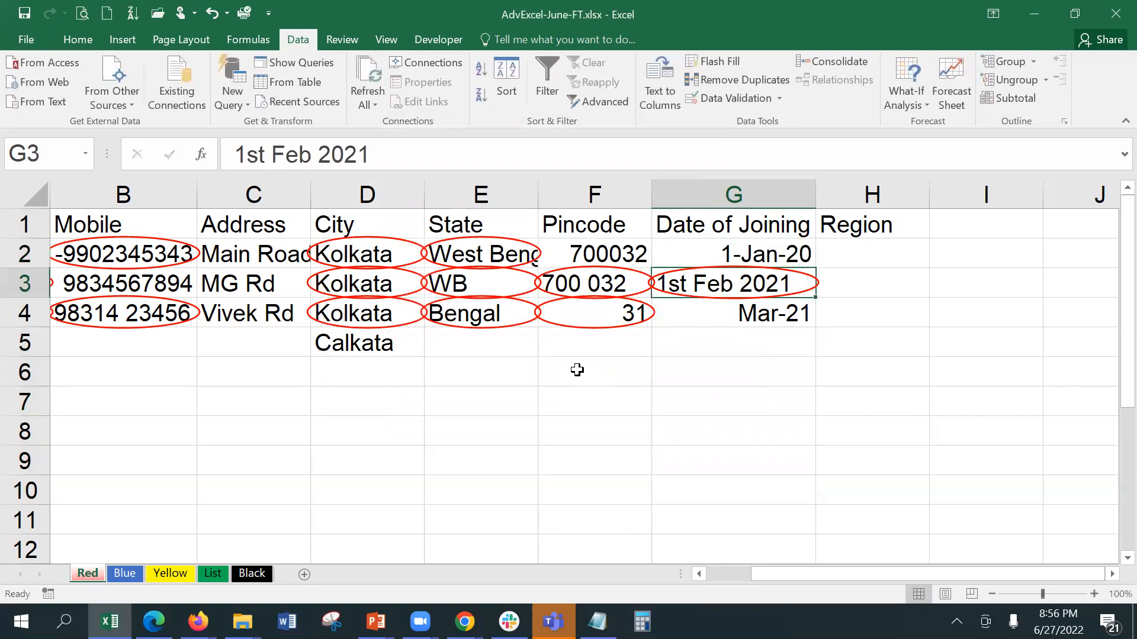
# Step: Enter 7/1/22 as the joining date in G4
pyautogui.press('Return')
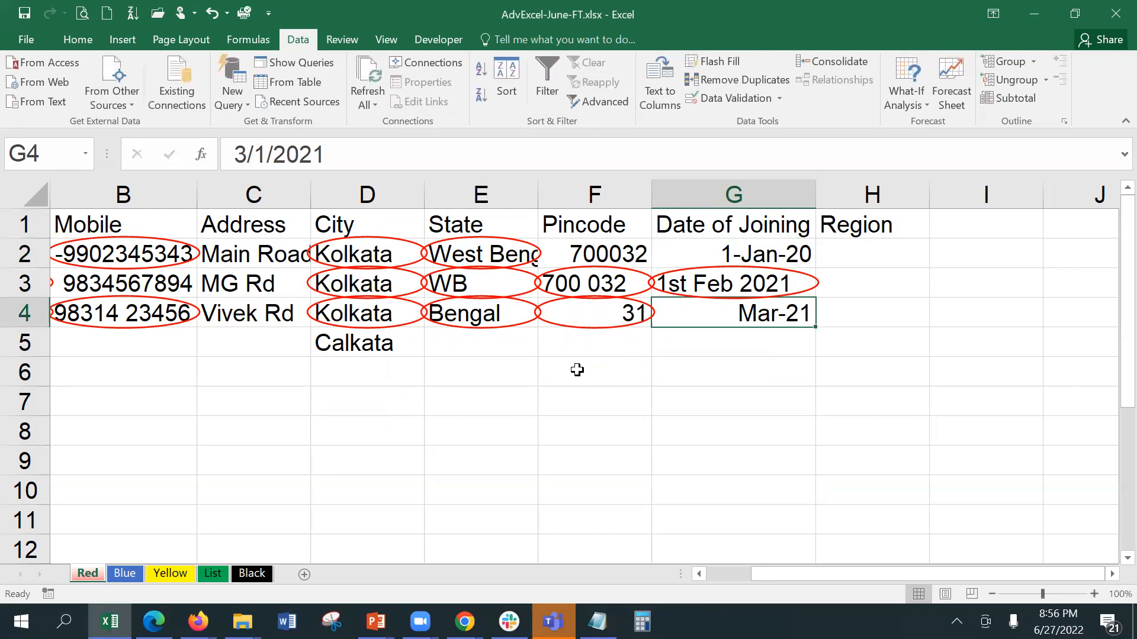
pyautogui.write('1')
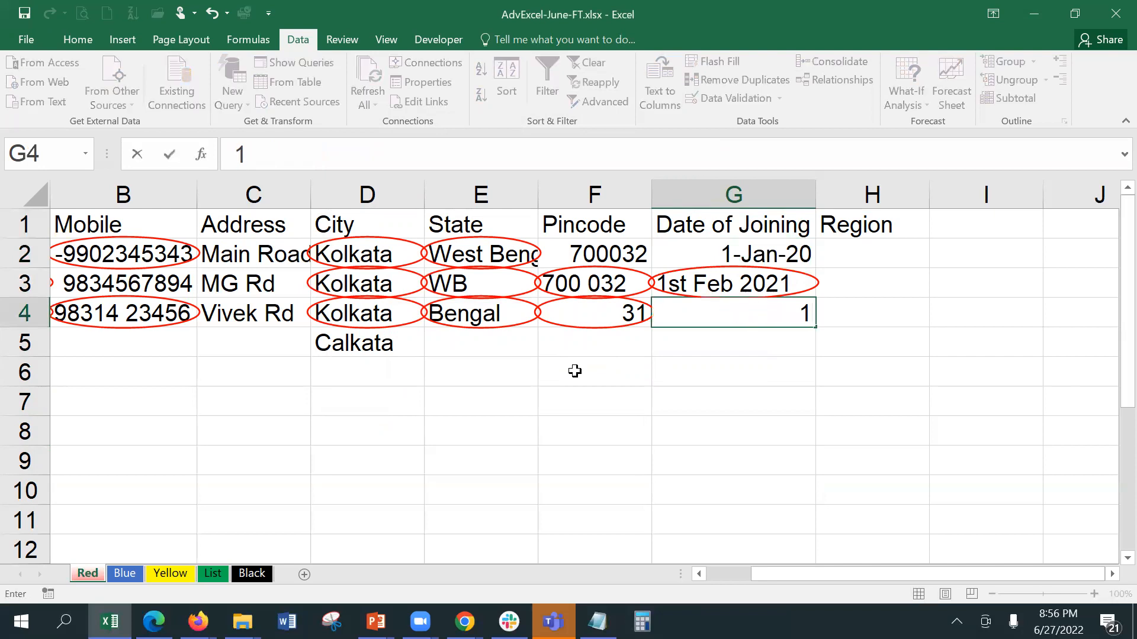
pyautogui.write('/')
pyautogui.press('BackSpace')
pyautogui.press('BackSpace')
pyautogui.write('7/1/22')
pyautogui.press('Return')
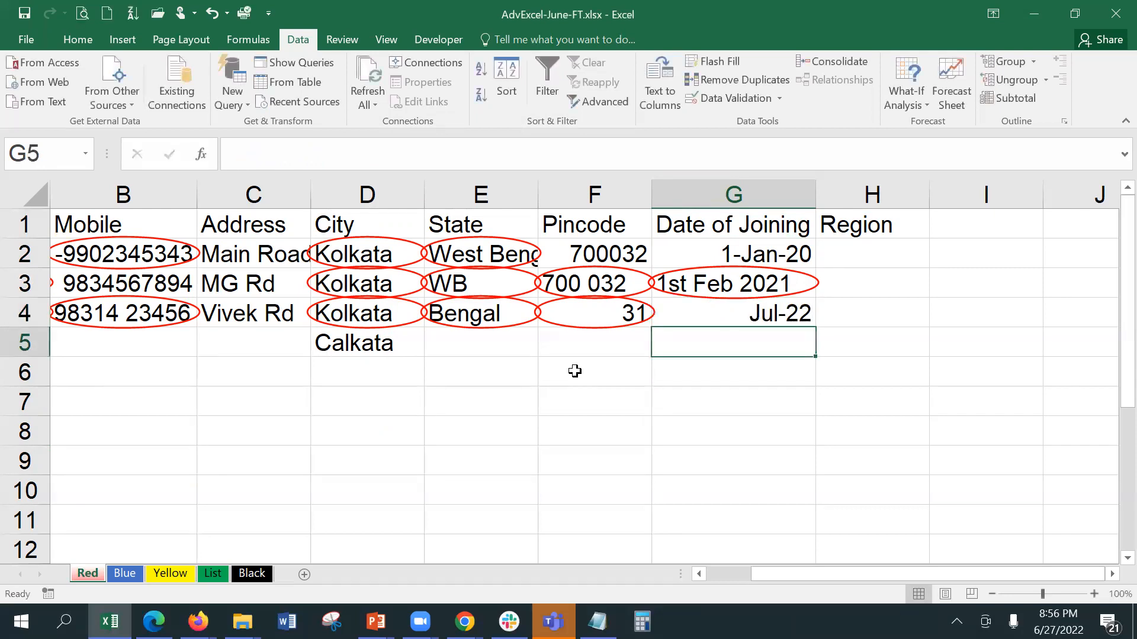
pyautogui.click(761, 312)
# Step: Replace the invalid '1st Feb 2021' in G3 with the date 2/1/2021
pyautogui.click(749, 280)
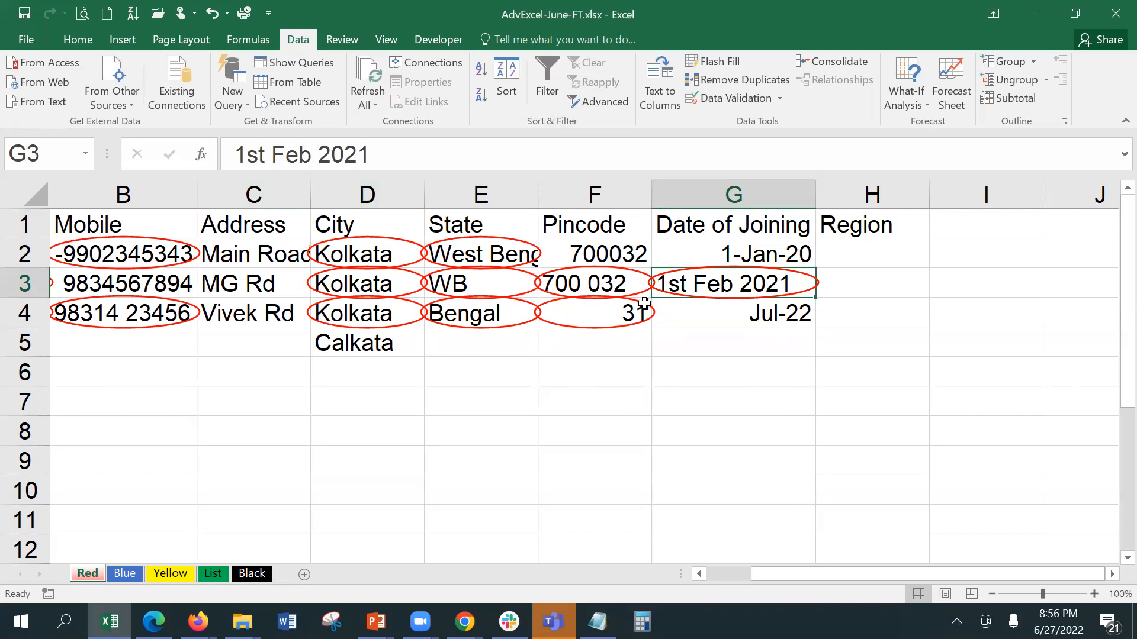
pyautogui.write('2/2')
pyautogui.press('BackSpace')
pyautogui.write('1/2021')
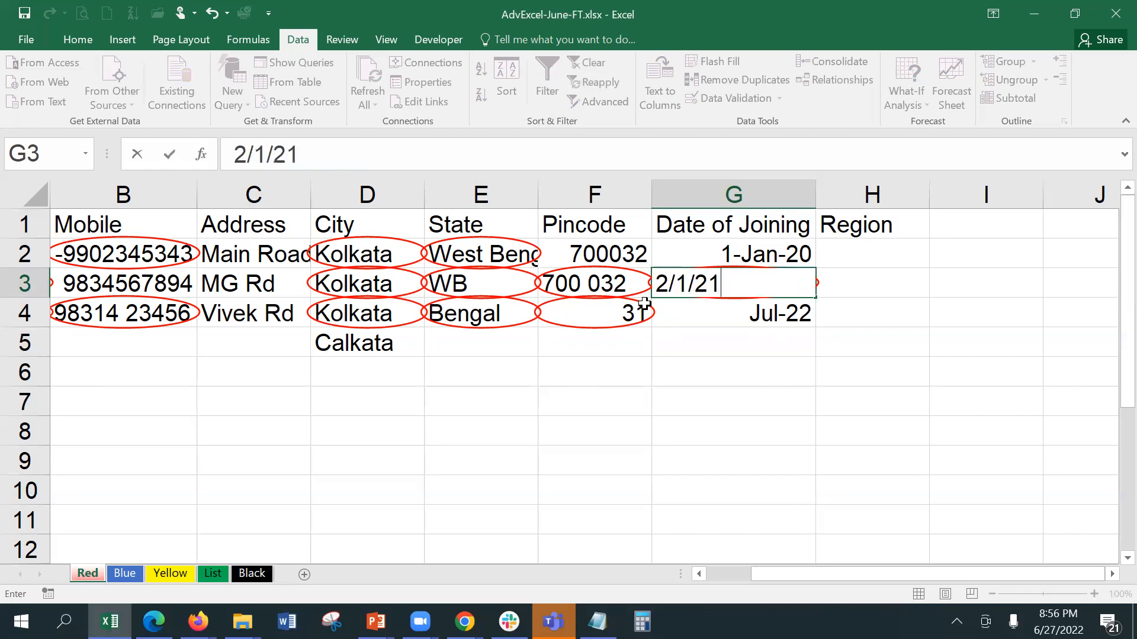
pyautogui.press('Return')
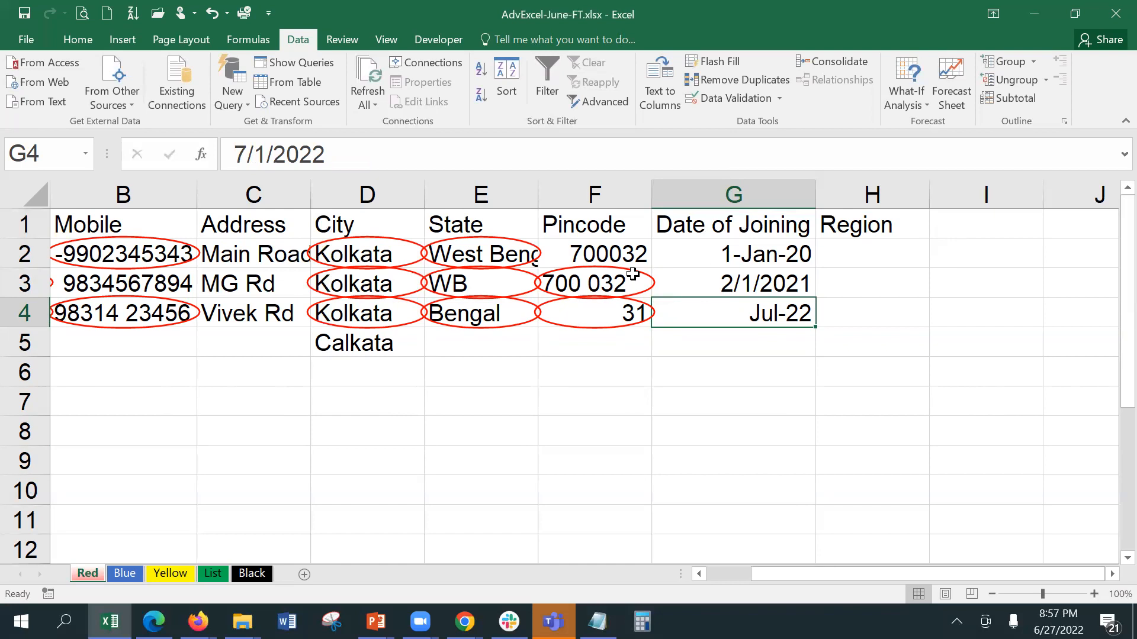
pyautogui.click(959, 232)
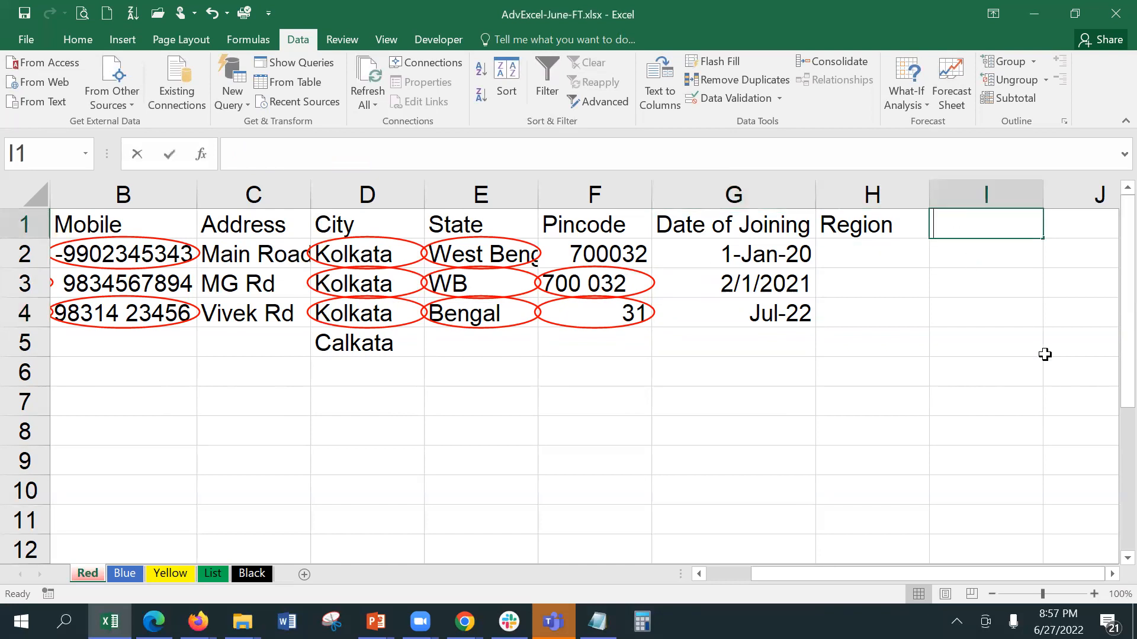
# Step: Add a Product Code header in I1 and autofit column I
pyautogui.write('Product Code')
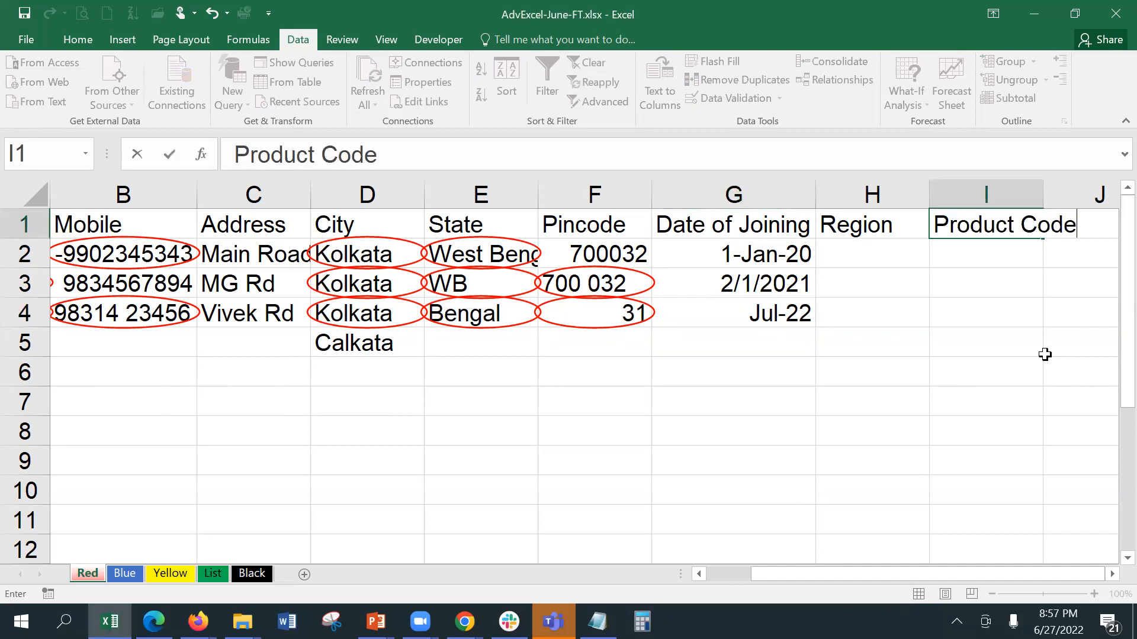
pyautogui.press('Return')
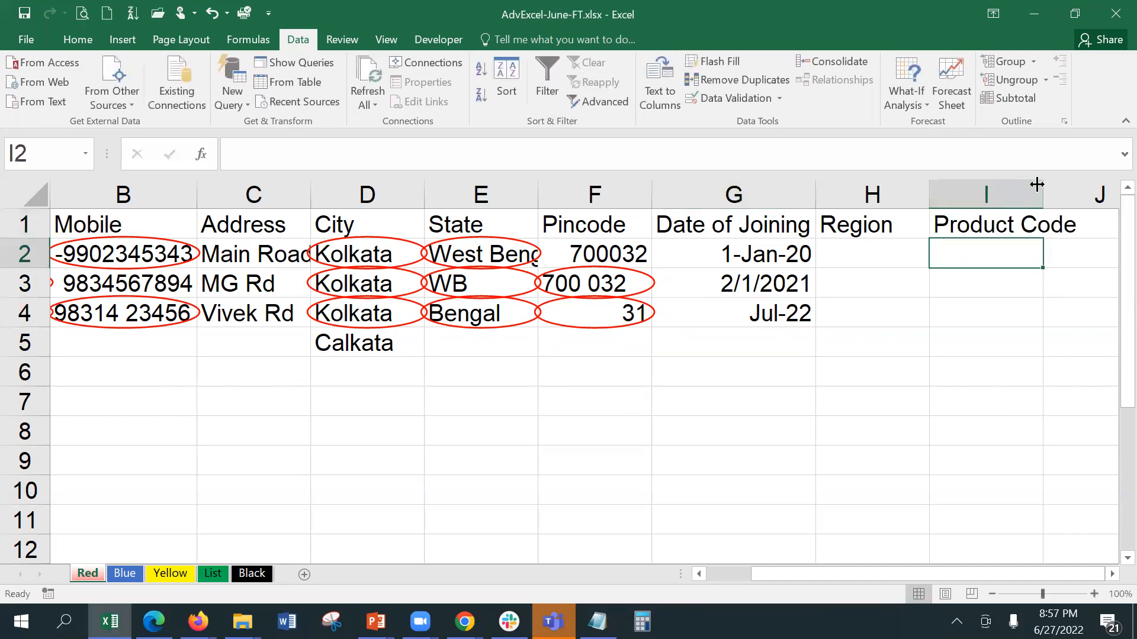
pyautogui.doubleClick(1040, 181)
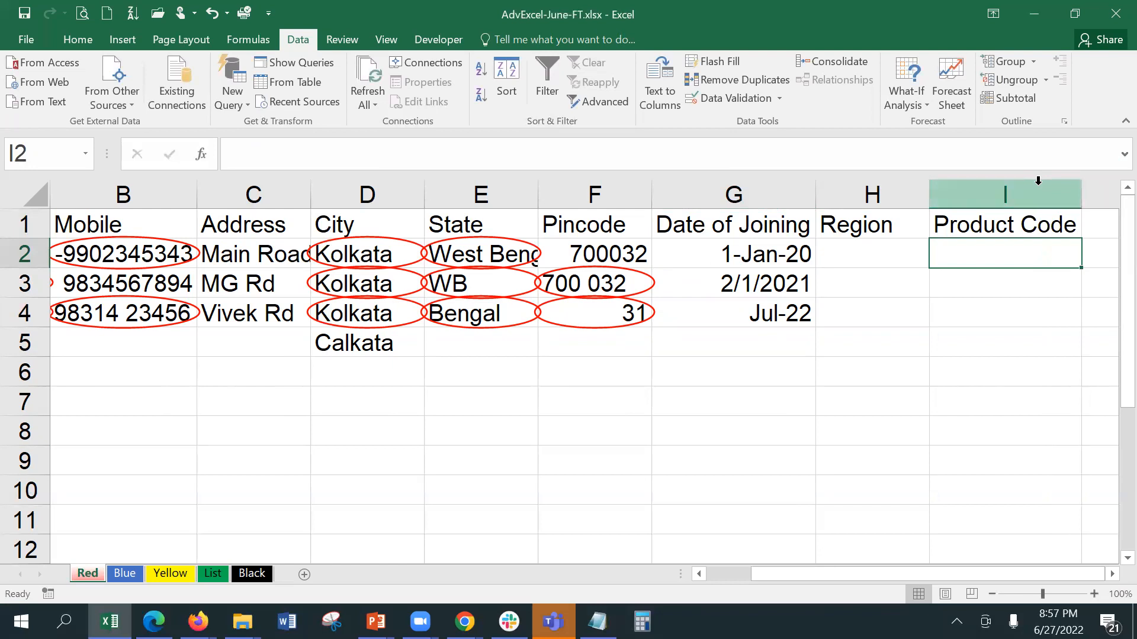
# Step: Limit Product Code cells I2:I10 to text exactly 6 characters long
pyautogui.moveTo(1011, 264); pyautogui.dragTo(1028, 493)
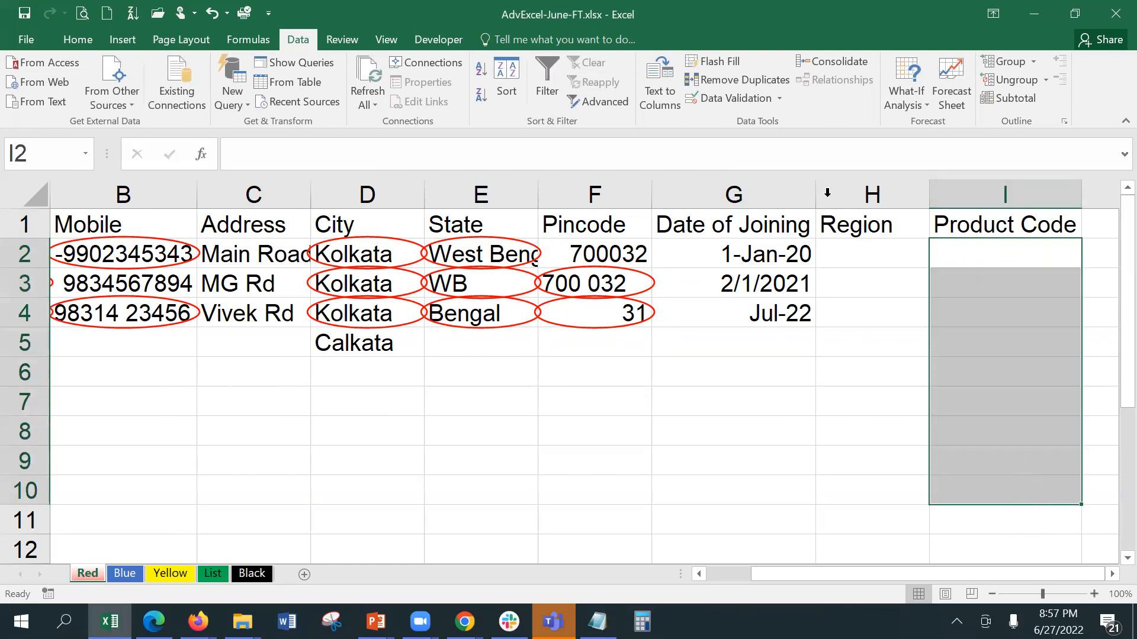
pyautogui.click(721, 99)
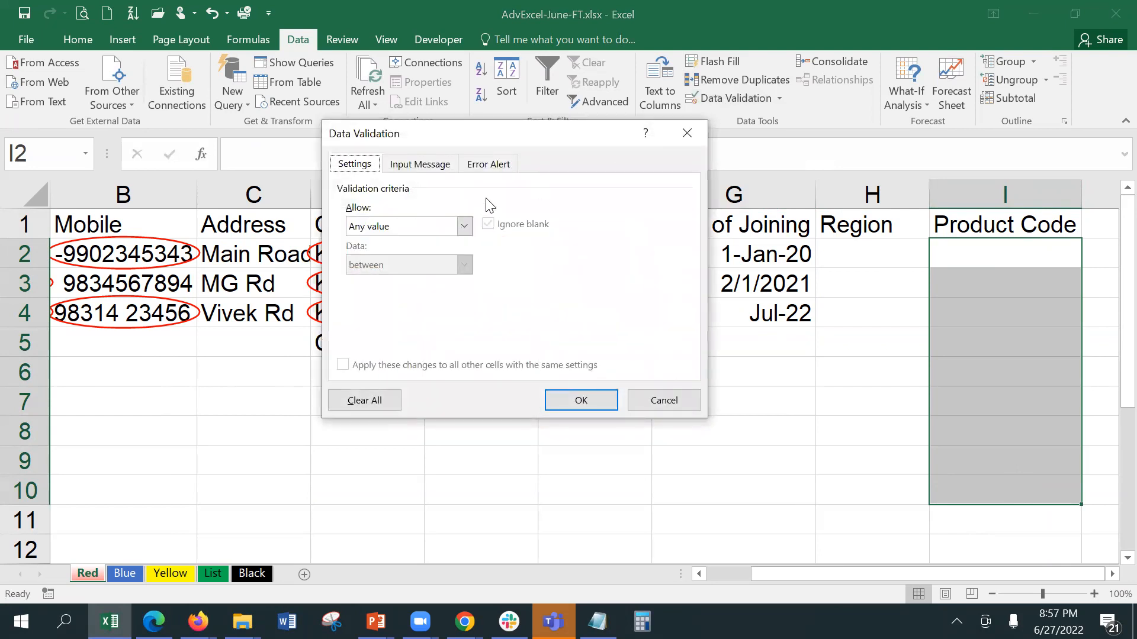
pyautogui.click(406, 228)
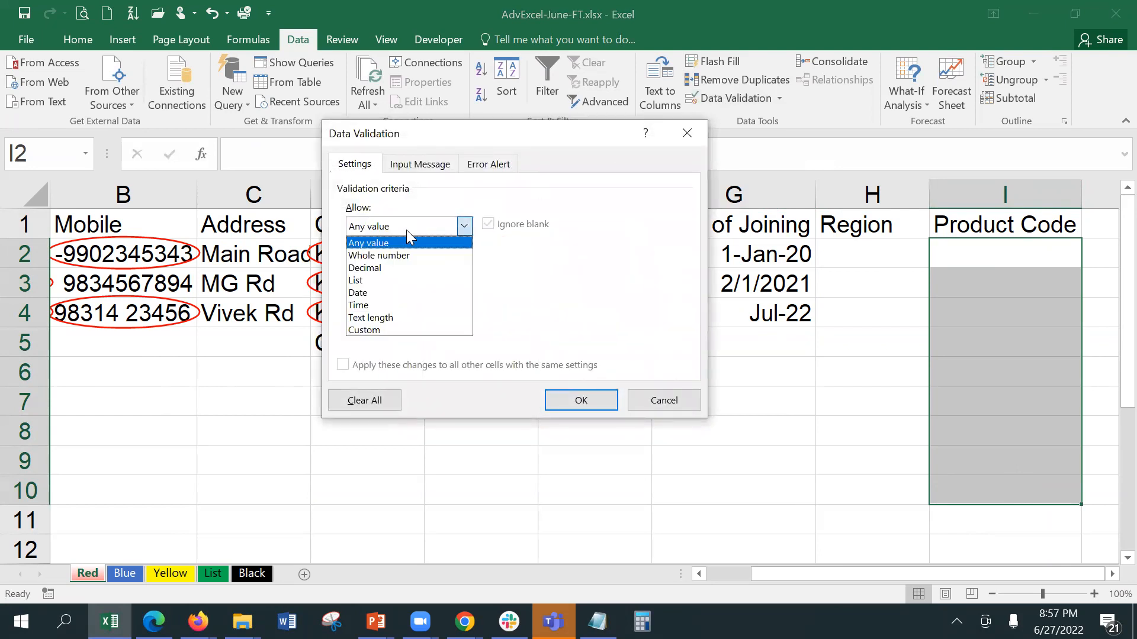
pyautogui.click(408, 318)
pyautogui.click(409, 266)
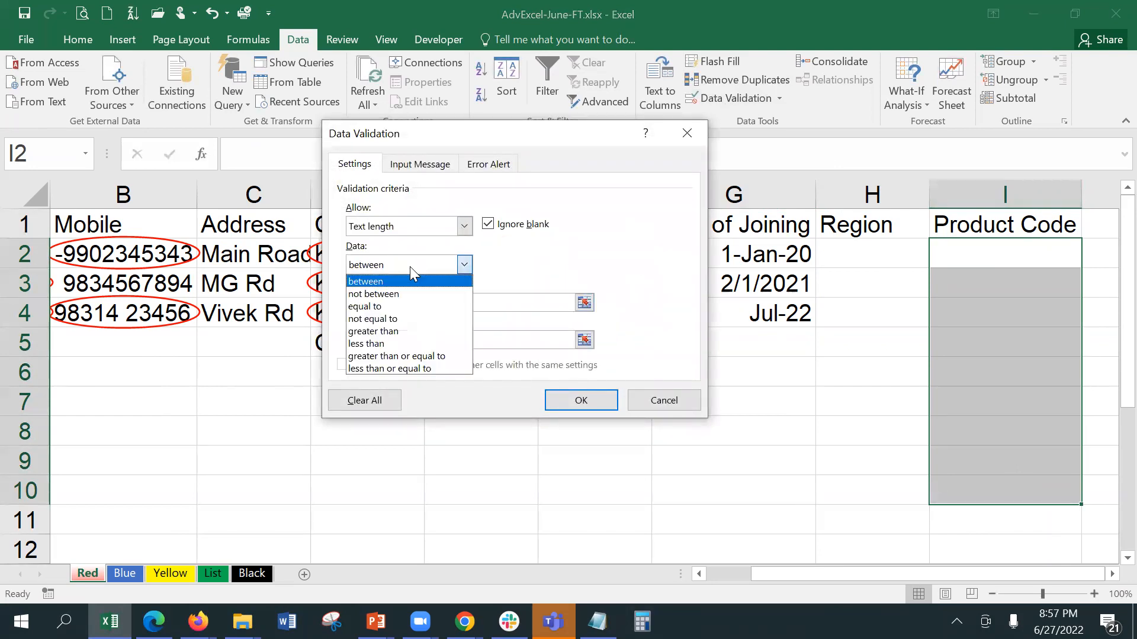
pyautogui.click(420, 306)
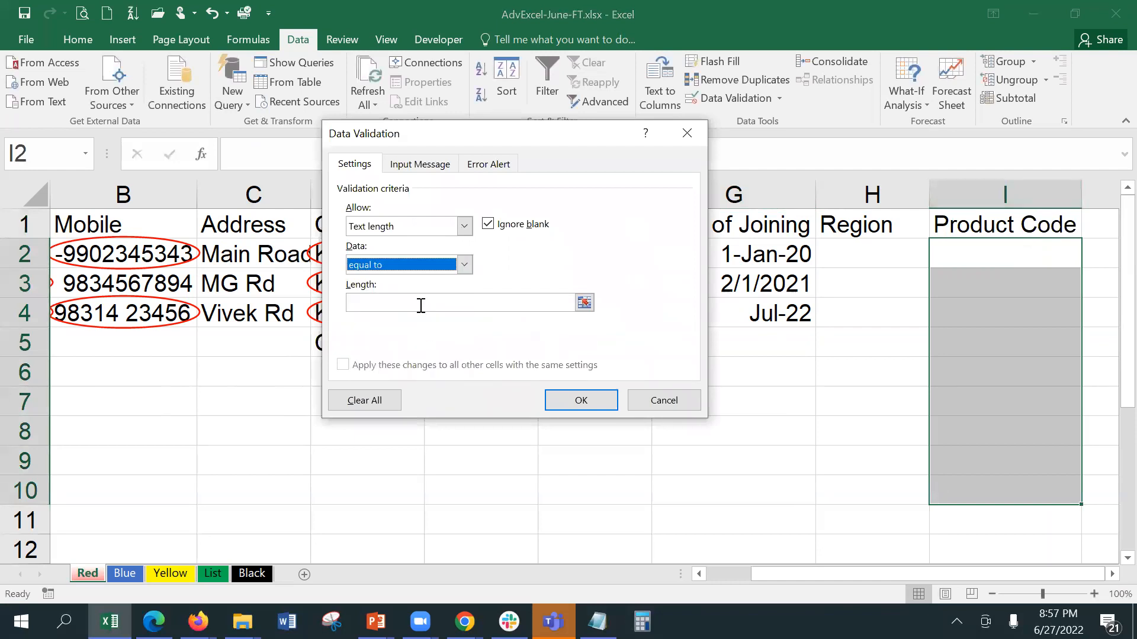
pyautogui.write('6')
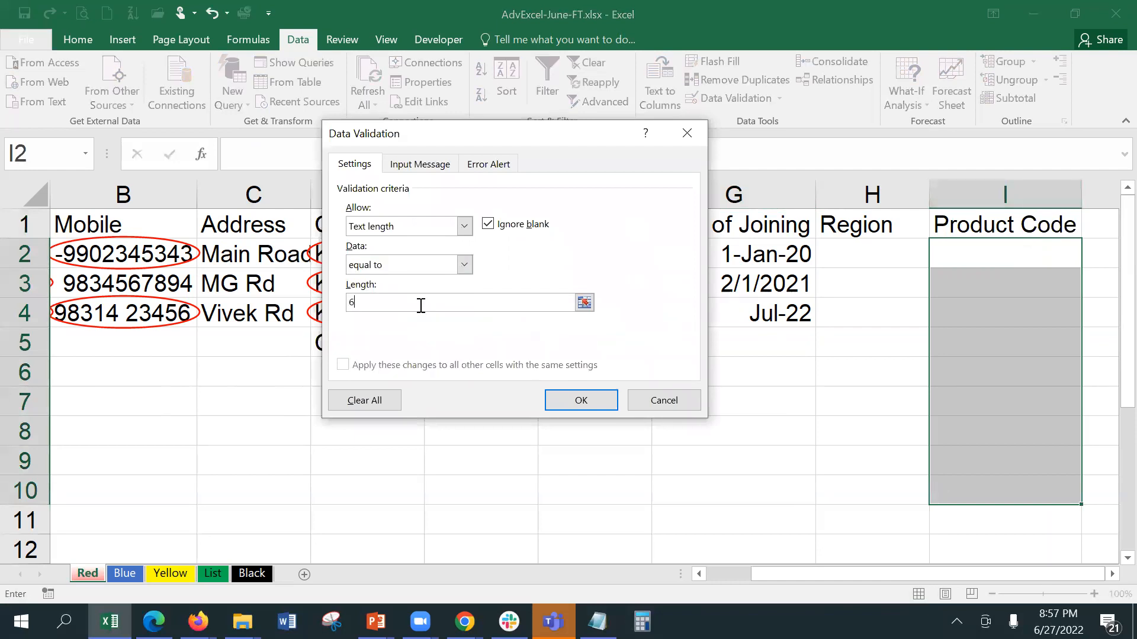
pyautogui.click(582, 401)
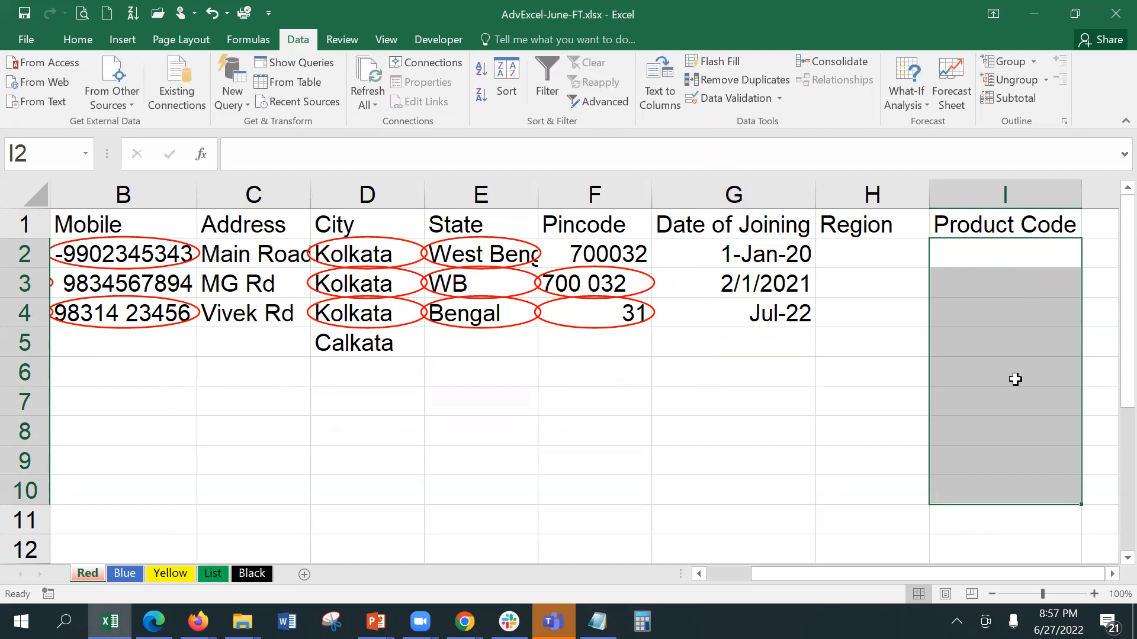
pyautogui.click(977, 254)
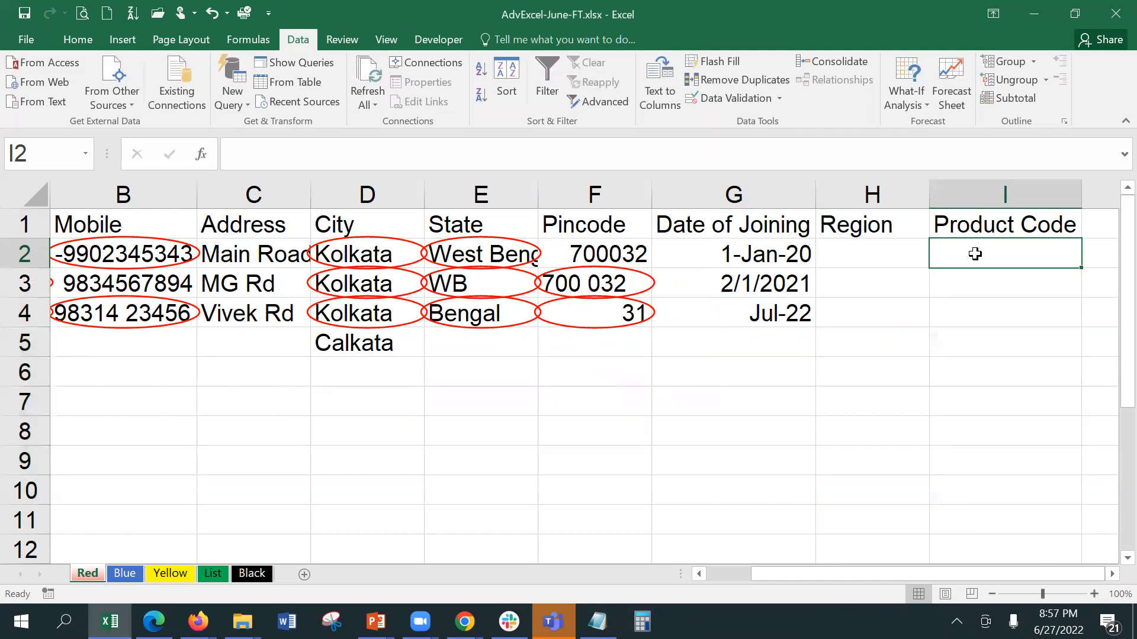
# Step: Try the 7-character code ABC2345 in I2, cancel the rejection, and enter ABC234
pyautogui.doubleClick(976, 255)
pyautogui.write('ABC')
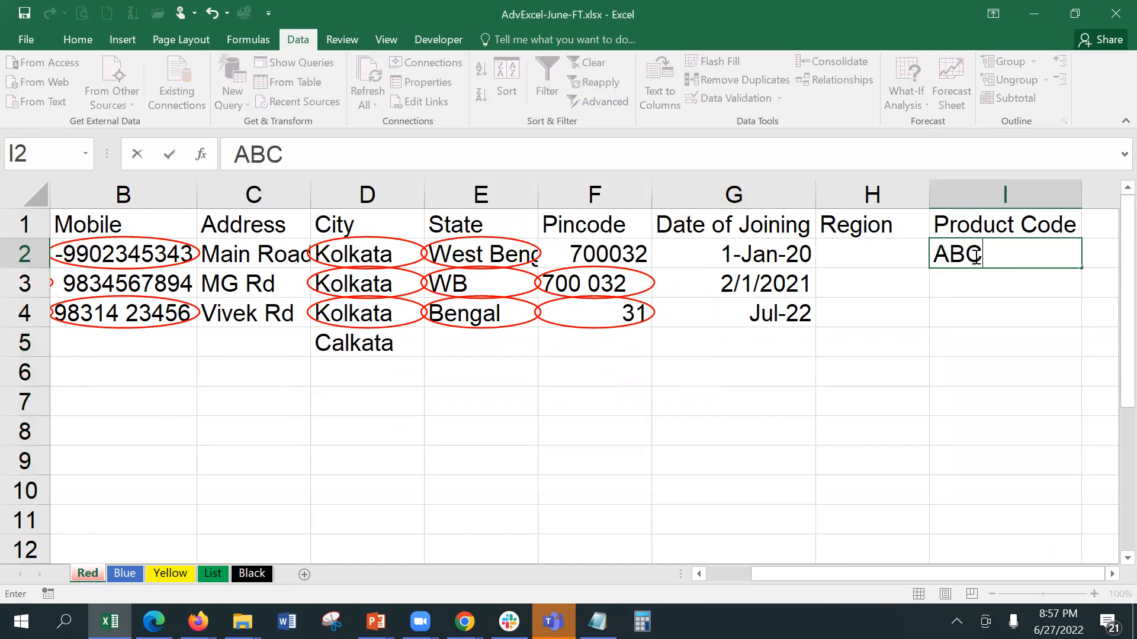
pyautogui.write('2345')
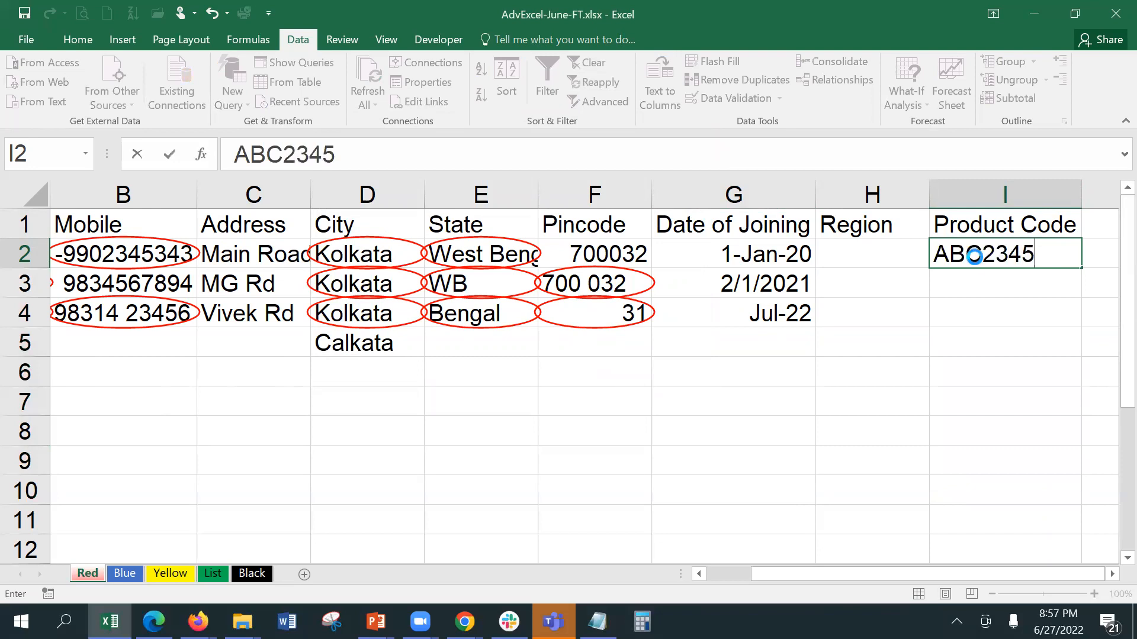
pyautogui.press('Return')
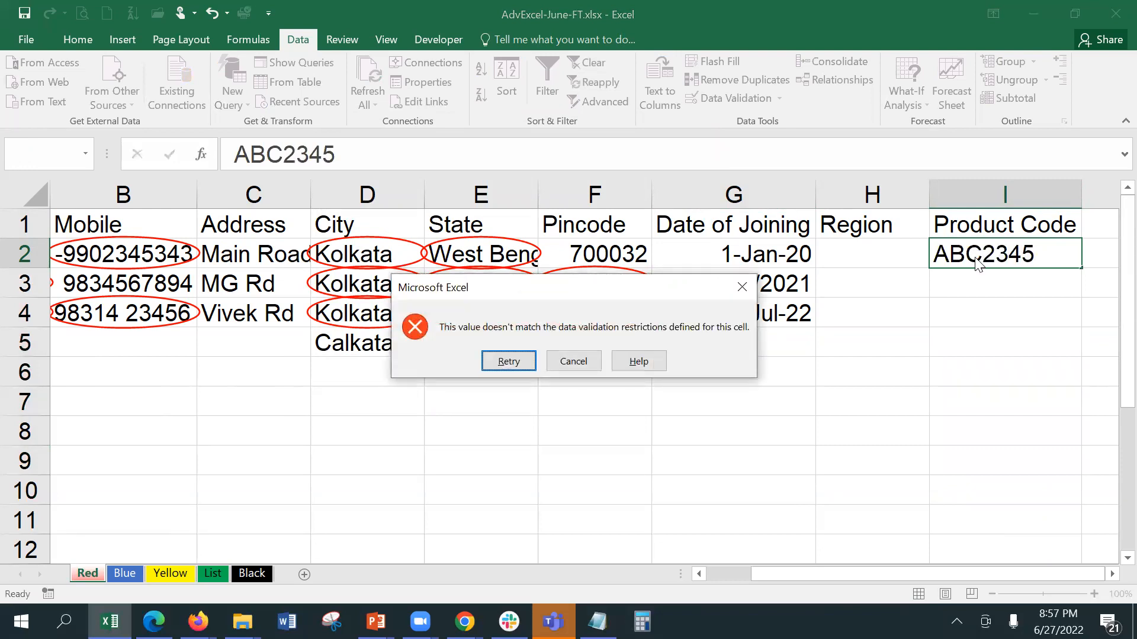
pyautogui.click(569, 364)
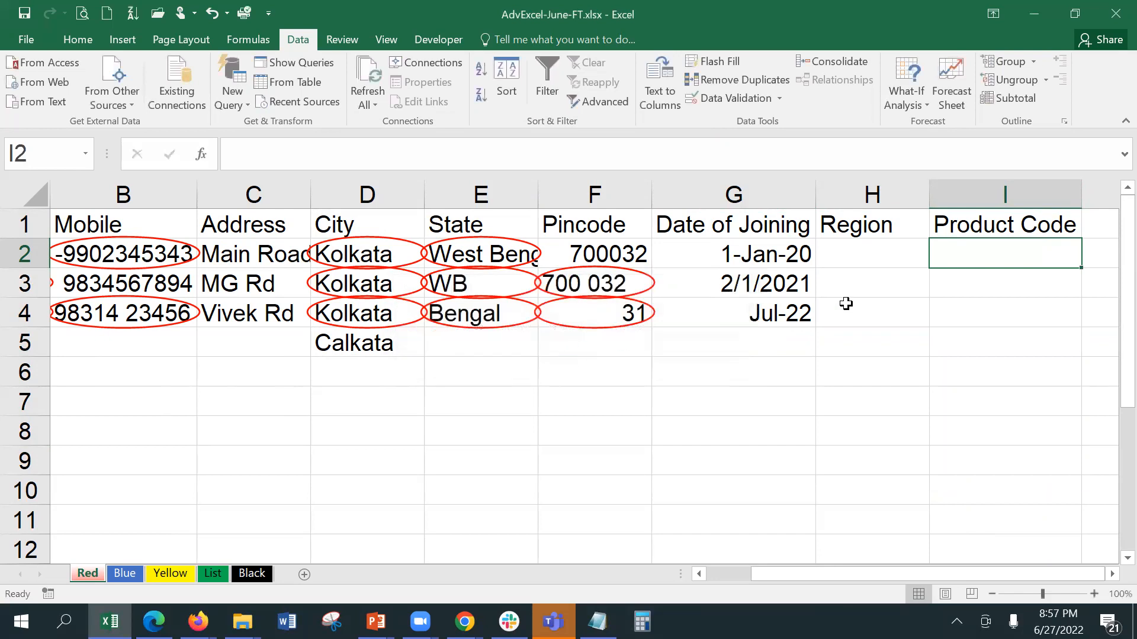
pyautogui.write('ABC2345')
pyautogui.press('BackSpace')
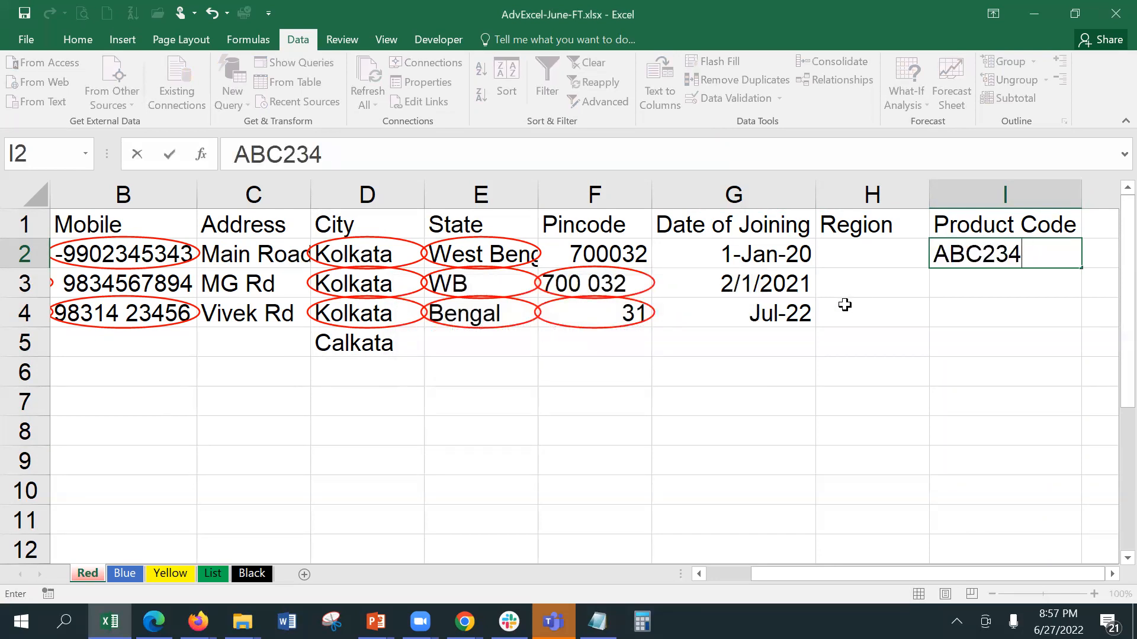
pyautogui.press('Return')
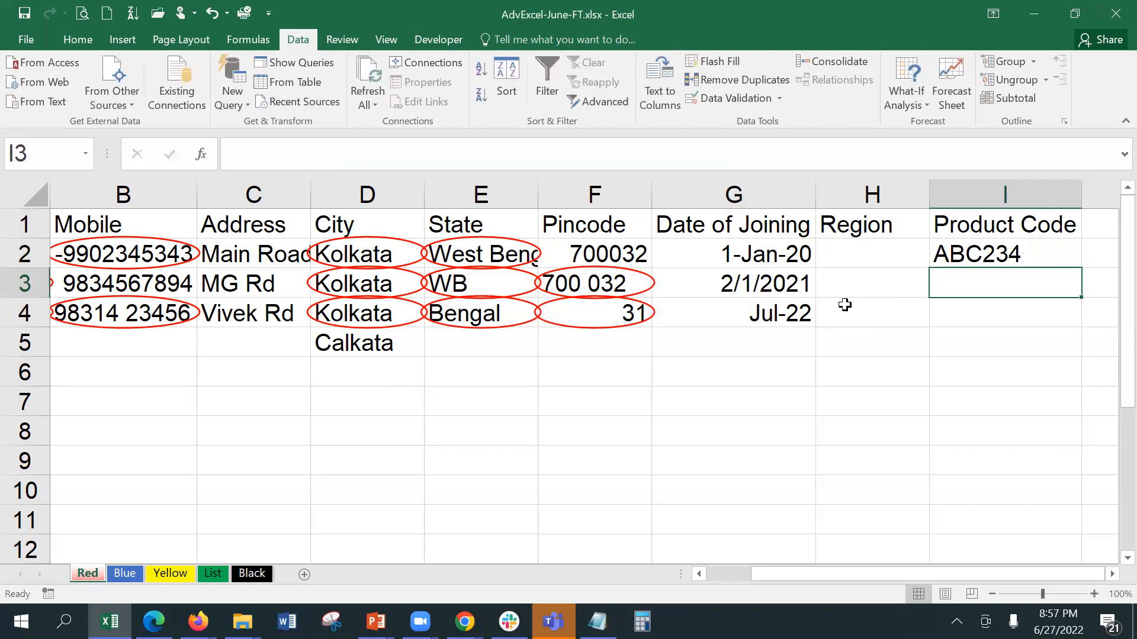
# Step: Enter 23WERT and WE34ER in I3:I4, then save the workbook
pyautogui.write('23WERT')
pyautogui.press('Return')
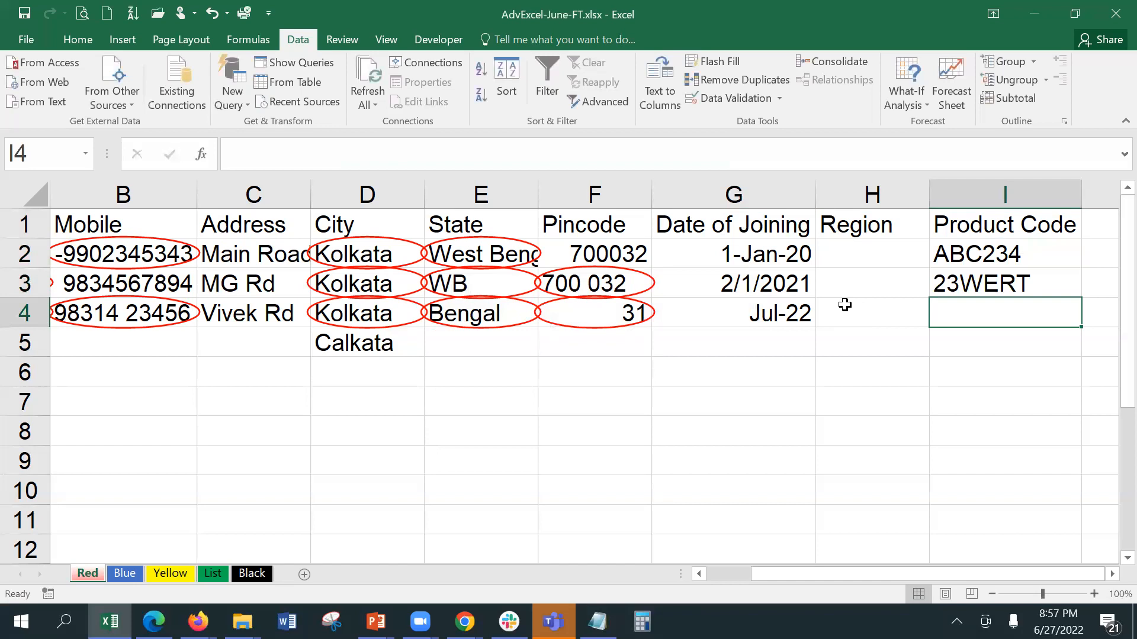
pyautogui.write('WE')
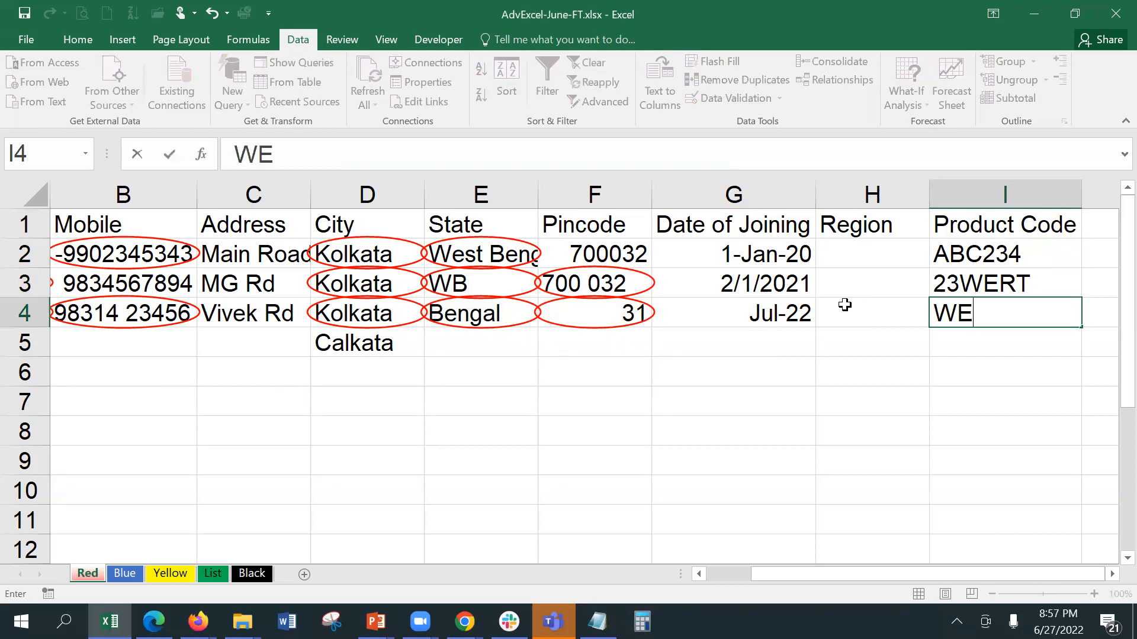
pyautogui.write('34ER')
pyautogui.press('Return')
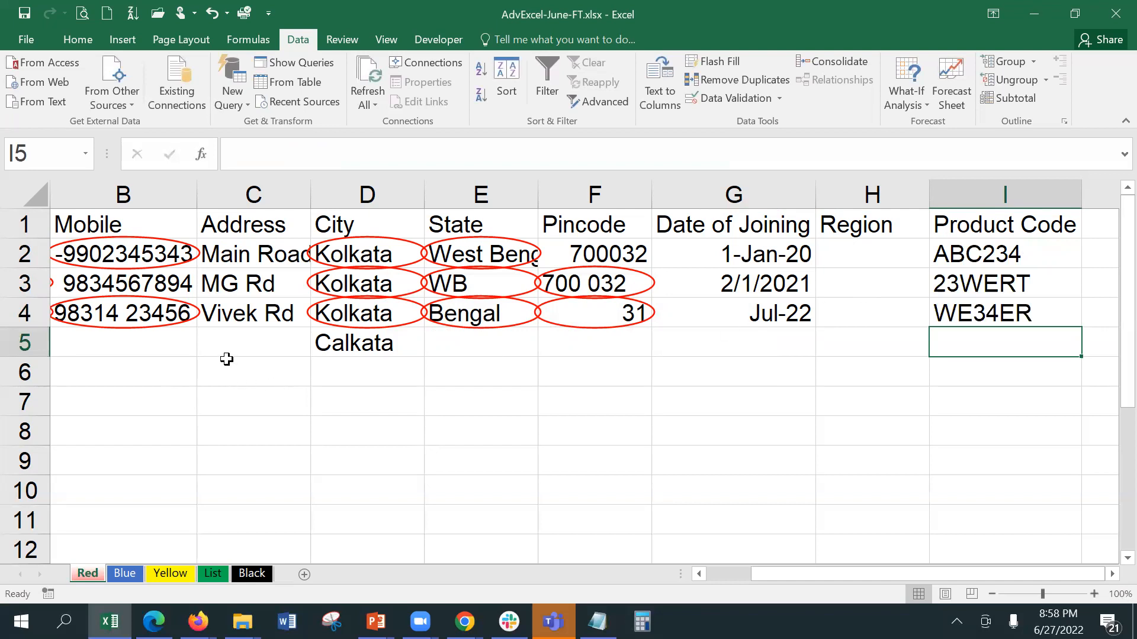
pyautogui.click(24, 12)
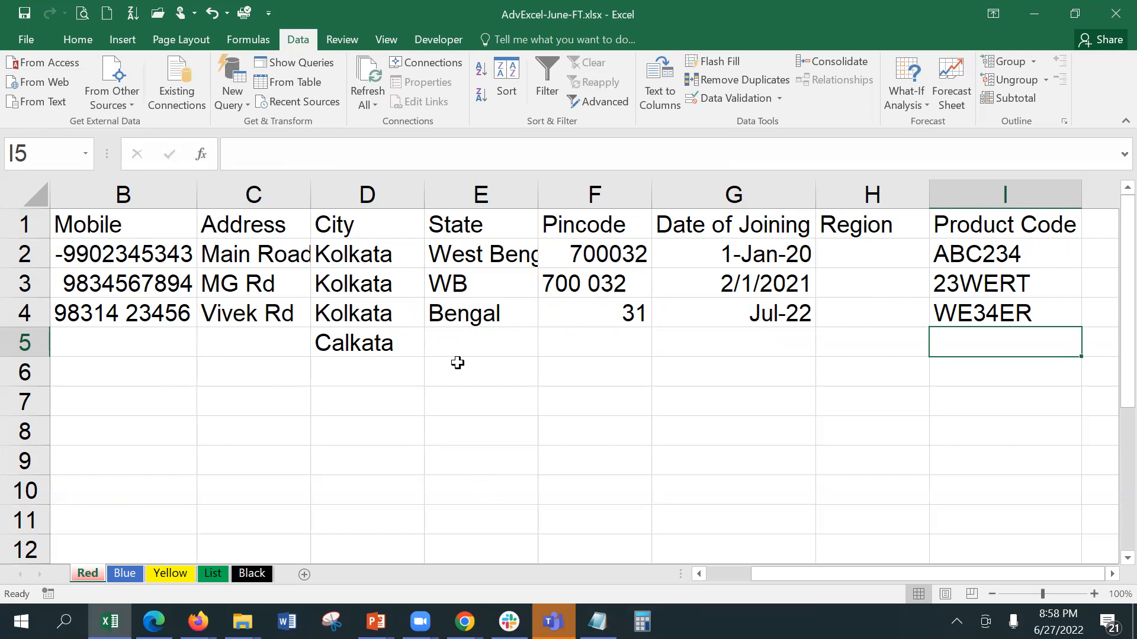
pyautogui.click(1051, 252)
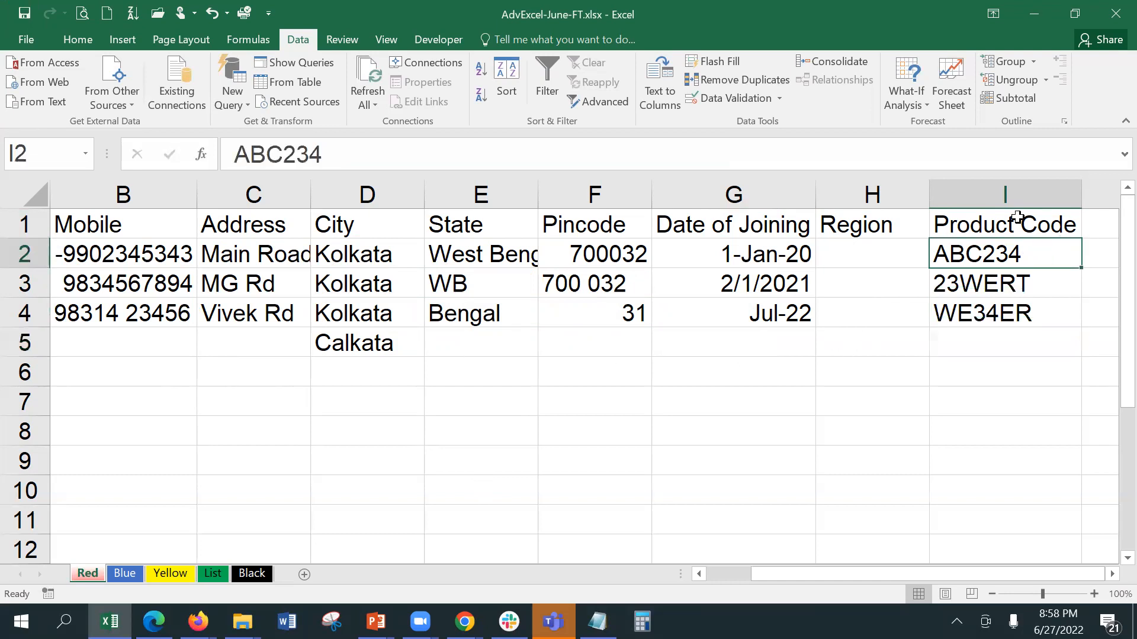
pyautogui.click(717, 95)
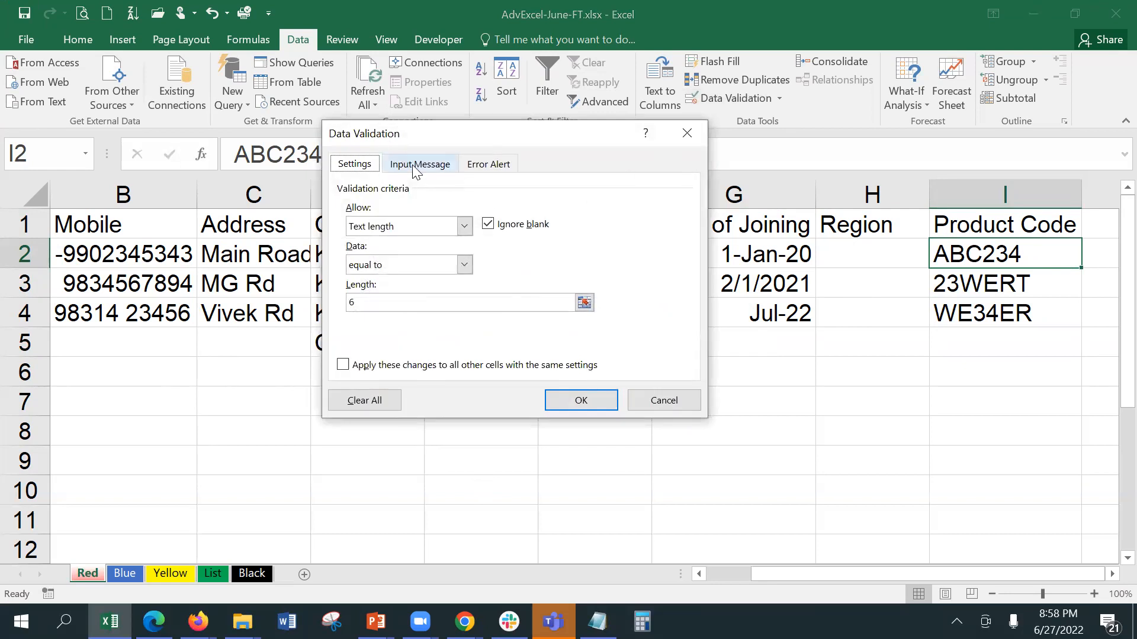
pyautogui.click(441, 270)
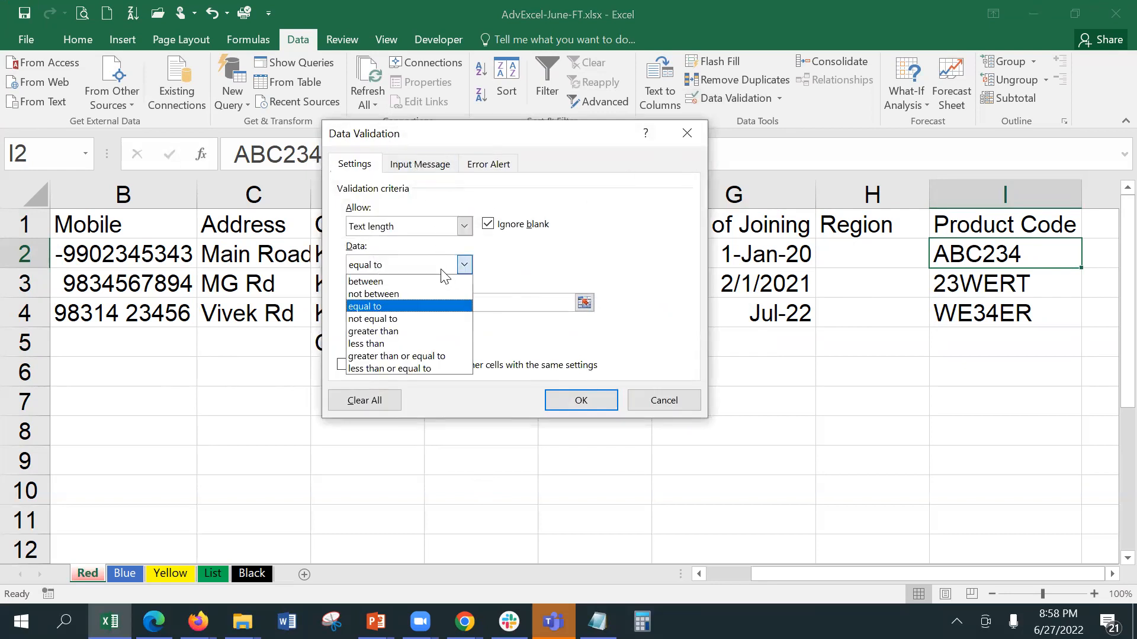
pyautogui.click(428, 229)
pyautogui.click(431, 225)
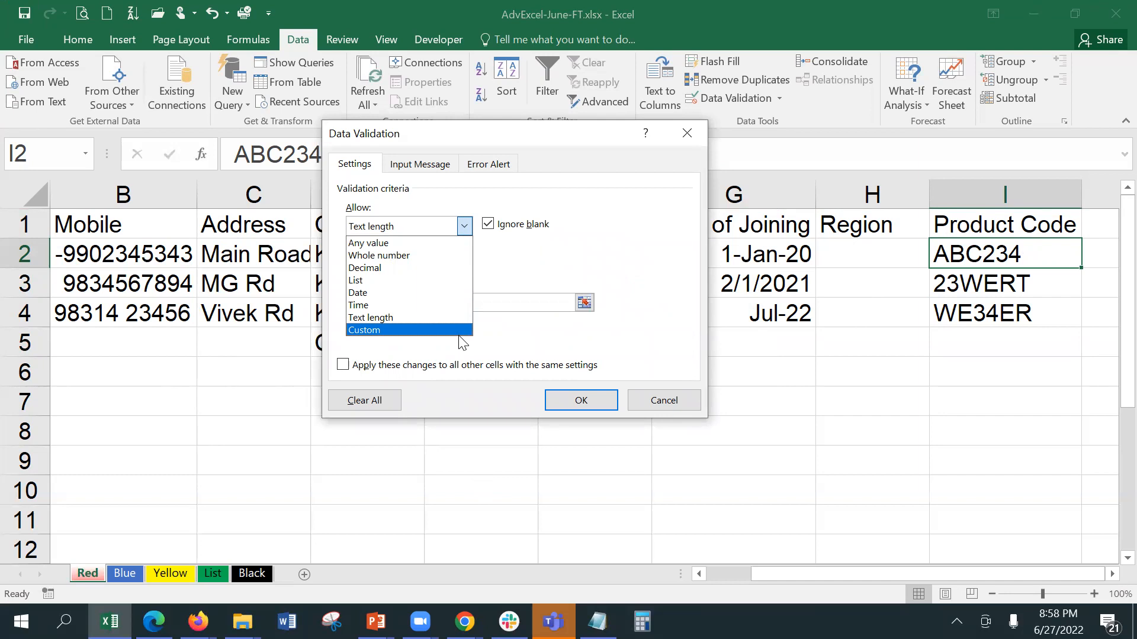
pyautogui.click(664, 400)
pyautogui.click(662, 398)
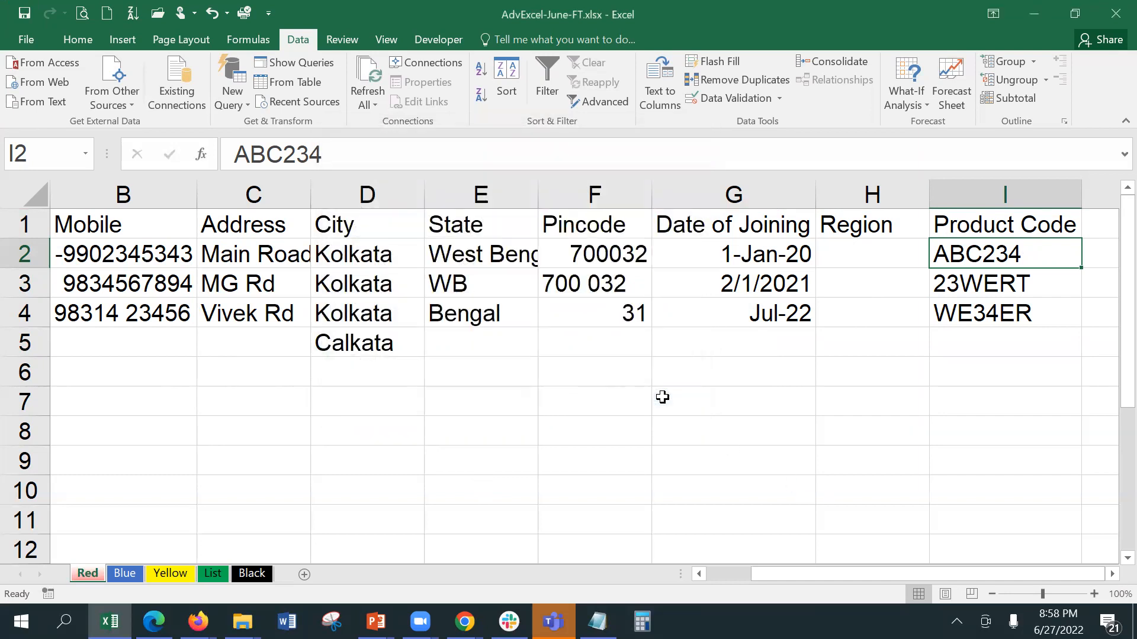
pyautogui.click(663, 398)
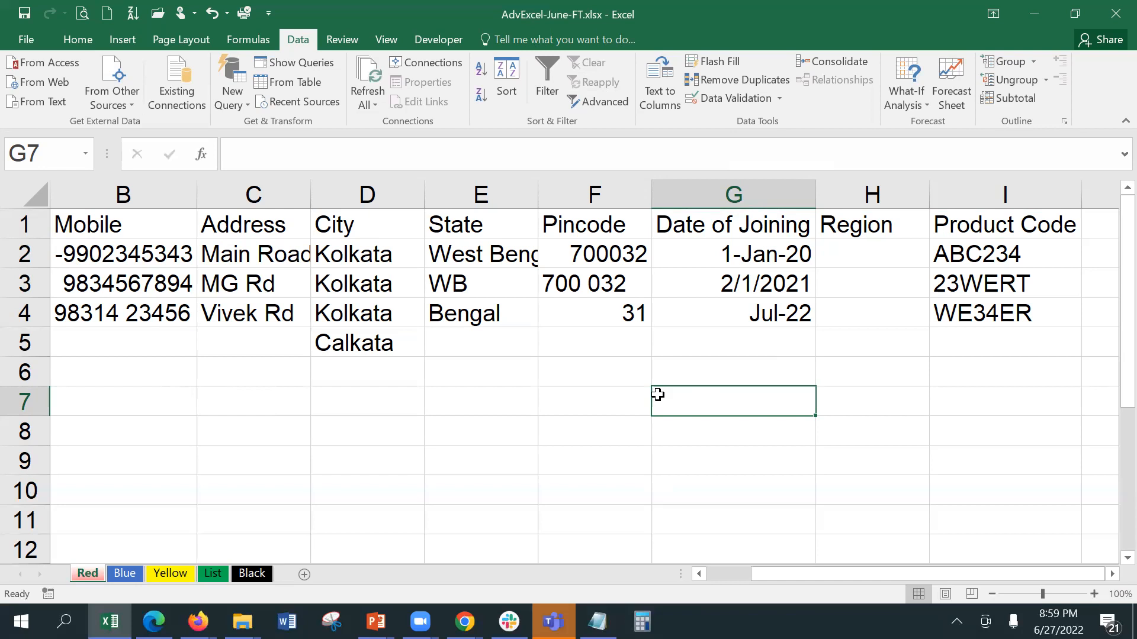
pyautogui.click(289, 403)
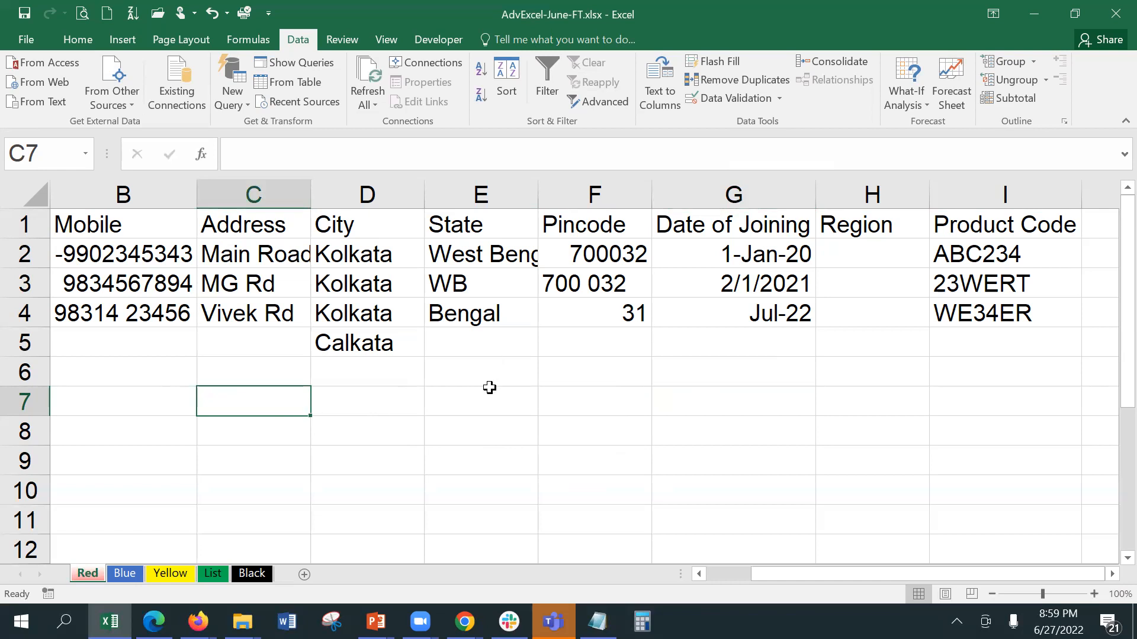
# Step: Try entering Cuisine in B10, then cancel the rejected entry
pyautogui.scroll(-1, 489, 388)
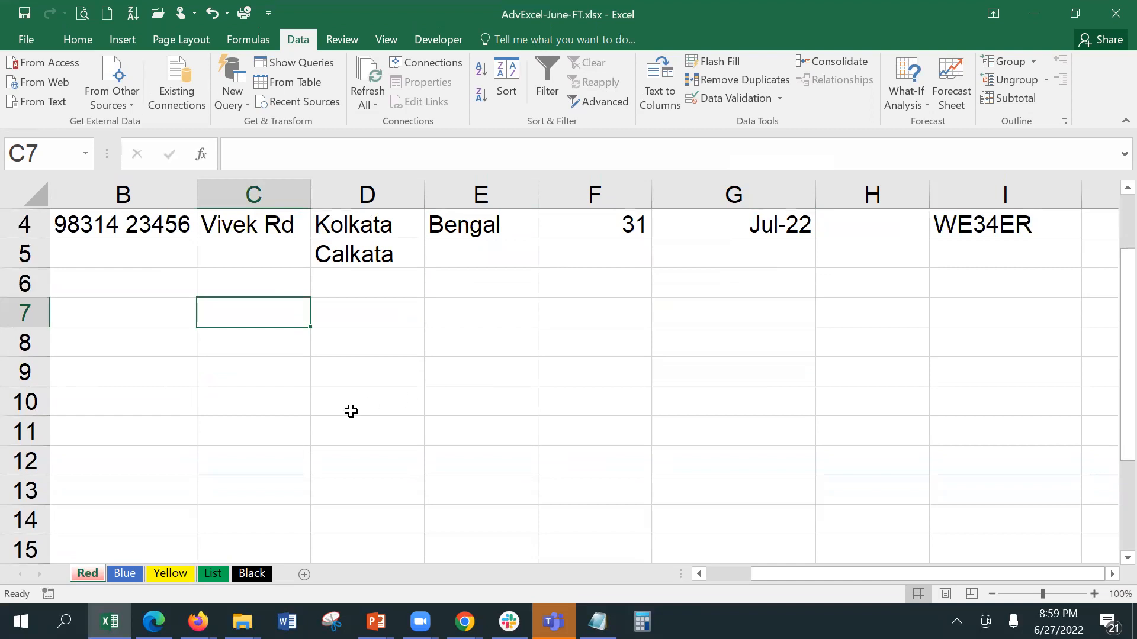
pyautogui.click(146, 396)
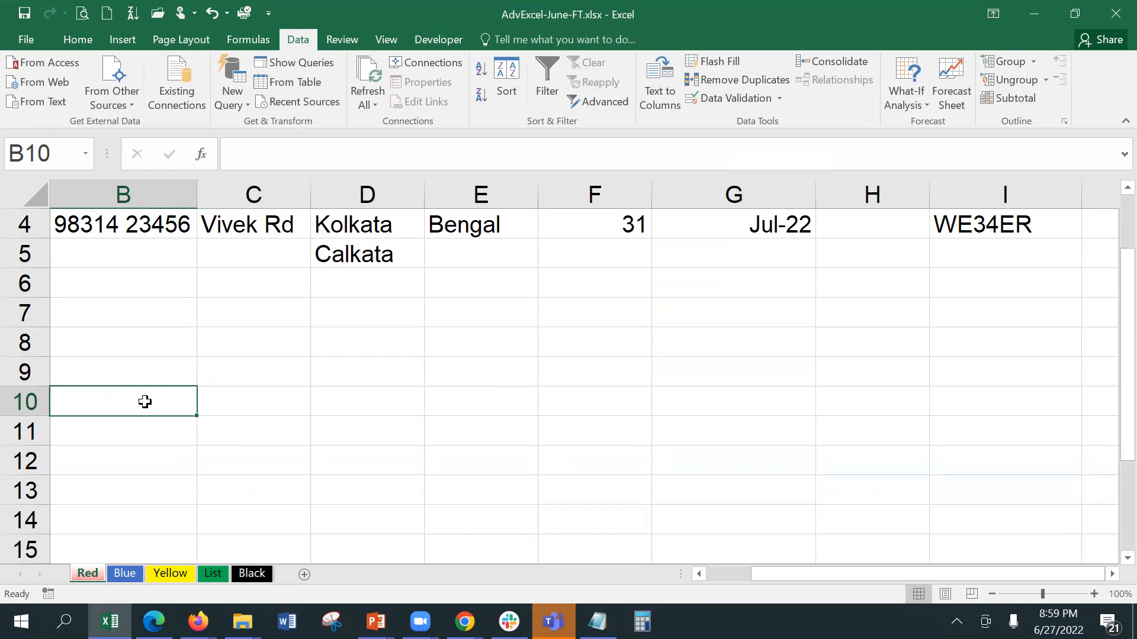
pyautogui.write('C')
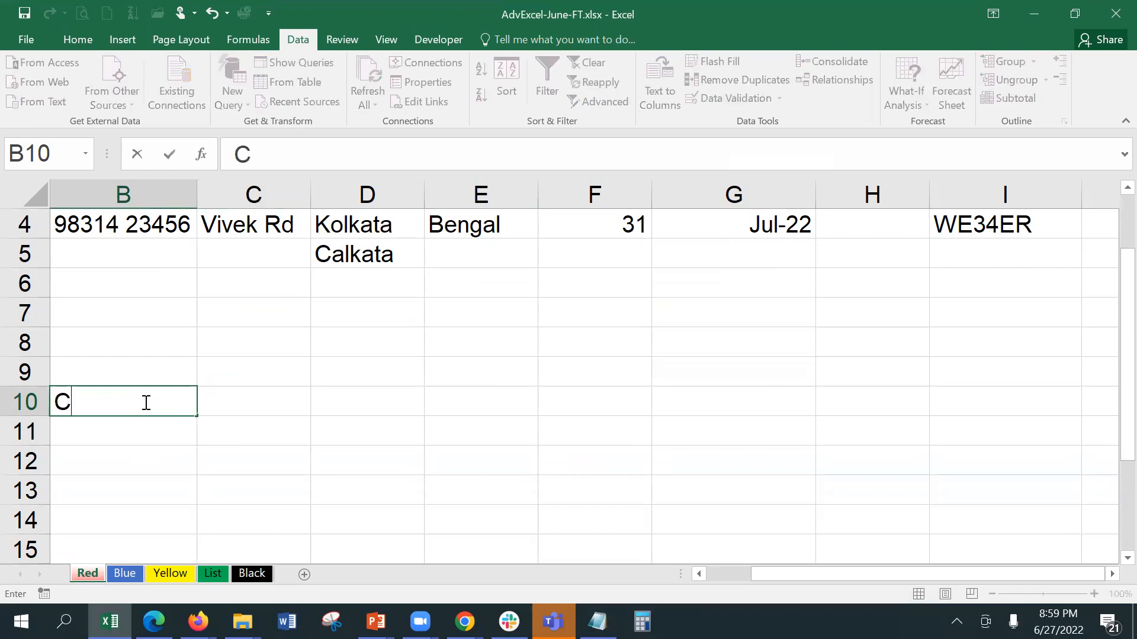
pyautogui.write('uisine')
pyautogui.press('Return')
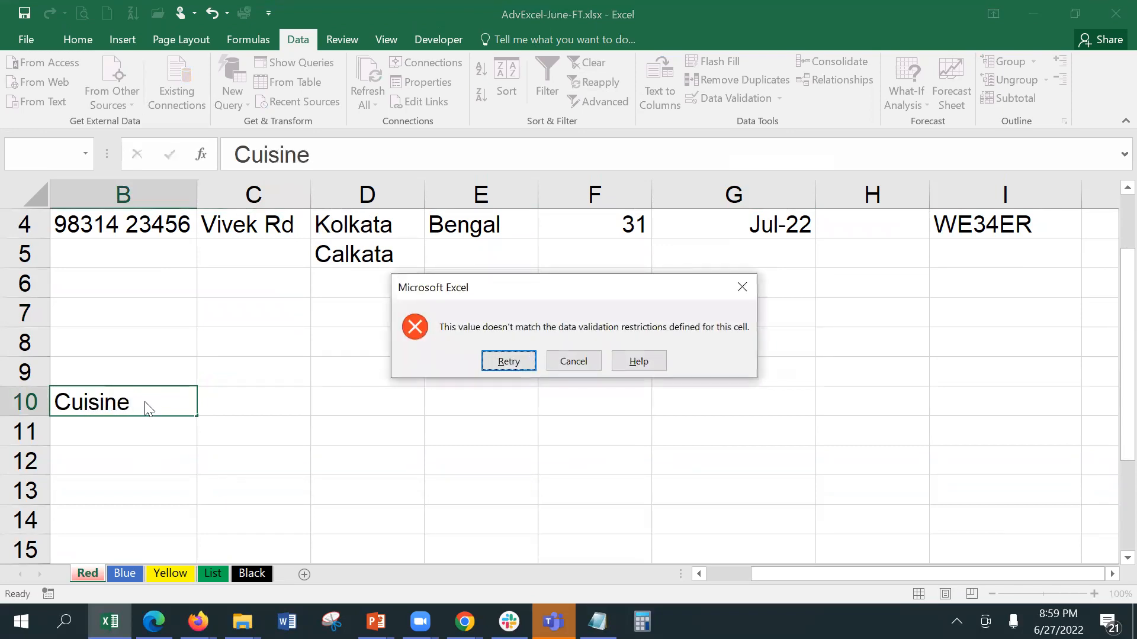
pyautogui.click(592, 360)
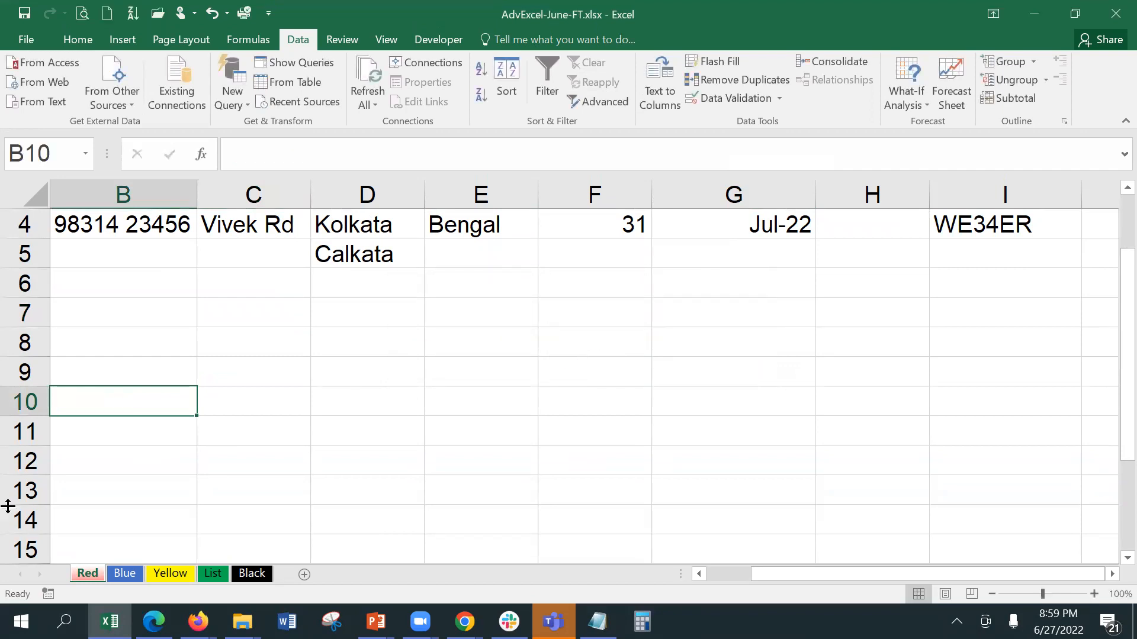
# Step: Enter Cuisine in B11 and Menu in C11, then go to the List sheet
pyautogui.scroll(-2, 95, 376)
pyautogui.click(106, 254)
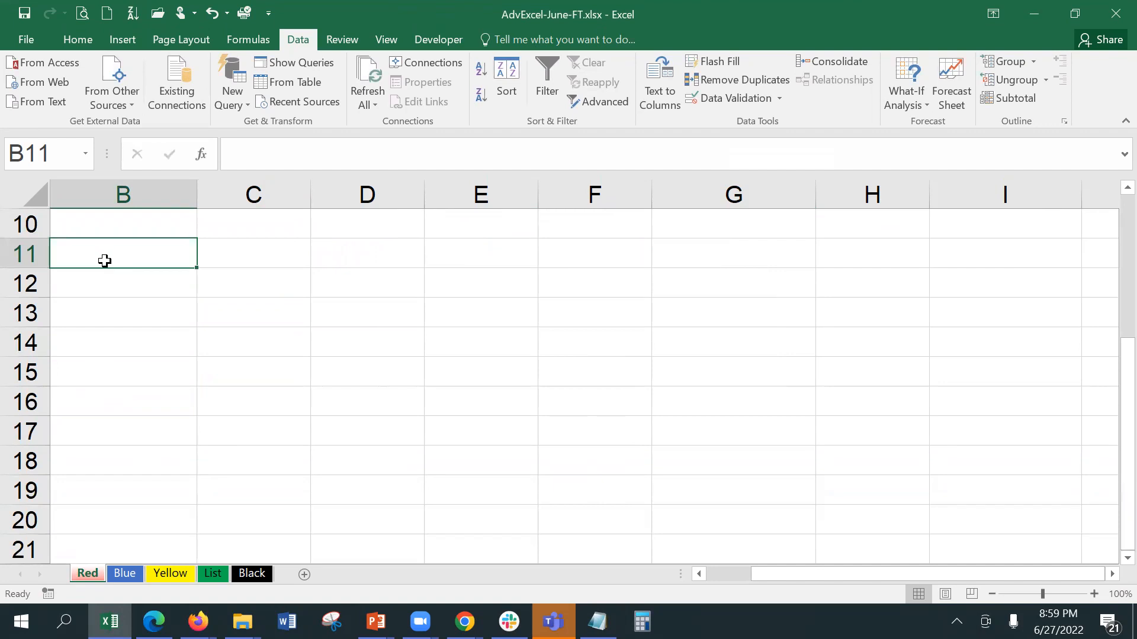
pyautogui.write('uisine')
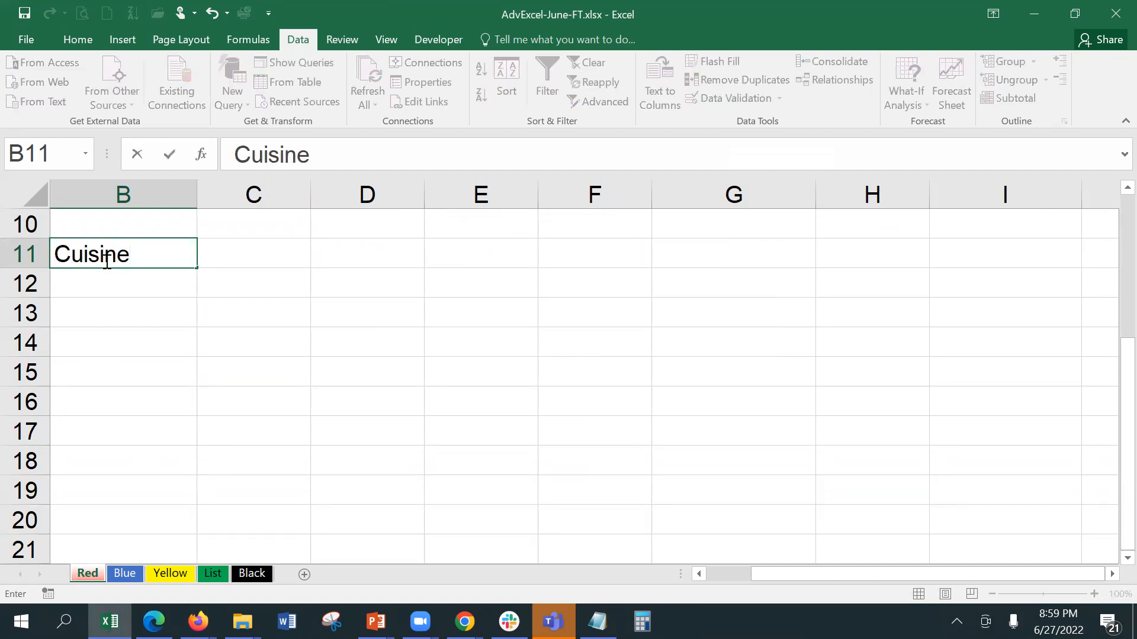
pyautogui.press('Tab')
pyautogui.write('Menu')
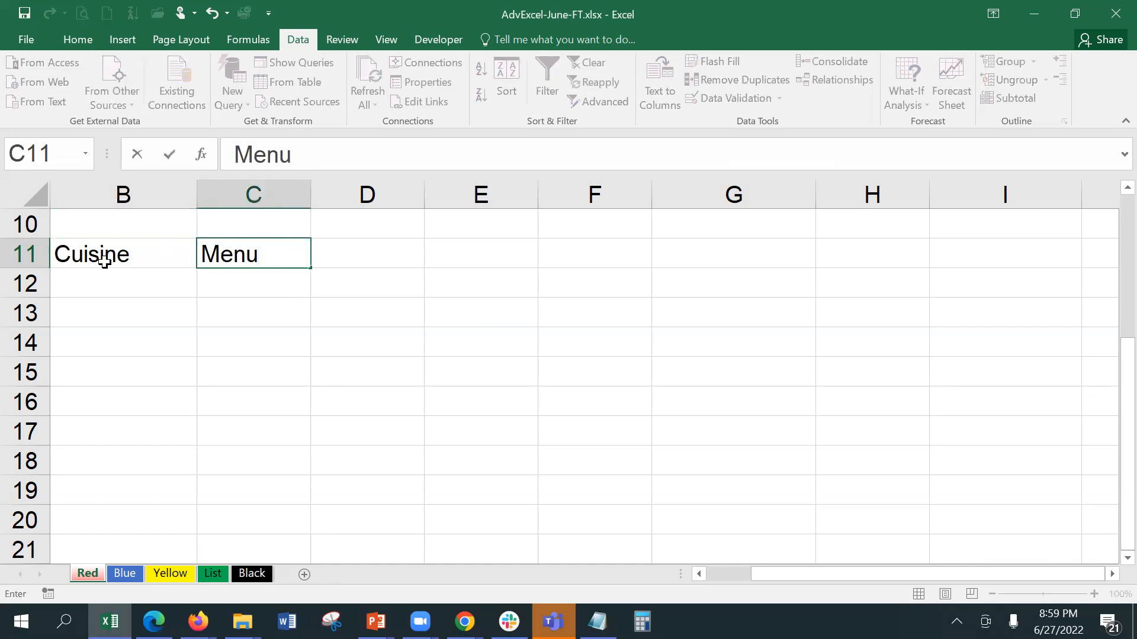
pyautogui.press('Return')
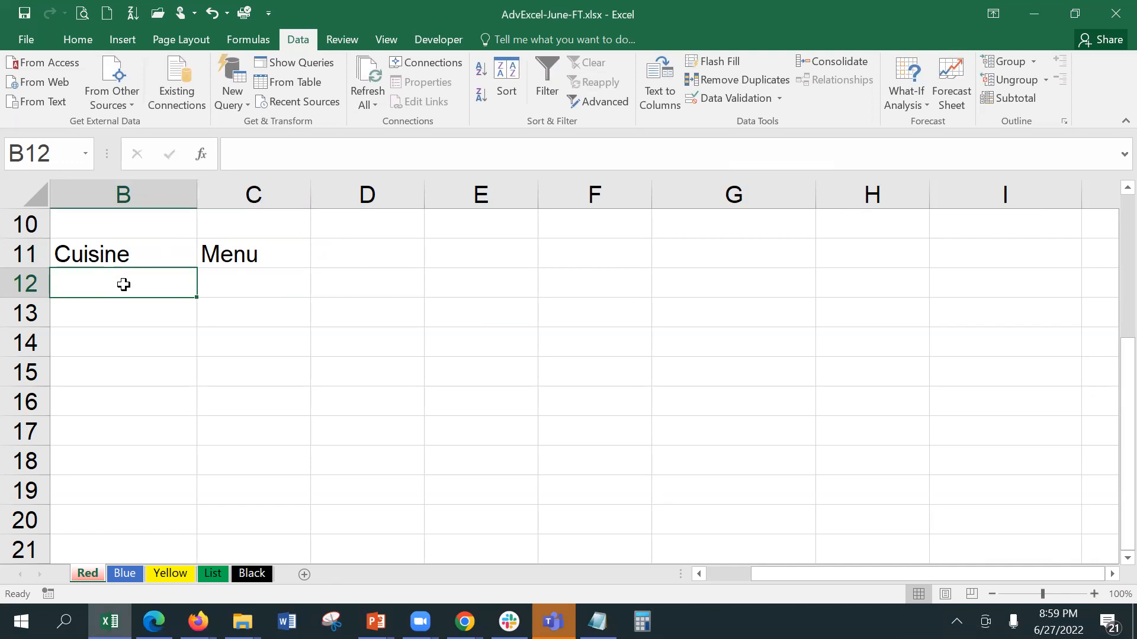
pyautogui.click(209, 574)
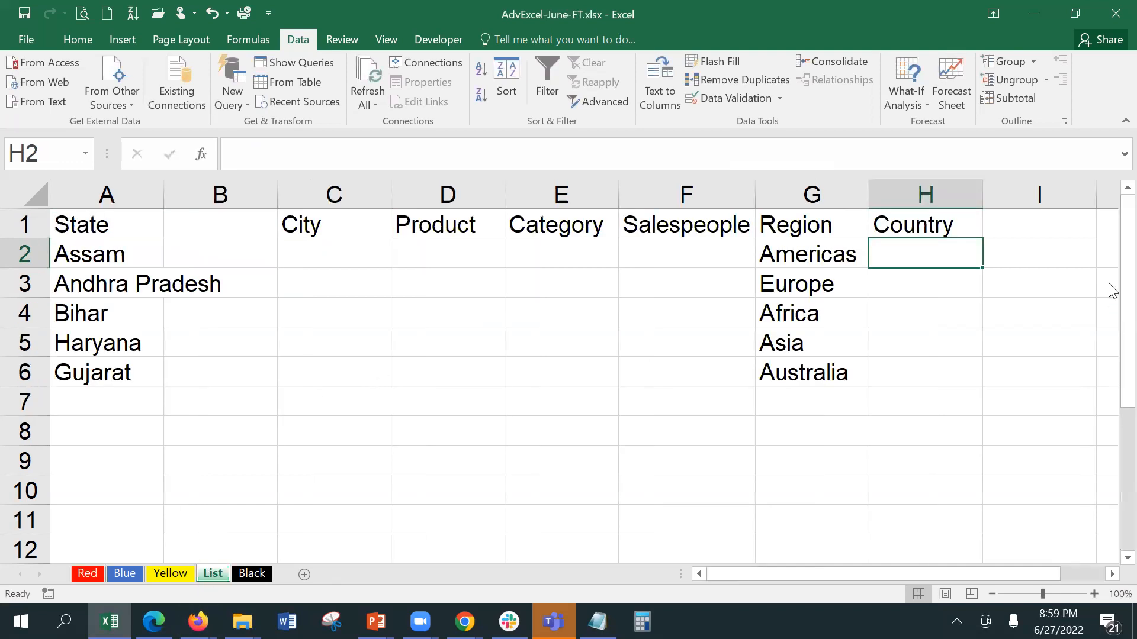
# Step: Type a Cuisine header in I1 with Indian, Chinese, Continental and Mughlai below it
pyautogui.click(1064, 224)
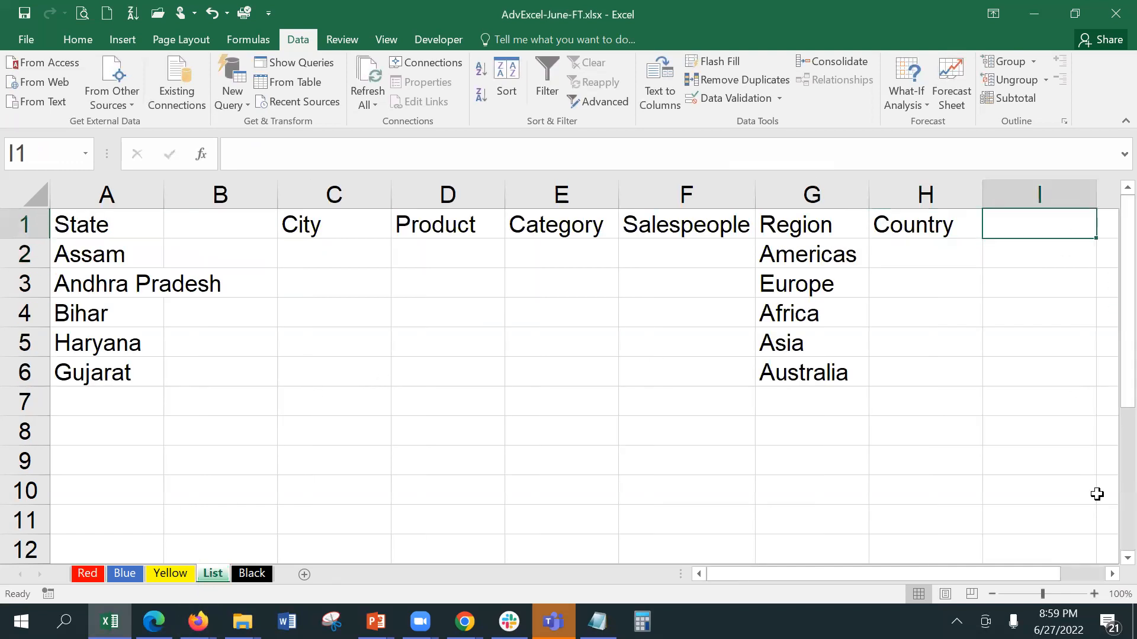
pyautogui.click(1112, 574)
pyautogui.write('C')
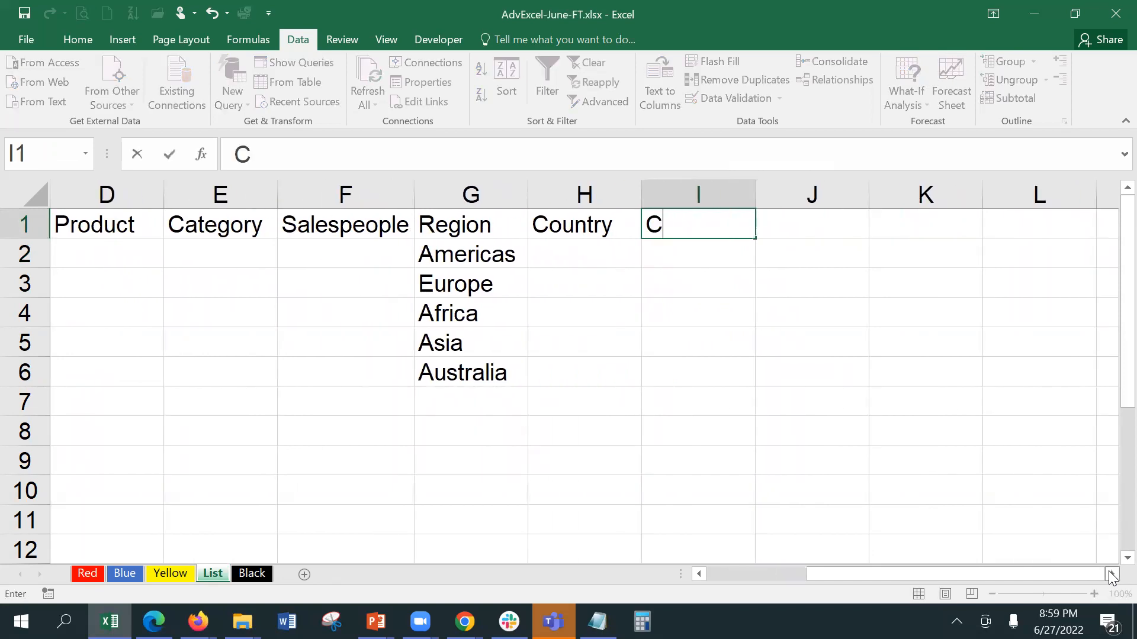
pyautogui.write('us')
pyautogui.press('BackSpace')
pyautogui.write('isine')
pyautogui.press('Return')
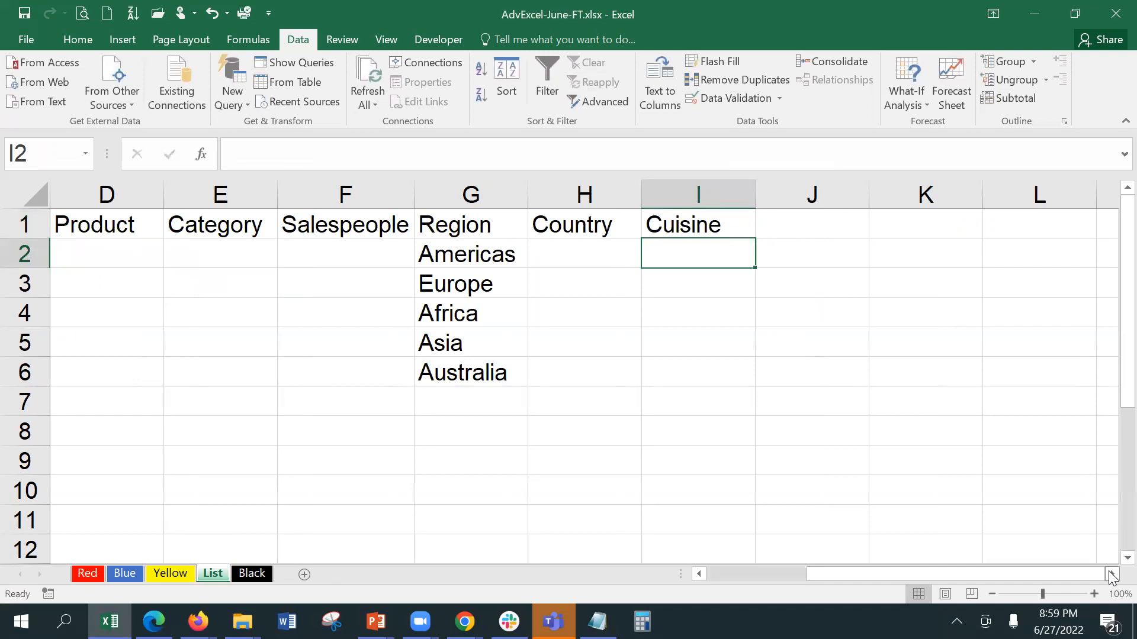
pyautogui.write('Indian')
pyautogui.press('Return')
pyautogui.write('Chinese')
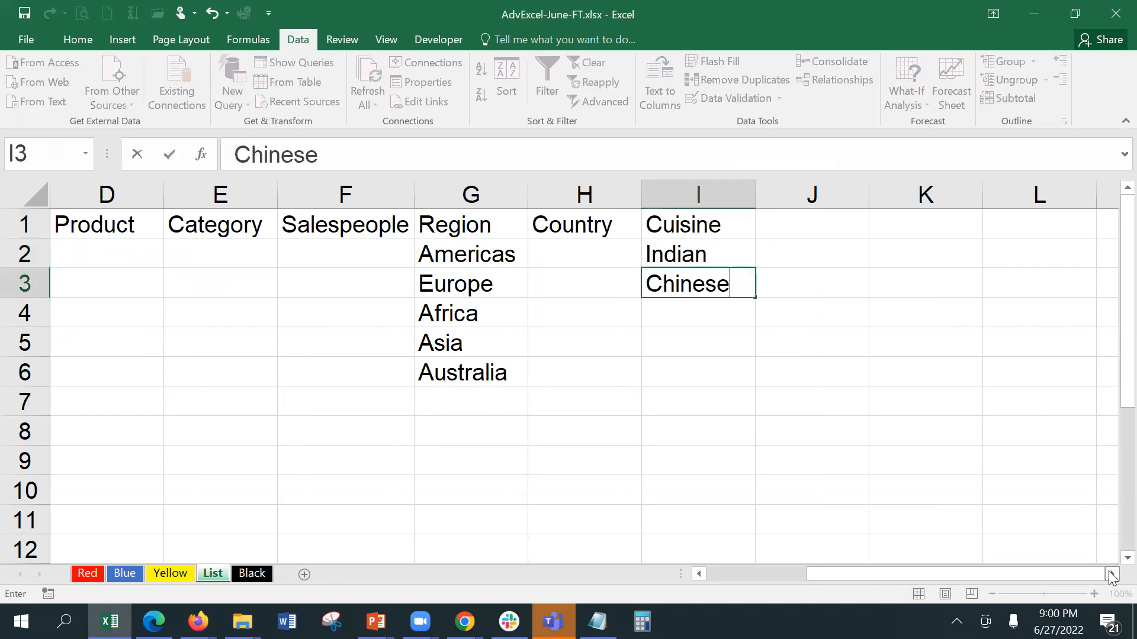
pyautogui.press('Return')
pyautogui.write('Conti')
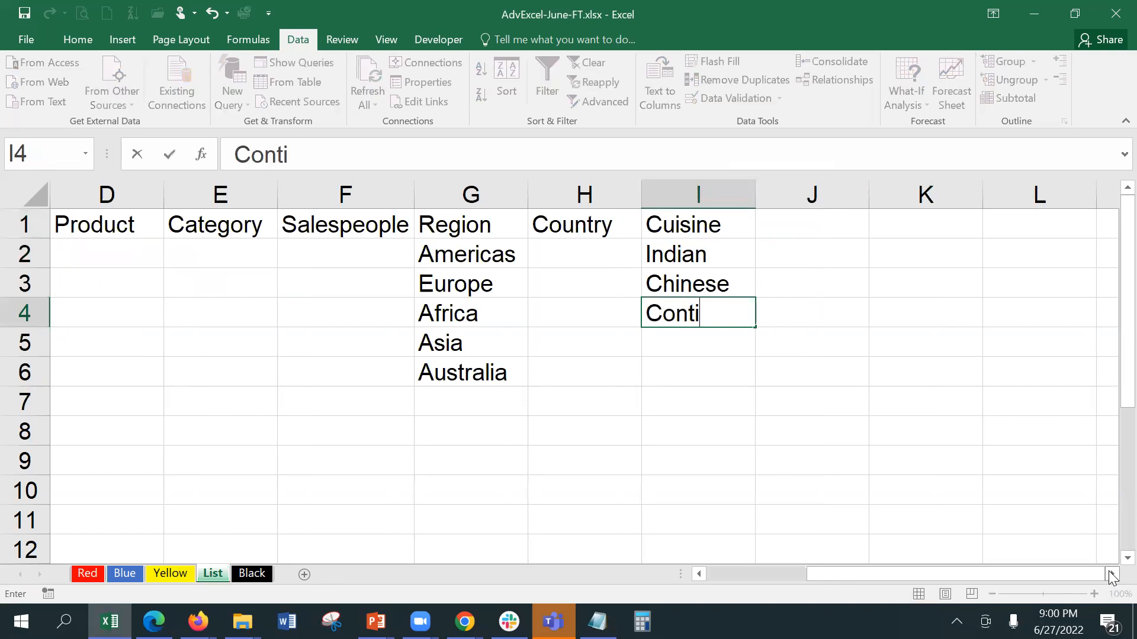
pyautogui.write('nental')
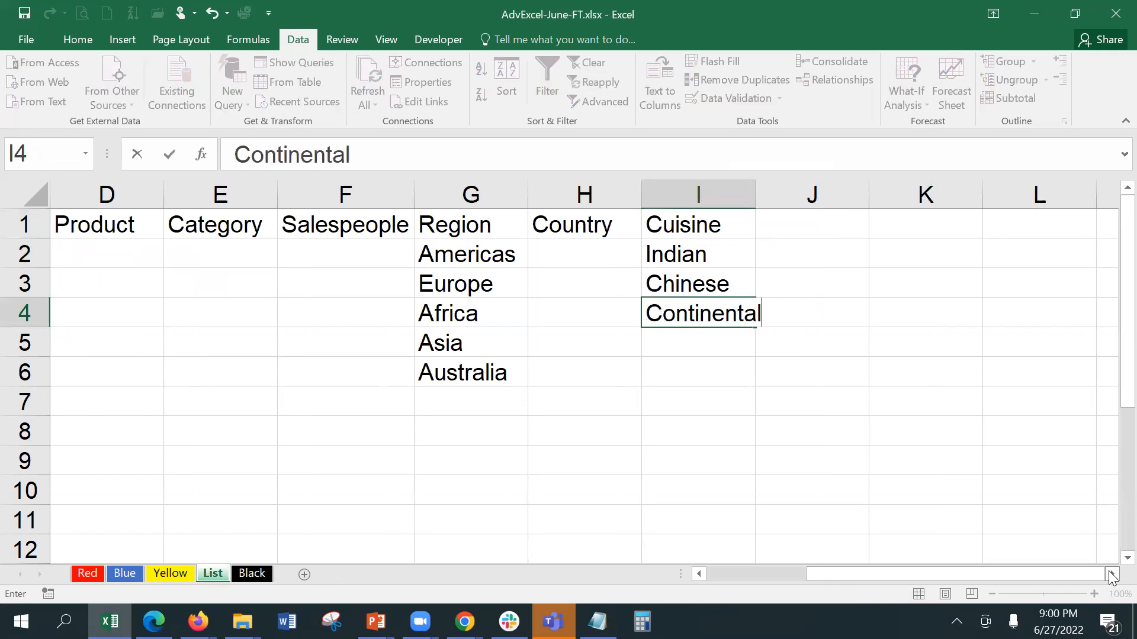
pyautogui.press('Return')
pyautogui.write('Mu')
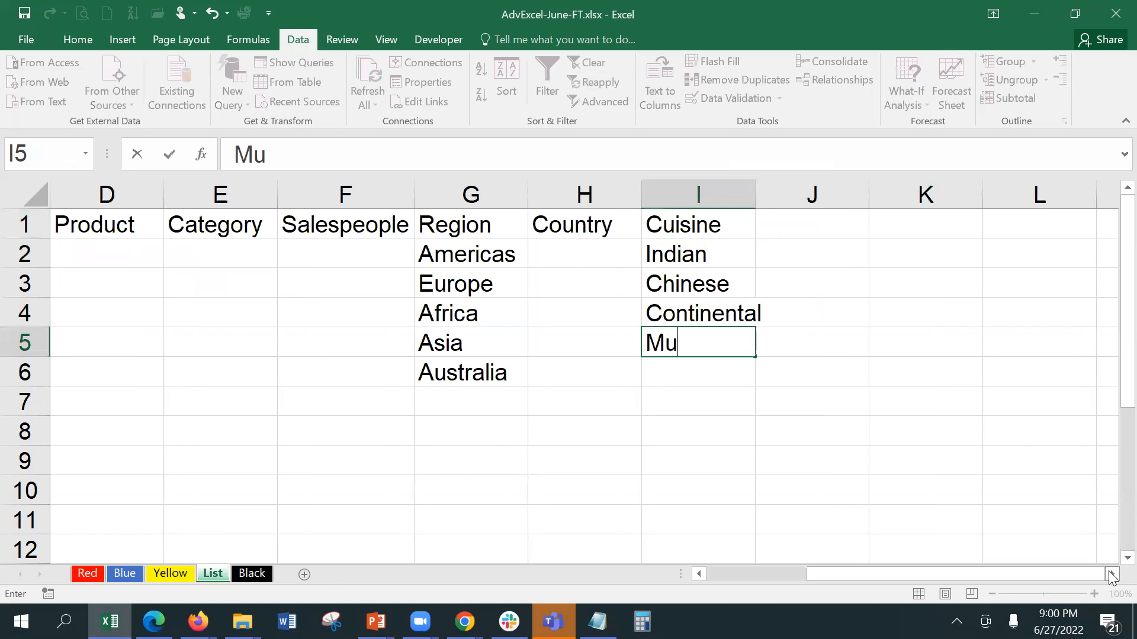
pyautogui.write('ghlai')
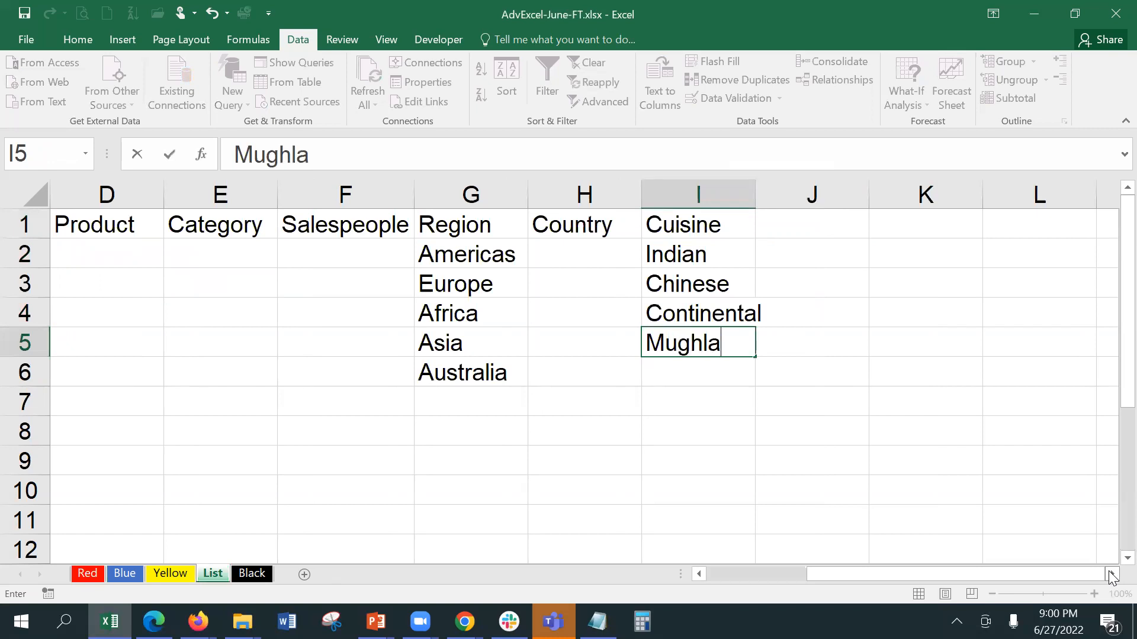
pyautogui.press('Tab')
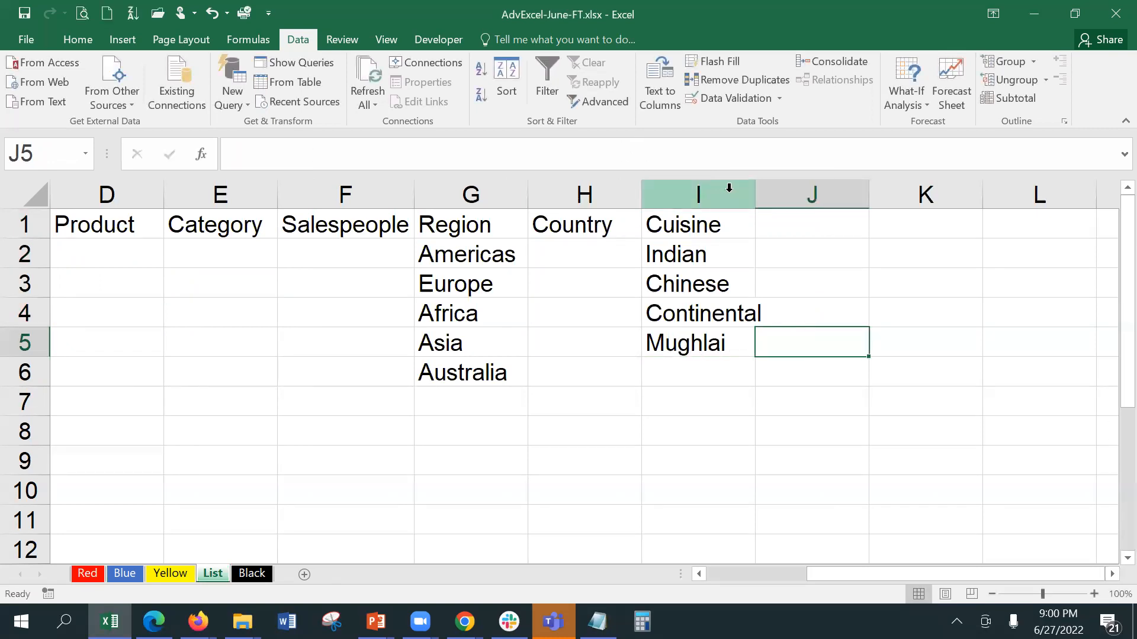
# Step: Widen column I and sort I2:I5 A to Z using the current selection only
pyautogui.moveTo(753, 198); pyautogui.dragTo(766, 198)
pyautogui.moveTo(713, 251); pyautogui.dragTo(719, 345)
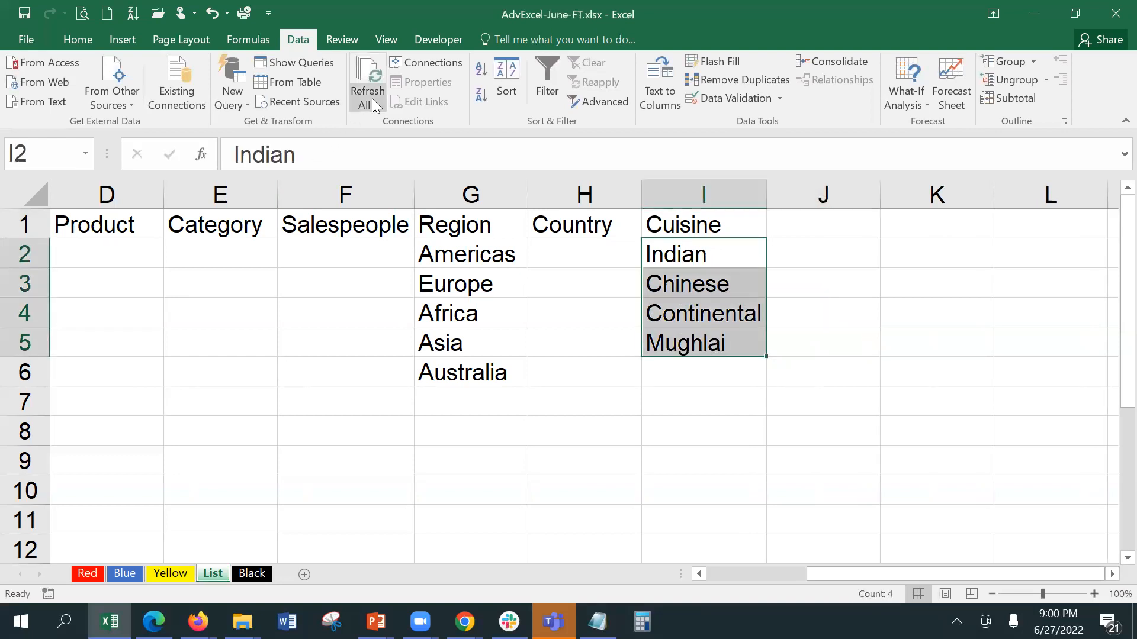
pyautogui.click(477, 78)
pyautogui.click(583, 334)
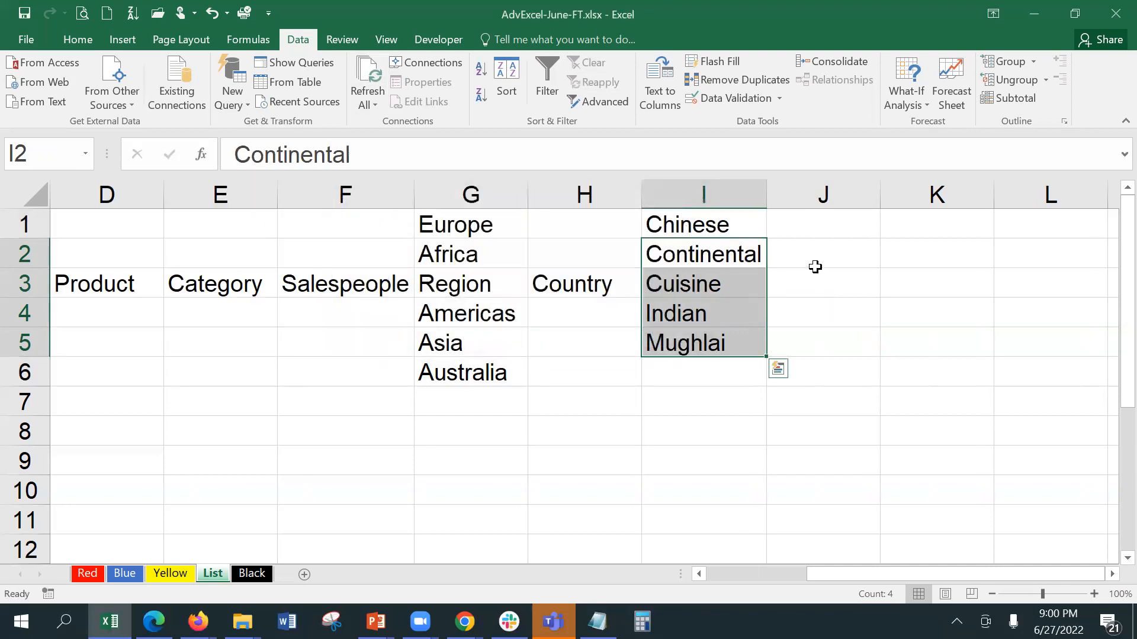
pyautogui.hotkey('ctrl', 'z')
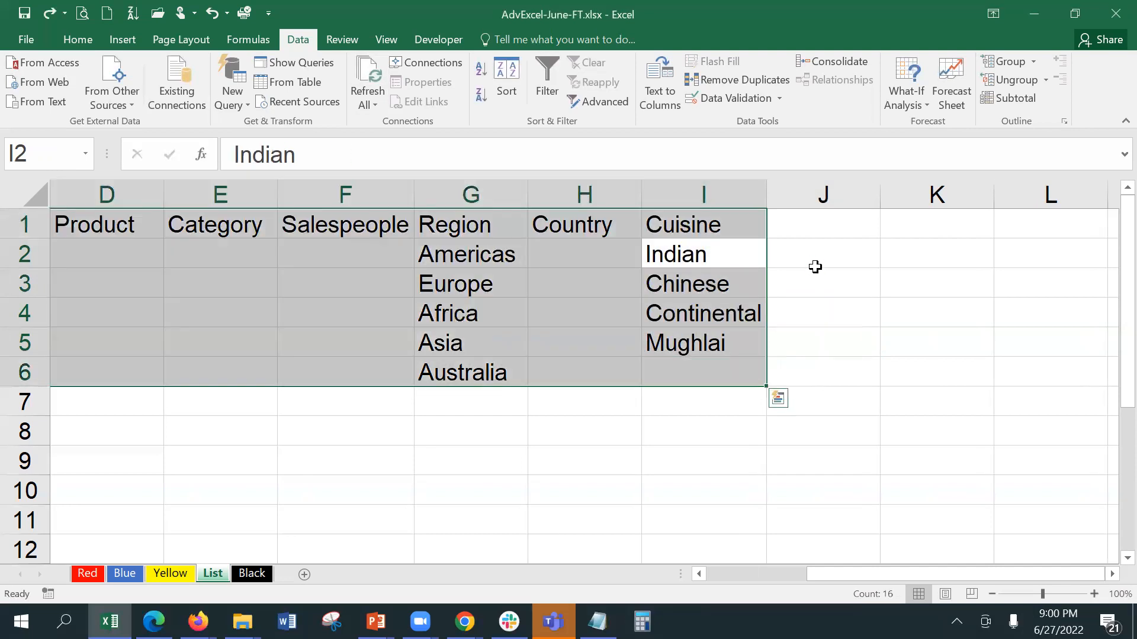
pyautogui.click(753, 281)
pyautogui.moveTo(665, 251); pyautogui.dragTo(735, 349)
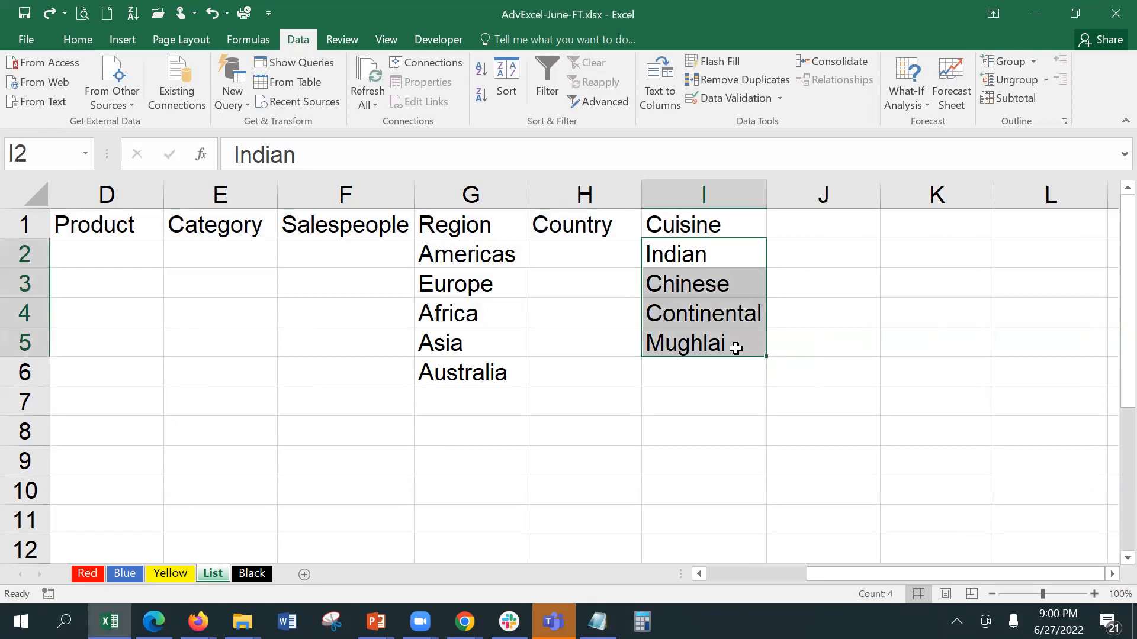
pyautogui.click(481, 76)
pyautogui.click(436, 301)
pyautogui.click(578, 334)
pyautogui.click(760, 316)
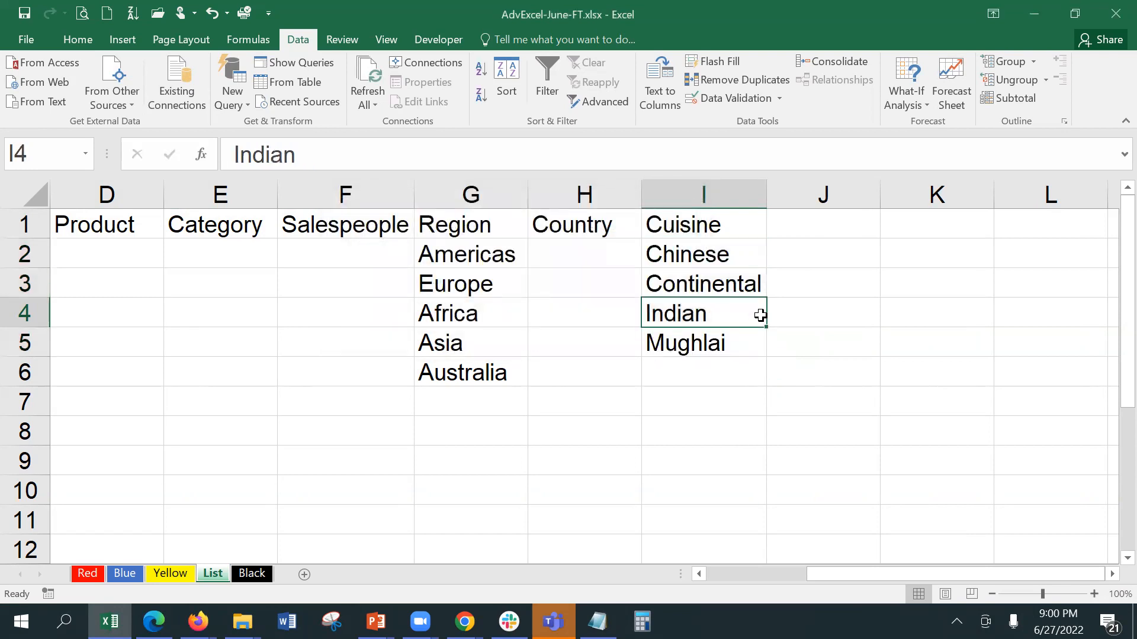
pyautogui.click(823, 224)
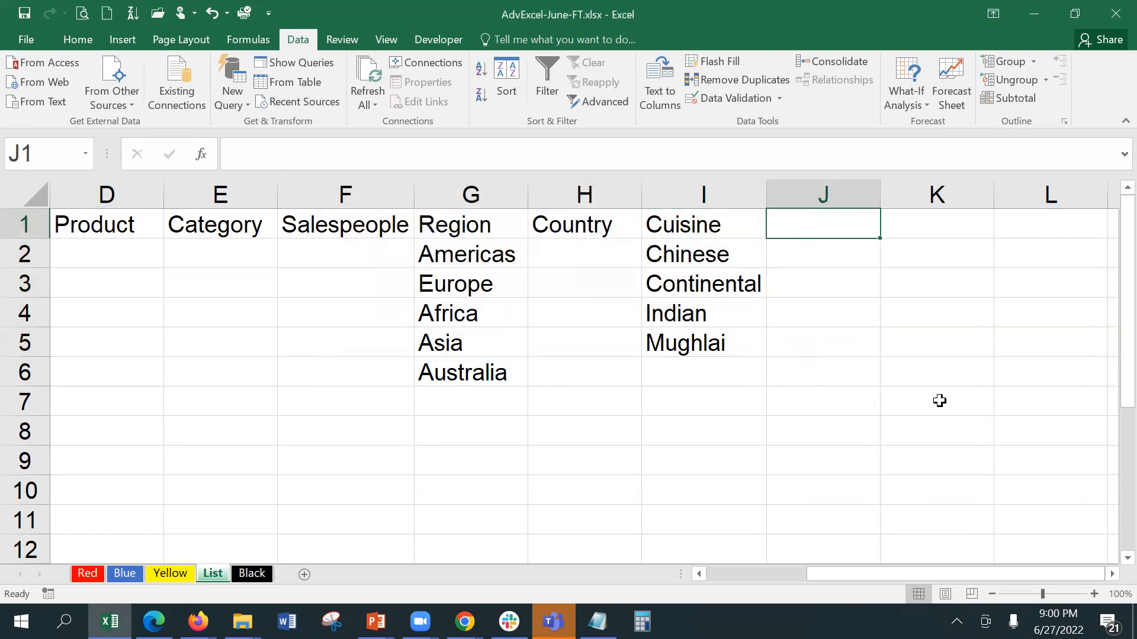
# Step: Enter a Chinese header in J1 with Momo, Chilly Fish, Chowmein and Fried Rice in J2:J5
pyautogui.write('Chinese')
pyautogui.press('Return')
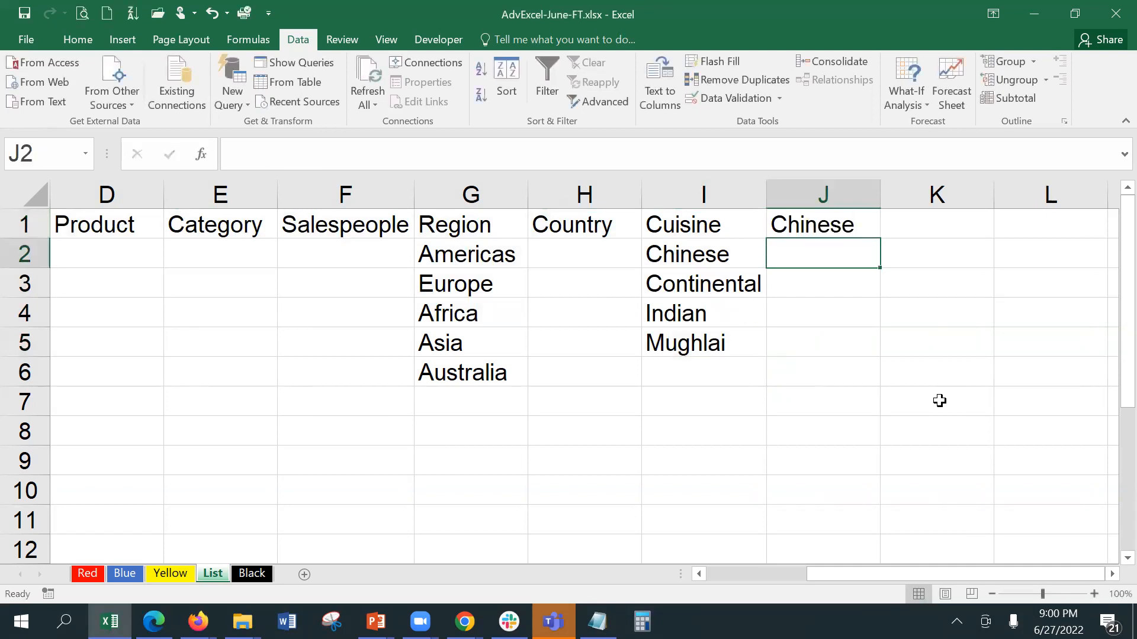
pyautogui.write('Mo')
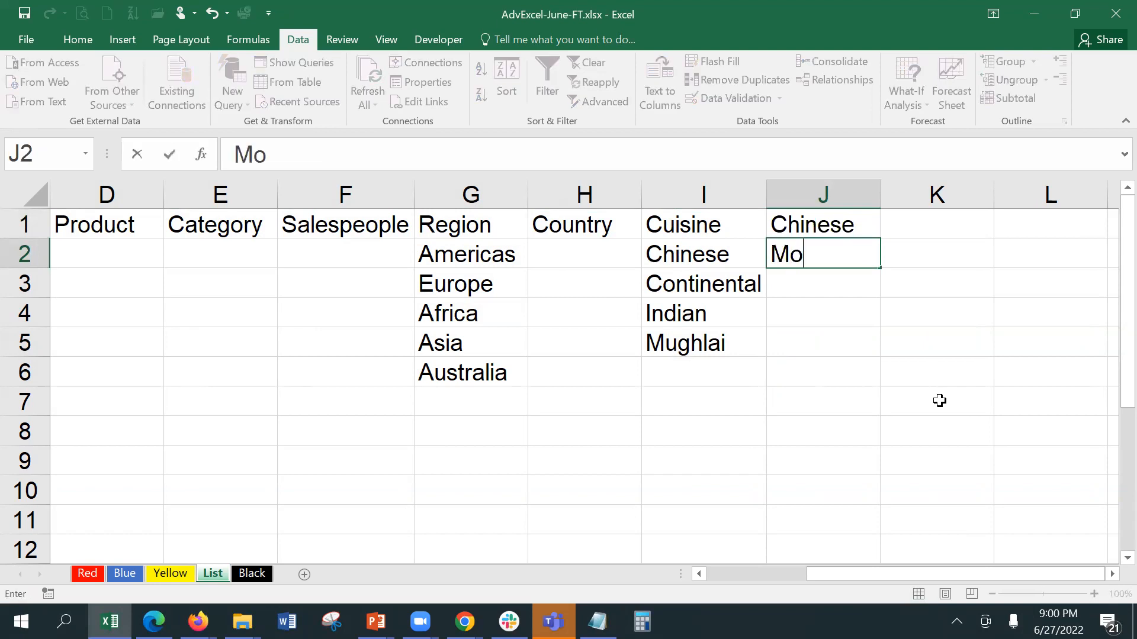
pyautogui.write('mo')
pyautogui.press('Return')
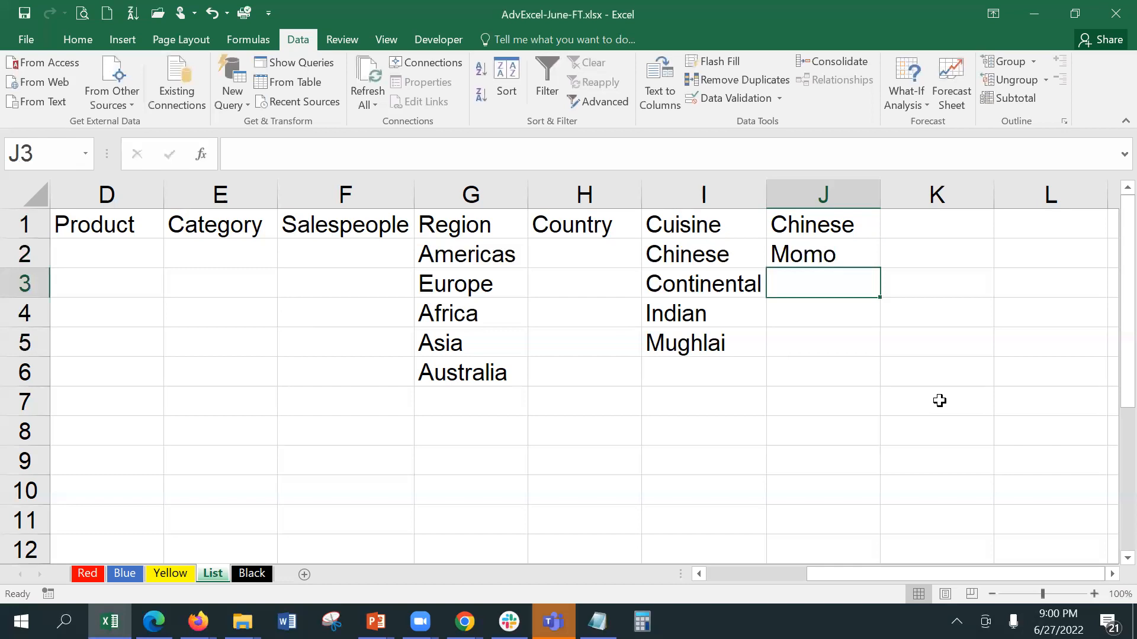
pyautogui.write('C')
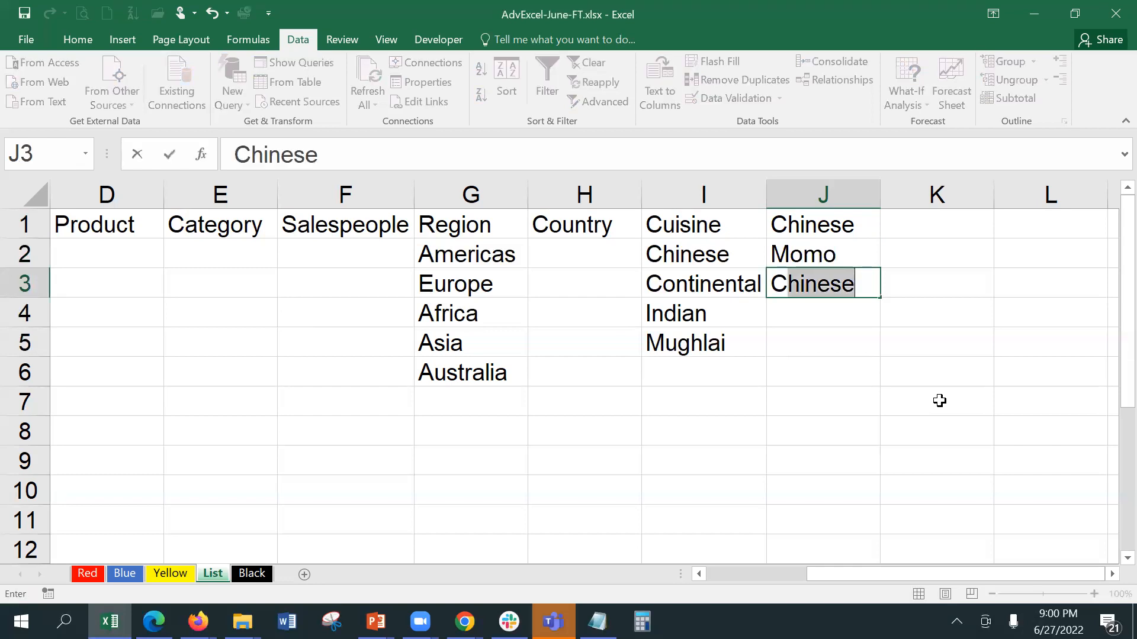
pyautogui.write('o')
pyautogui.press('BackSpace')
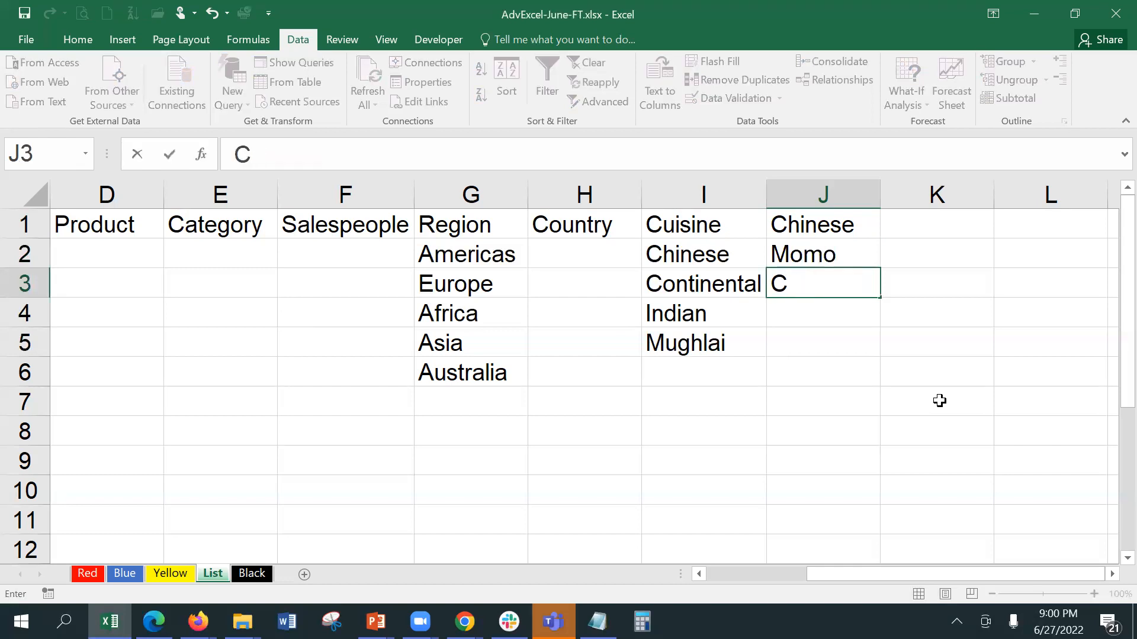
pyautogui.write('hil')
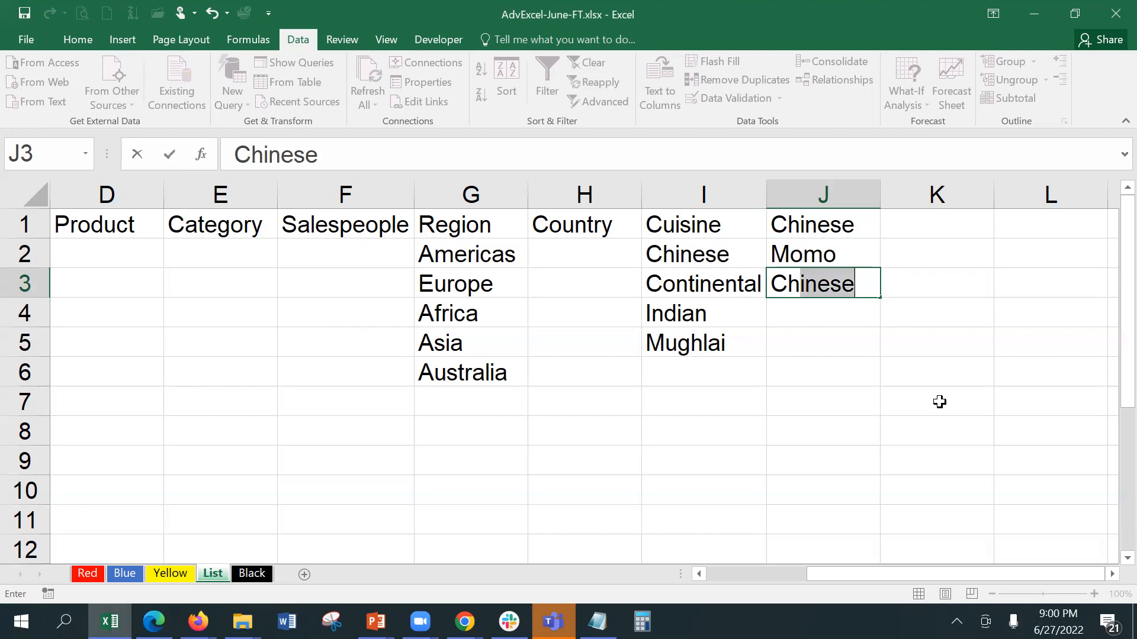
pyautogui.write('ly Fish')
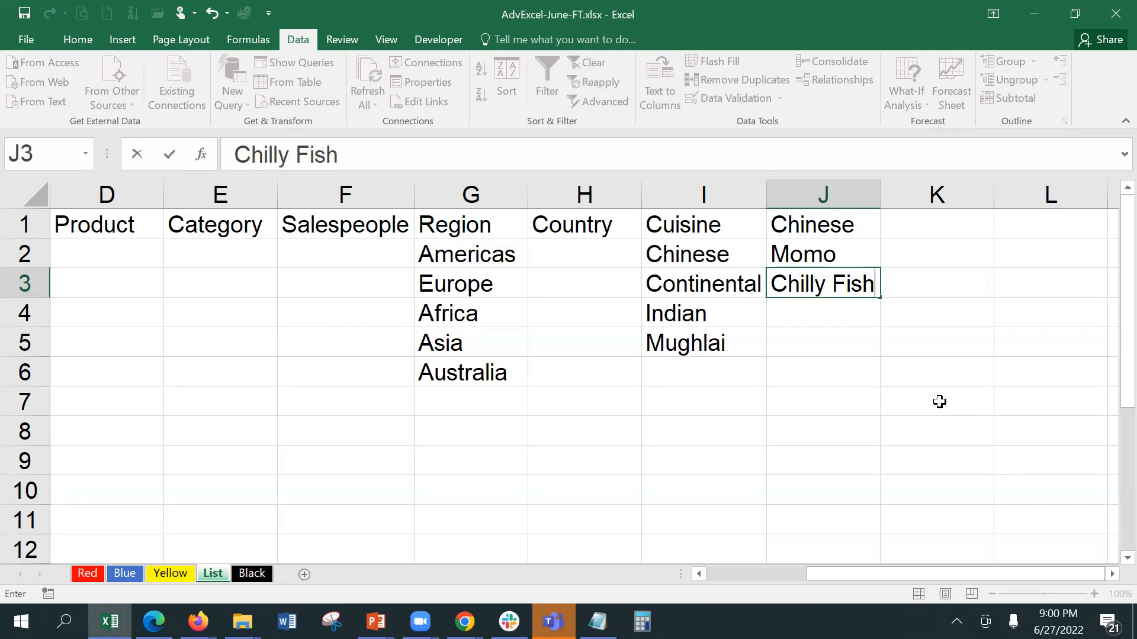
pyautogui.press('Return')
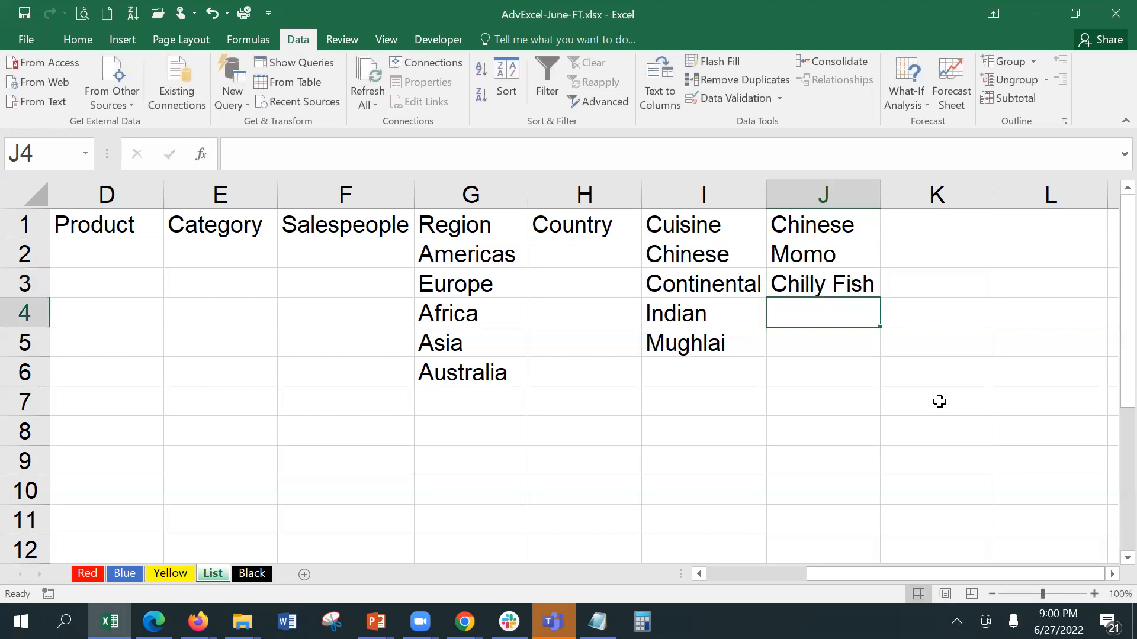
pyautogui.write('C')
pyautogui.press('BackSpace')
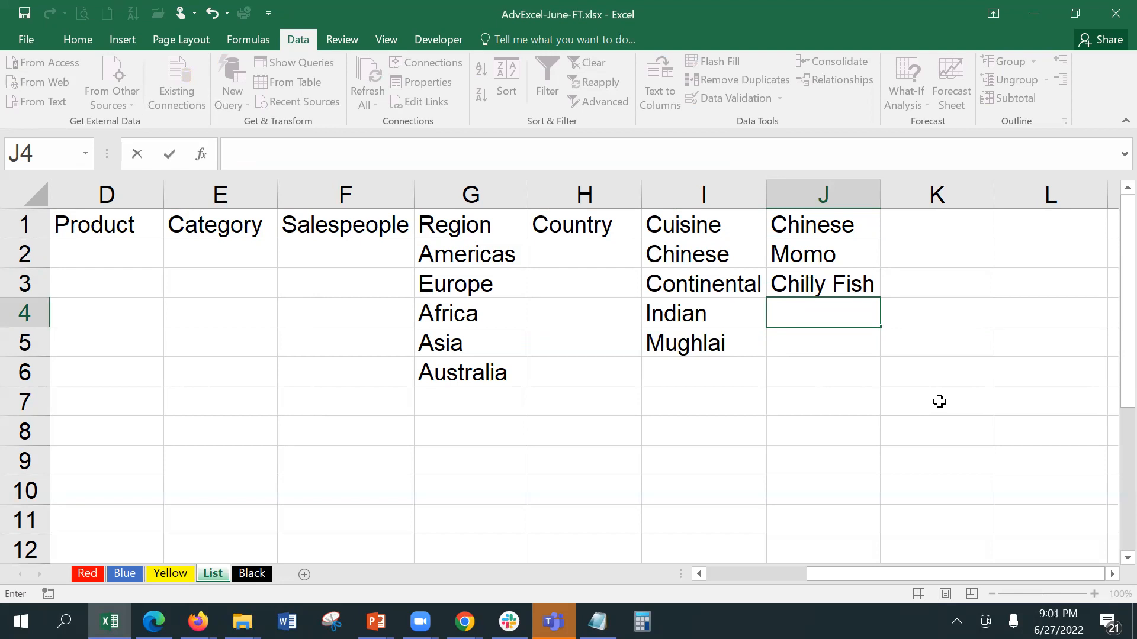
pyautogui.write('Chowm')
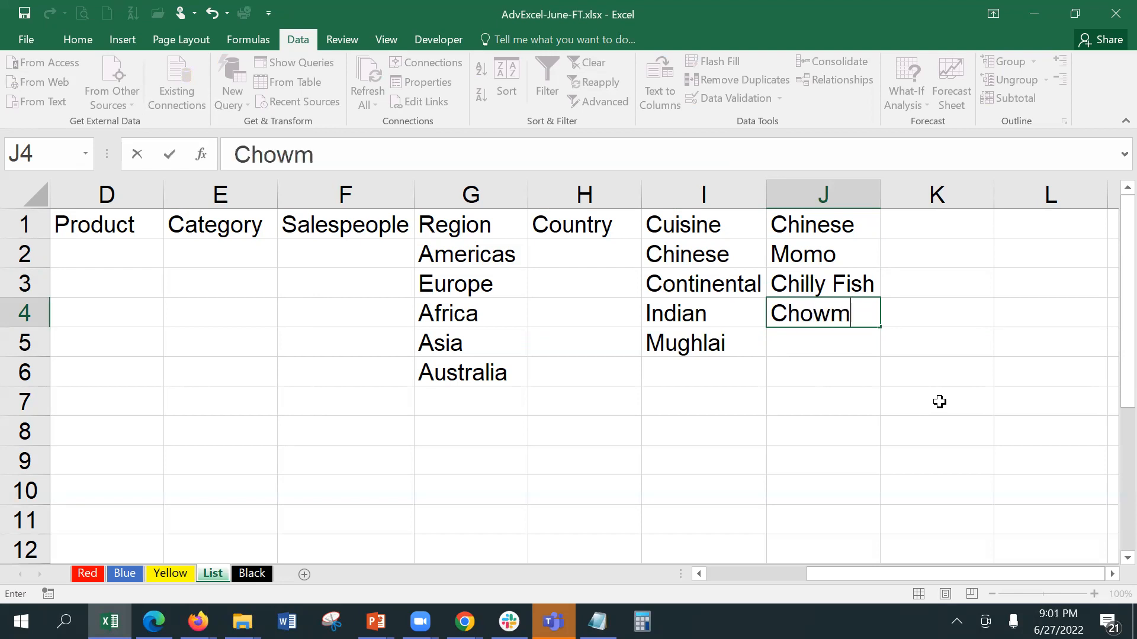
pyautogui.write('ein')
pyautogui.press('Return')
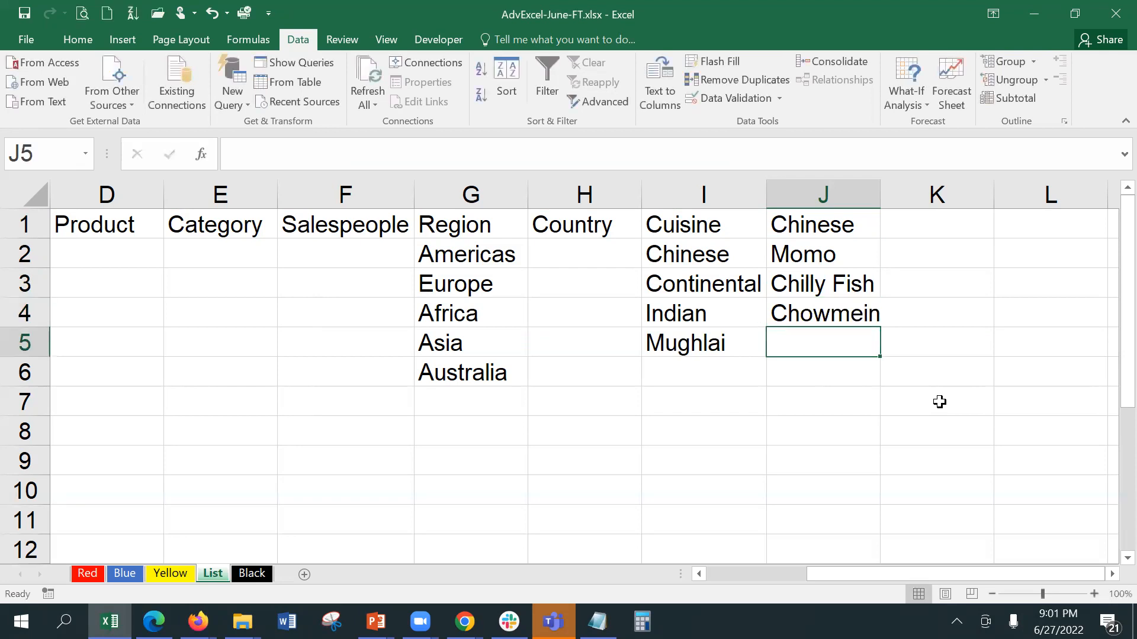
pyautogui.write('Fried Rice')
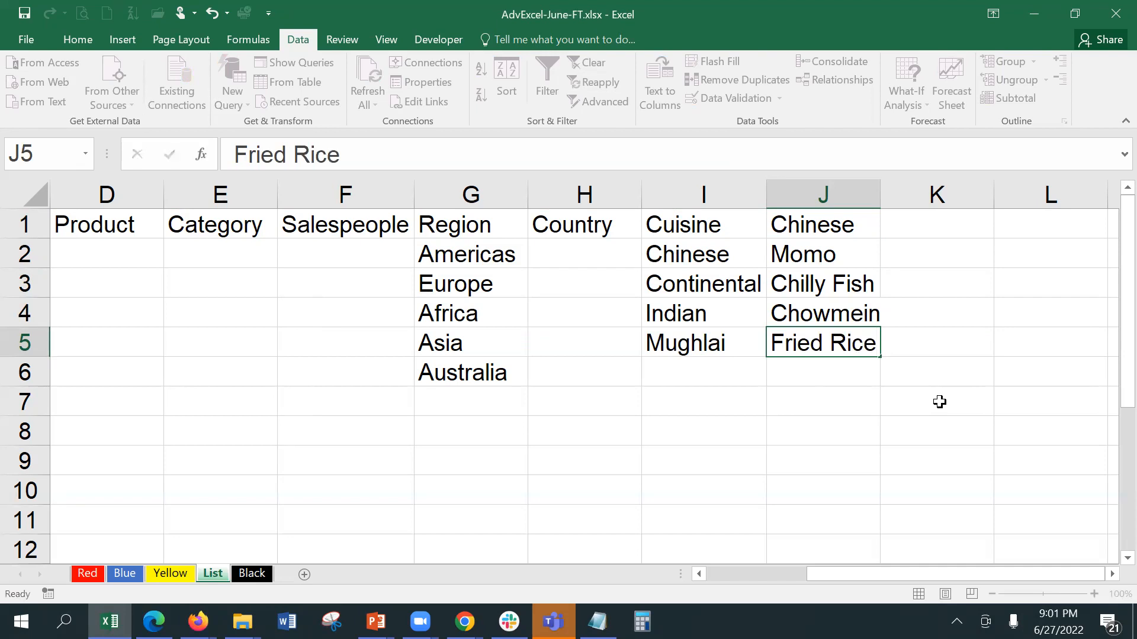
pyautogui.press('Tab')
pyautogui.click(894, 223)
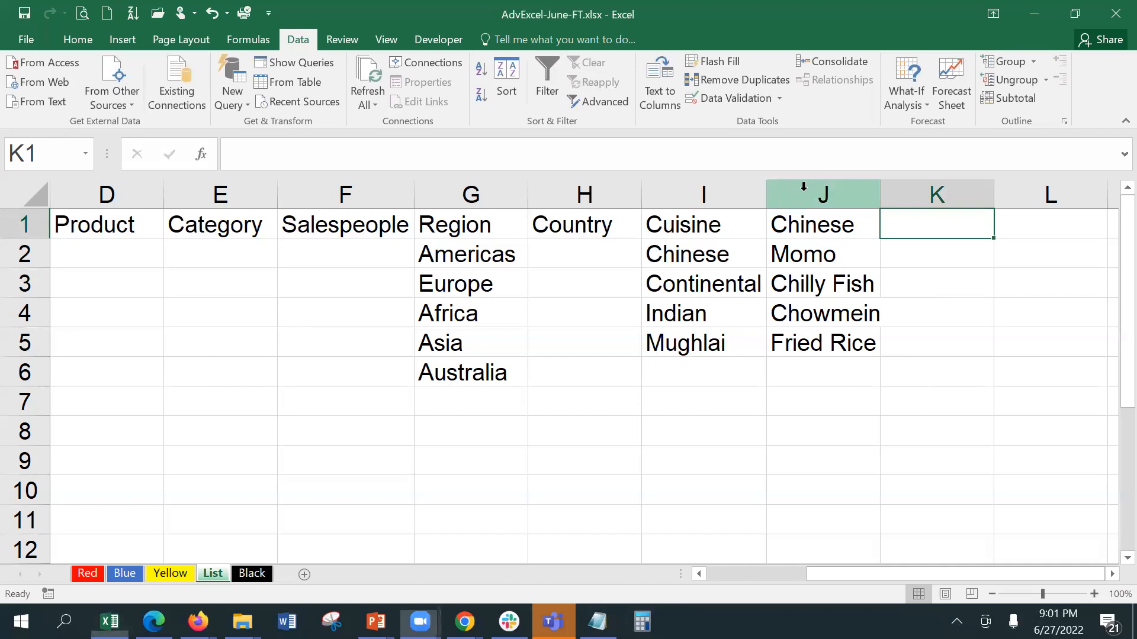
# Step: Enter an Indian header in K1 with Nan, Paratha, Dal Makhni and Chicken Tikka in K2:K5
pyautogui.write('Indian')
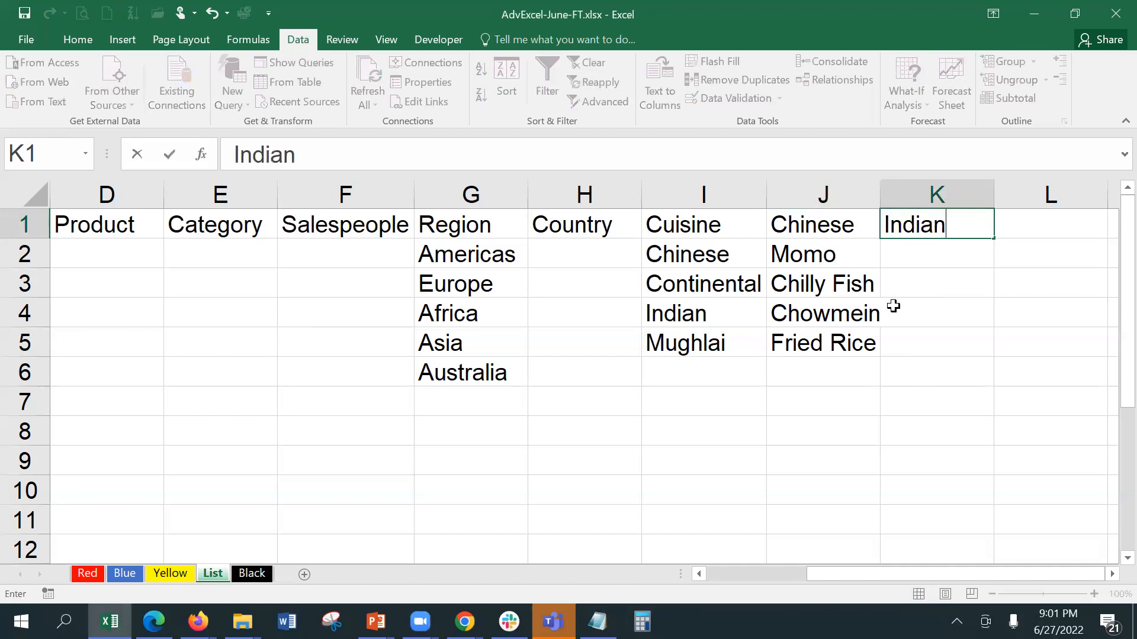
pyautogui.press('Return')
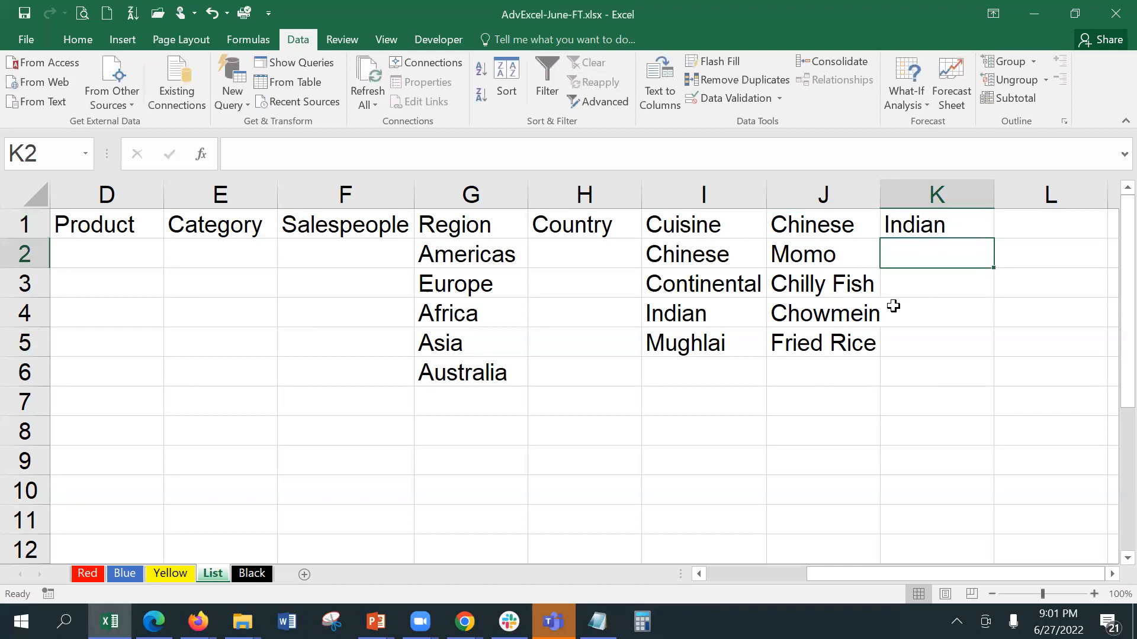
pyautogui.write('M')
pyautogui.press('BackSpace')
pyautogui.write('Nan')
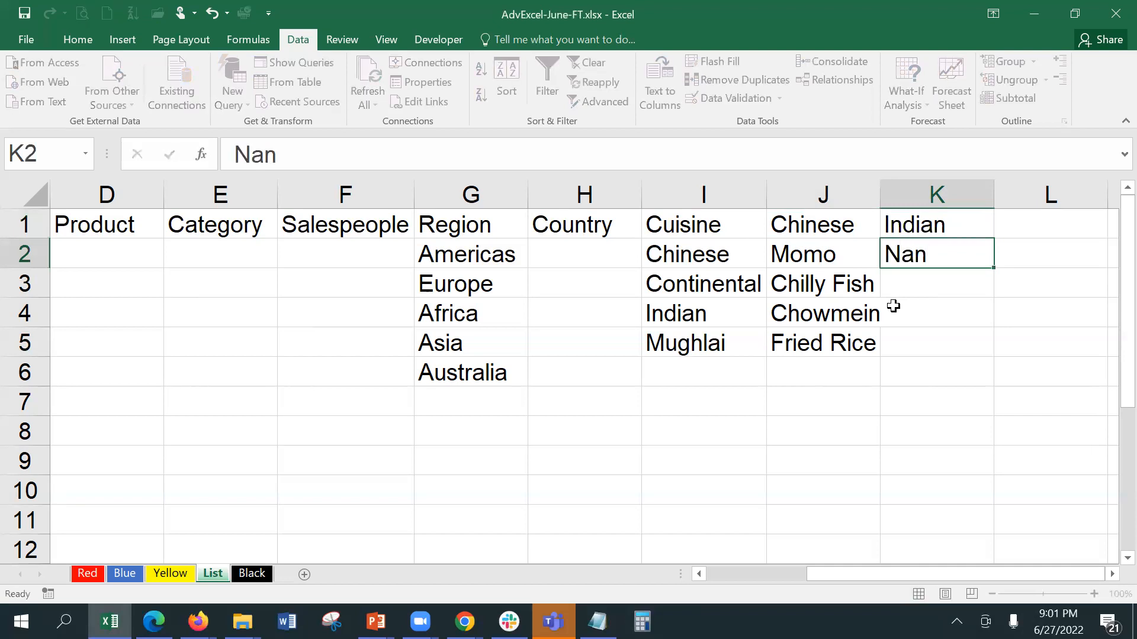
pyautogui.press('Return')
pyautogui.write('Paratha')
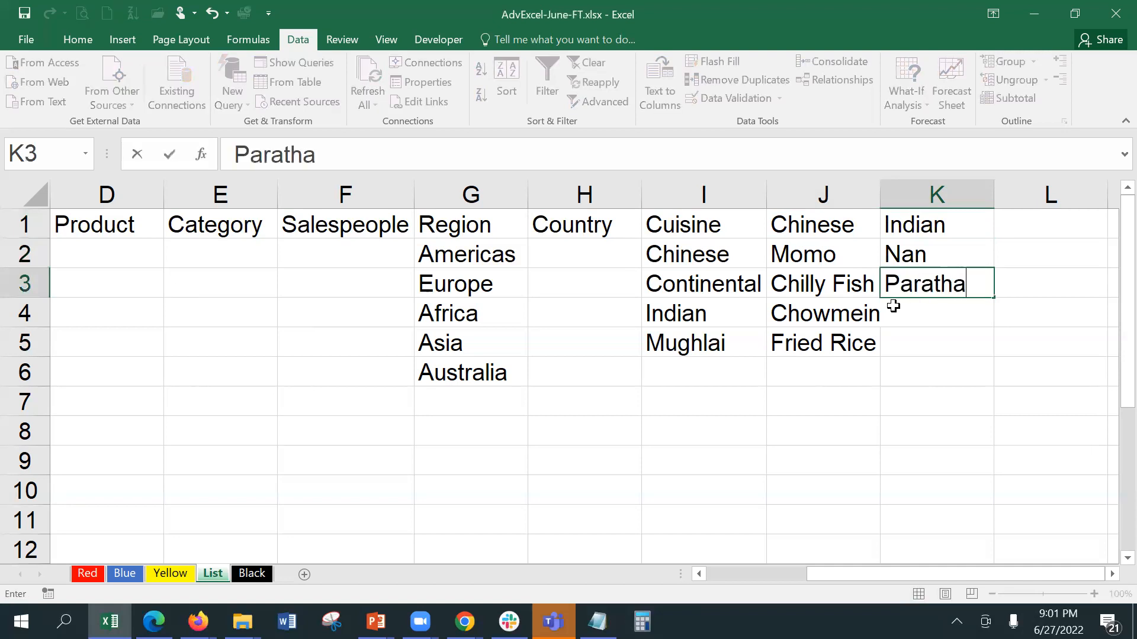
pyautogui.press('Return')
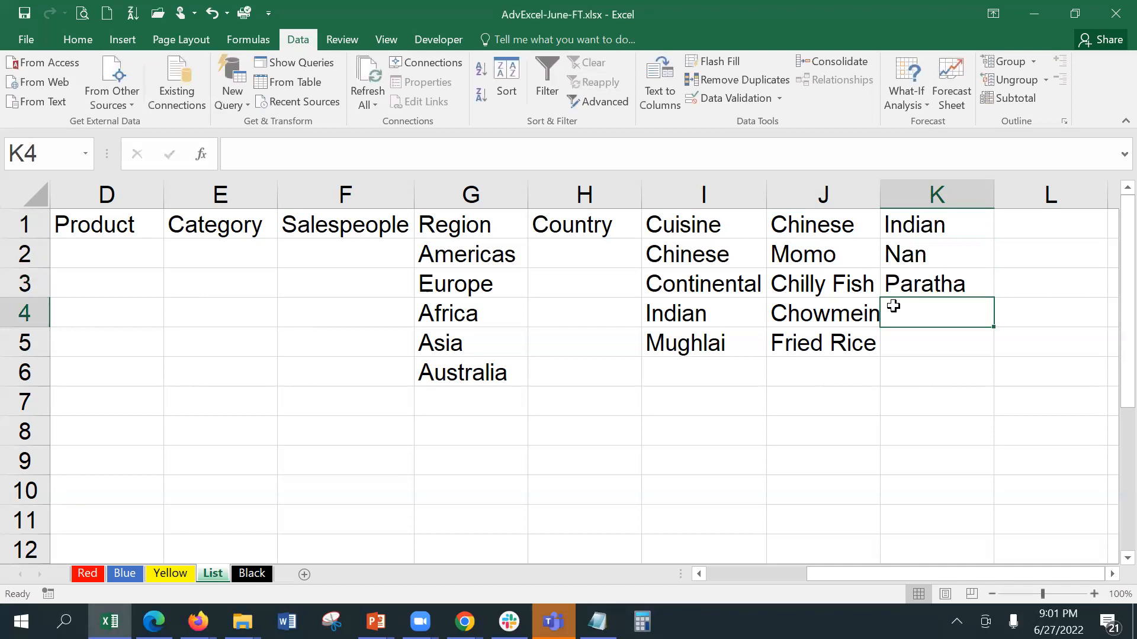
pyautogui.write('Da')
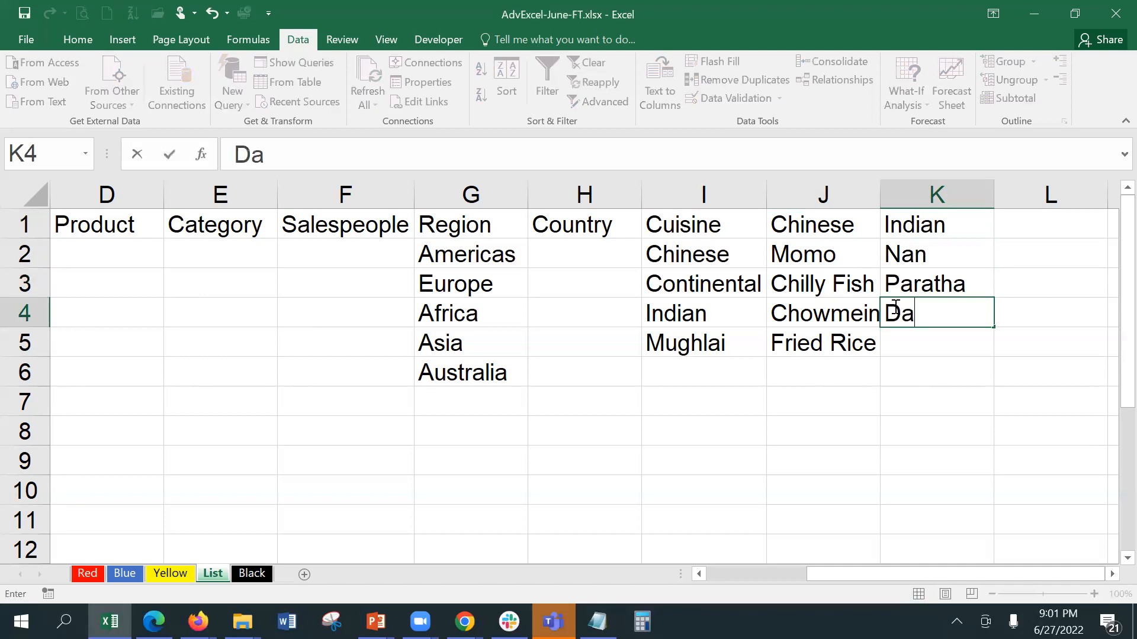
pyautogui.write('l Makhni')
pyautogui.press('Return')
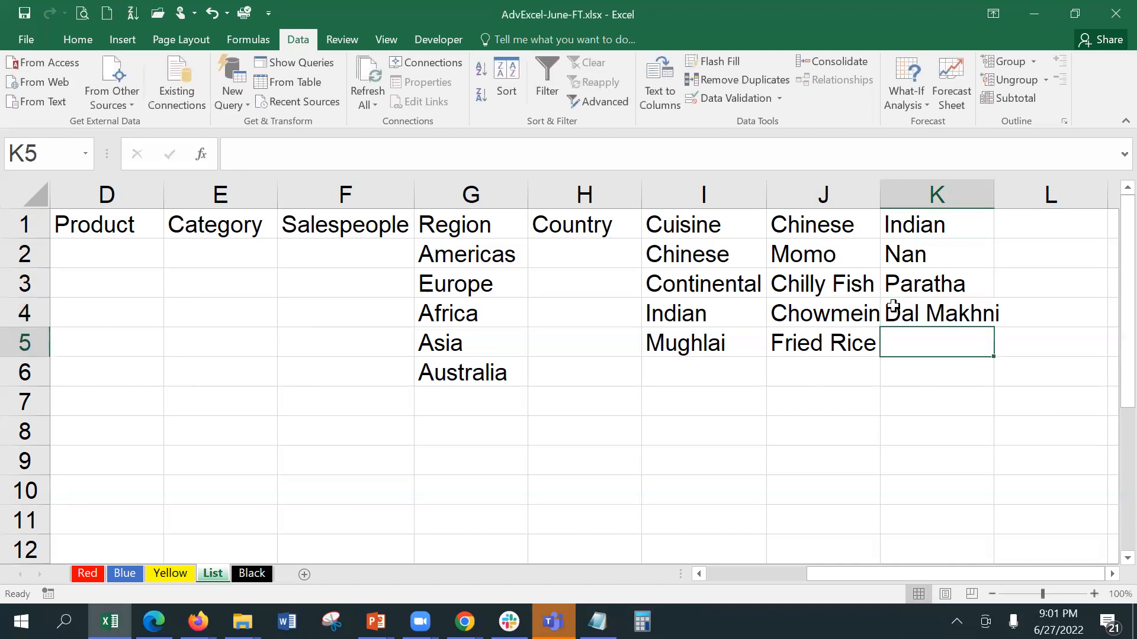
pyautogui.write('Che')
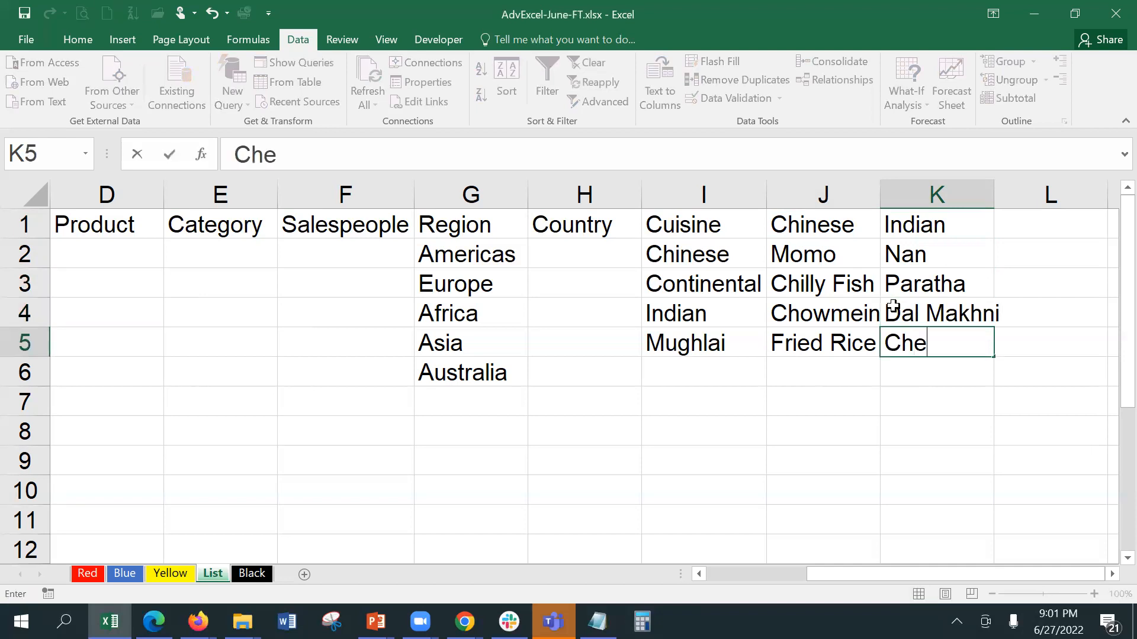
pyautogui.press('BackSpace')
pyautogui.write('ick')
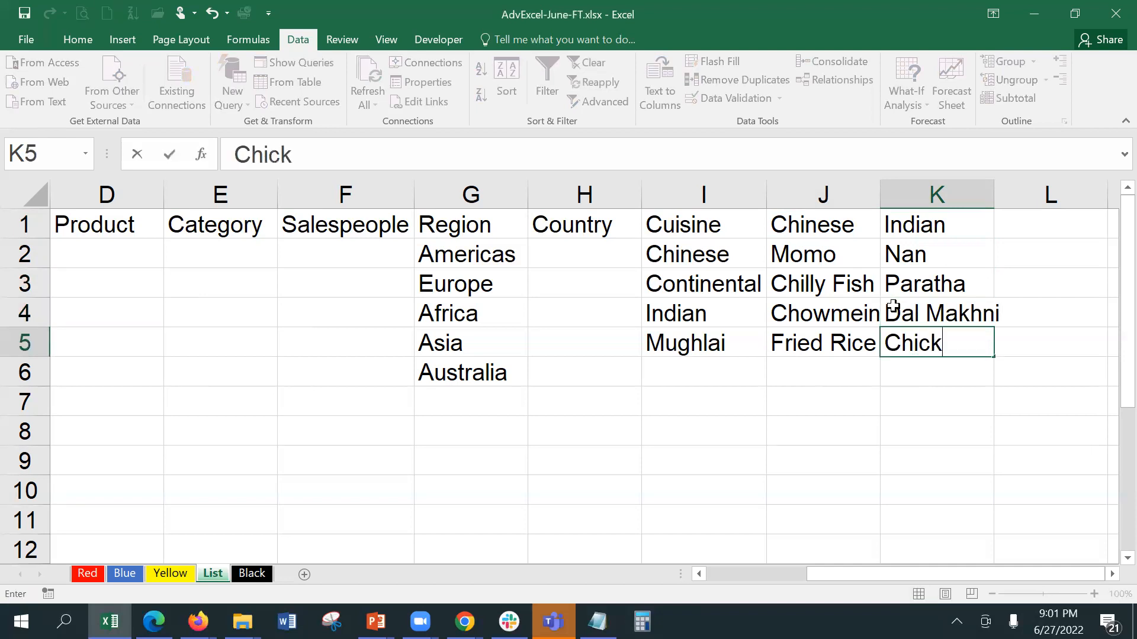
pyautogui.write('en Tikka')
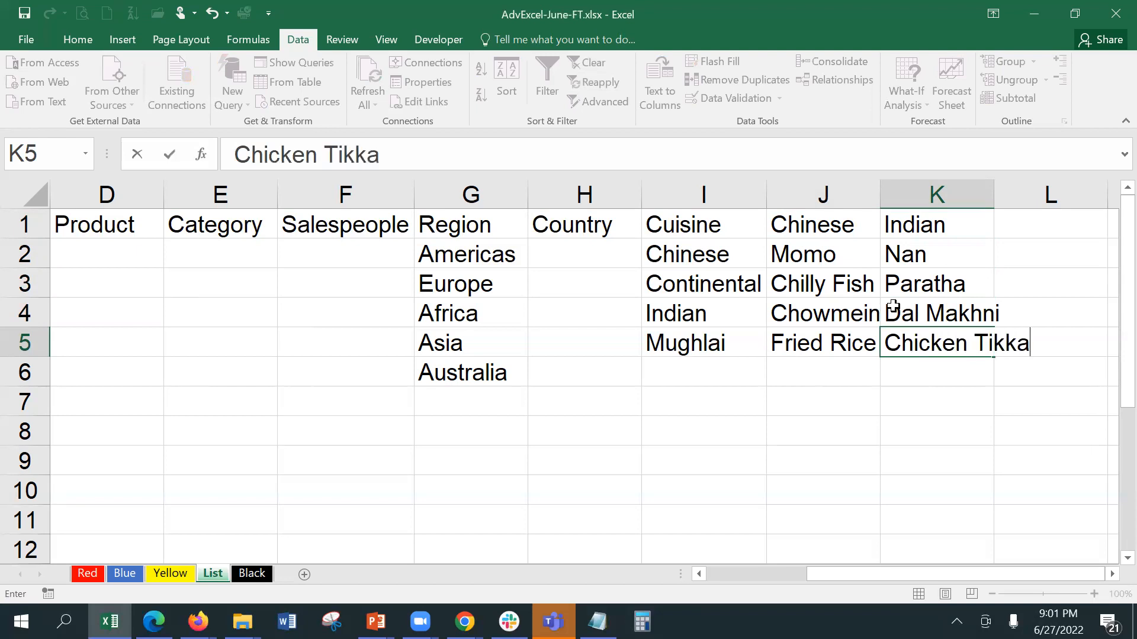
pyautogui.click(1024, 229)
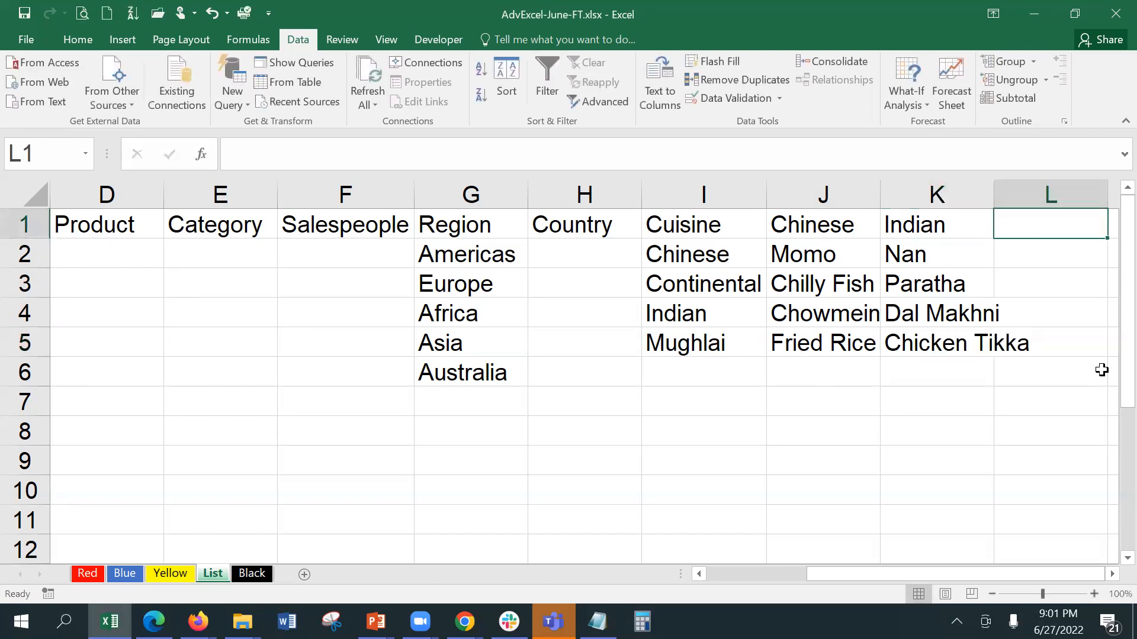
# Step: Enter a Continental header in L1 with Lasagna, Chick a la Kiev and Steak below
pyautogui.write('Contine')
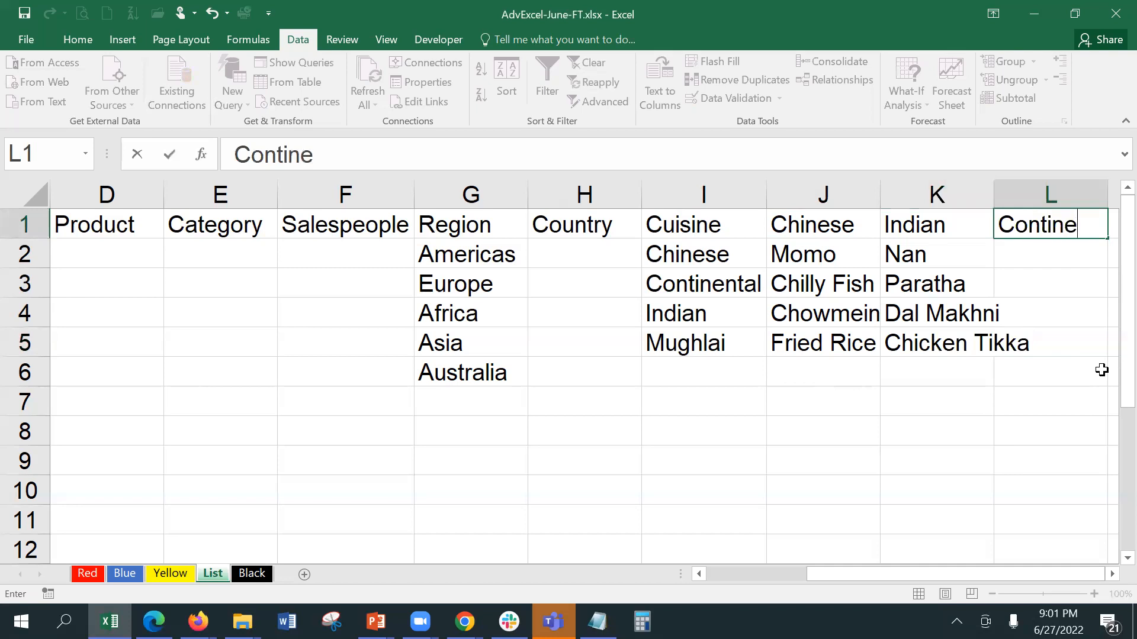
pyautogui.write('ntal')
pyautogui.press('Return')
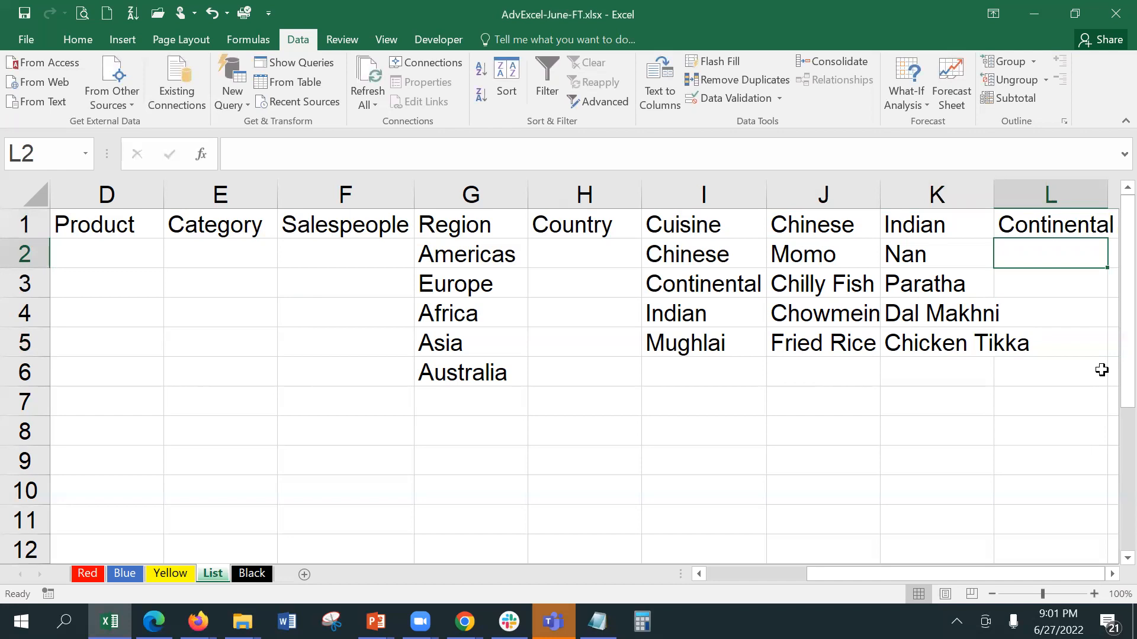
pyautogui.write('La')
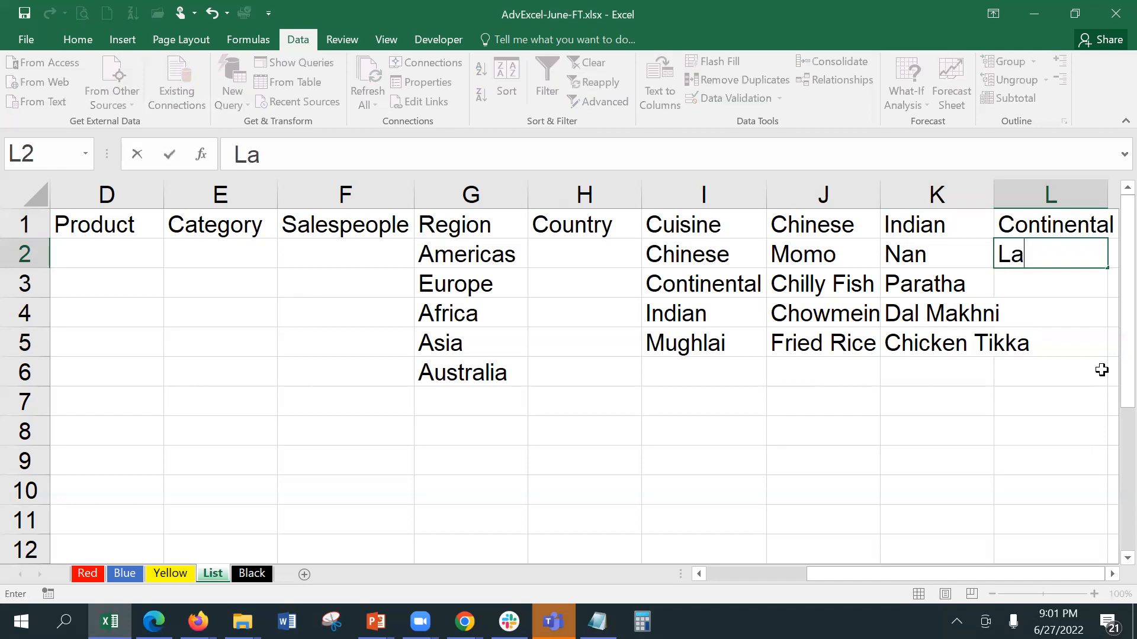
pyautogui.write('sag')
pyautogui.press('BackSpace')
pyautogui.write('agna')
pyautogui.press('Return')
pyautogui.write('Ch')
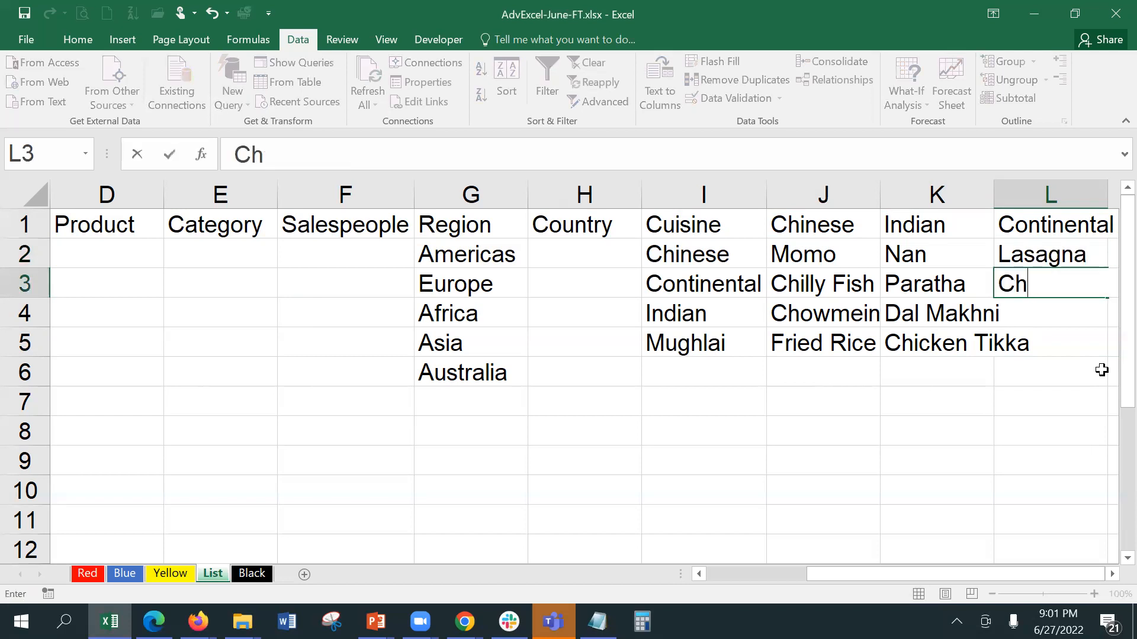
pyautogui.write('ick a la Kiev')
pyautogui.press('Return')
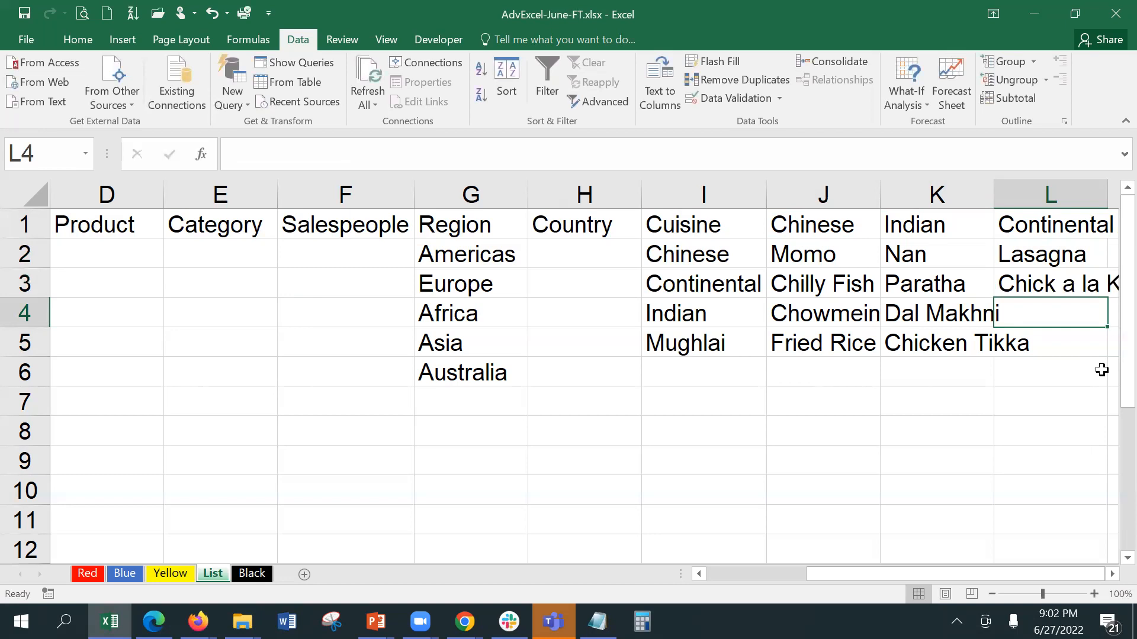
pyautogui.write('Steak')
pyautogui.press('Return')
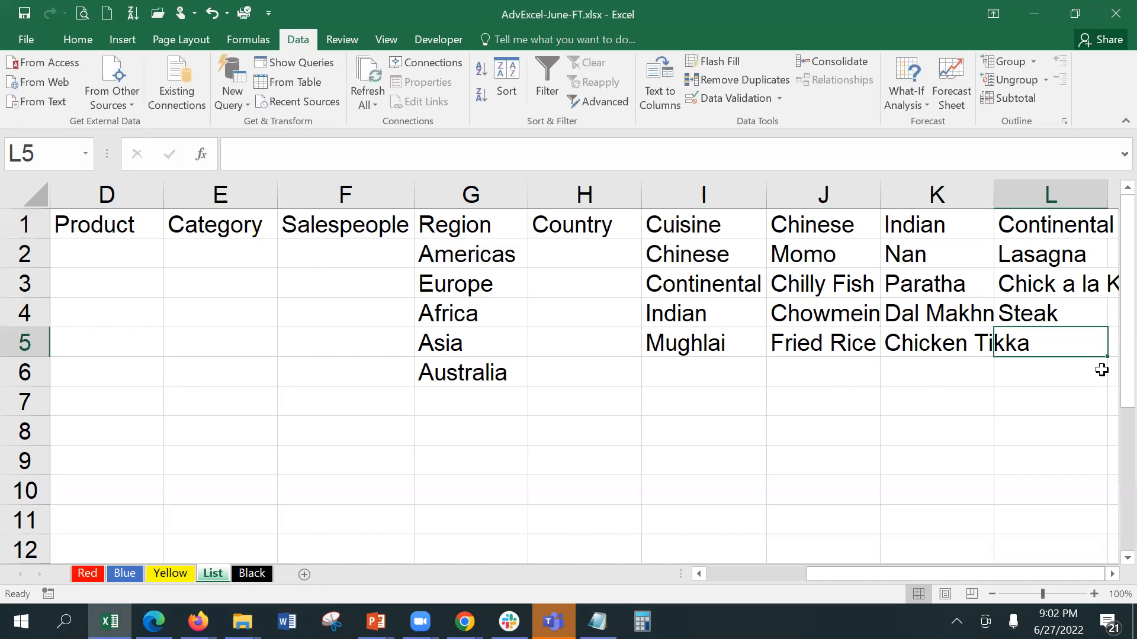
# Step: Autofit columns K and L and add Wine in L5
pyautogui.doubleClick(991, 194)
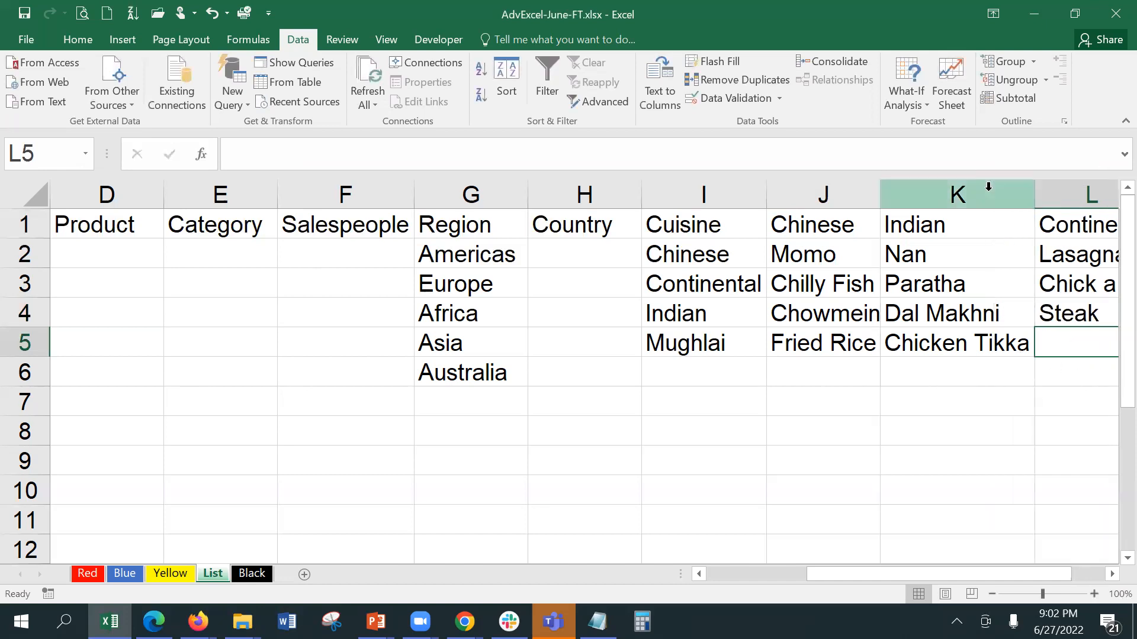
pyautogui.click(1111, 574)
pyautogui.click(1110, 574)
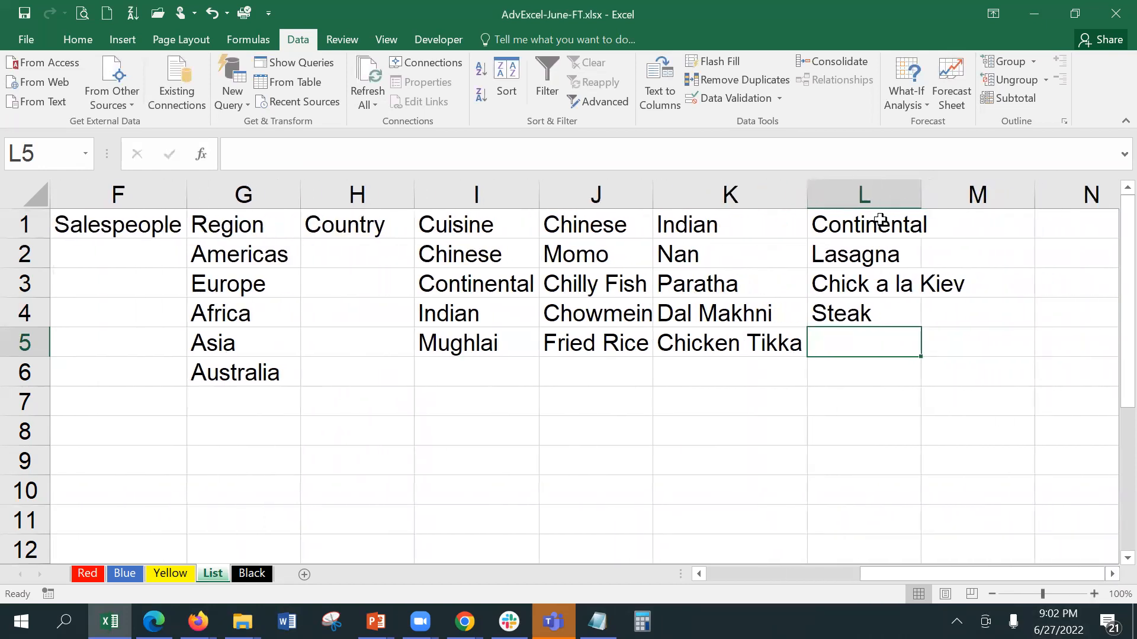
pyautogui.doubleClick(926, 190)
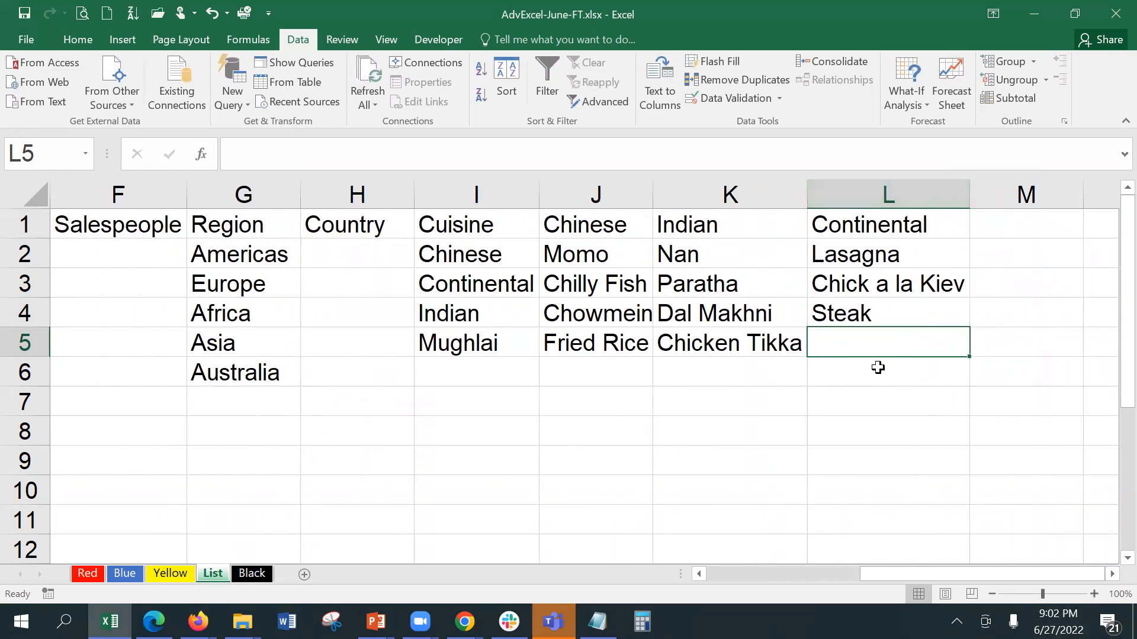
pyautogui.write('Wine')
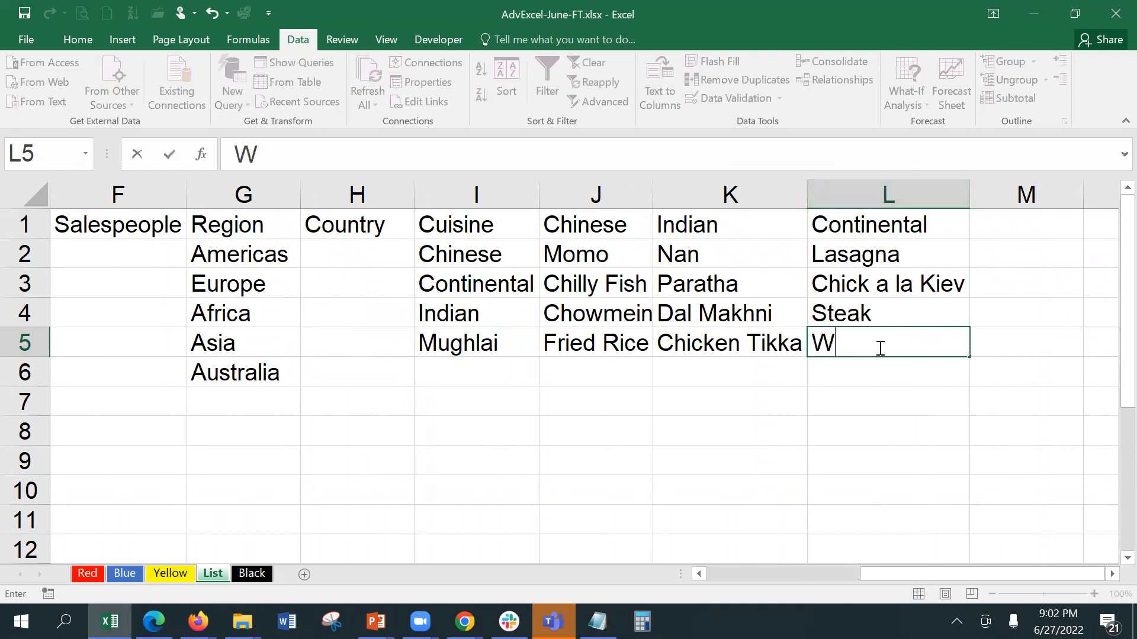
pyautogui.press('Tab')
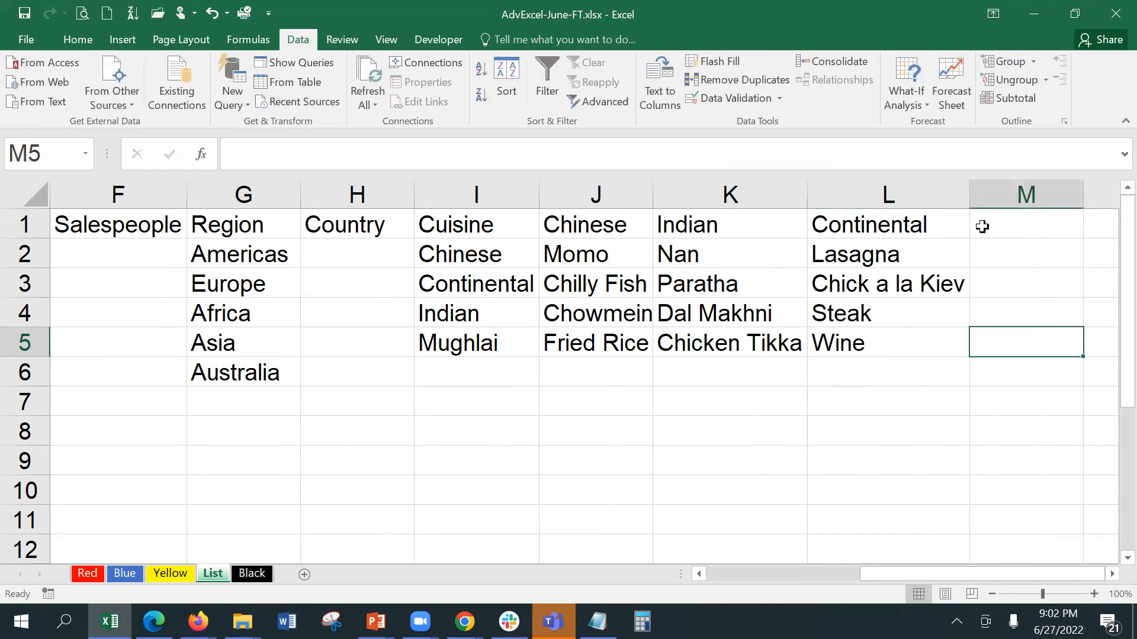
# Step: Enter the Mughlai heading in M1 with Kebab, Biriyani, Chaap and Firni below it
pyautogui.click(1008, 231)
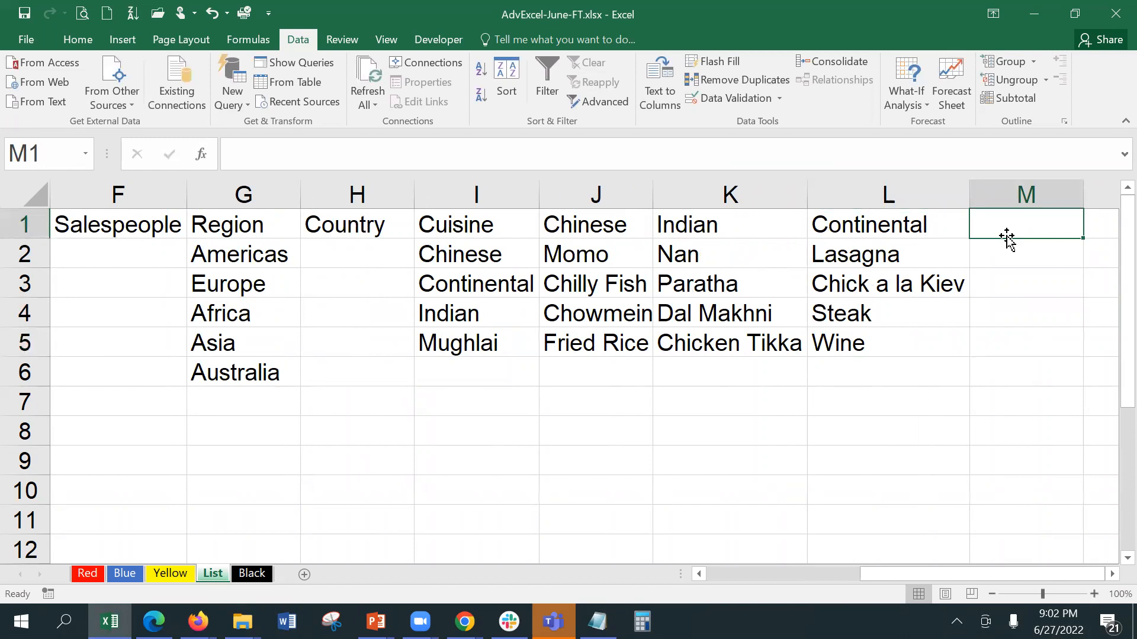
pyautogui.write('Mughlai')
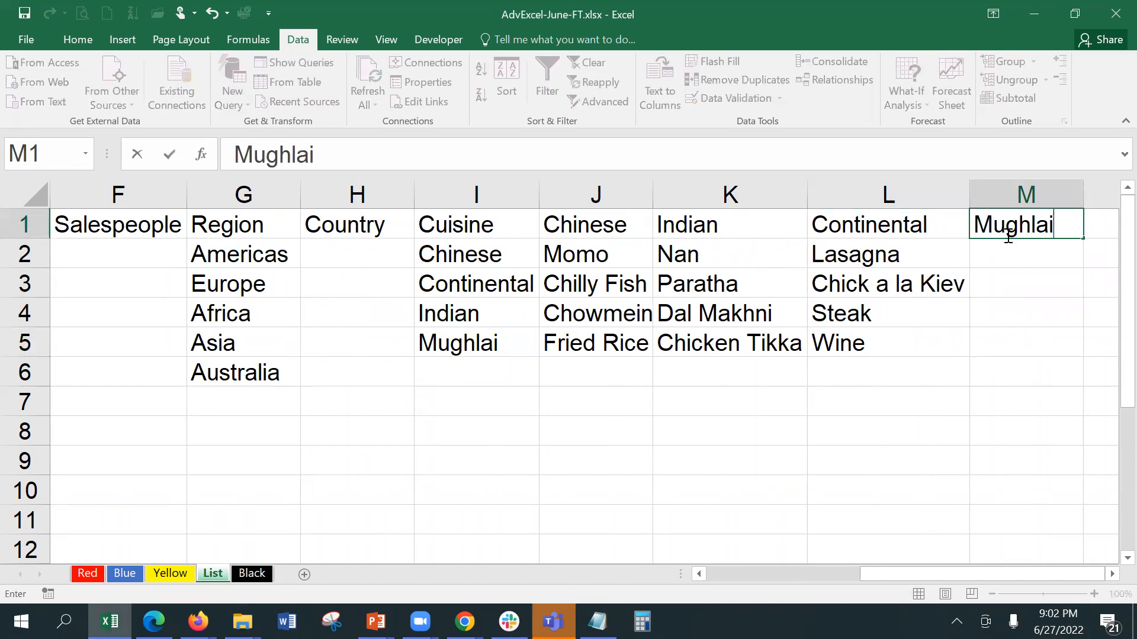
pyautogui.press('Return')
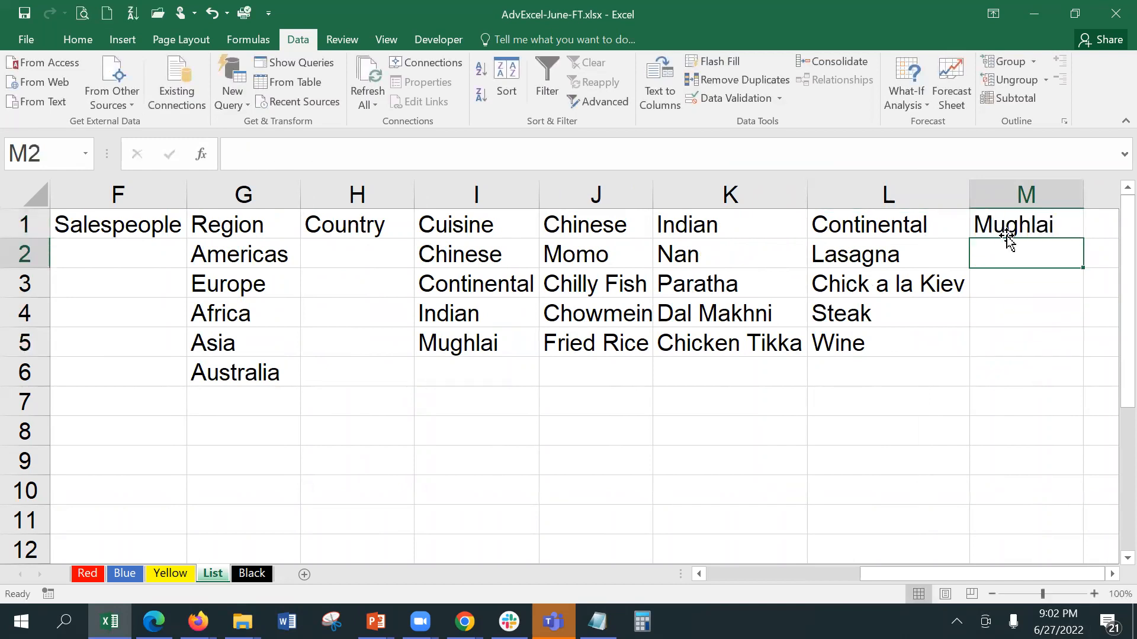
pyautogui.write('Kabab')
pyautogui.press('BackSpace')
pyautogui.press('BackSpace')
pyautogui.press('BackSpace')
pyautogui.write('ebab')
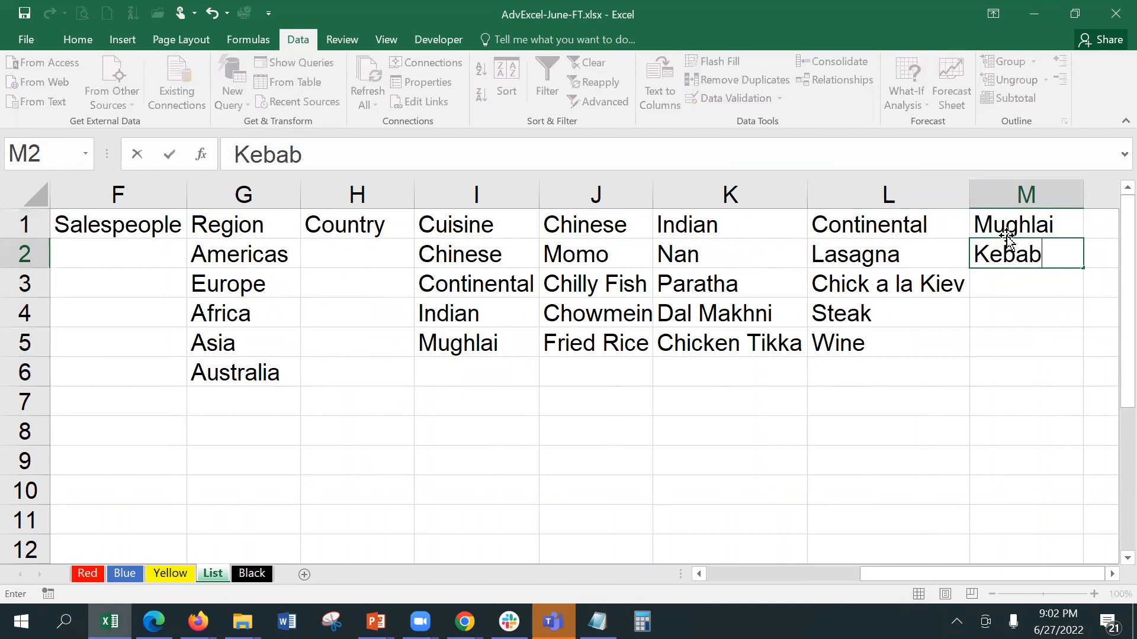
pyautogui.press('Return')
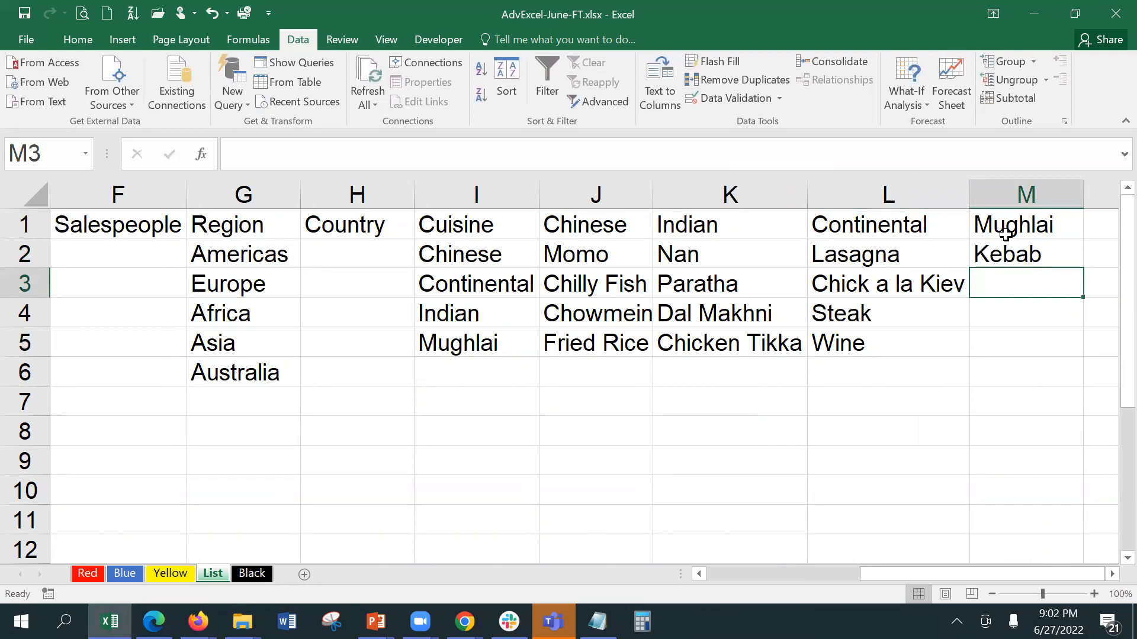
pyautogui.write('Biri')
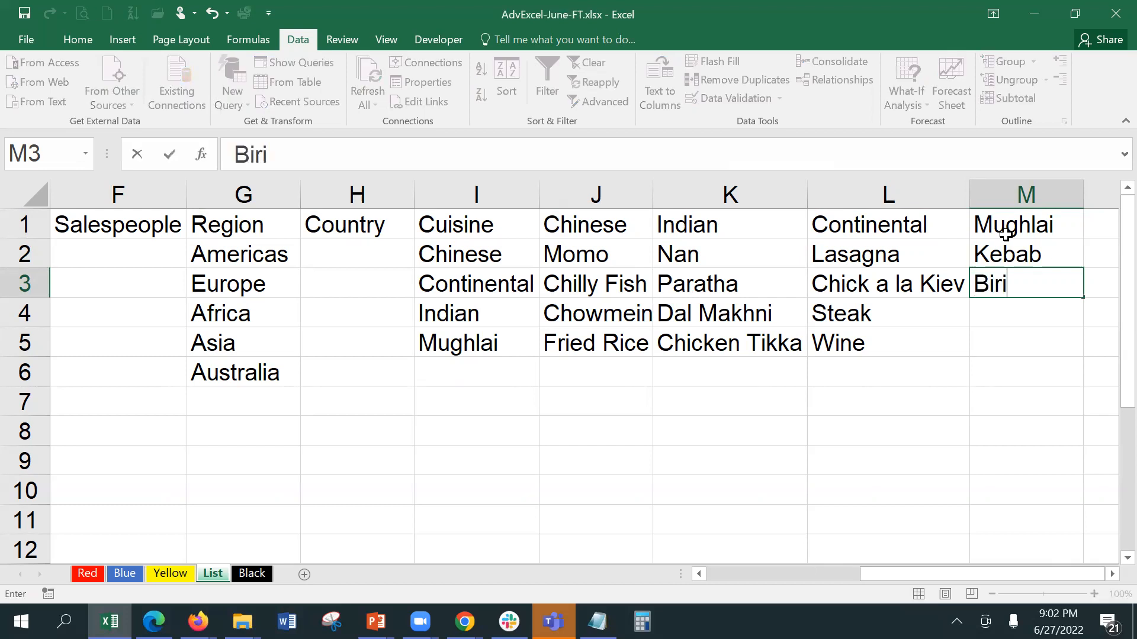
pyautogui.write('yani')
pyautogui.press('Return')
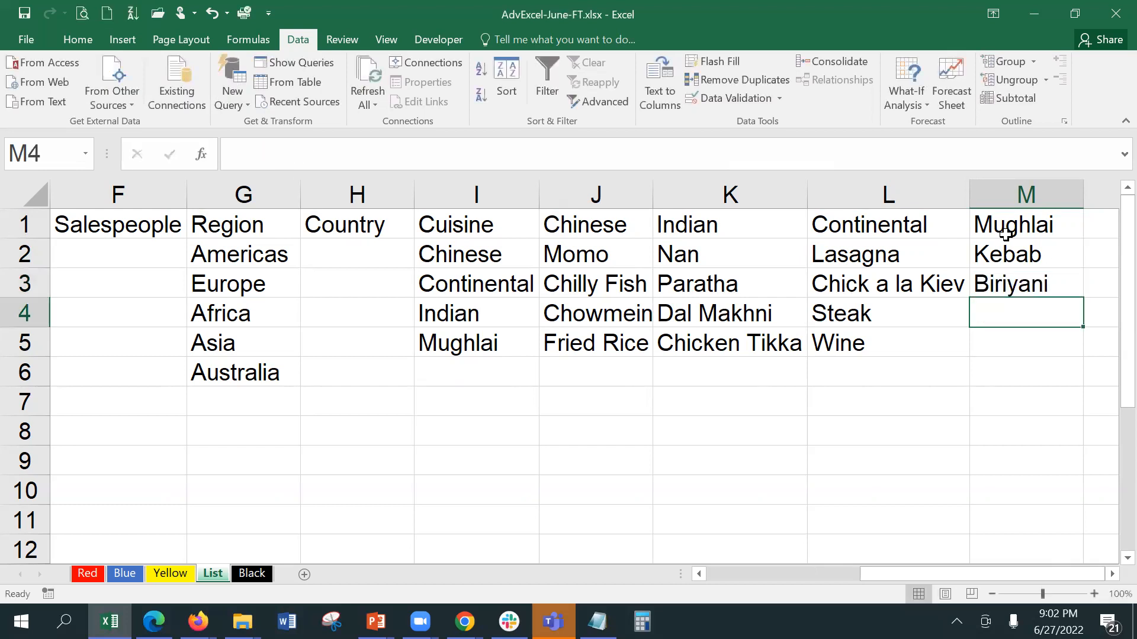
pyautogui.write('Chaap')
pyautogui.press('Return')
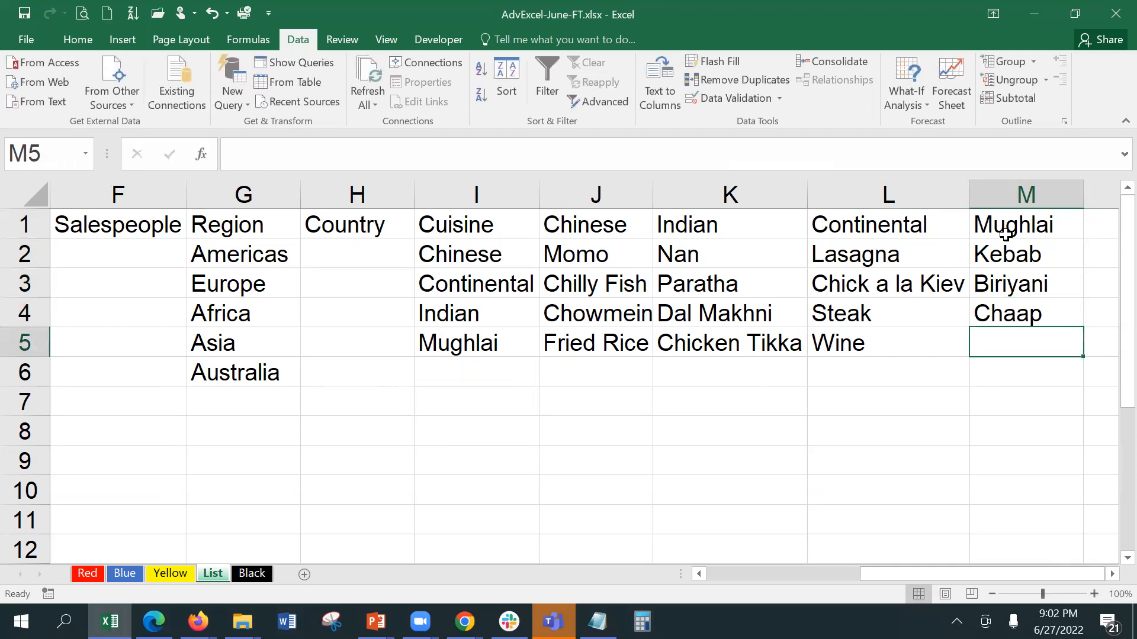
pyautogui.write('Firni')
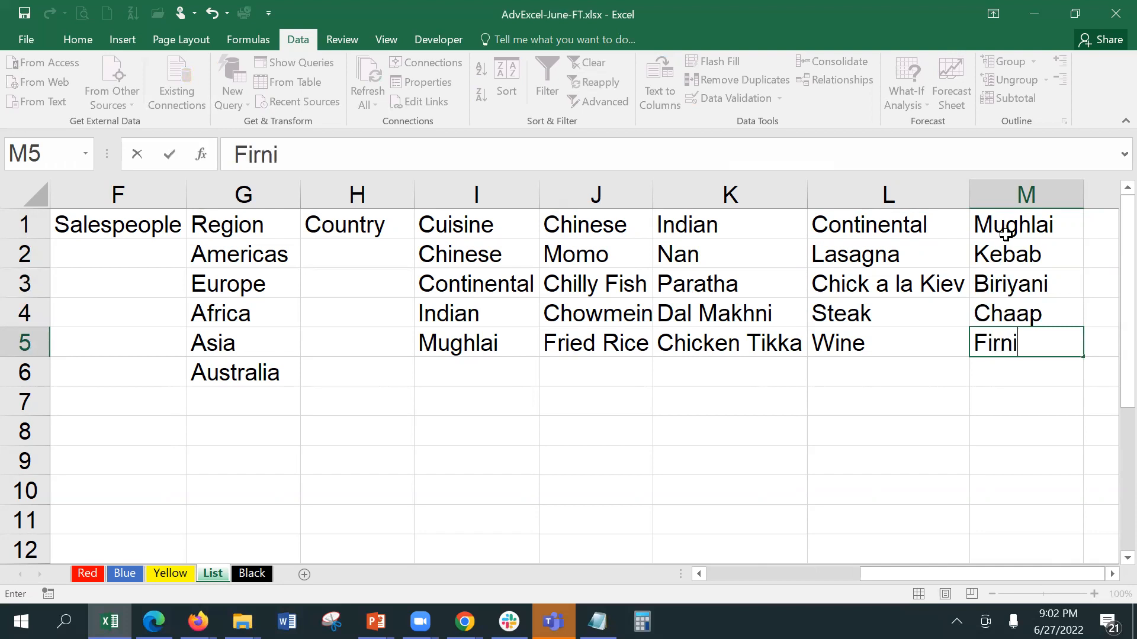
pyautogui.press('Return')
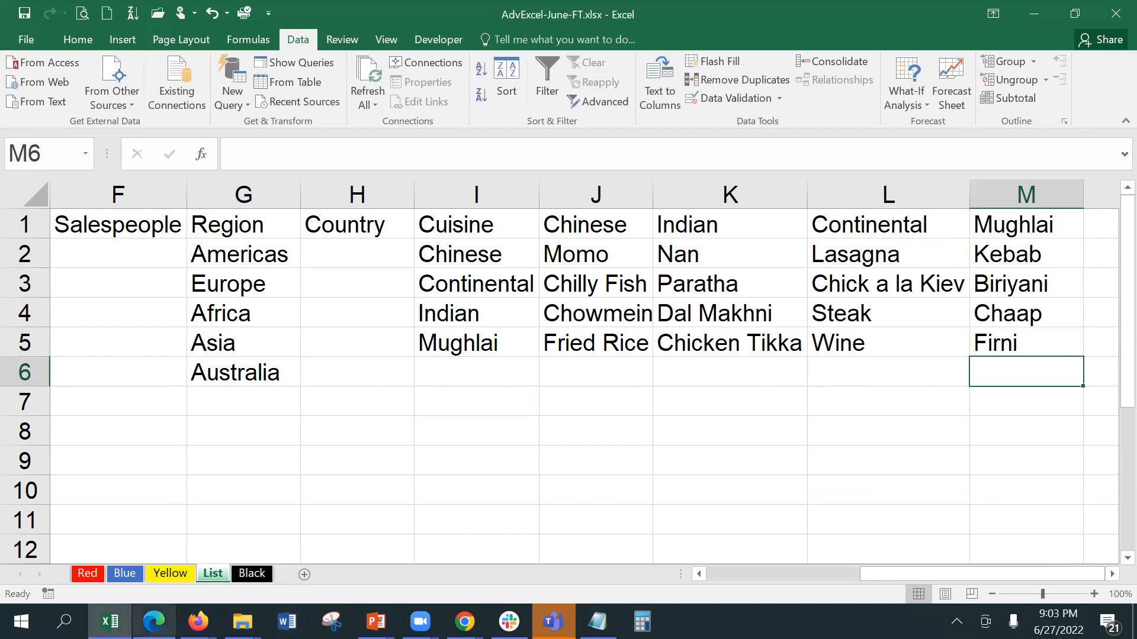
# Step: Add a List validation to Red!B12:B16 sourced from the four cuisines in List!$I$2:$I$5
pyautogui.click(90, 573)
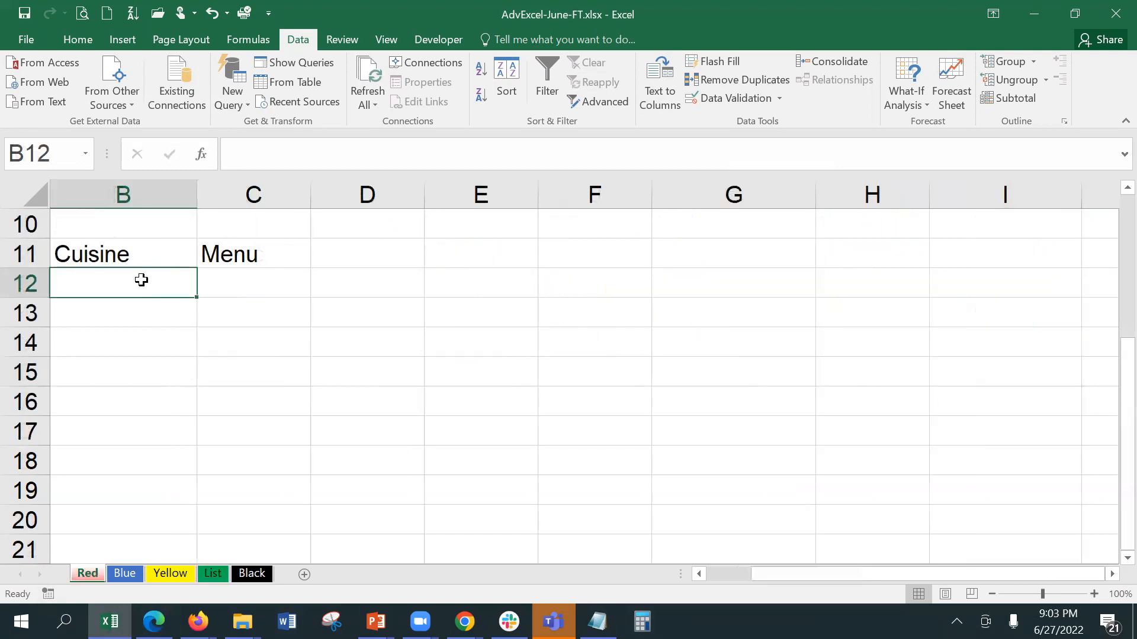
pyautogui.moveTo(141, 282); pyautogui.dragTo(143, 418)
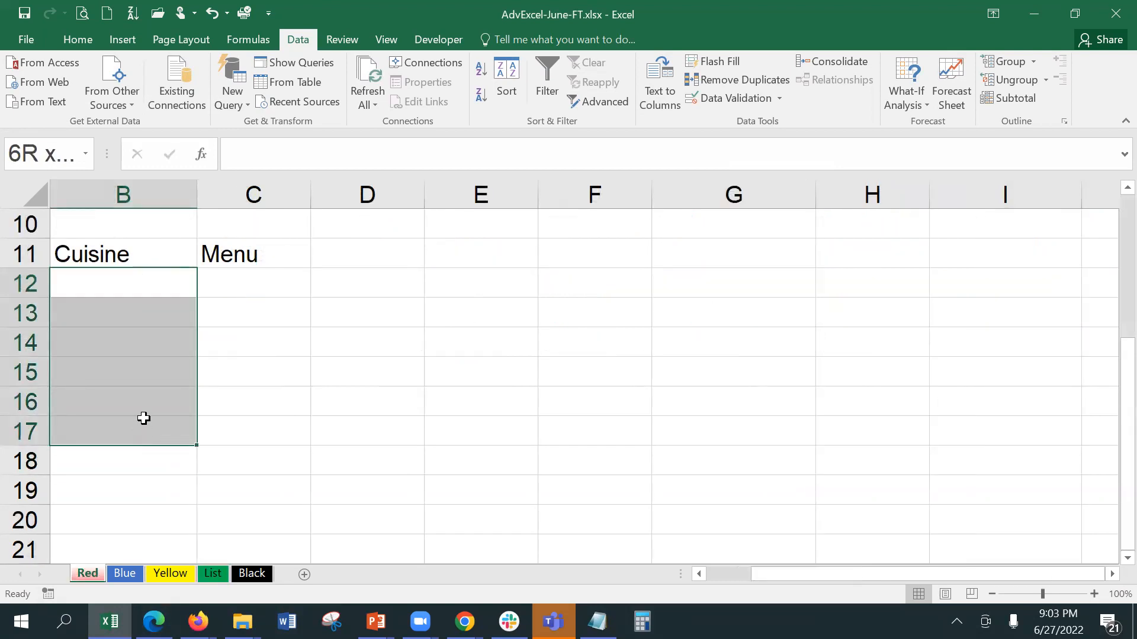
pyautogui.moveTo(144, 418); pyautogui.dragTo(145, 402)
pyautogui.click(708, 94)
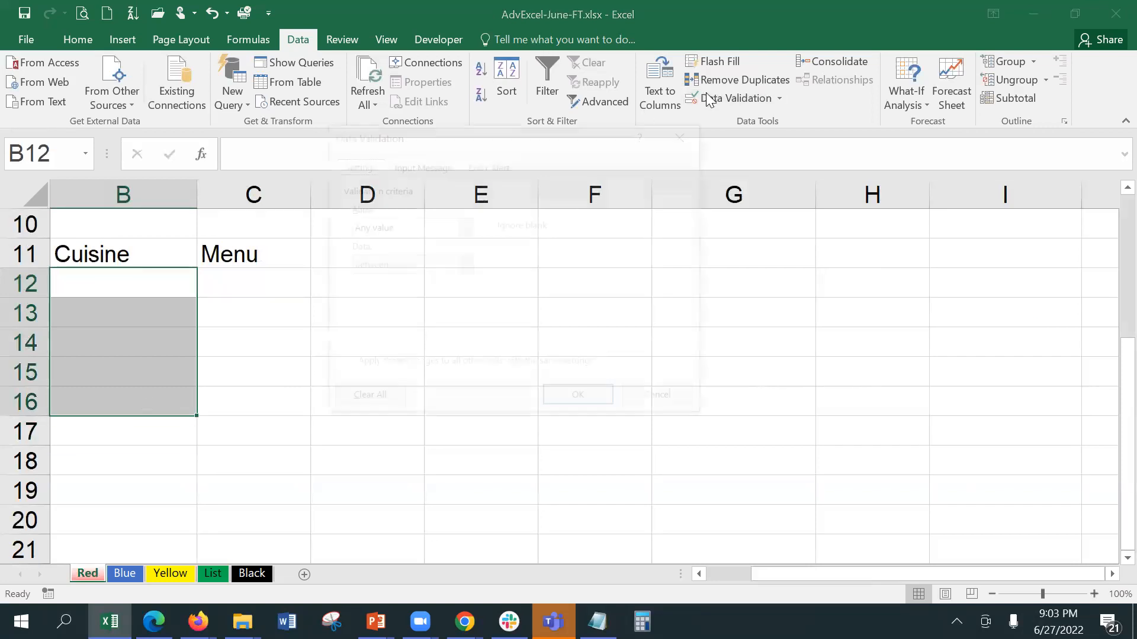
pyautogui.click(426, 229)
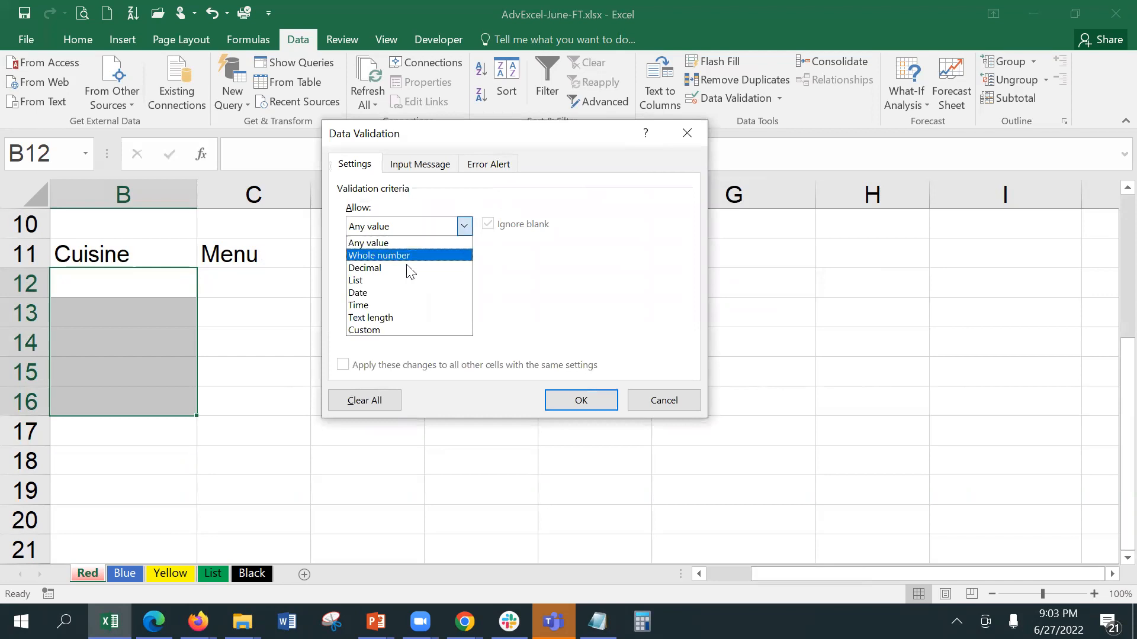
pyautogui.click(406, 280)
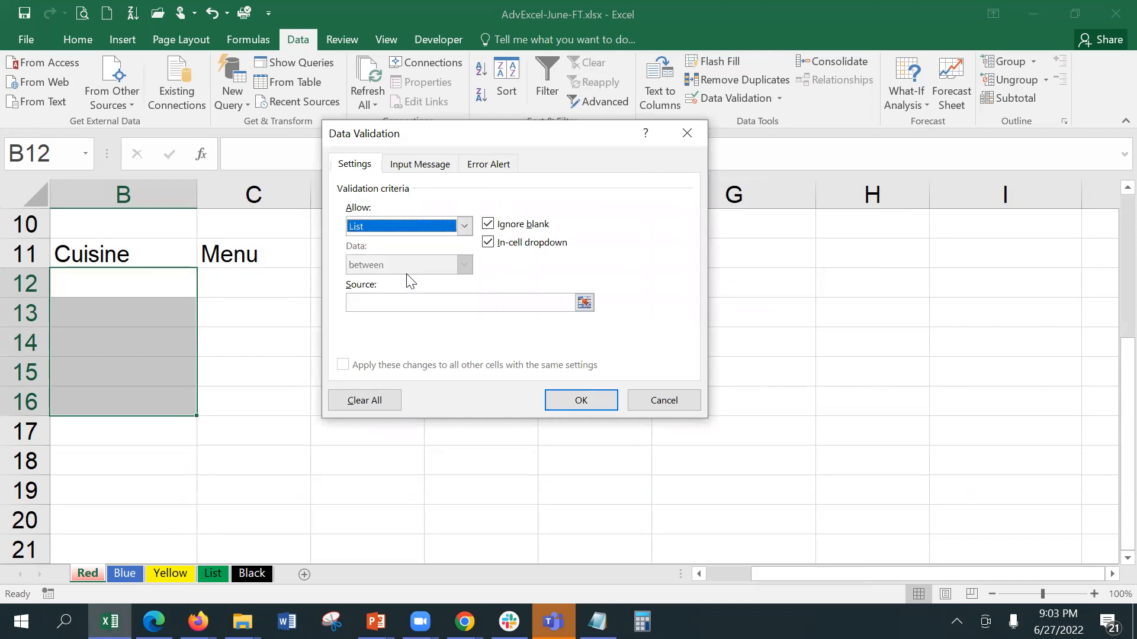
pyautogui.click(468, 303)
pyautogui.click(585, 303)
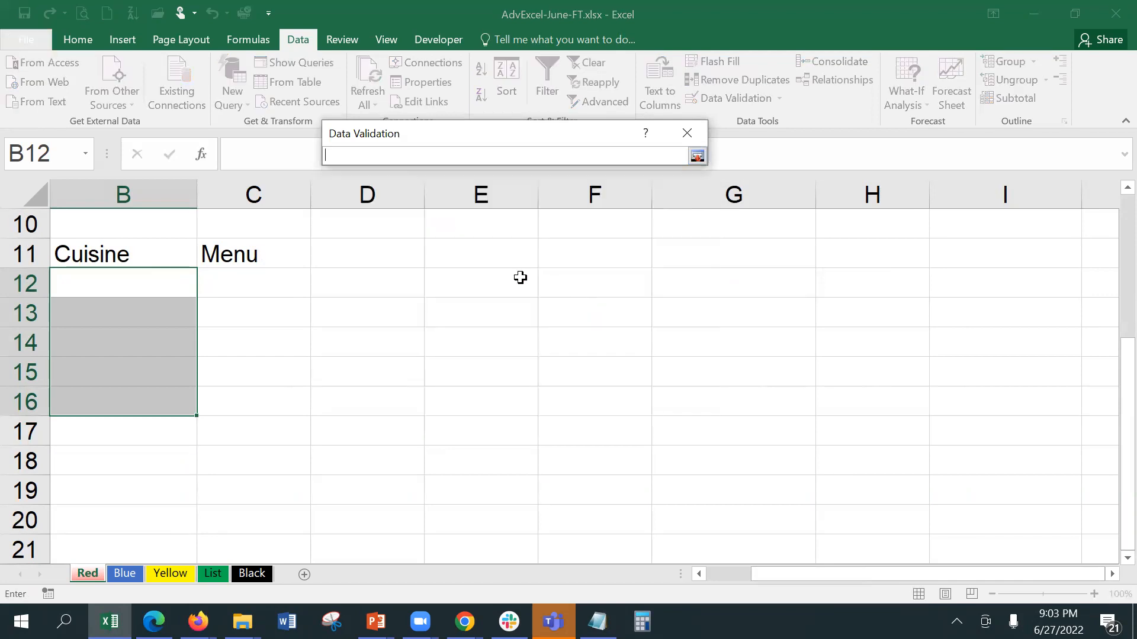
pyautogui.click(214, 575)
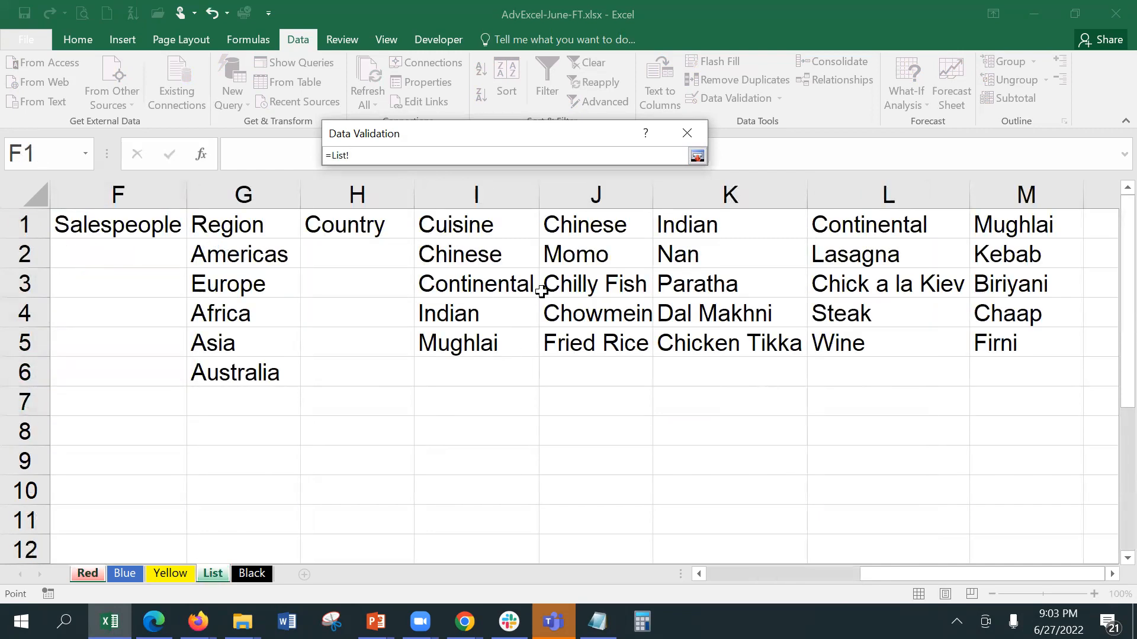
pyautogui.moveTo(489, 254); pyautogui.dragTo(508, 343)
pyautogui.press('Return')
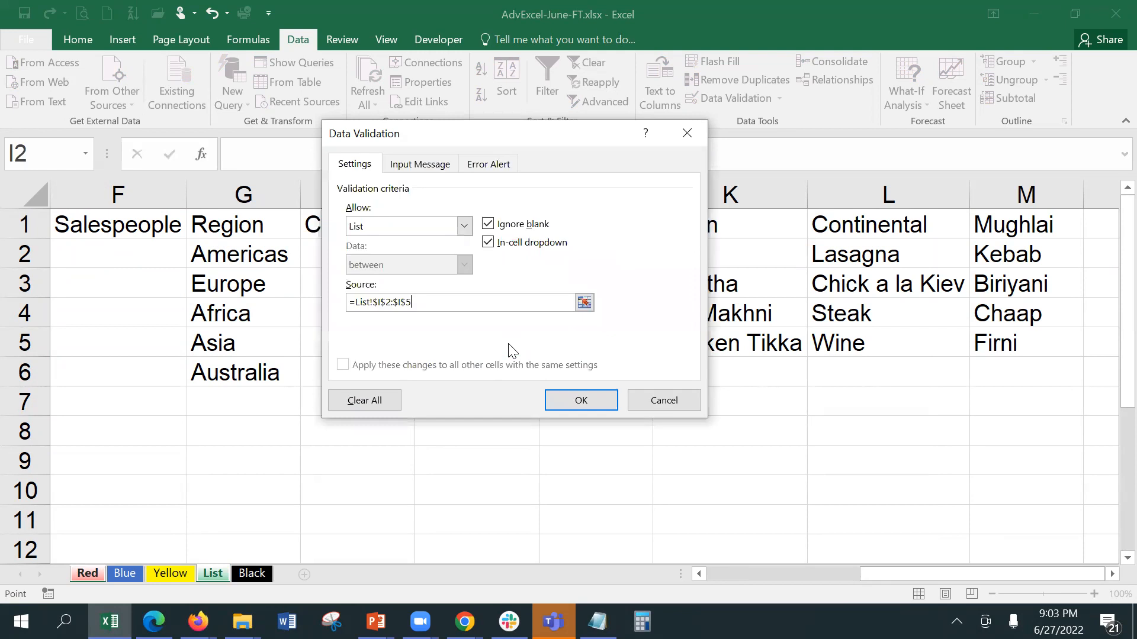
pyautogui.click(586, 407)
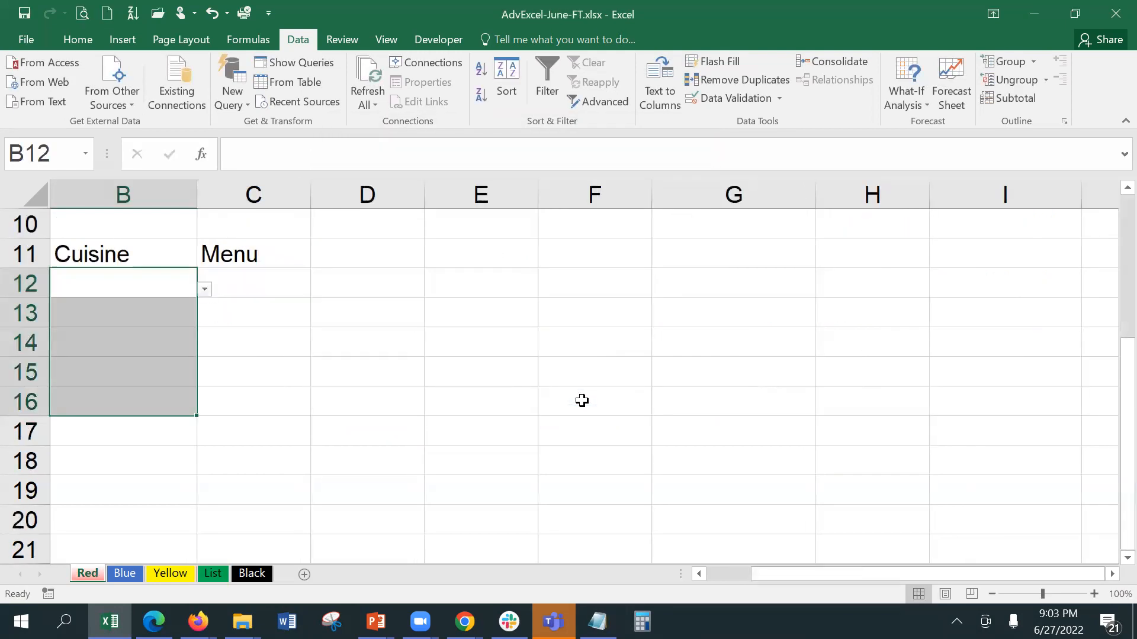
pyautogui.click(150, 286)
# Step: Pick Chinese from B12's cuisine dropdown, then change it to Indian
pyautogui.click(204, 289)
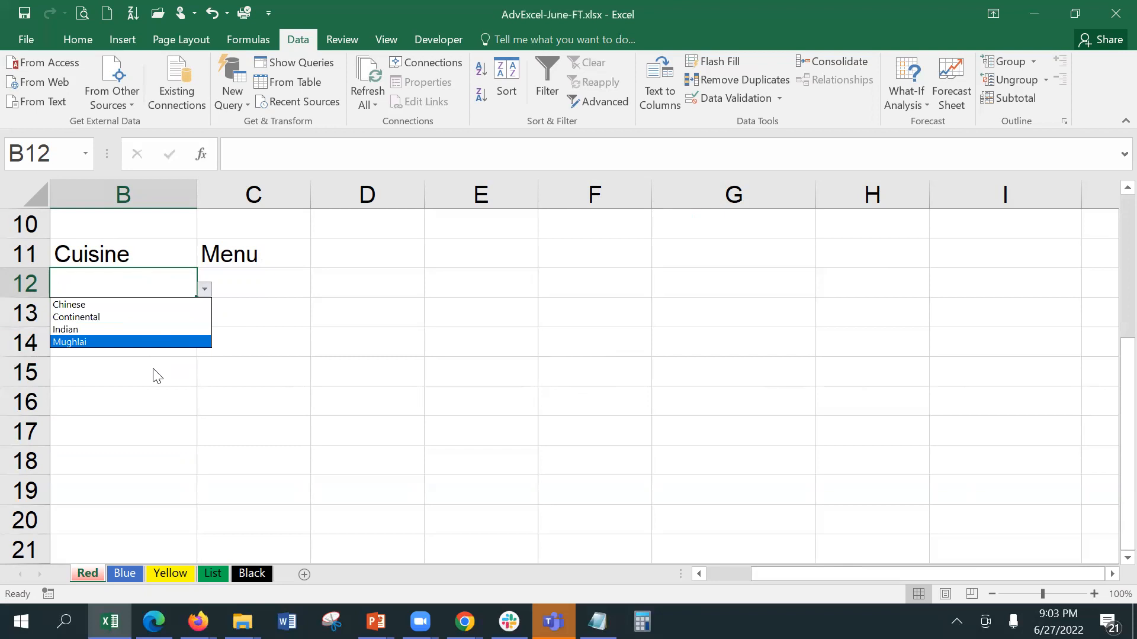
pyautogui.click(143, 304)
pyautogui.click(222, 278)
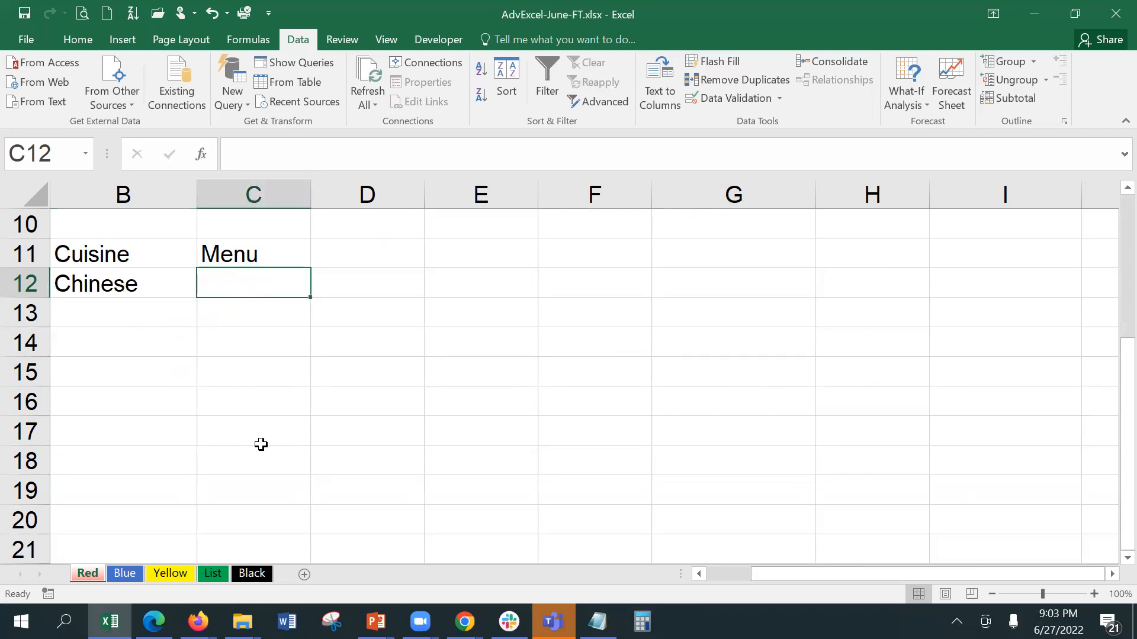
pyautogui.click(172, 284)
pyautogui.click(205, 290)
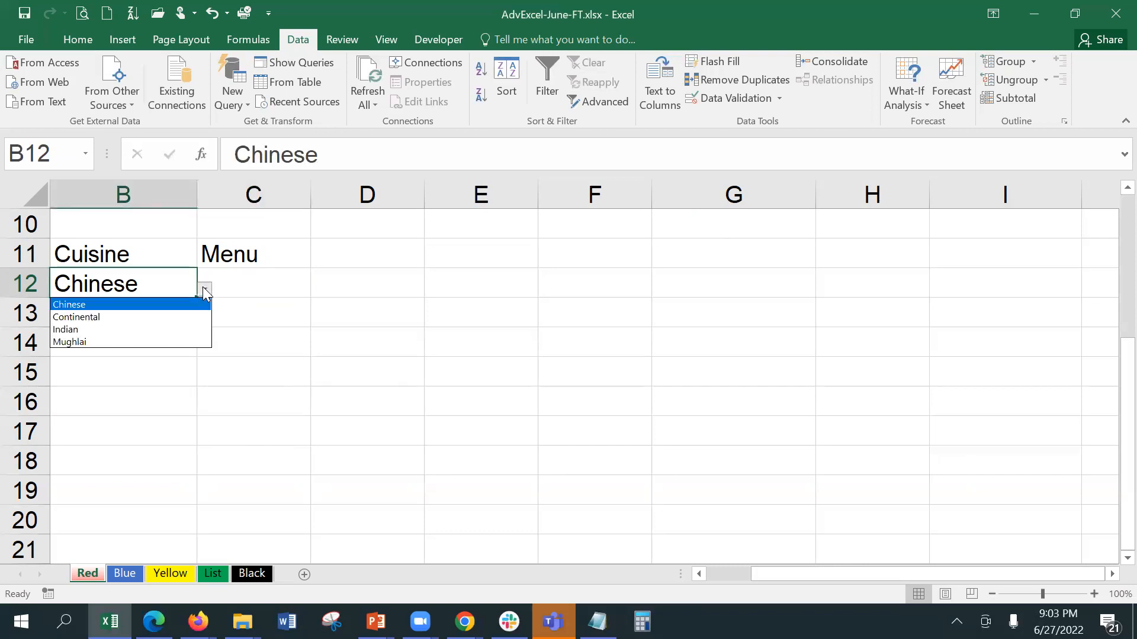
pyautogui.click(187, 329)
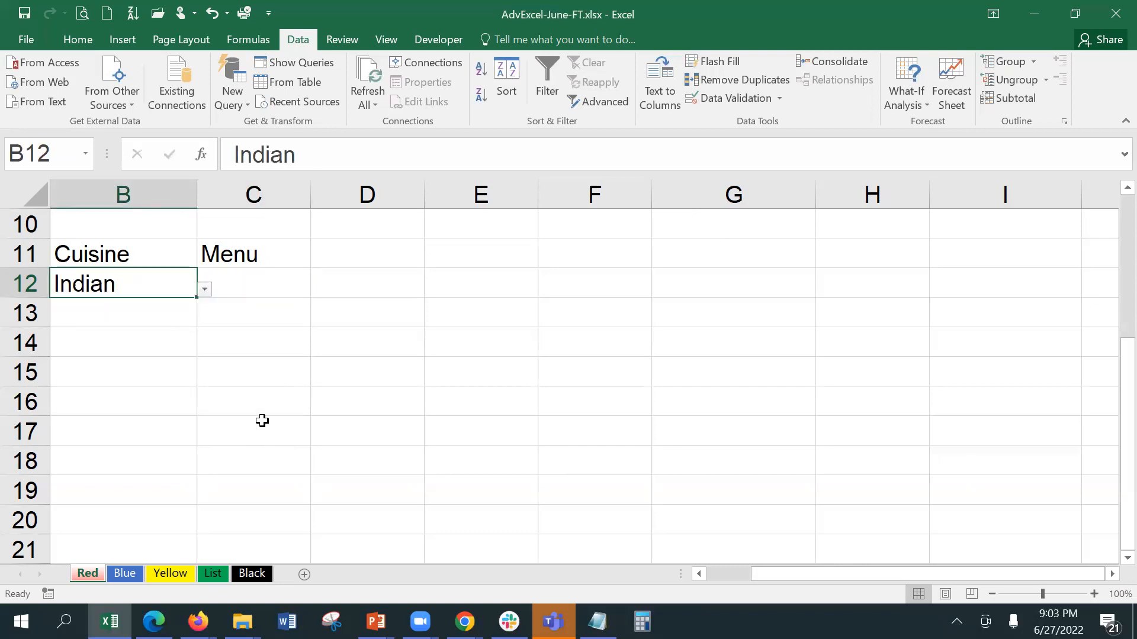
# Step: Check B15 through B17 to confirm the dropdown covers only B12:B16
pyautogui.click(178, 370)
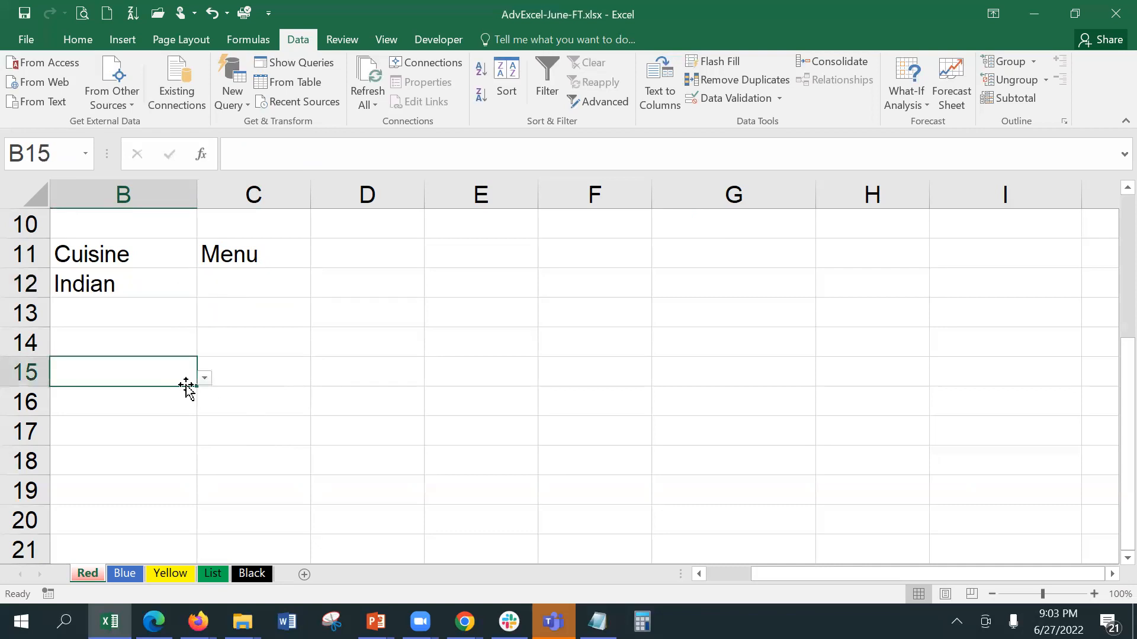
pyautogui.click(184, 403)
pyautogui.click(175, 430)
pyautogui.click(173, 408)
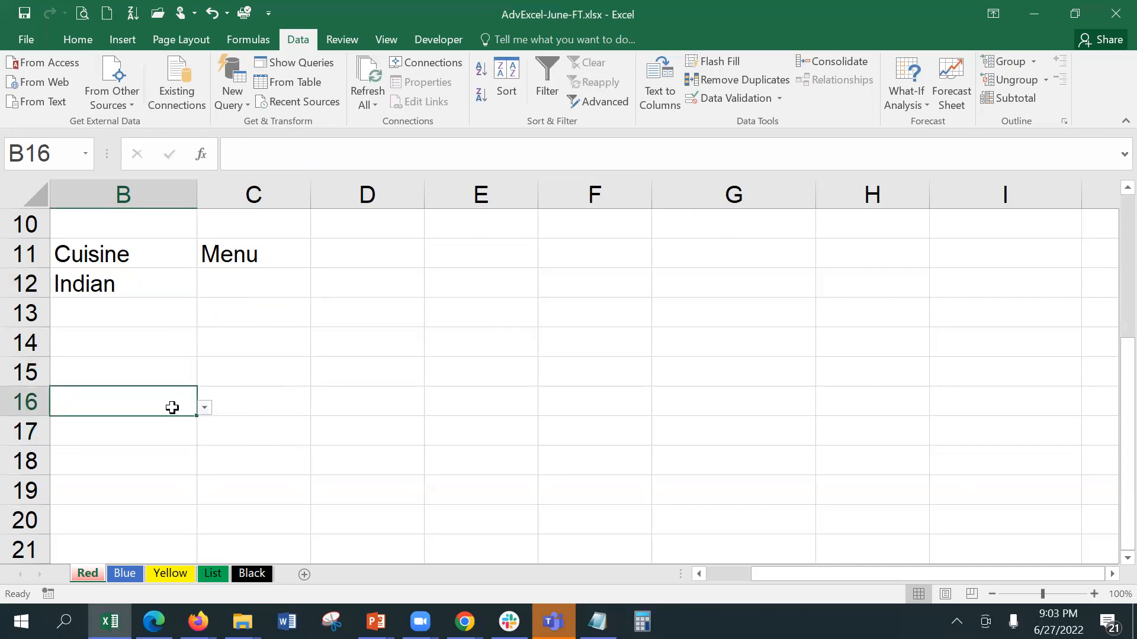
pyautogui.click(128, 282)
pyautogui.click(236, 272)
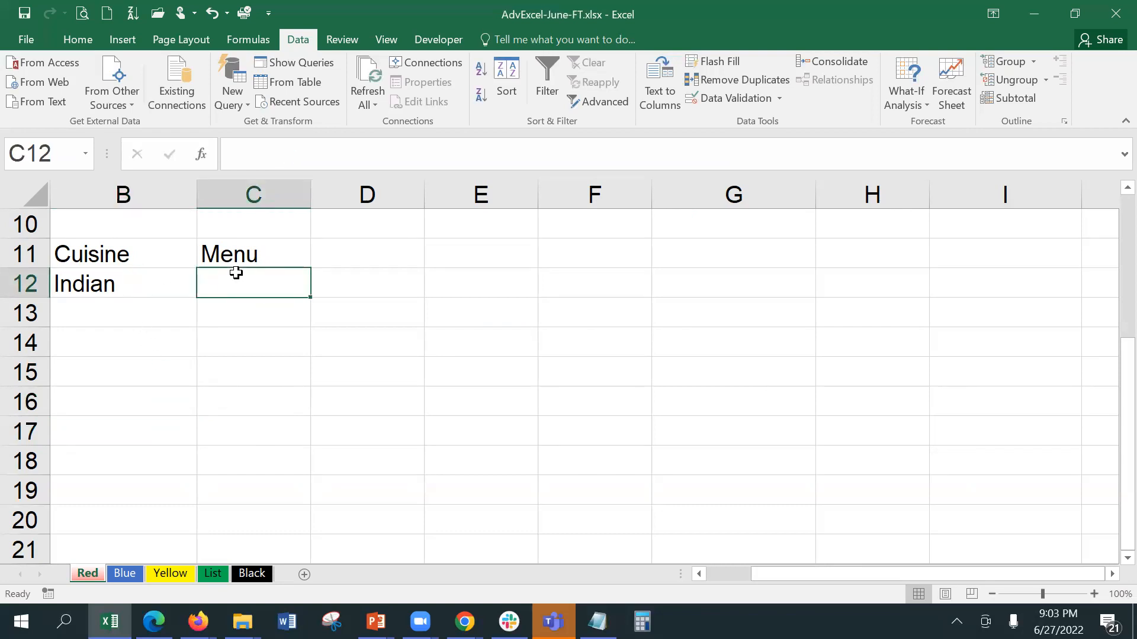
# Step: On the List sheet, name the Chinese dishes J2:J5 as the range Chinese
pyautogui.click(211, 573)
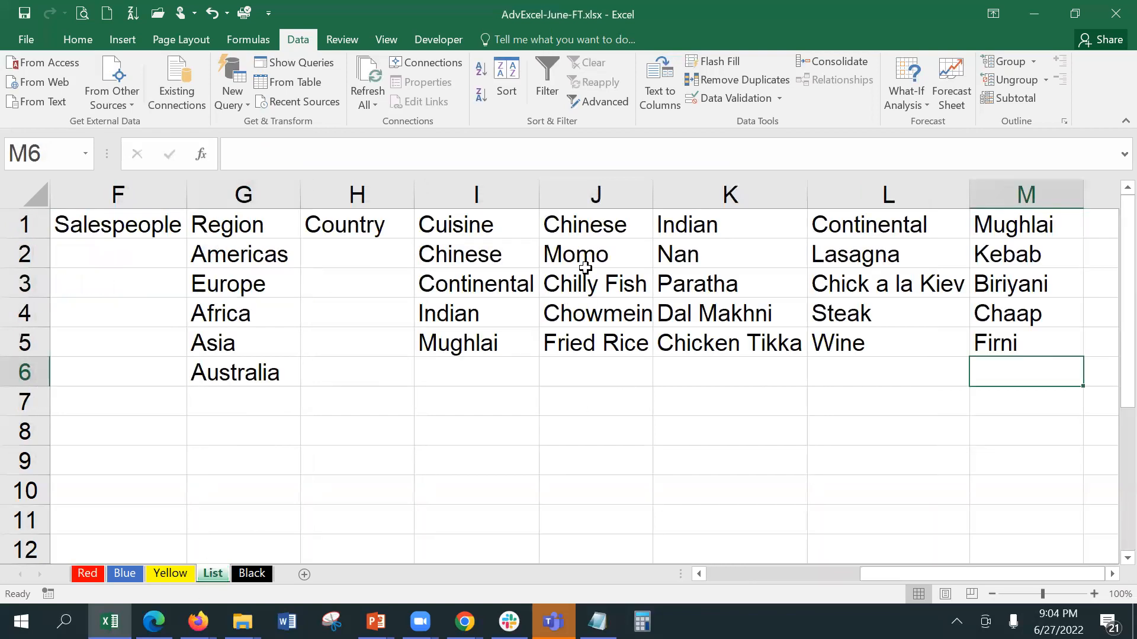
pyautogui.moveTo(584, 256); pyautogui.dragTo(584, 342)
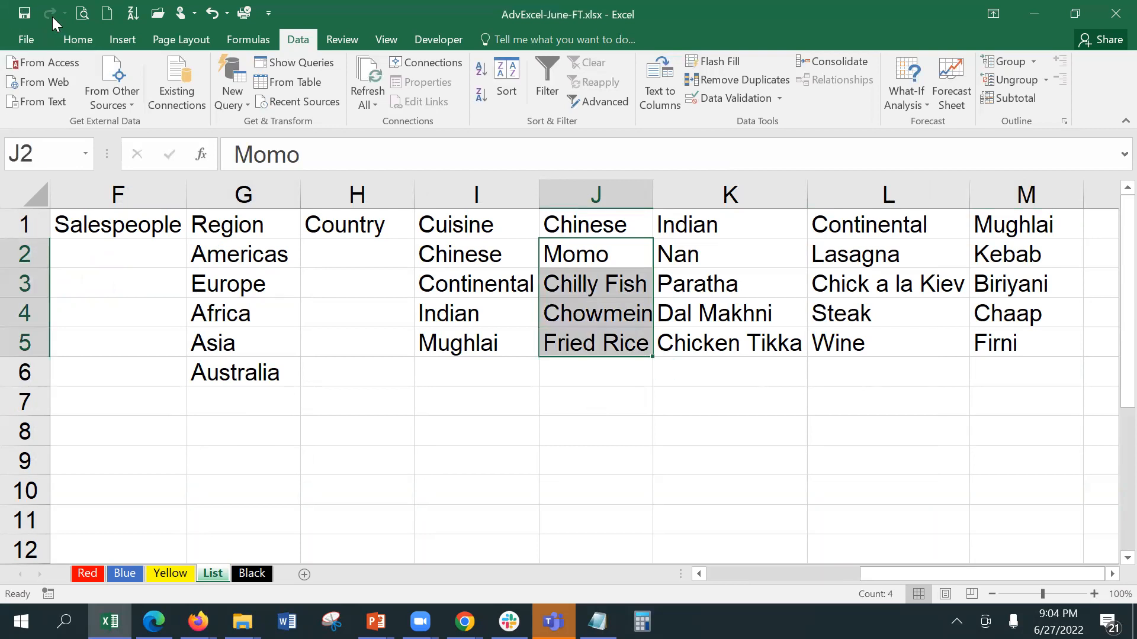
pyautogui.click(78, 39)
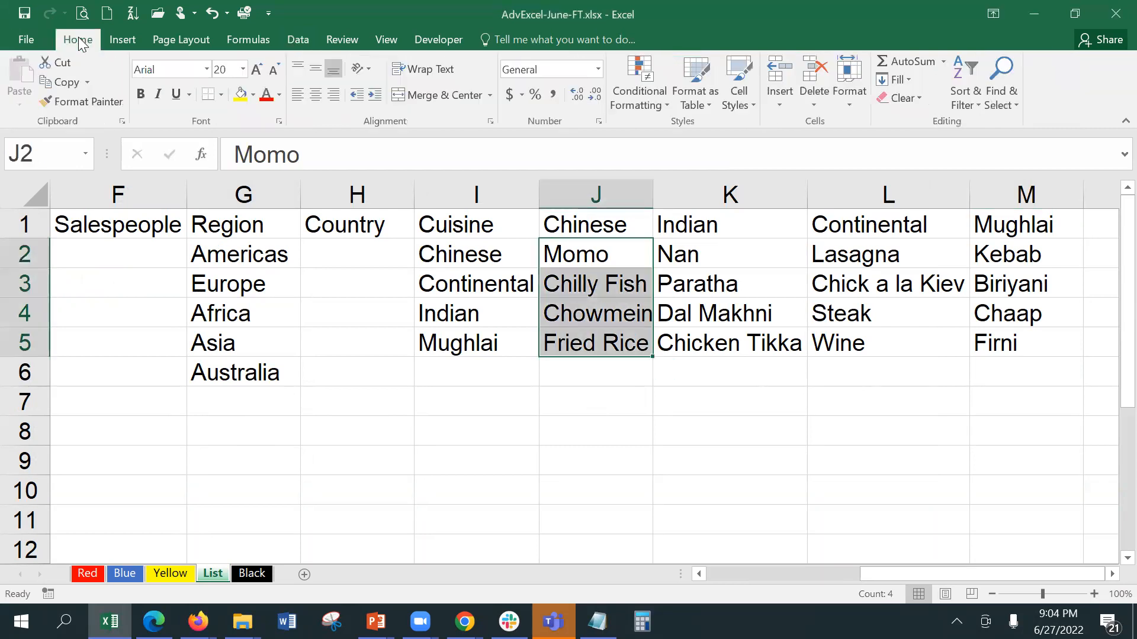
pyautogui.click(60, 157)
pyautogui.press('Escape')
pyautogui.press('alt')
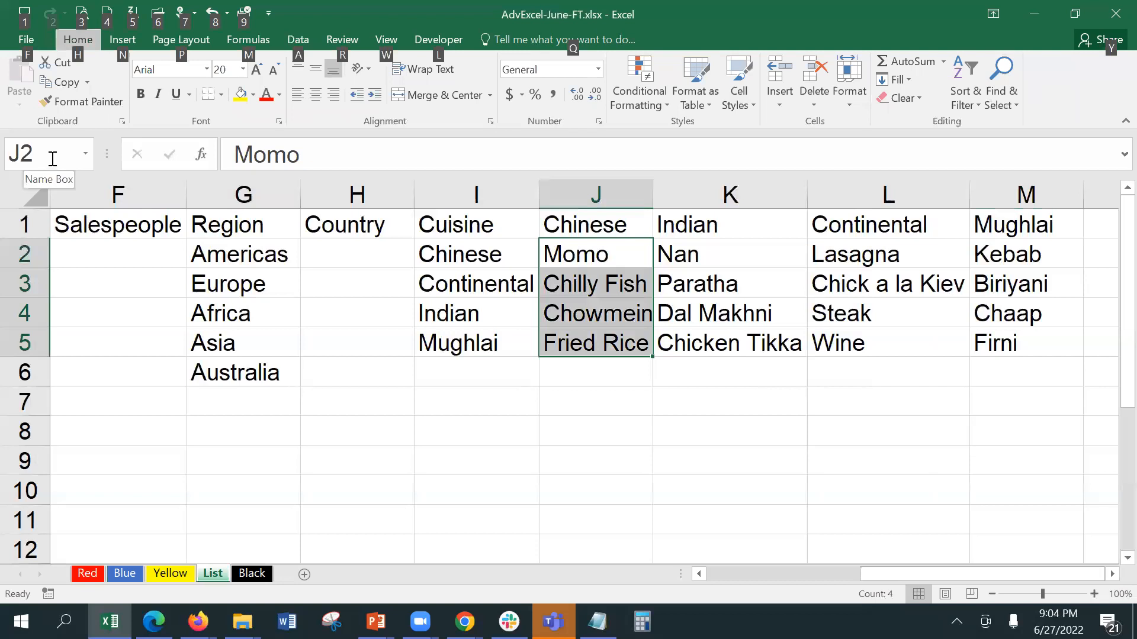
pyautogui.click(52, 159)
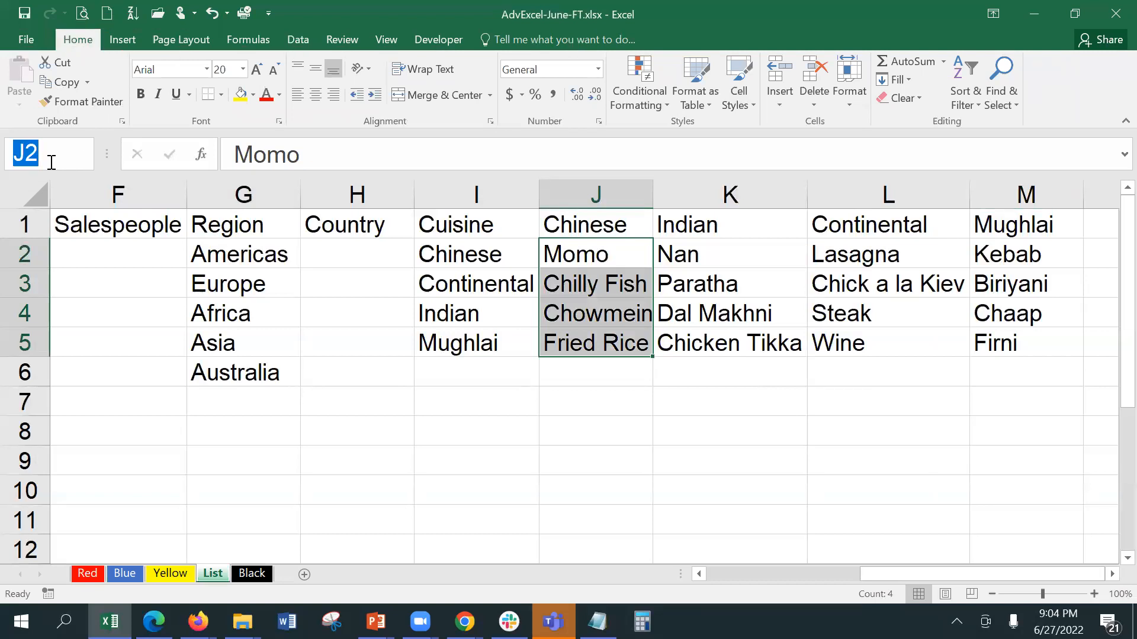
pyautogui.write('Chinese')
pyautogui.press('Return')
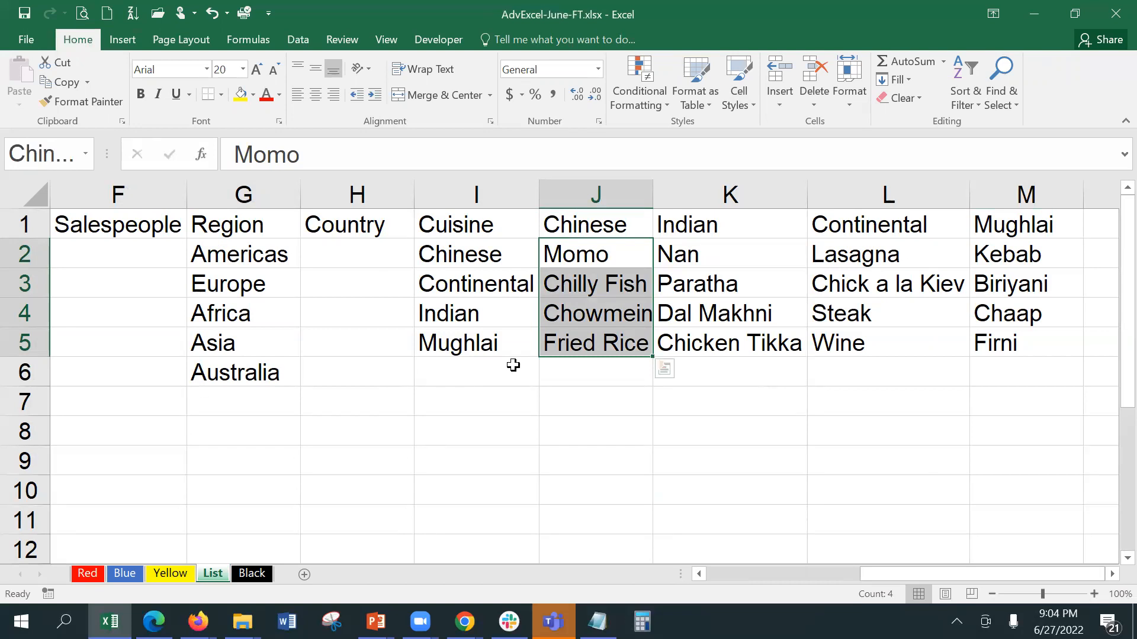
# Step: Name K2:K5 as Indian and L2:L5 as Continental
pyautogui.click(512, 366)
pyautogui.moveTo(688, 255); pyautogui.dragTo(684, 343)
pyautogui.click(40, 162)
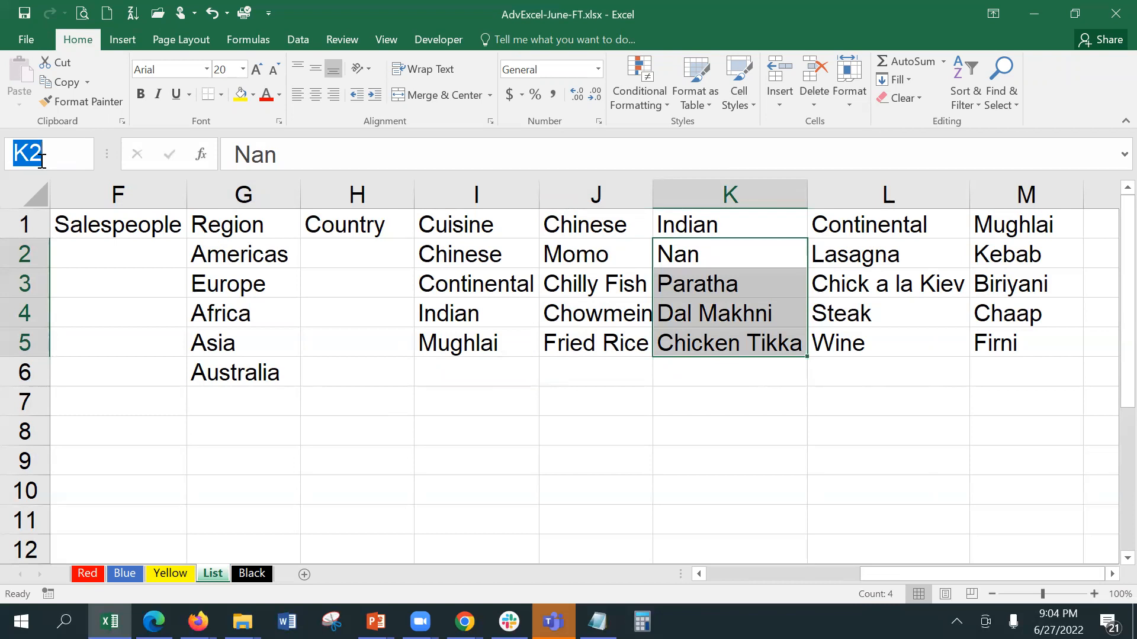
pyautogui.write('Indian')
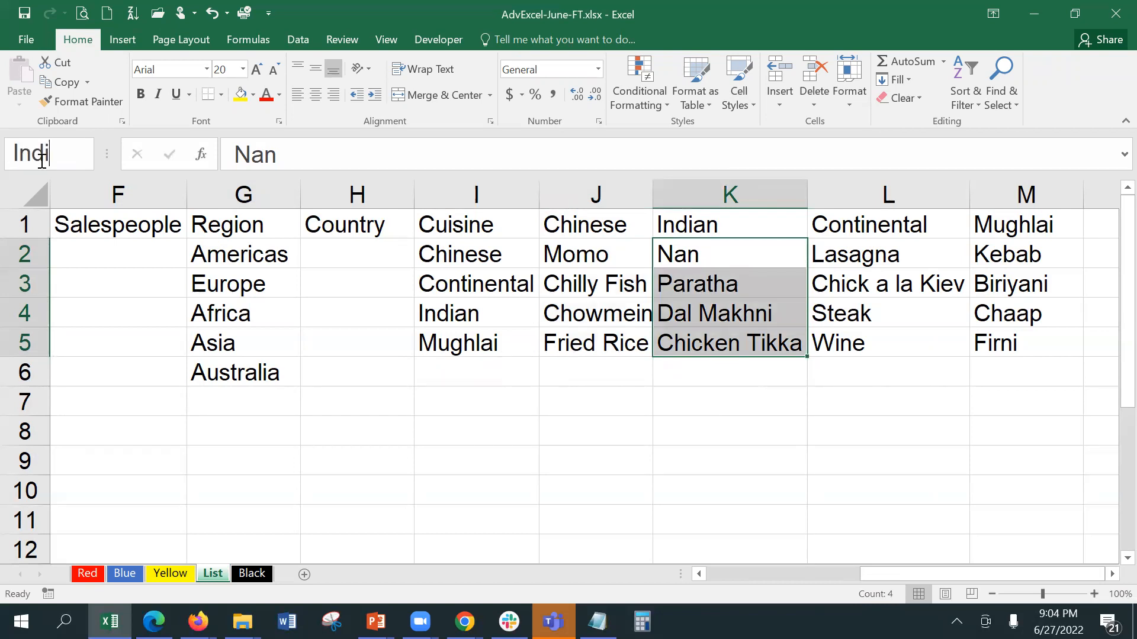
pyautogui.press('Return')
pyautogui.moveTo(892, 253); pyautogui.dragTo(893, 335)
pyautogui.click(42, 161)
pyautogui.write('C')
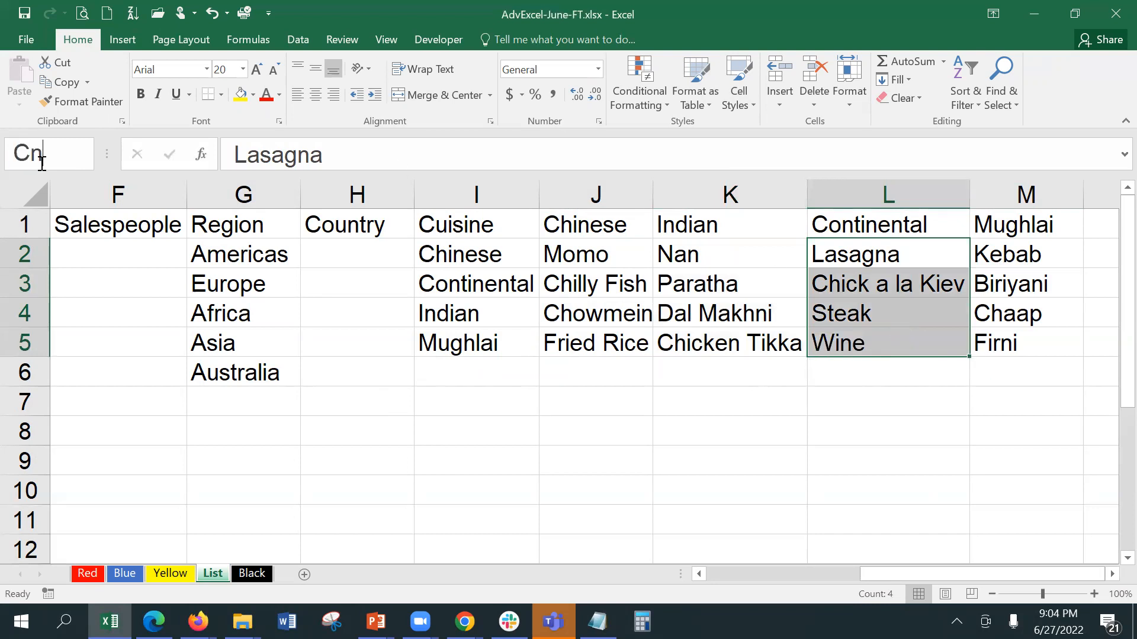
pyautogui.write('onti')
pyautogui.write('nental')
pyautogui.press('Return')
pyautogui.press('Return')
# Step: Name the Mughlai dishes M2:M5 as the range Mughlai
pyautogui.moveTo(1014, 254); pyautogui.dragTo(1004, 344)
pyautogui.click(44, 154)
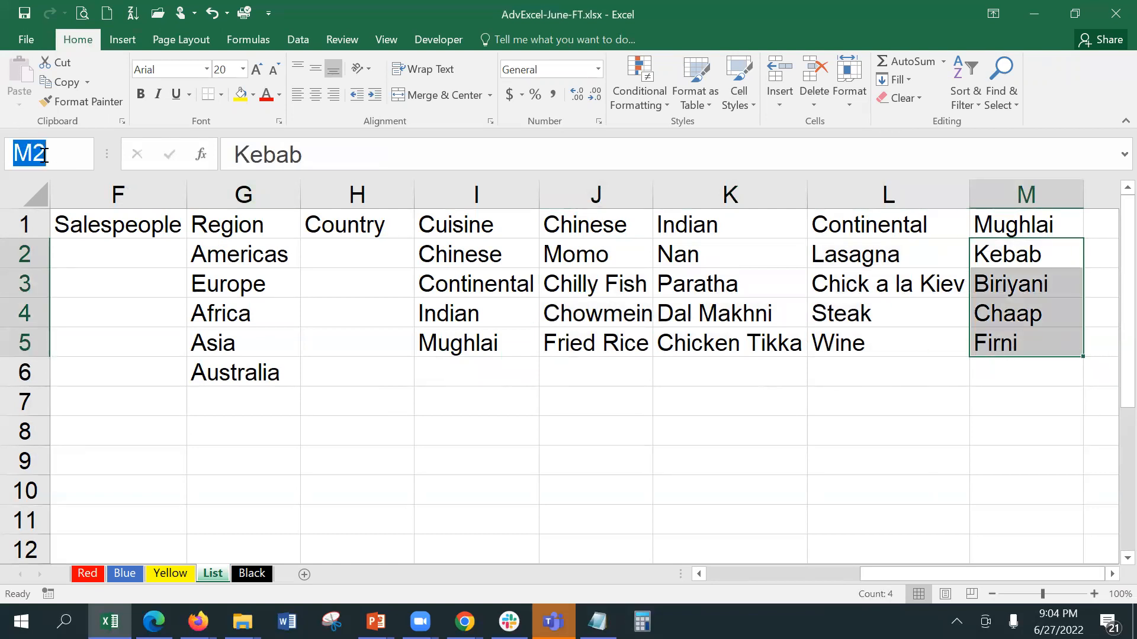
pyautogui.write('Mughl')
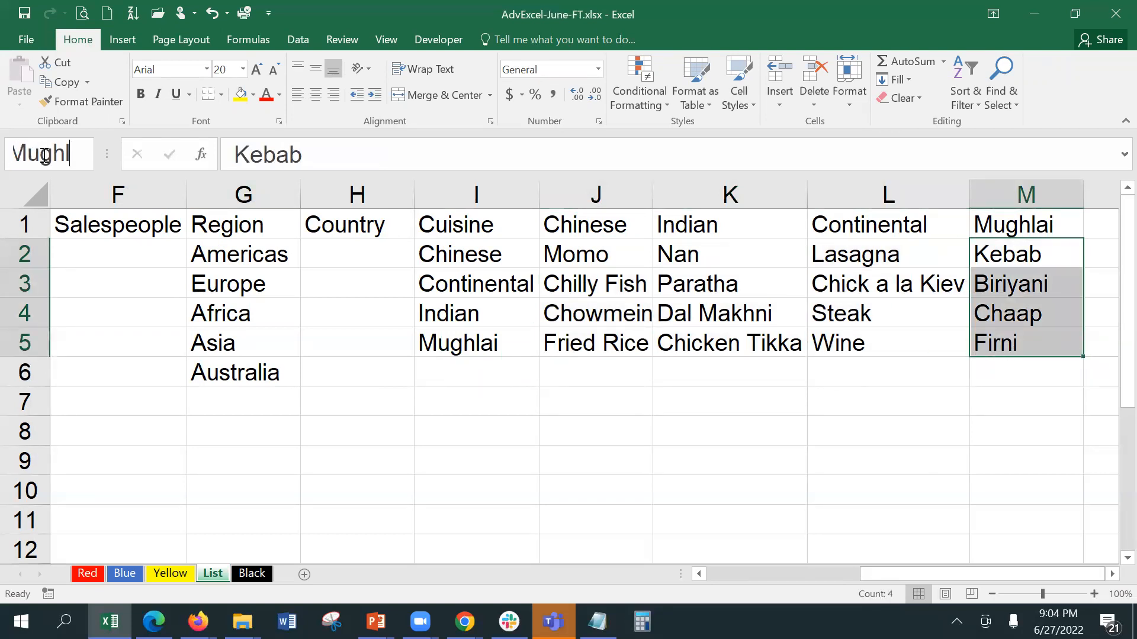
pyautogui.write('ai')
pyautogui.press('Return')
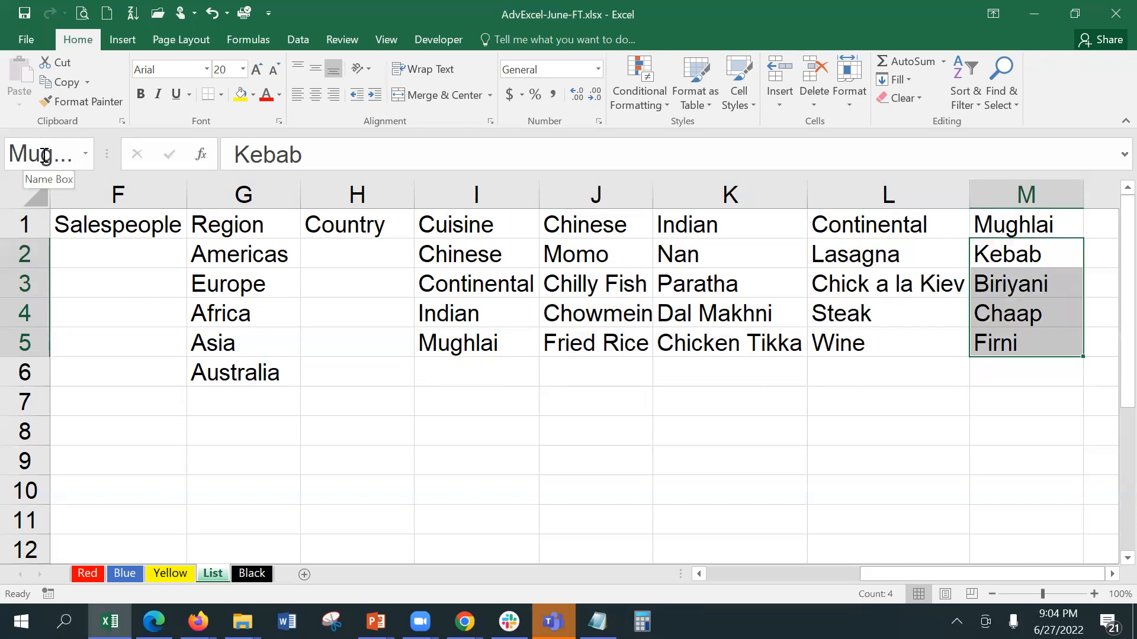
pyautogui.click(469, 284)
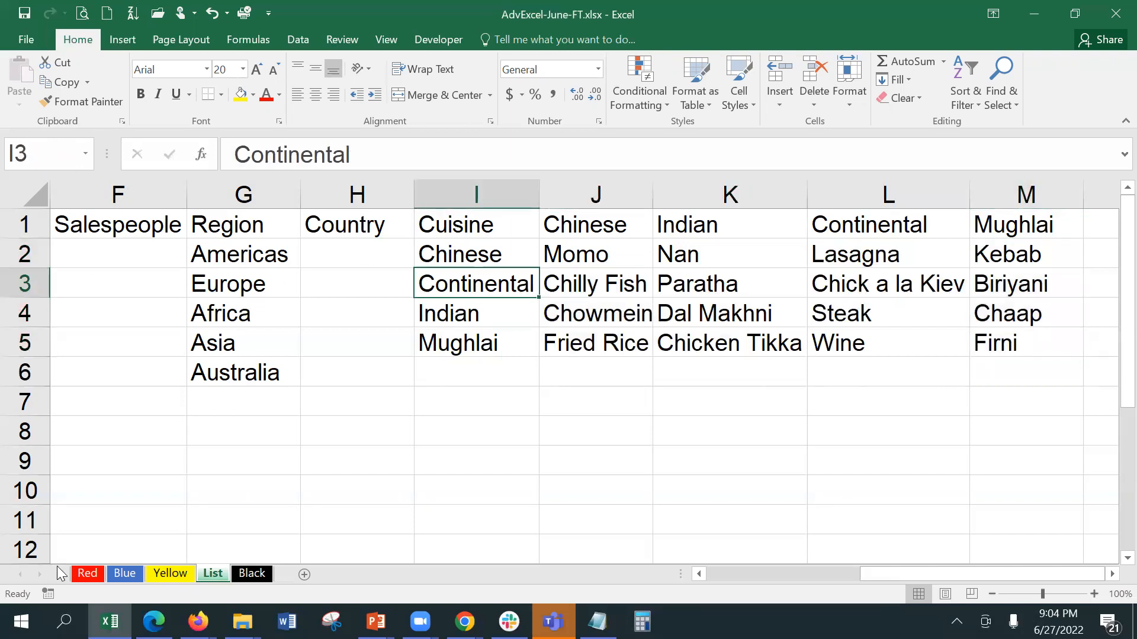
pyautogui.click(89, 574)
# Step: Give Menu cells C12:C16 a Custom validation formula =Indirect(B12)
pyautogui.moveTo(223, 287); pyautogui.dragTo(241, 402)
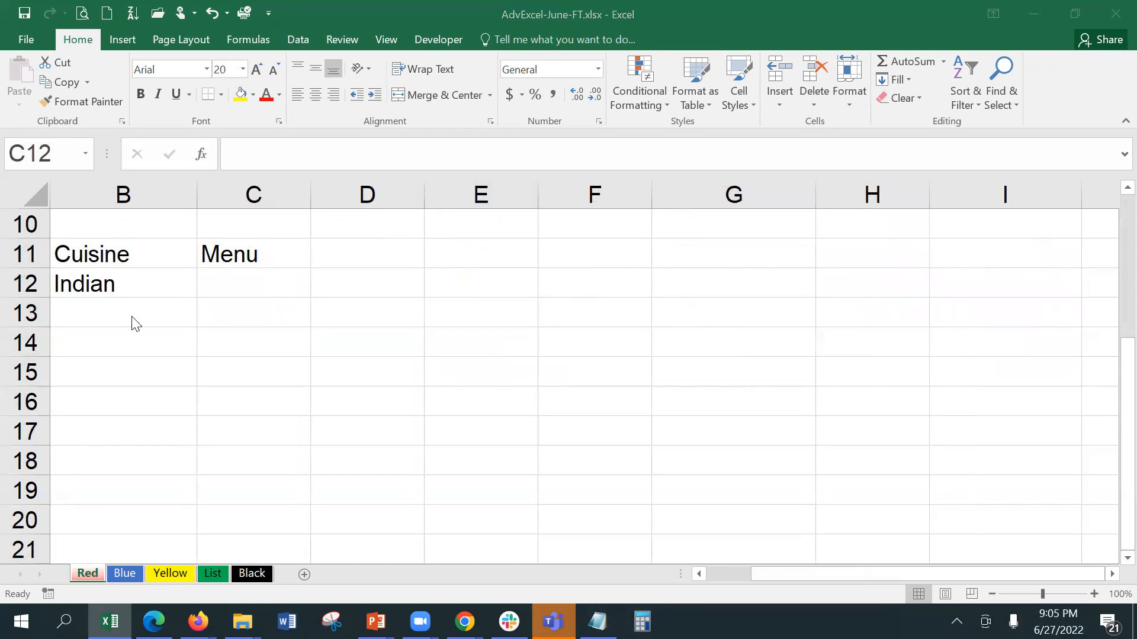
pyautogui.click(303, 37)
pyautogui.click(740, 96)
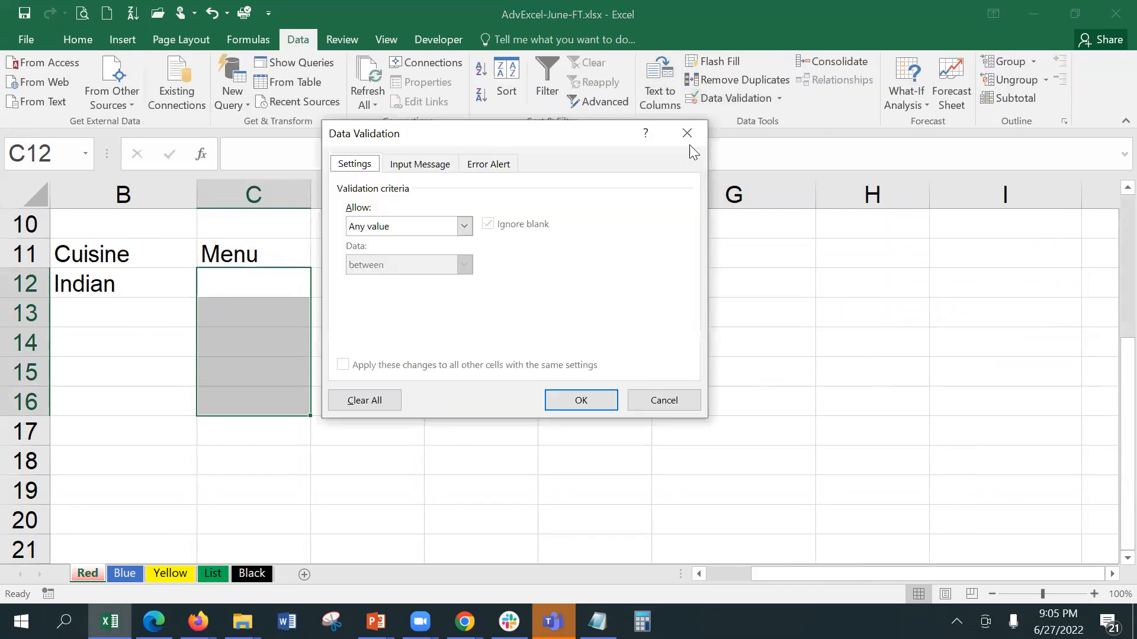
pyautogui.click(418, 222)
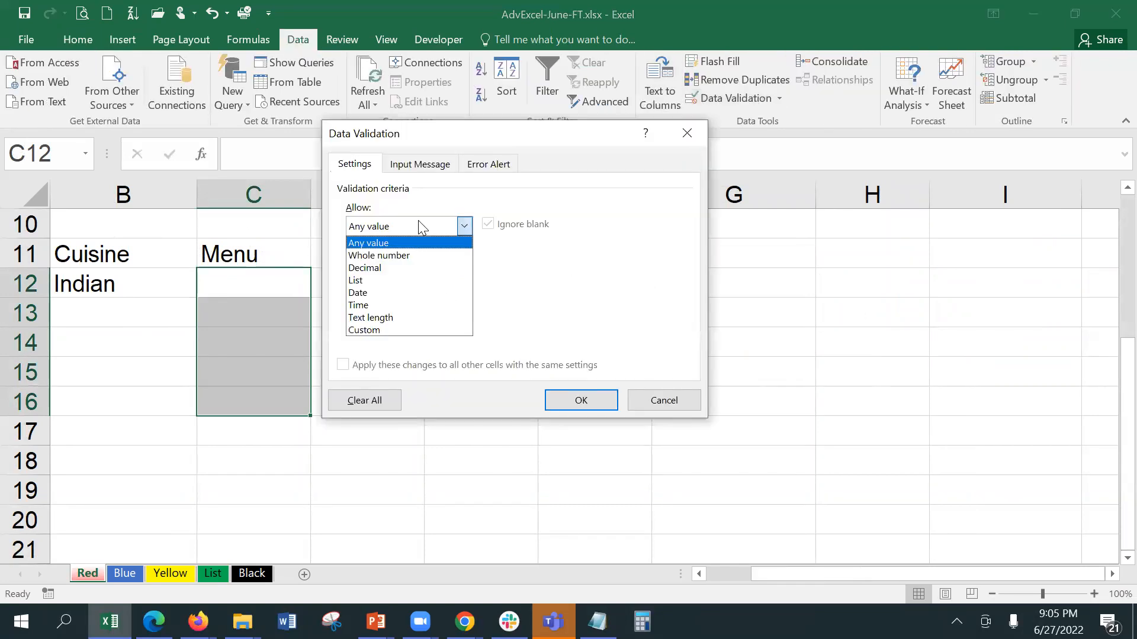
pyautogui.click(412, 331)
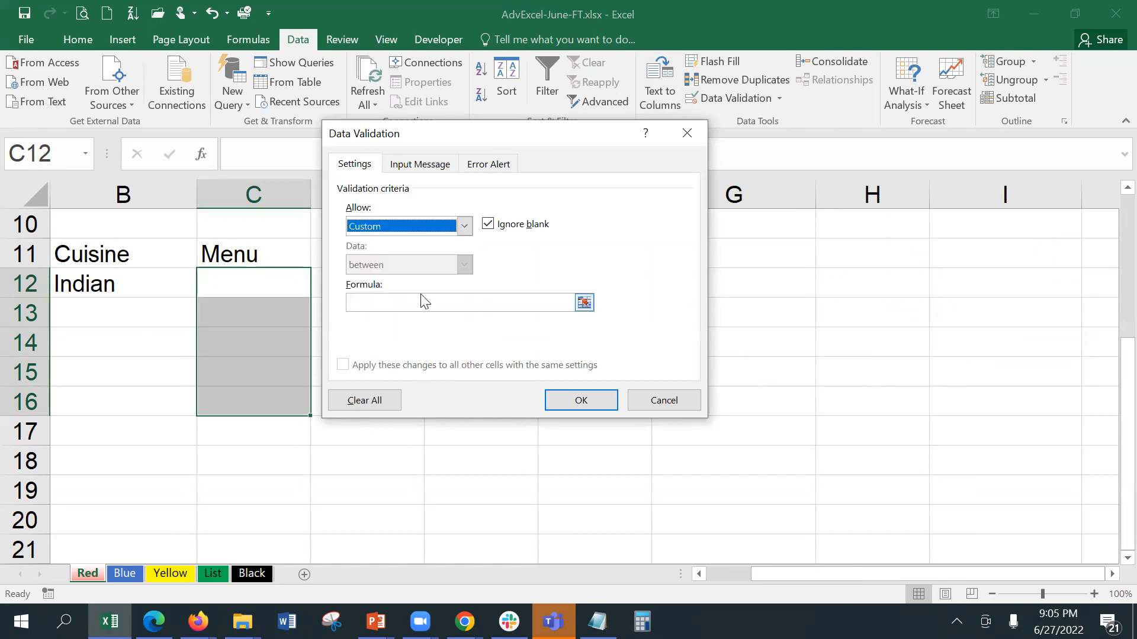
pyautogui.click(423, 301)
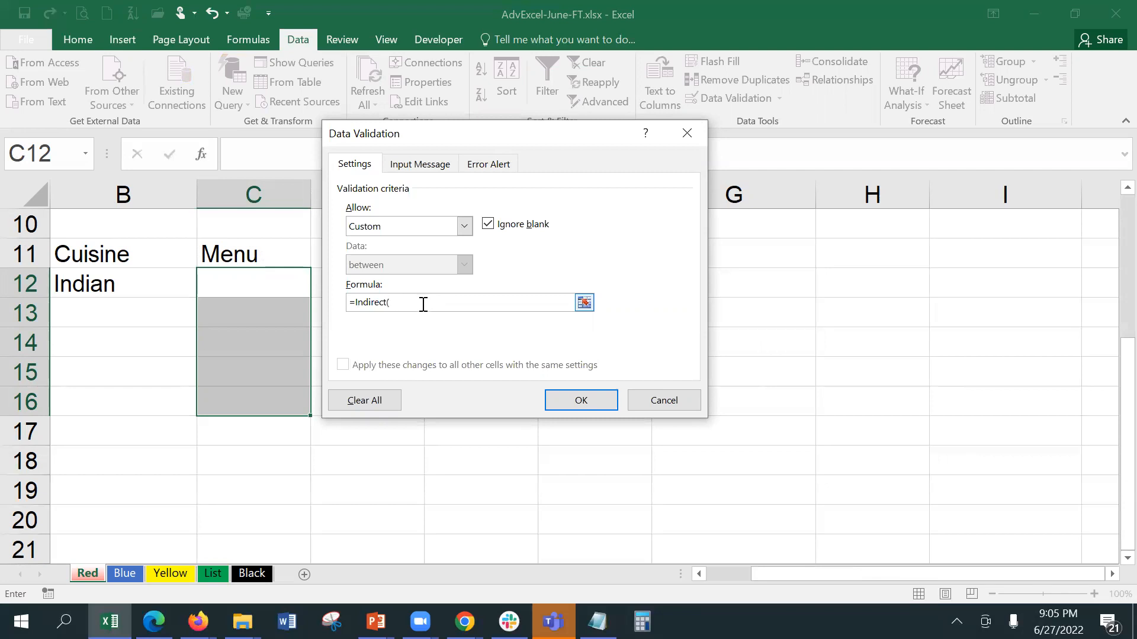
pyautogui.click(161, 282)
pyautogui.write(')')
pyautogui.press('Return')
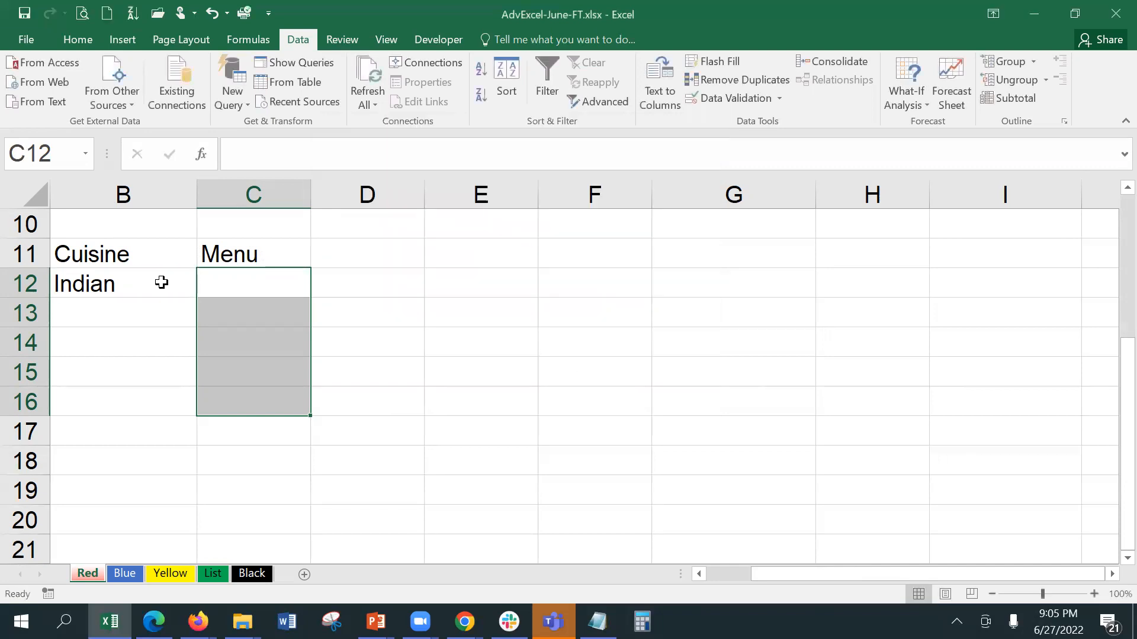
pyautogui.click(161, 283)
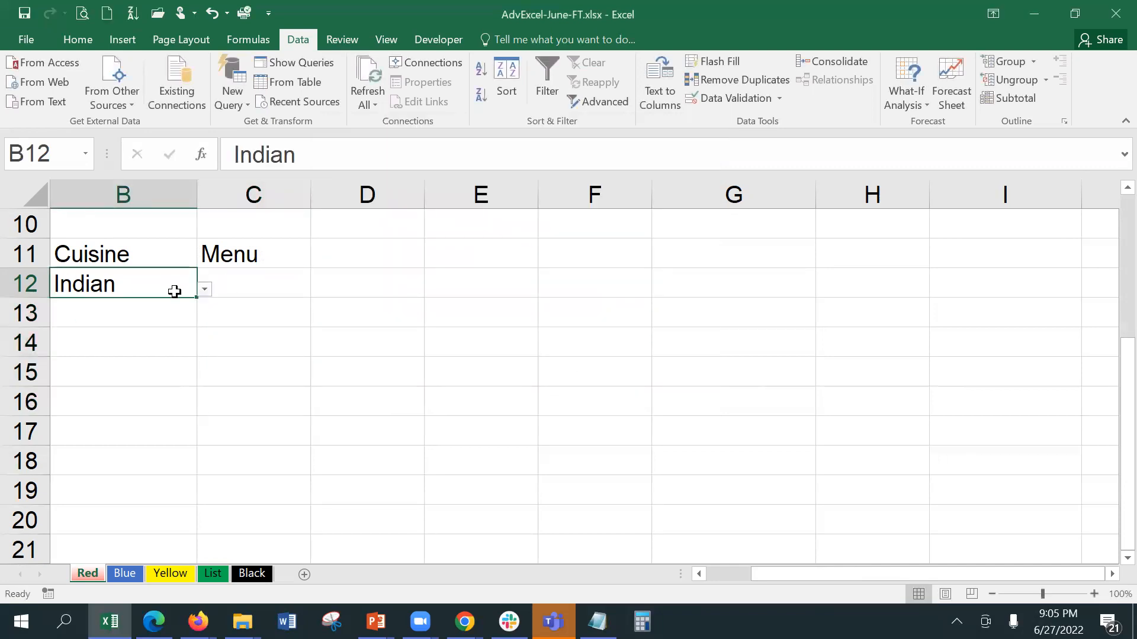
# Step: Set the Cuisine in B12 to Chinese
pyautogui.click(204, 290)
pyautogui.click(159, 300)
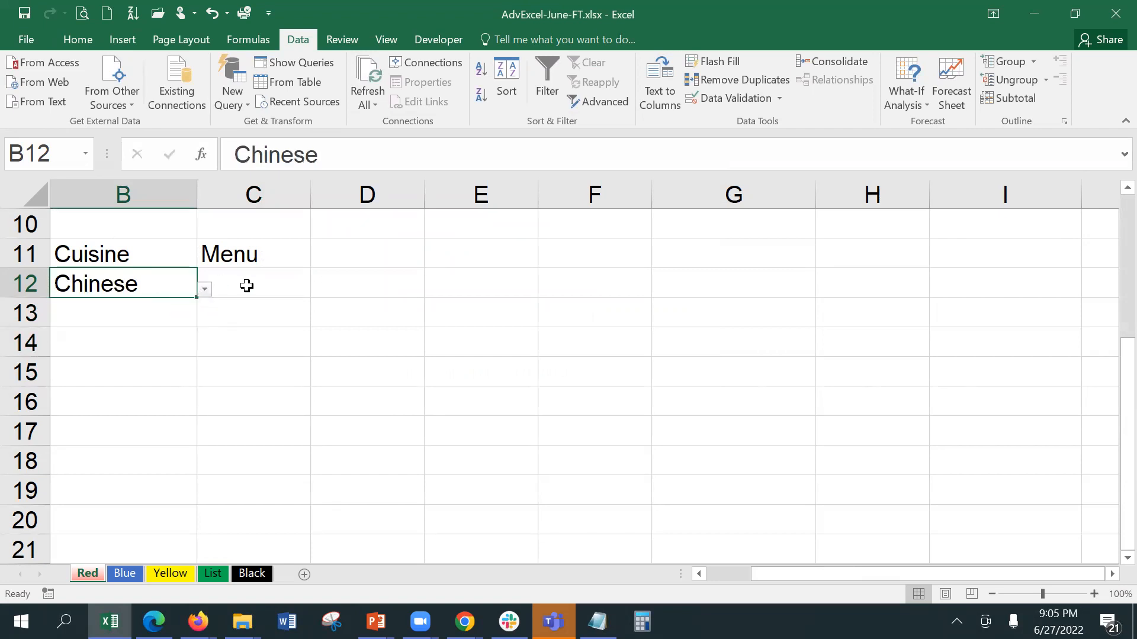
pyautogui.click(247, 286)
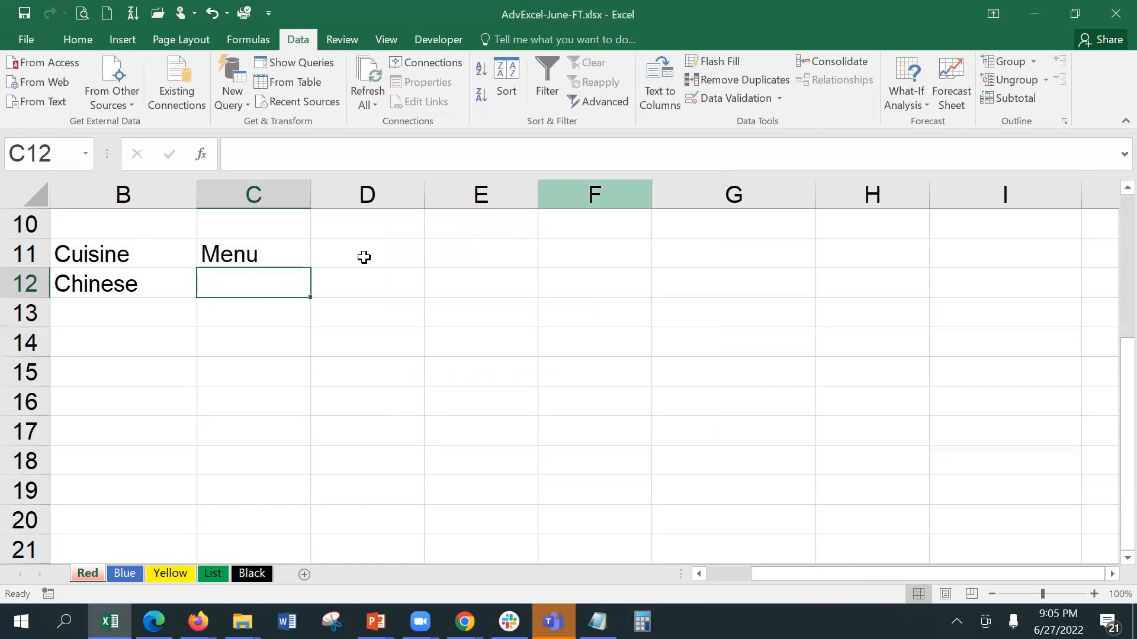
# Step: Remove the leading equals sign from C12's validation formula, then select C12:C16
pyautogui.click(749, 98)
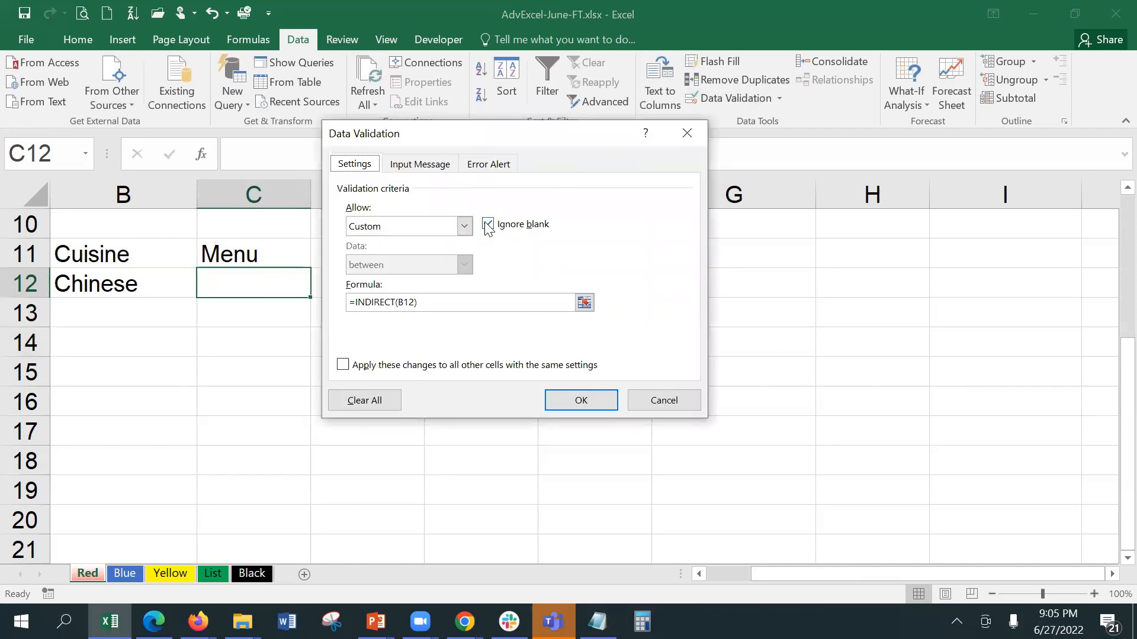
pyautogui.click(354, 302)
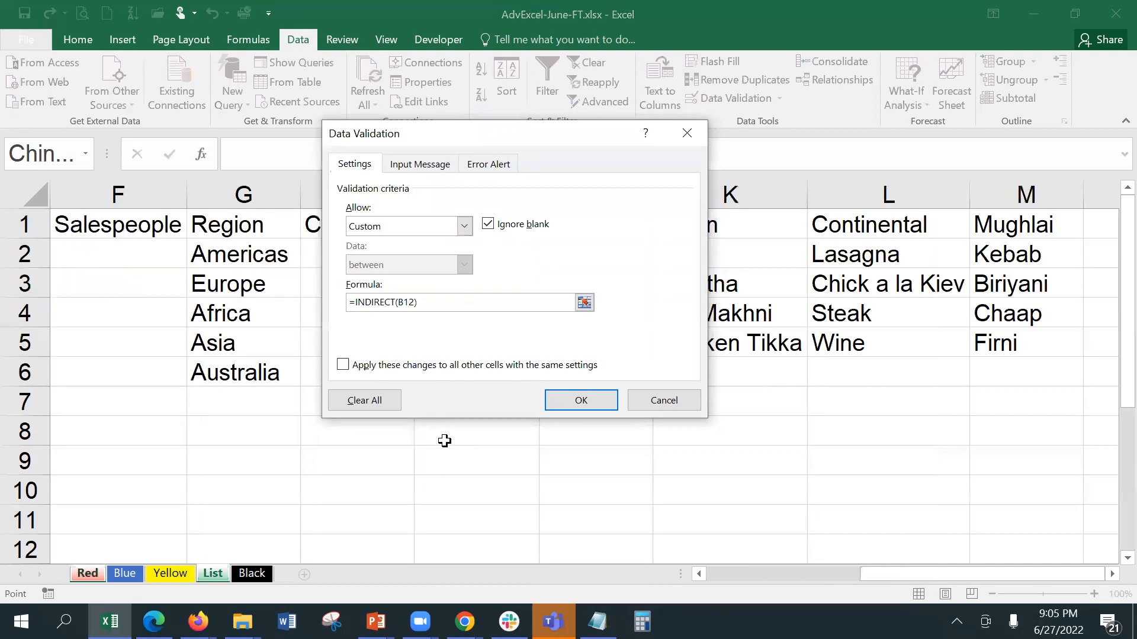
pyautogui.press('BackSpace')
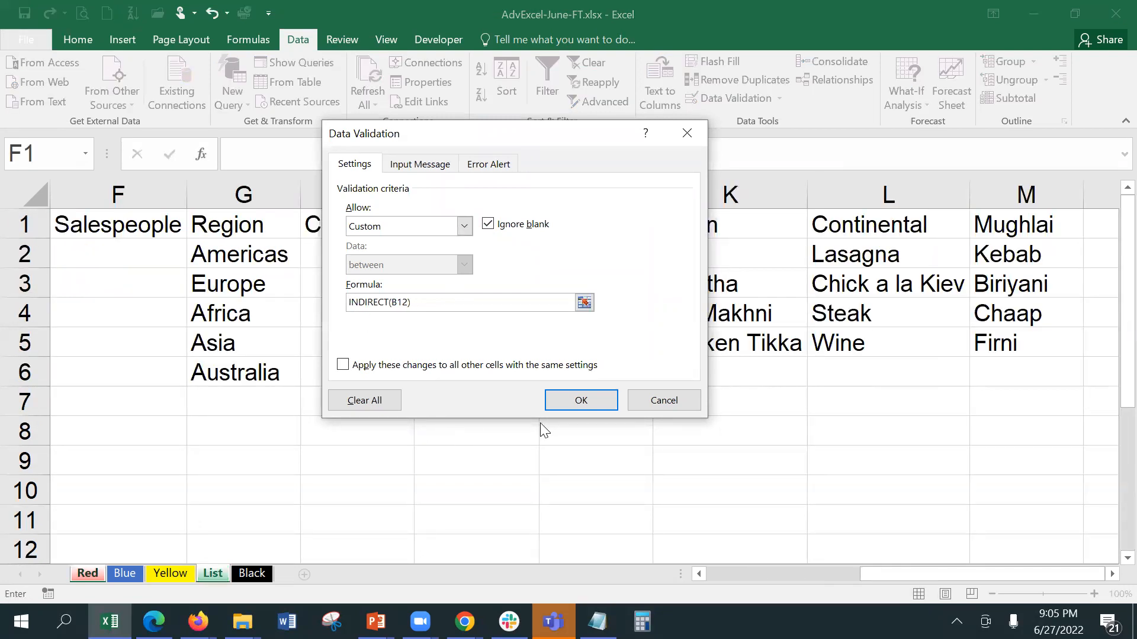
pyautogui.click(564, 394)
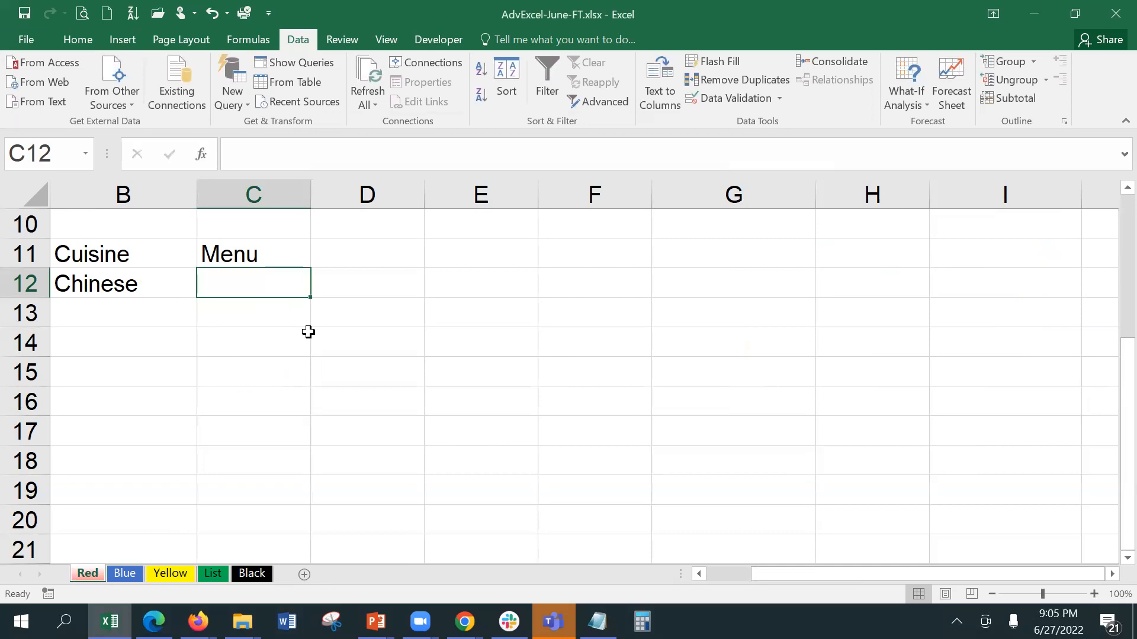
pyautogui.click(300, 314)
pyautogui.click(292, 288)
pyautogui.click(127, 303)
pyautogui.moveTo(264, 283); pyautogui.dragTo(272, 396)
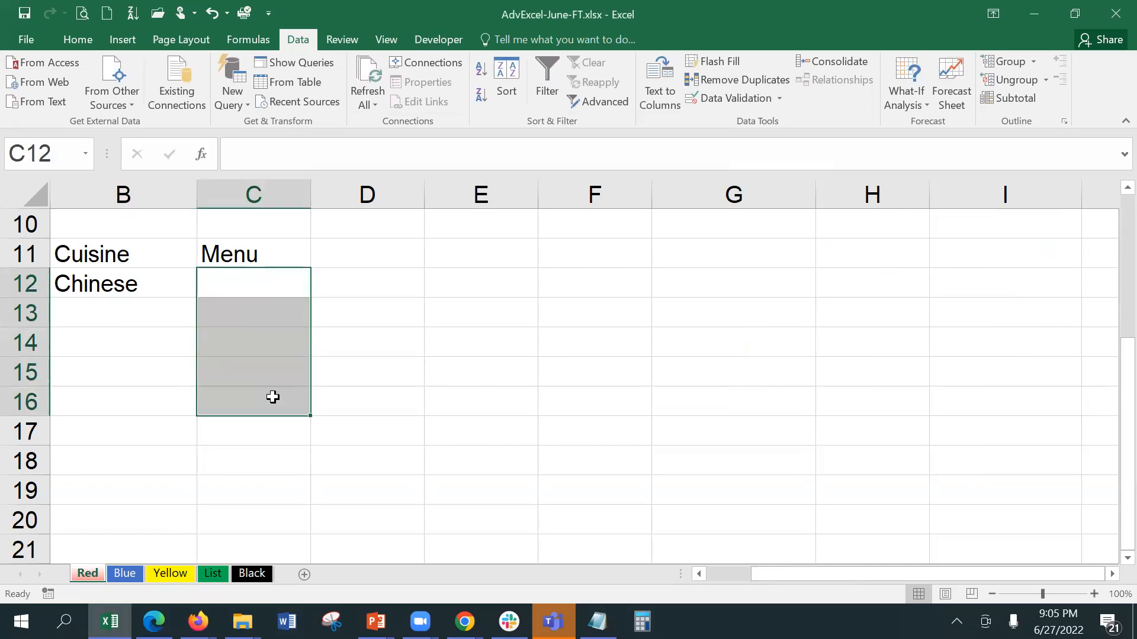
# Step: Erase the mixed validation settings on C12:C16 and briefly try the Text length rule
pyautogui.click(720, 94)
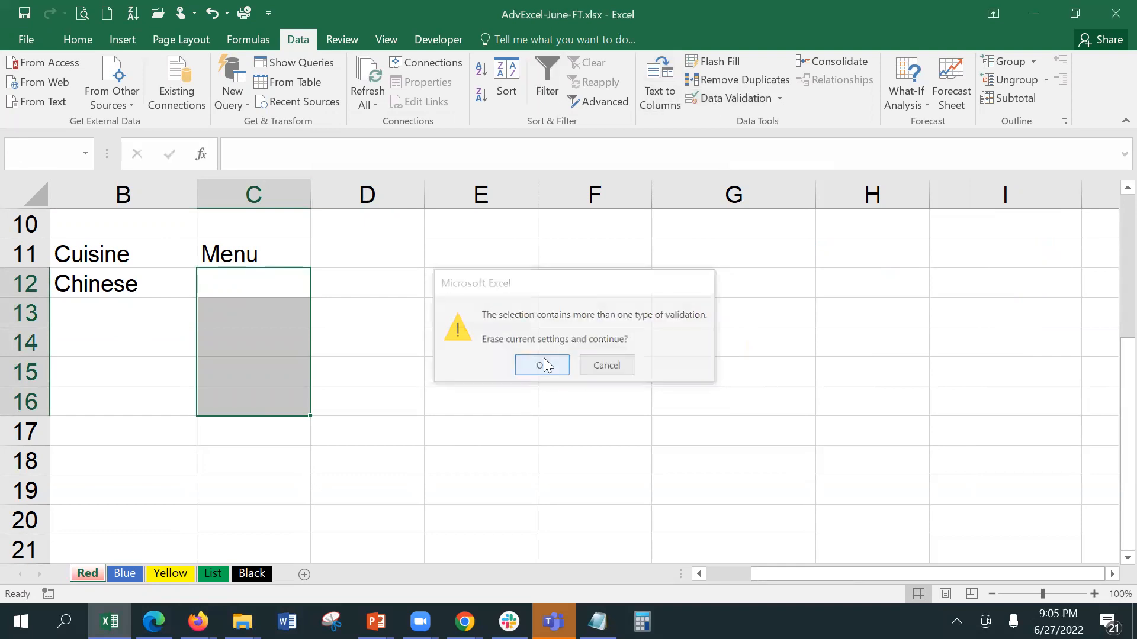
pyautogui.click(543, 365)
pyautogui.click(445, 226)
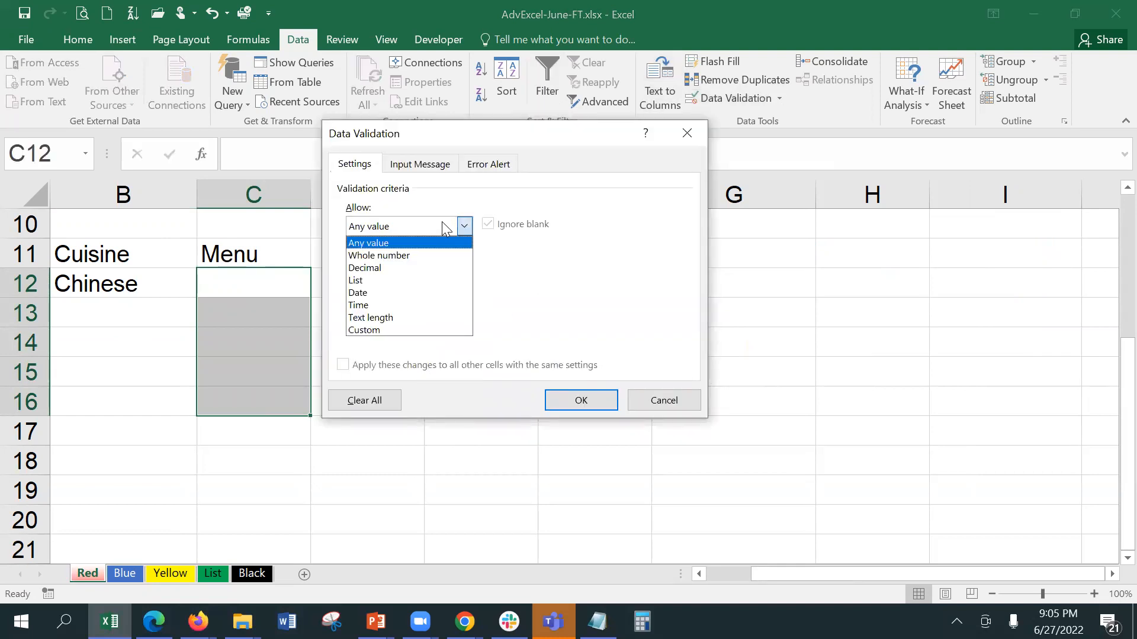
pyautogui.click(440, 317)
pyautogui.click(436, 264)
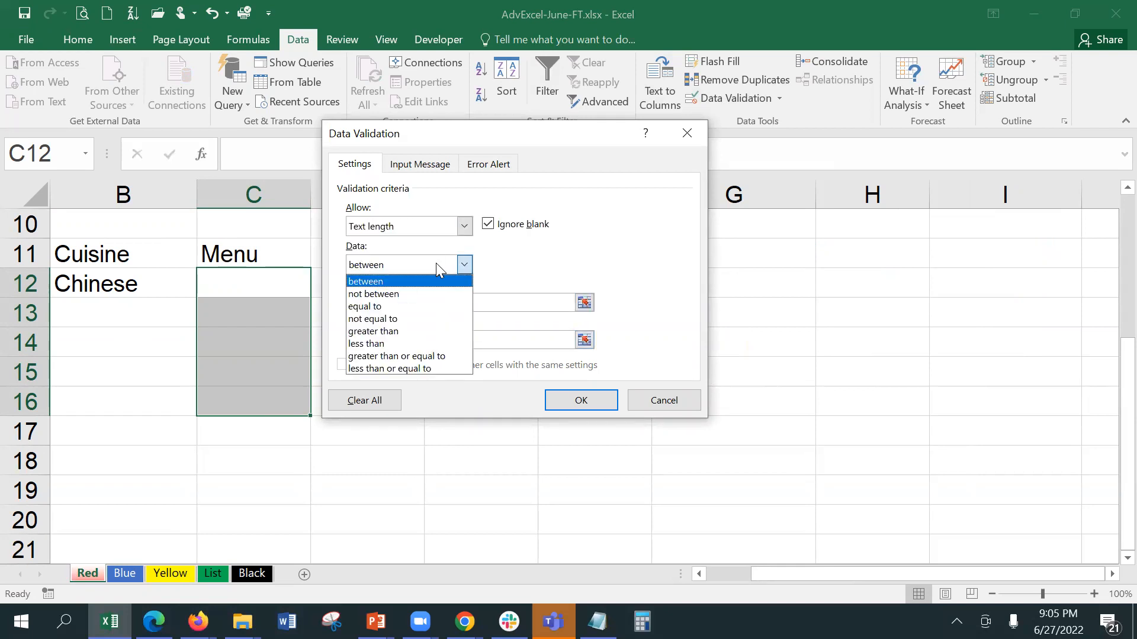
pyautogui.click(437, 223)
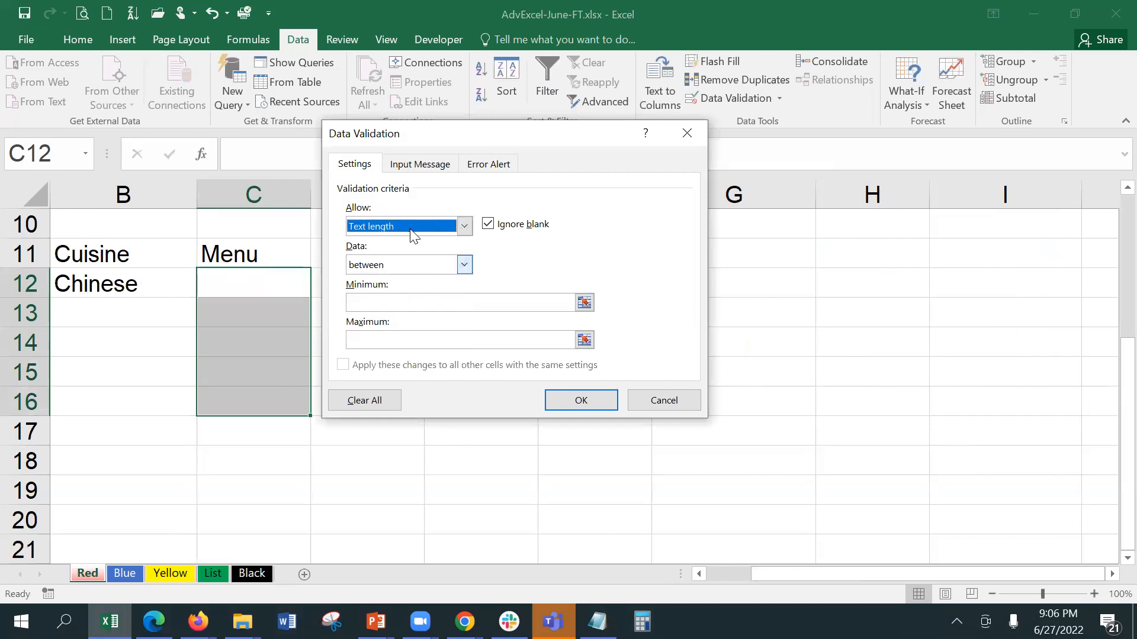
# Step: Apply a Custom validation rule =Indirect(B12) to the Menu cells
pyautogui.click(413, 233)
pyautogui.click(402, 330)
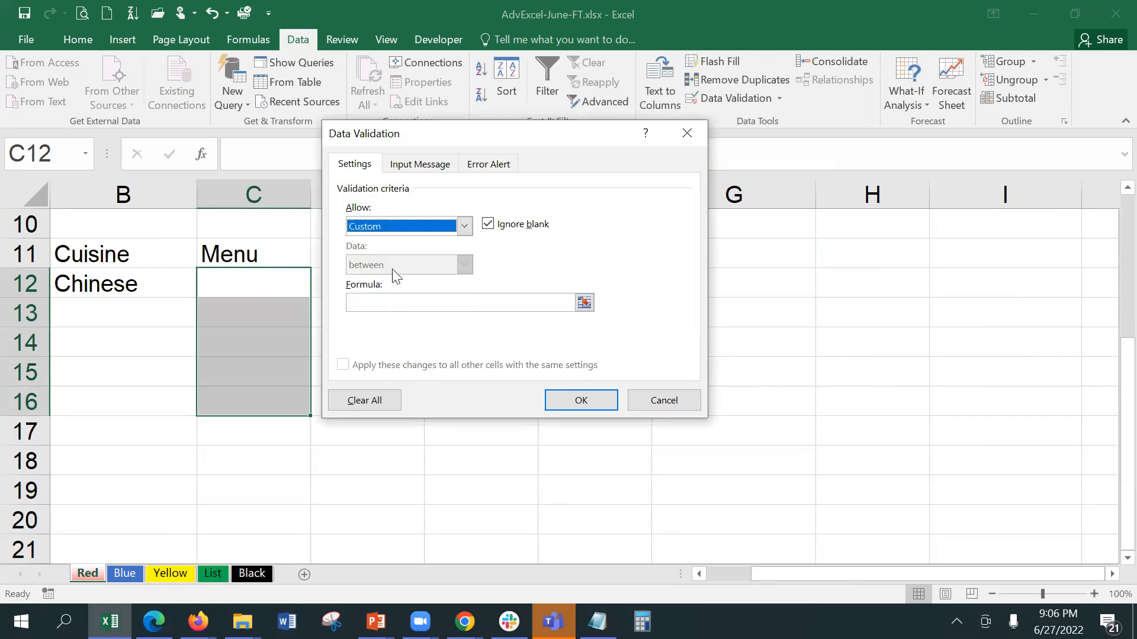
pyautogui.click(402, 305)
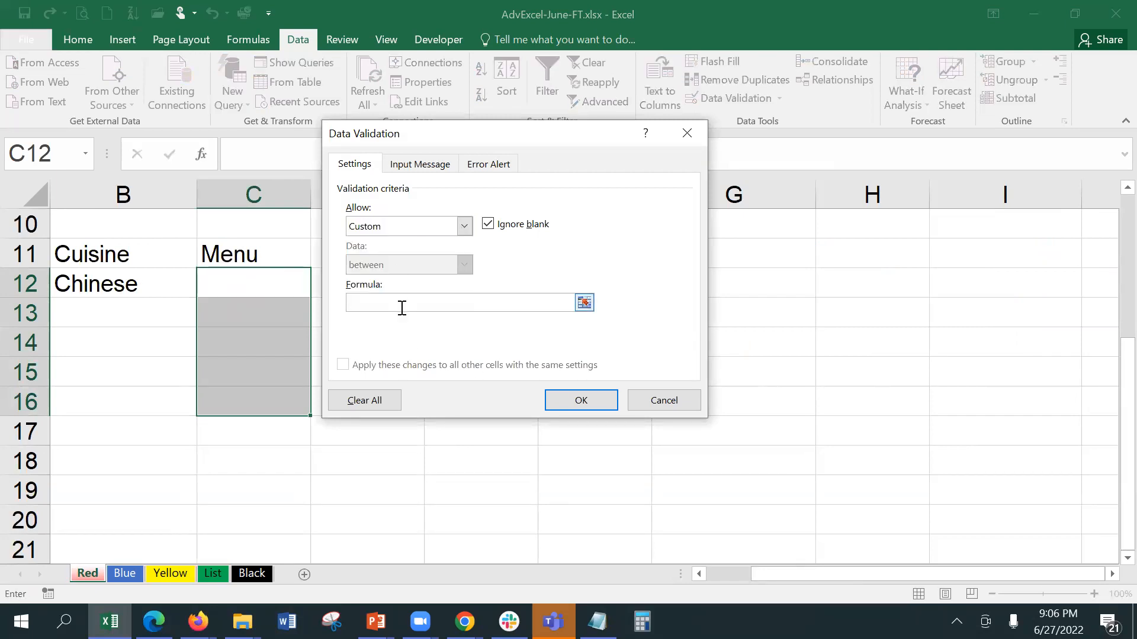
pyautogui.write('=Indirect(')
pyautogui.click(158, 289)
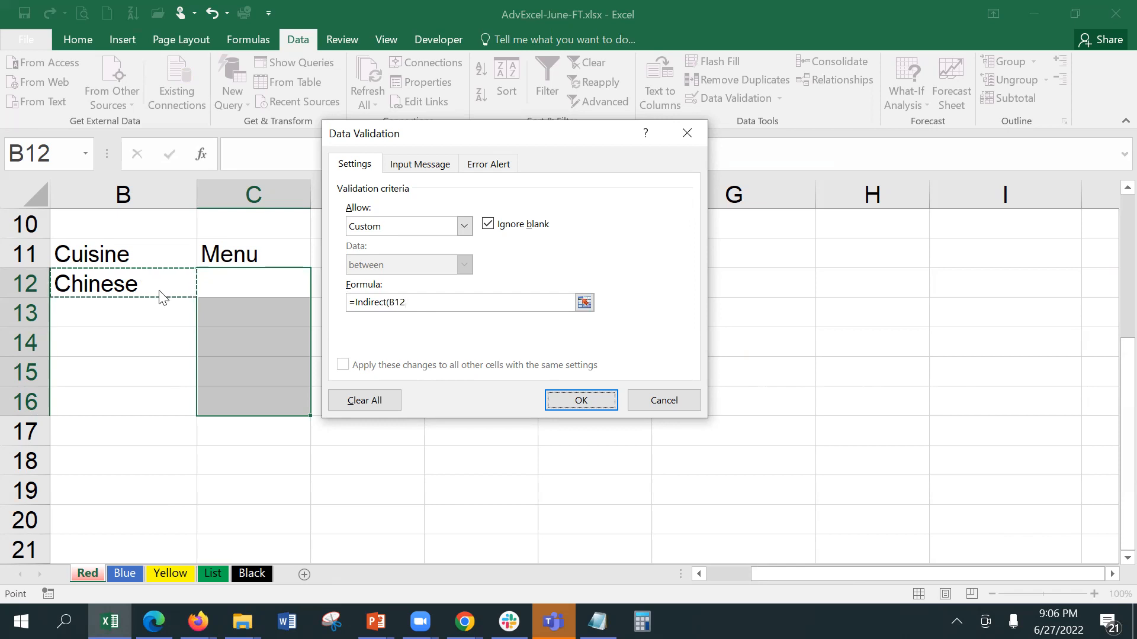
pyautogui.press('Return')
pyautogui.click(348, 286)
pyautogui.click(270, 284)
pyautogui.click(164, 281)
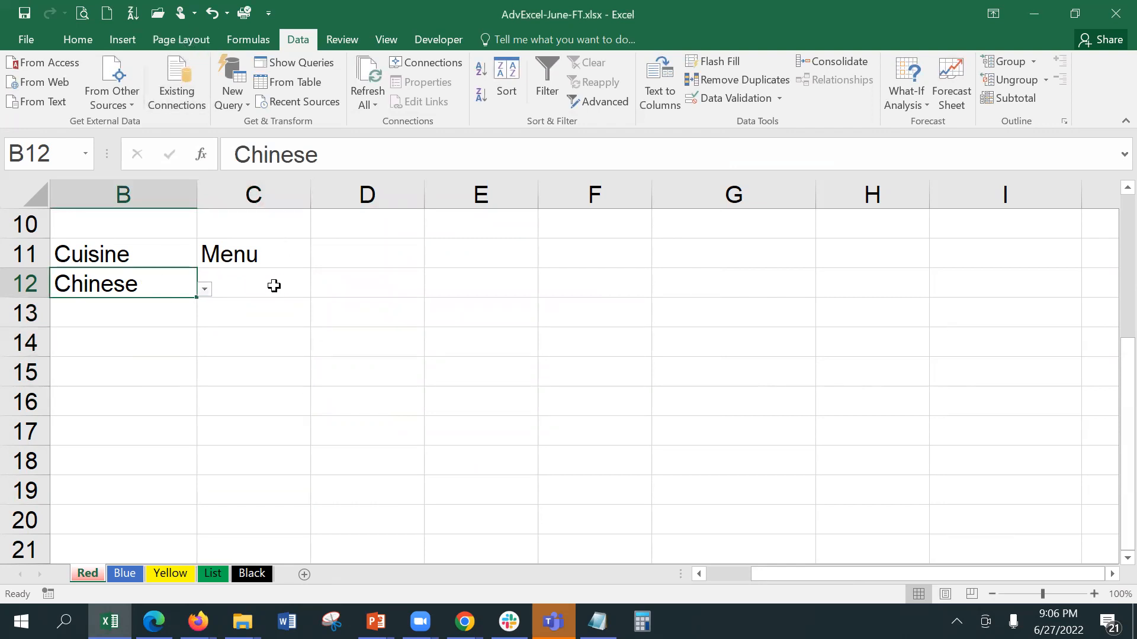
# Step: Review C12's validation formula against the named ranges in columns I–K, accept it, and widen the Name Box
pyautogui.click(274, 287)
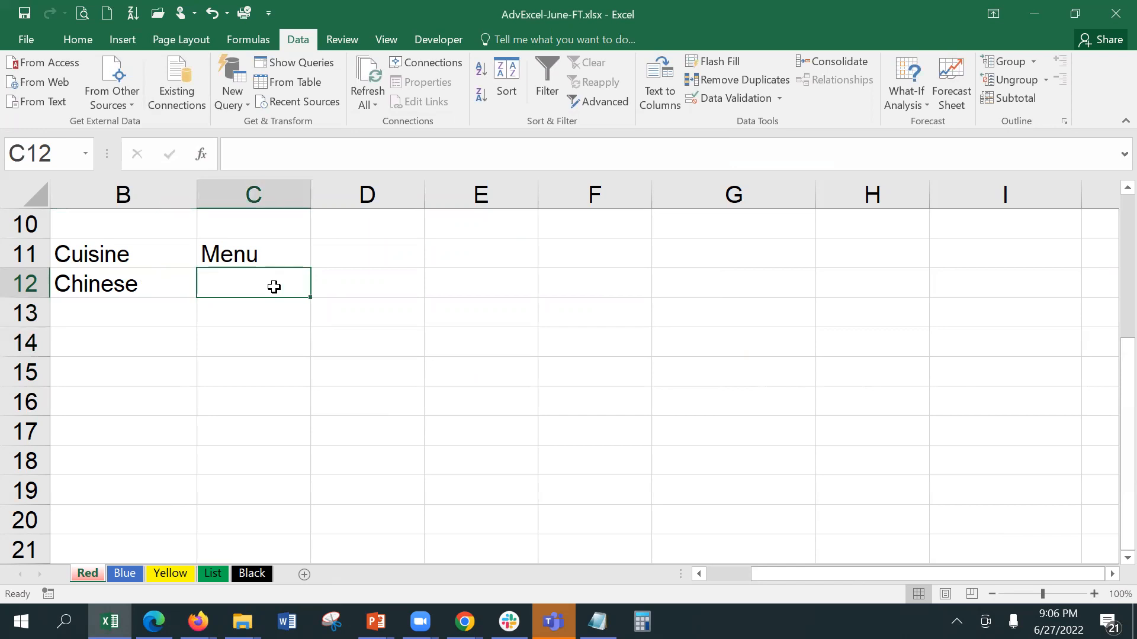
pyautogui.click(748, 96)
pyautogui.click(415, 302)
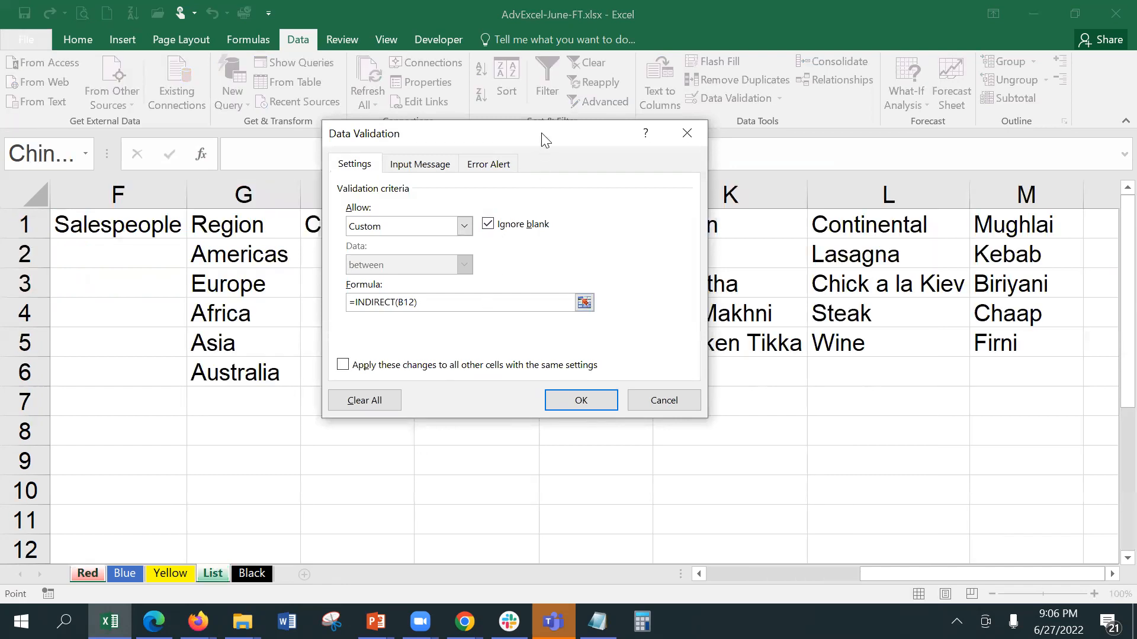
pyautogui.moveTo(529, 137); pyautogui.dragTo(527, 139)
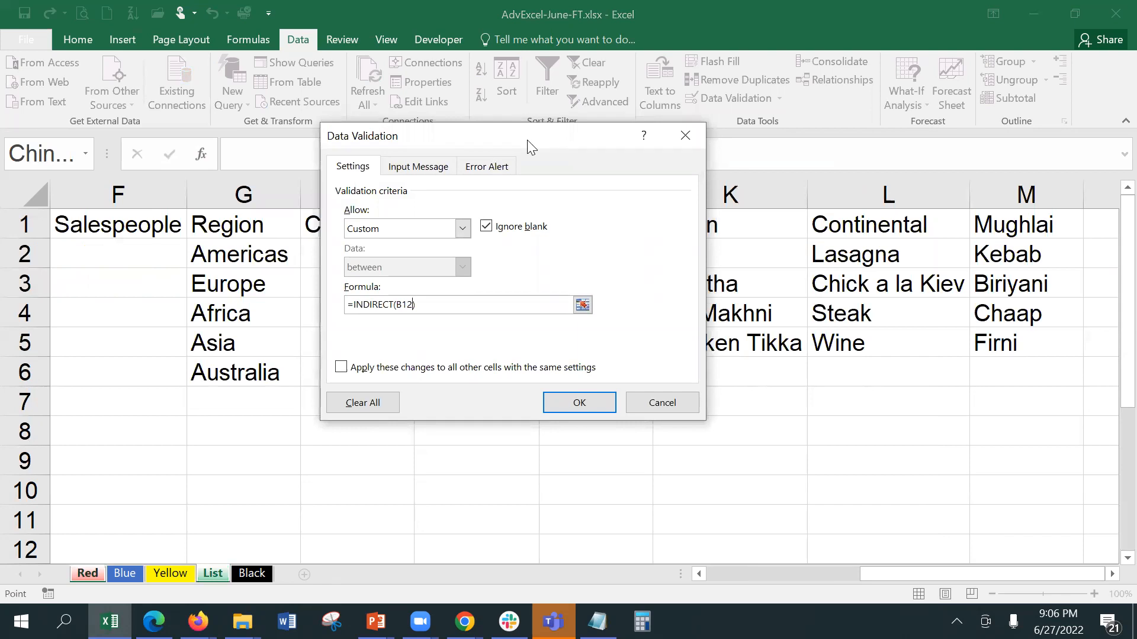
pyautogui.moveTo(539, 135); pyautogui.dragTo(264, 127)
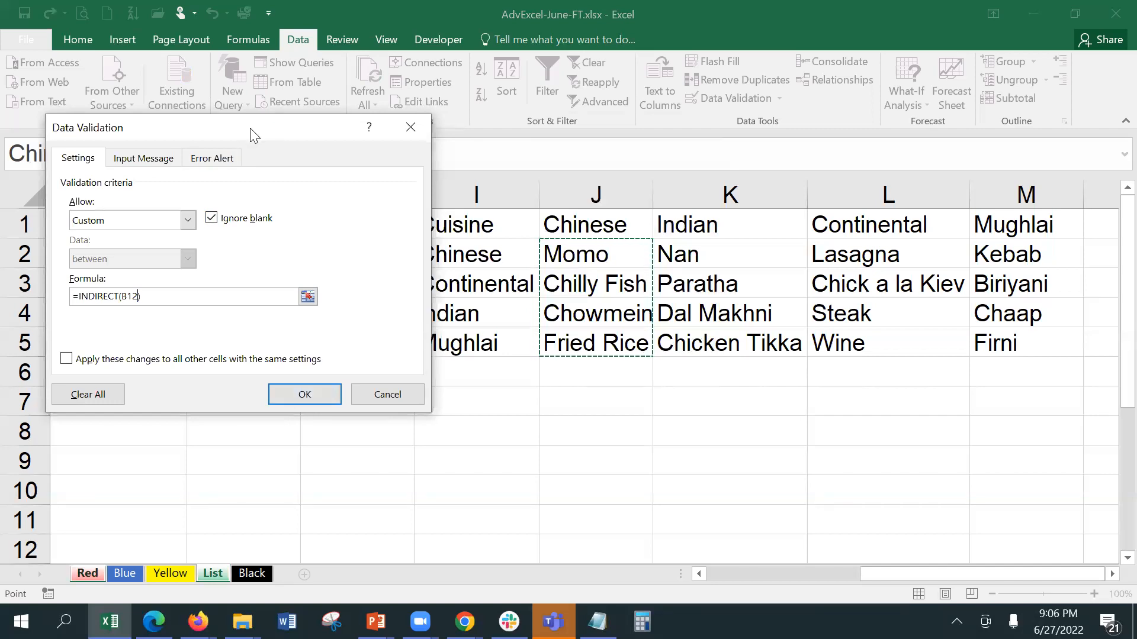
pyautogui.moveTo(250, 128); pyautogui.dragTo(325, 219)
pyautogui.click(391, 530)
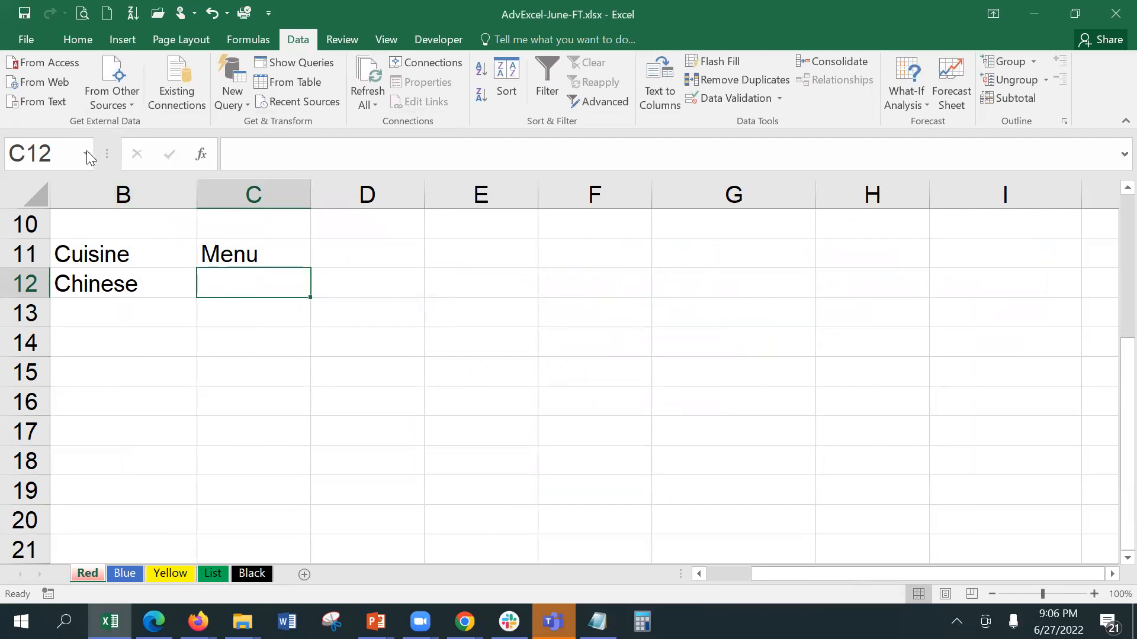
pyautogui.moveTo(98, 149); pyautogui.dragTo(169, 150)
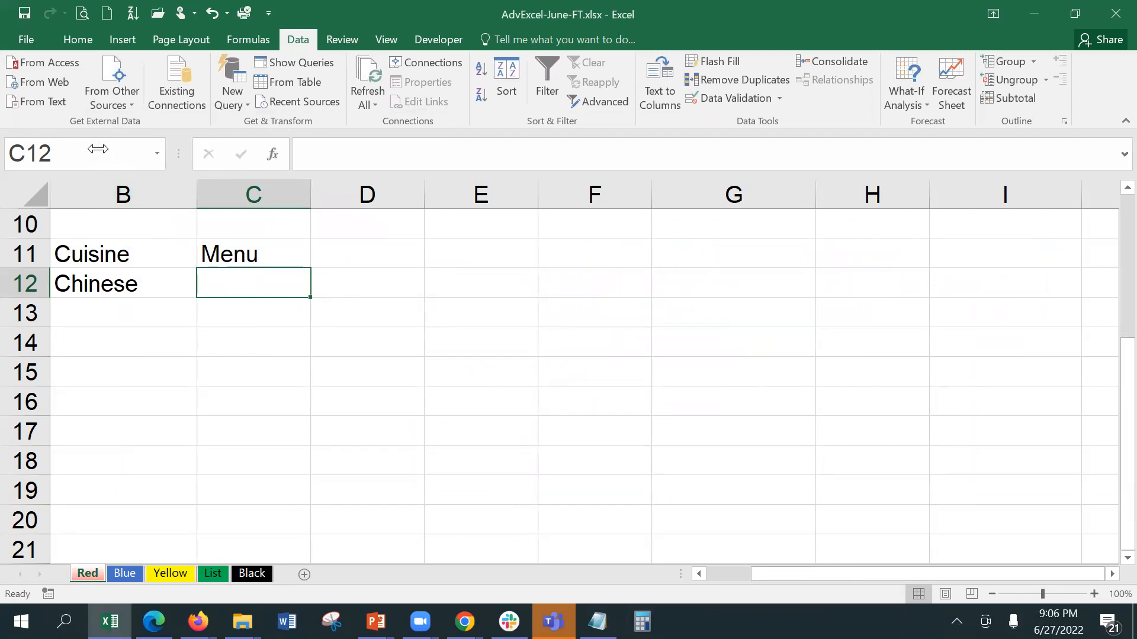
pyautogui.click(210, 572)
pyautogui.moveTo(459, 256); pyautogui.dragTo(460, 328)
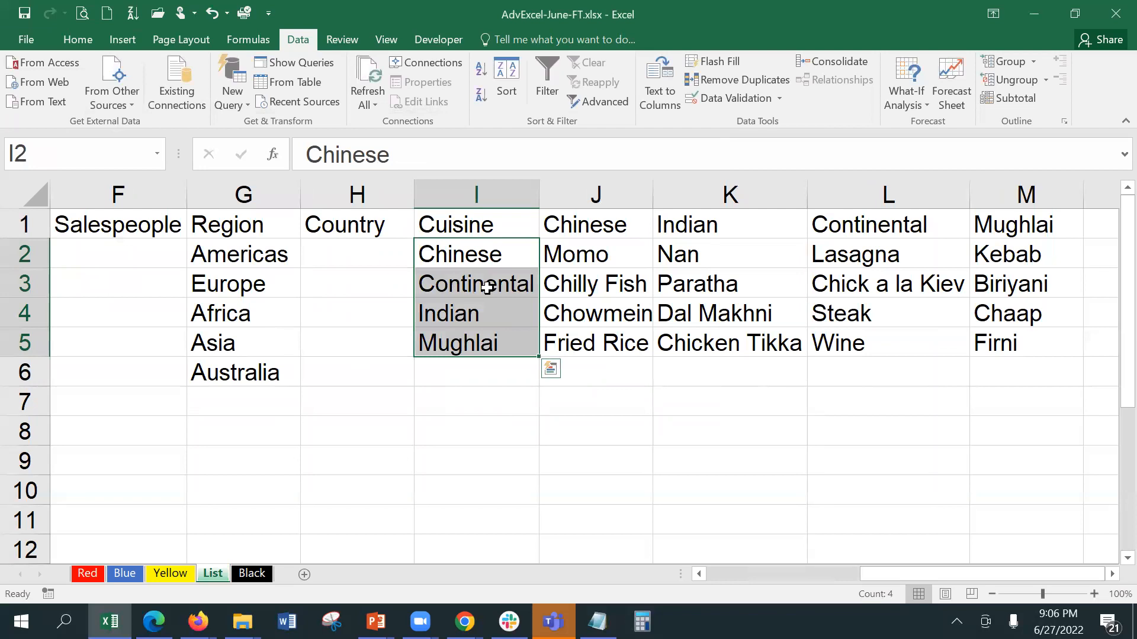
pyautogui.moveTo(568, 256); pyautogui.dragTo(573, 336)
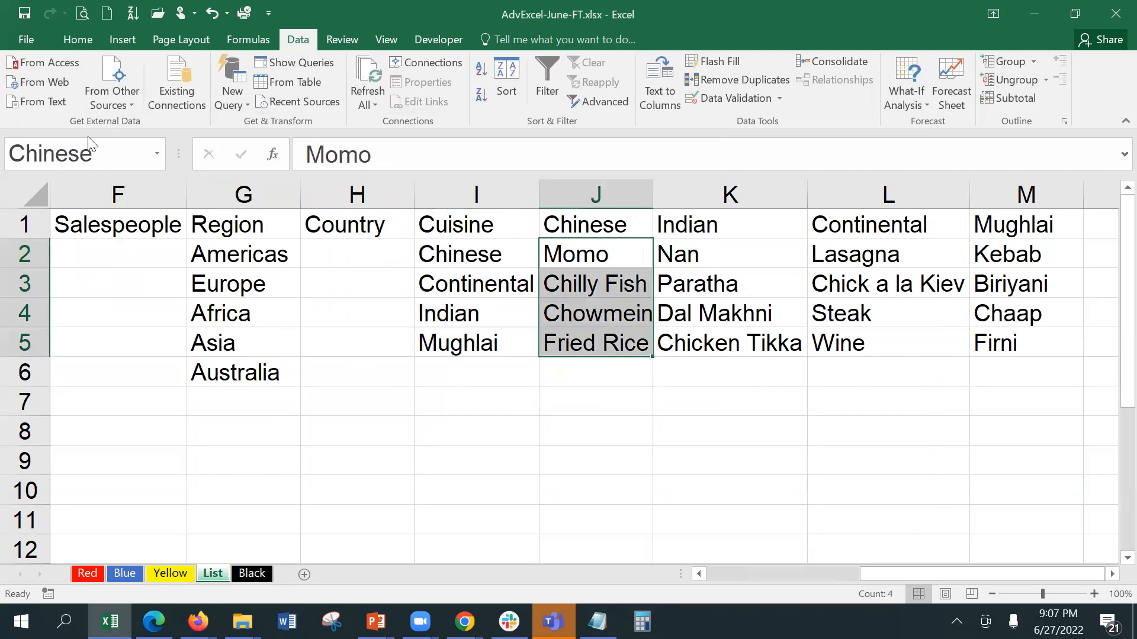
pyautogui.moveTo(727, 256); pyautogui.dragTo(721, 326)
pyautogui.moveTo(861, 255); pyautogui.dragTo(860, 350)
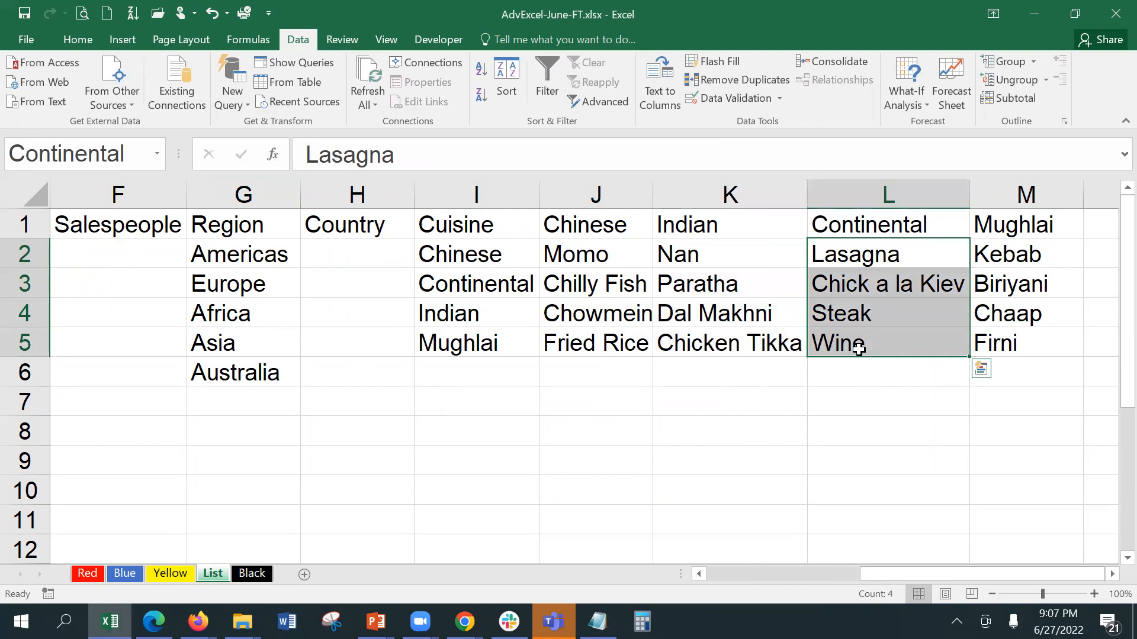
pyautogui.moveTo(1009, 247); pyautogui.dragTo(1013, 346)
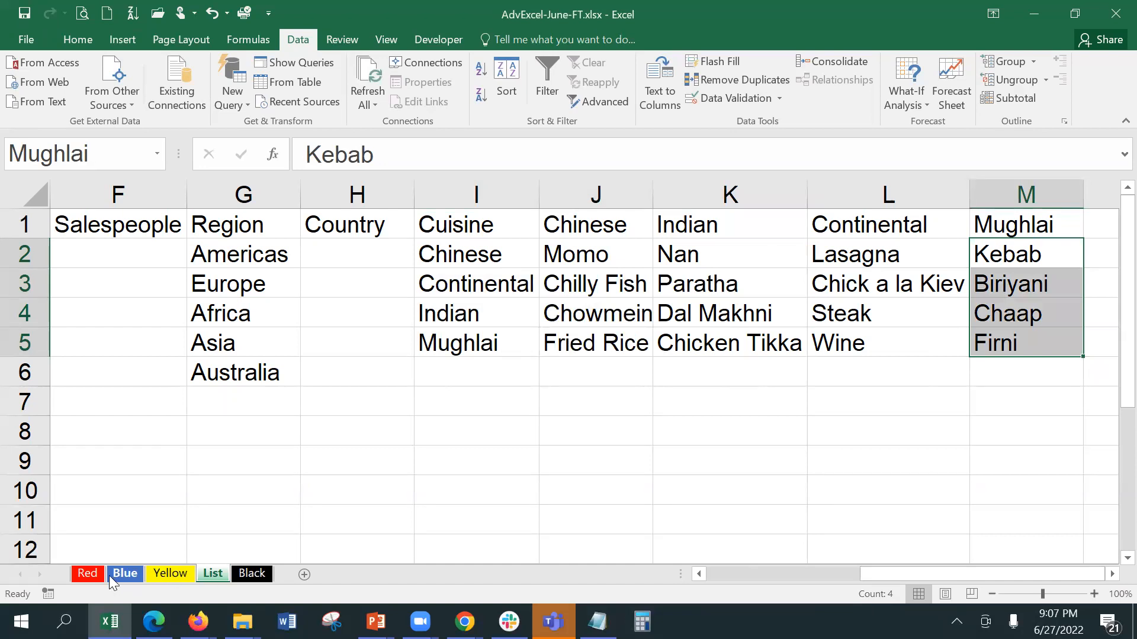
pyautogui.click(88, 575)
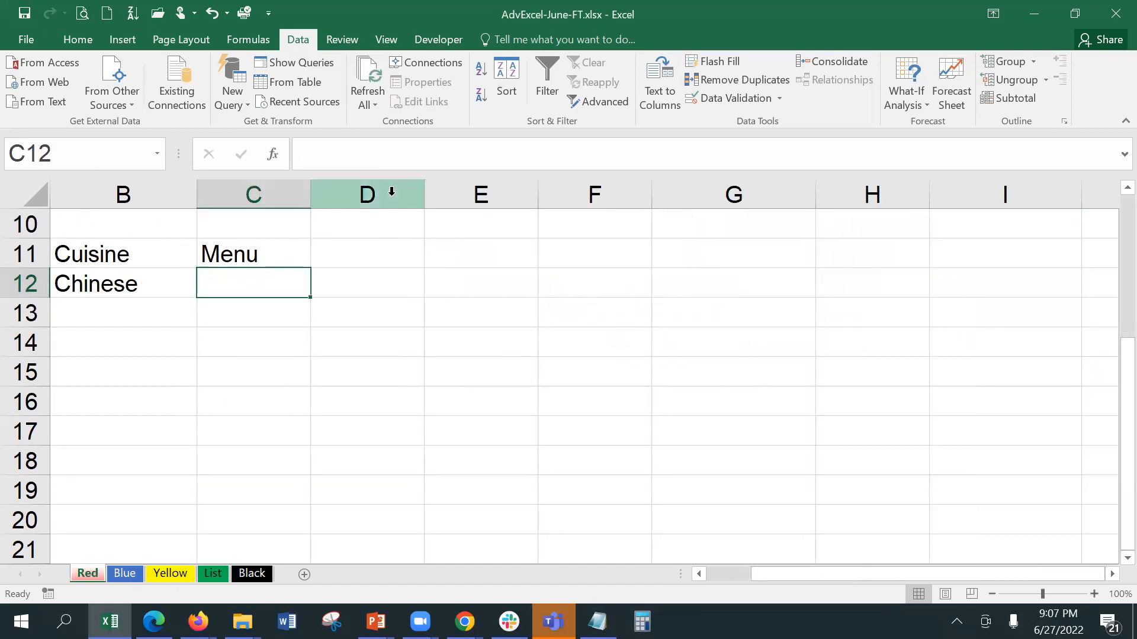
# Step: Restore the equals sign so C12's validation formula reads =INDIRECT(B12), and apply it
pyautogui.click(720, 96)
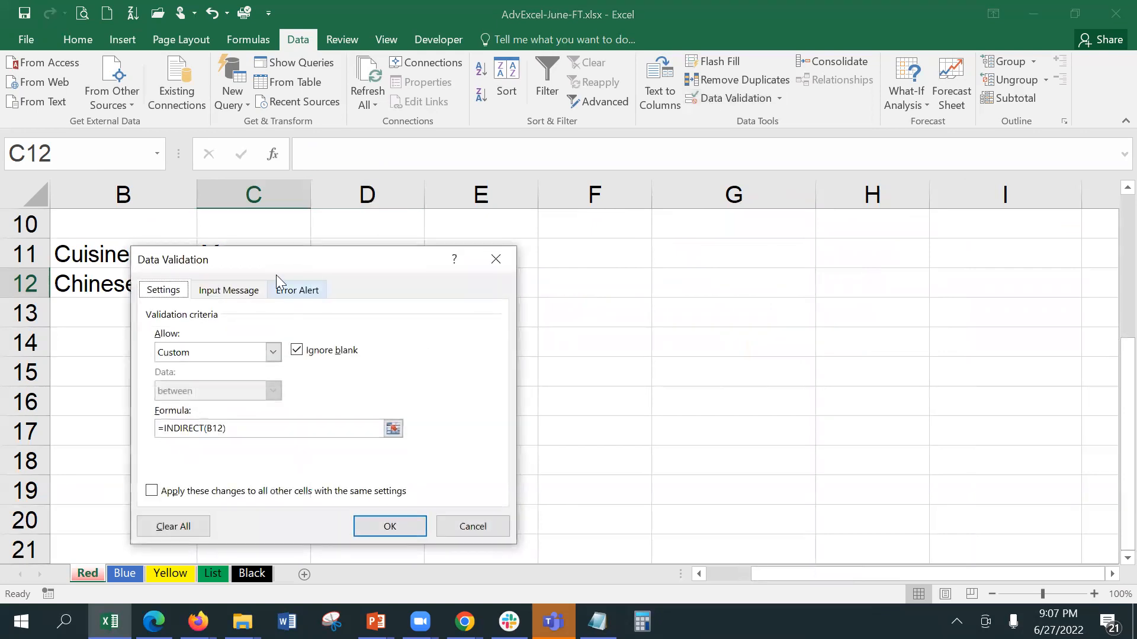
pyautogui.moveTo(290, 266); pyautogui.dragTo(591, 264)
pyautogui.click(463, 425)
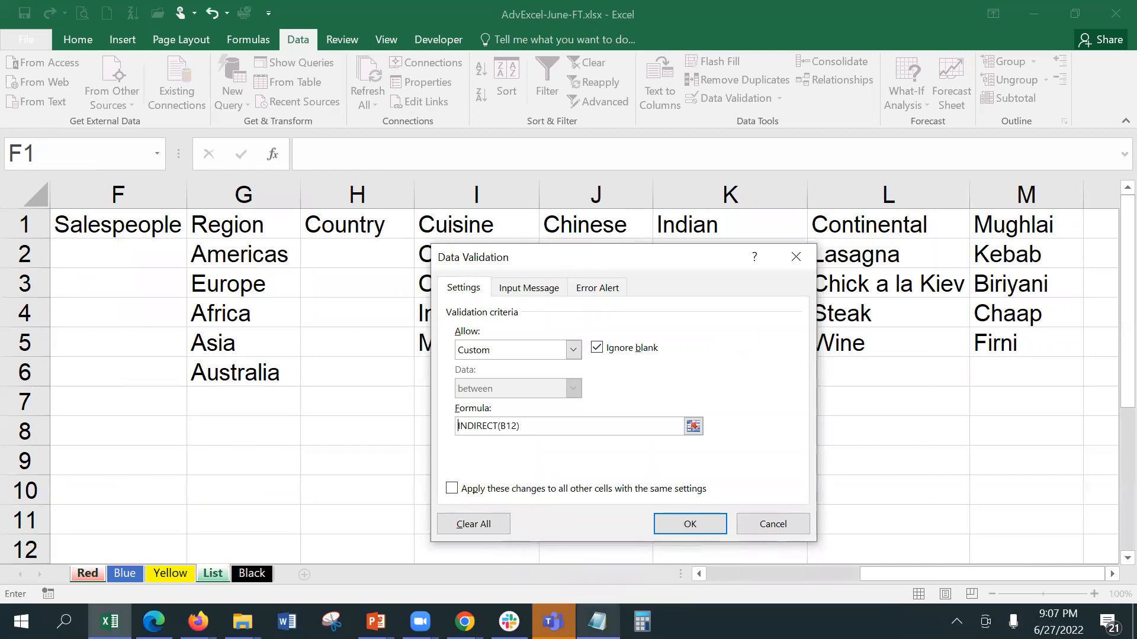
pyautogui.moveTo(598, 622)
pyautogui.moveTo(637, 262); pyautogui.dragTo(342, 216)
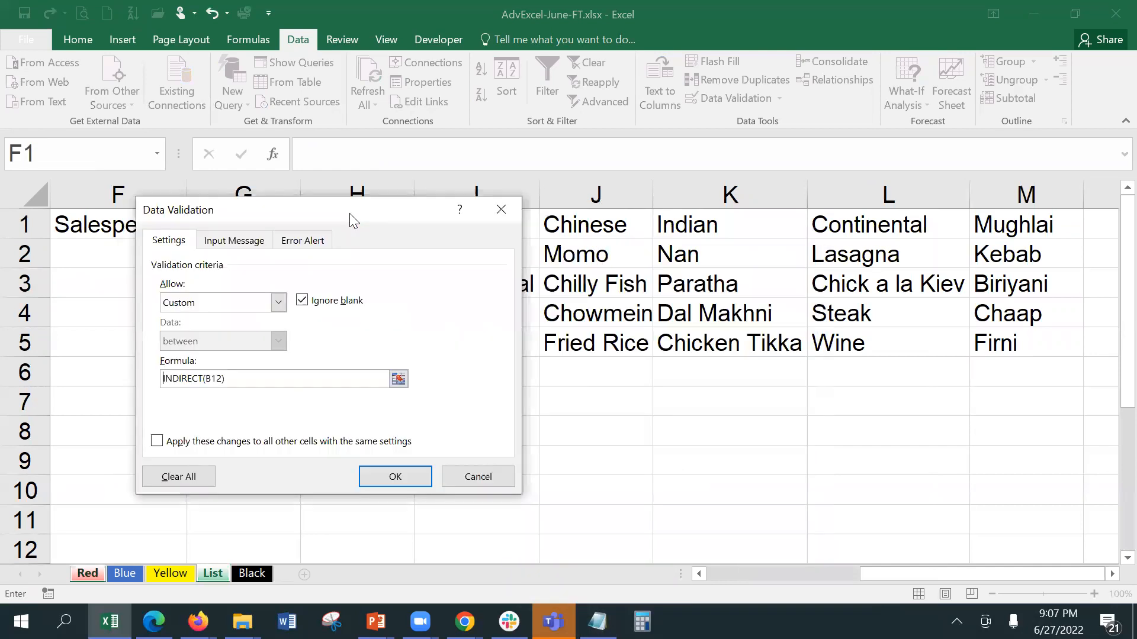
pyautogui.press('Home')
pyautogui.write('=')
pyautogui.click(388, 476)
# Step: Test B12's cuisine dropdown by choosing Indian, then Continental
pyautogui.click(329, 288)
pyautogui.click(269, 283)
pyautogui.click(89, 286)
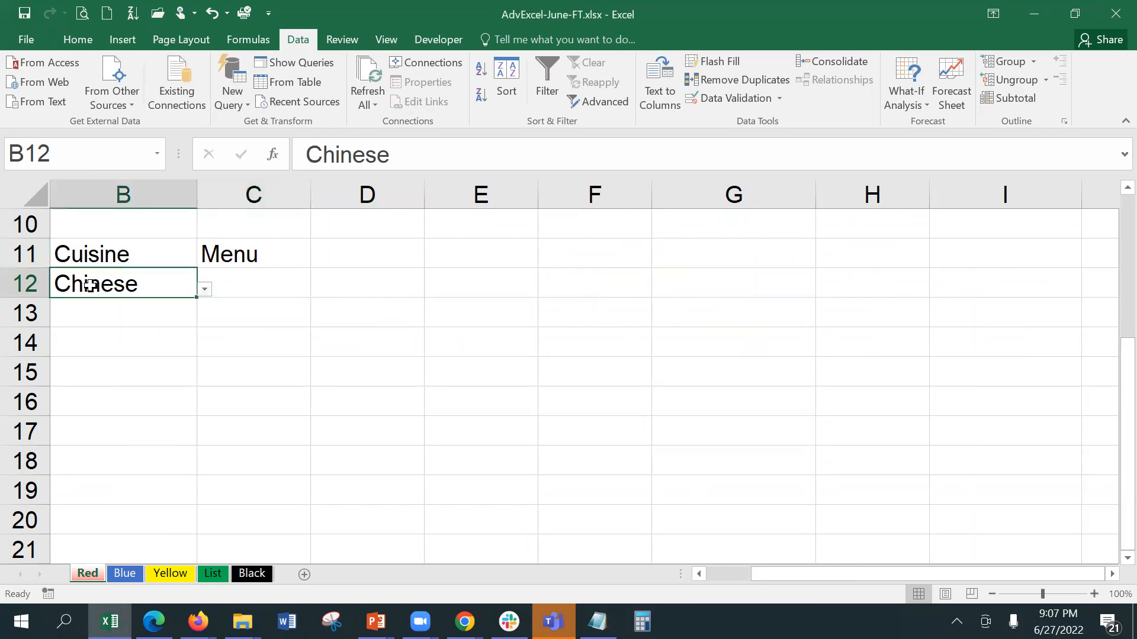
pyautogui.click(205, 290)
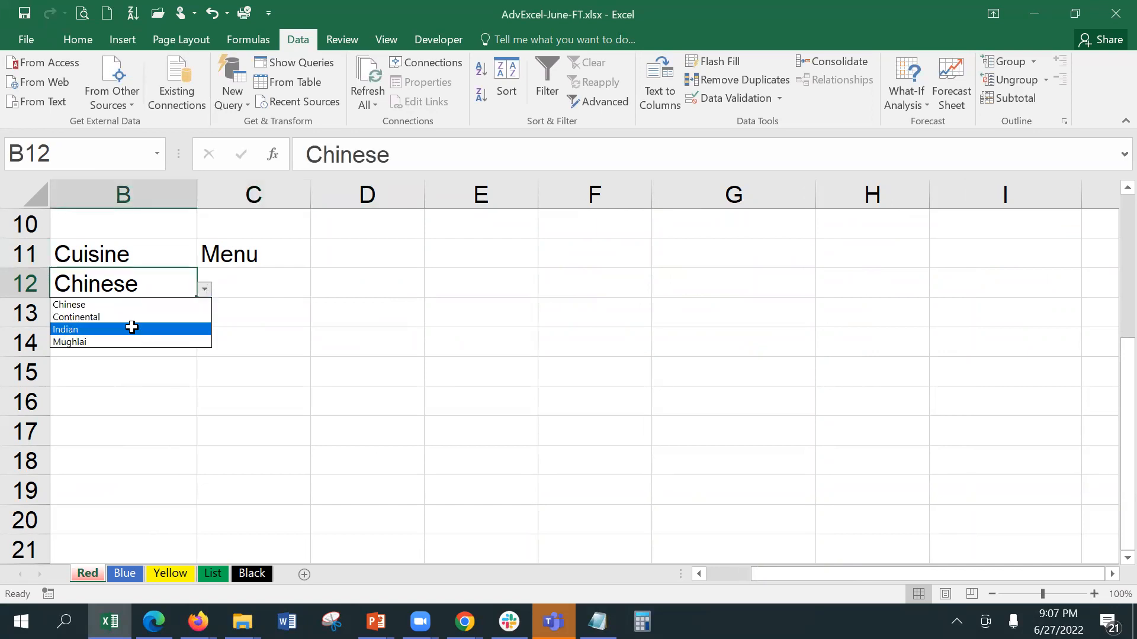
pyautogui.click(131, 328)
pyautogui.click(243, 286)
pyautogui.click(315, 288)
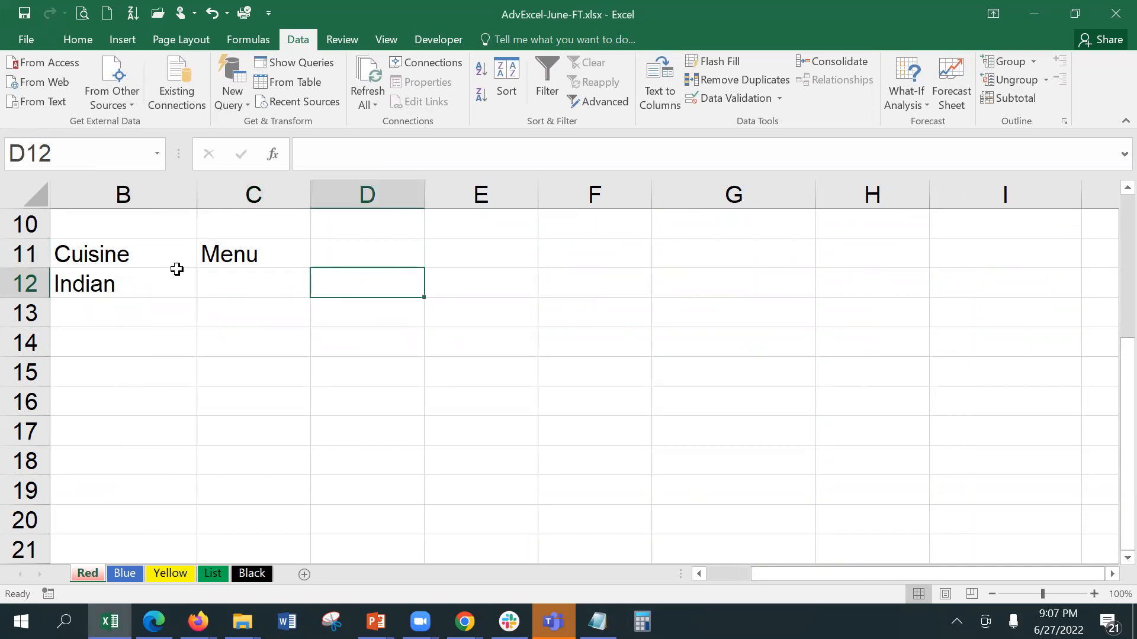
pyautogui.click(117, 283)
pyautogui.click(204, 290)
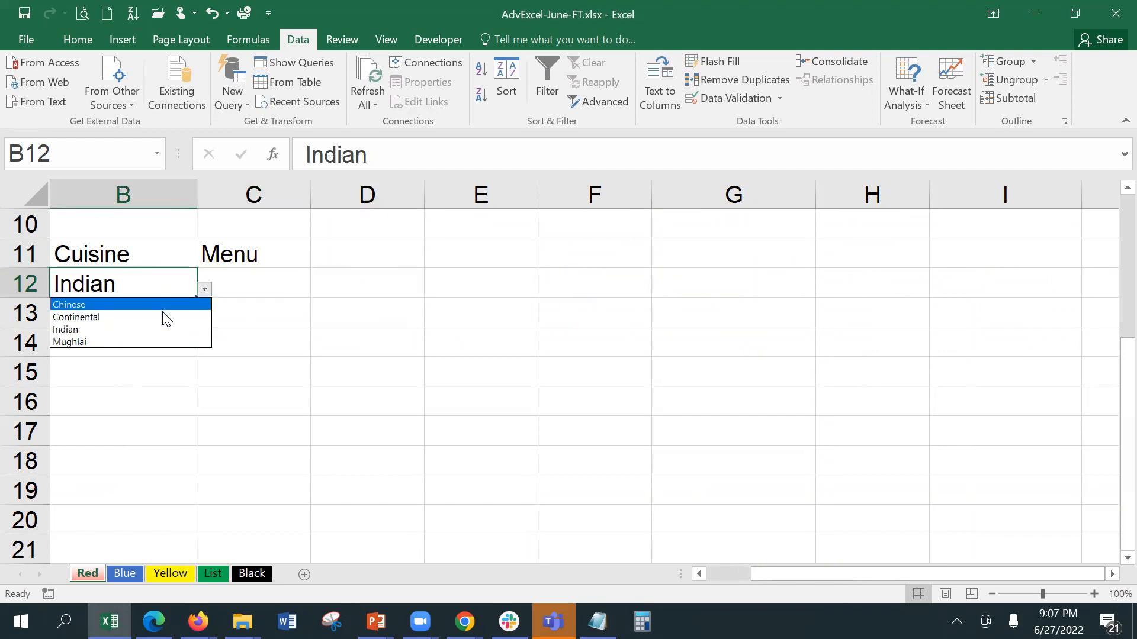
pyautogui.click(166, 318)
# Step: Try Mughlai in B12, then settle on Continental and reopen C12's validation settings
pyautogui.click(244, 294)
pyautogui.click(162, 276)
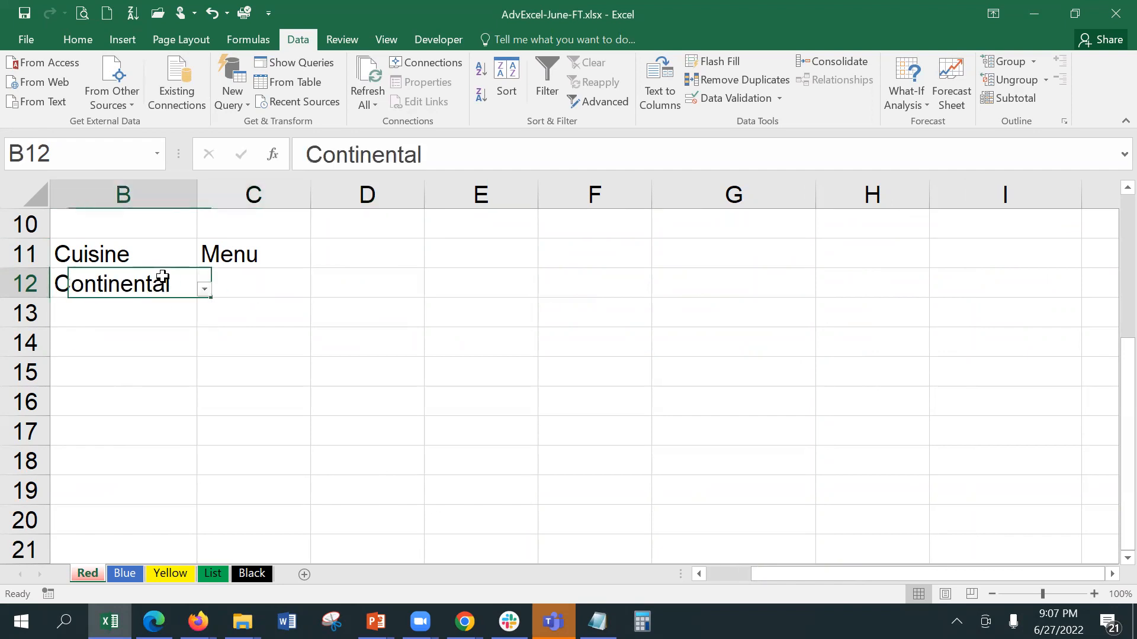
pyautogui.click(204, 289)
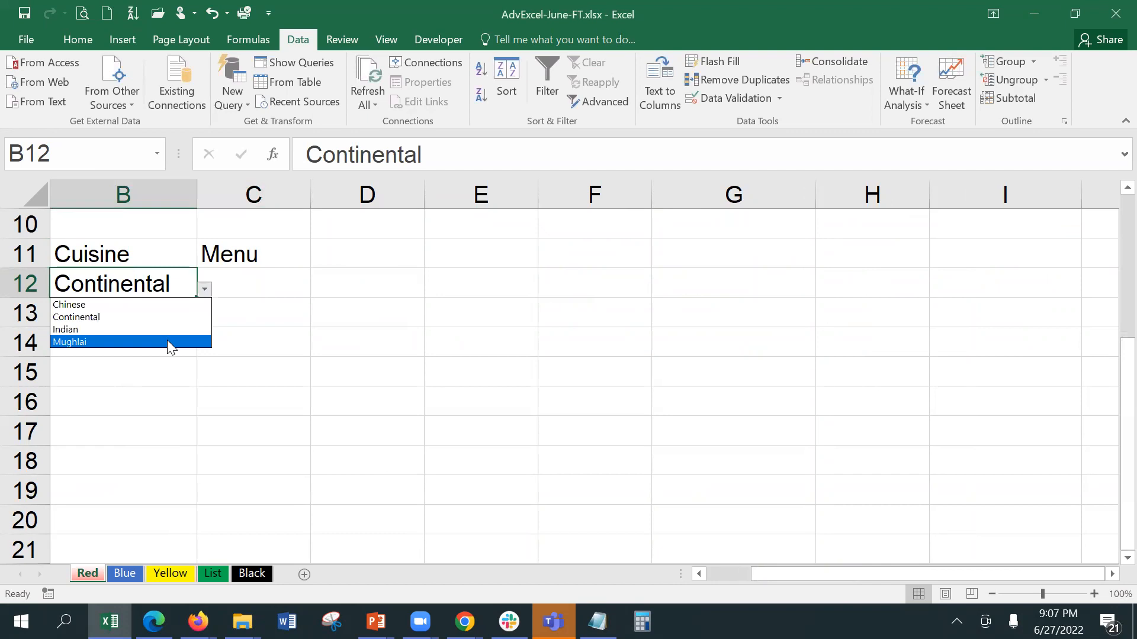
pyautogui.click(167, 341)
pyautogui.click(274, 285)
pyautogui.click(181, 280)
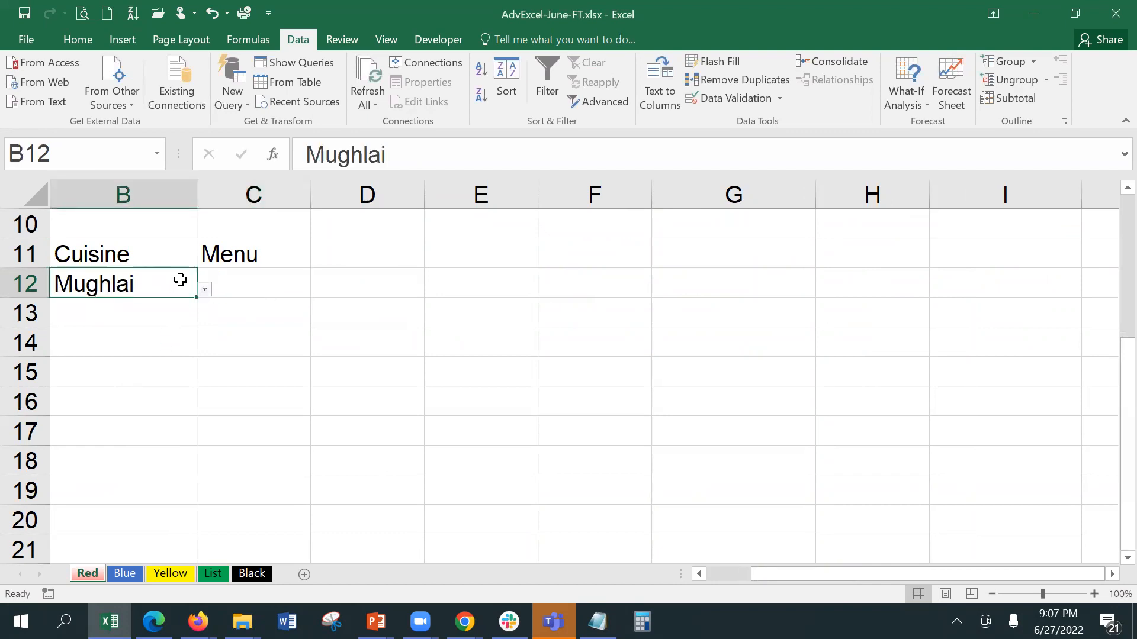
pyautogui.click(204, 290)
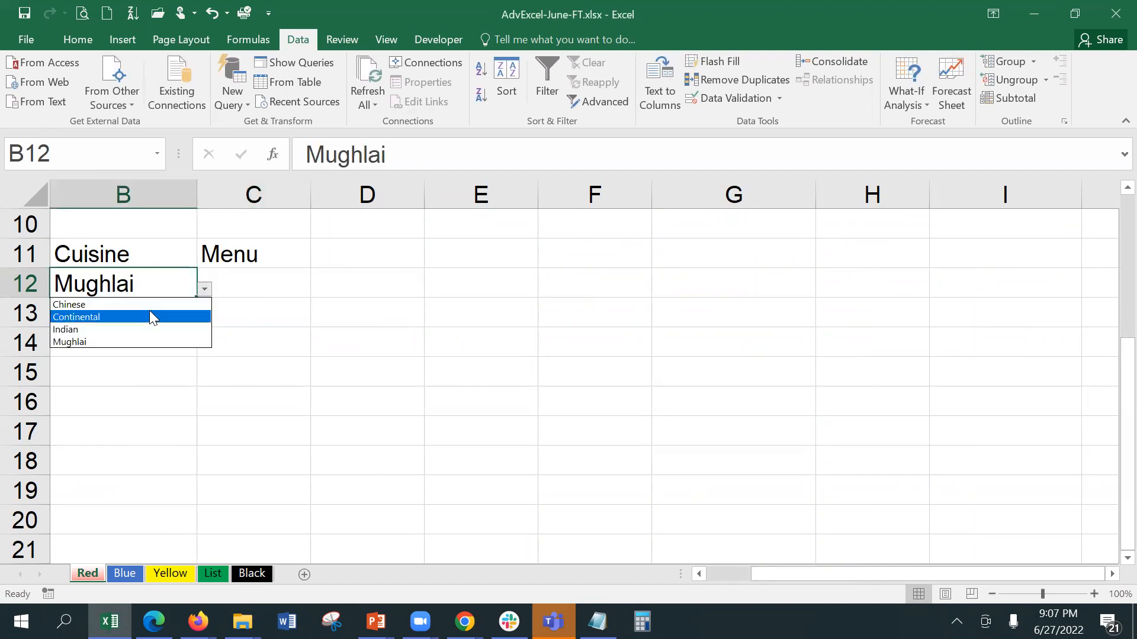
pyautogui.click(150, 317)
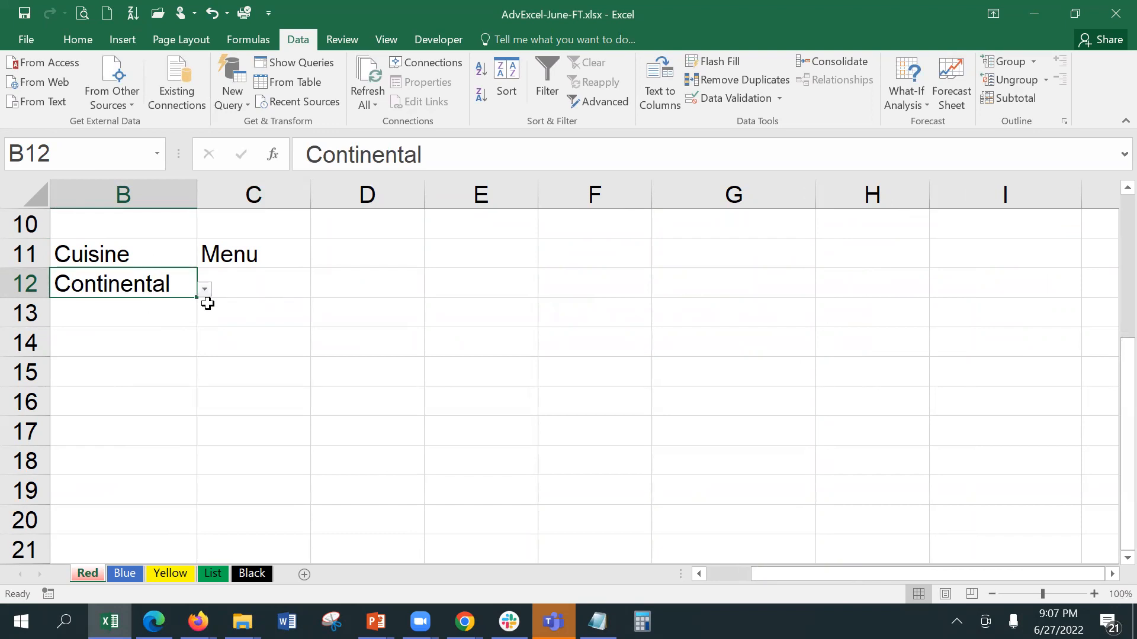
pyautogui.click(250, 286)
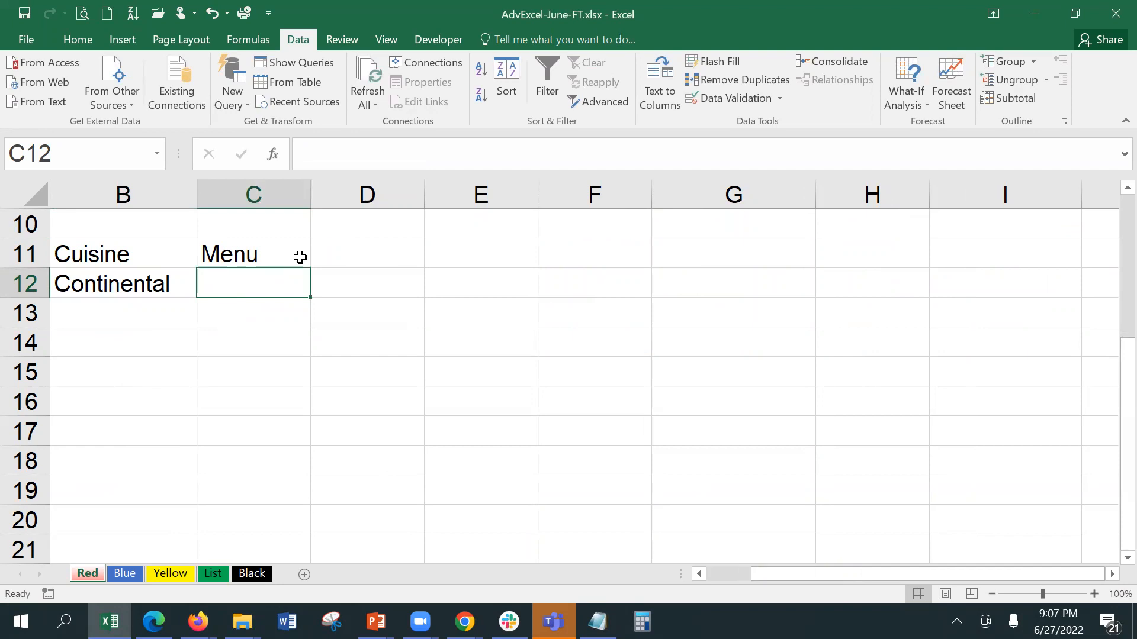
pyautogui.click(709, 98)
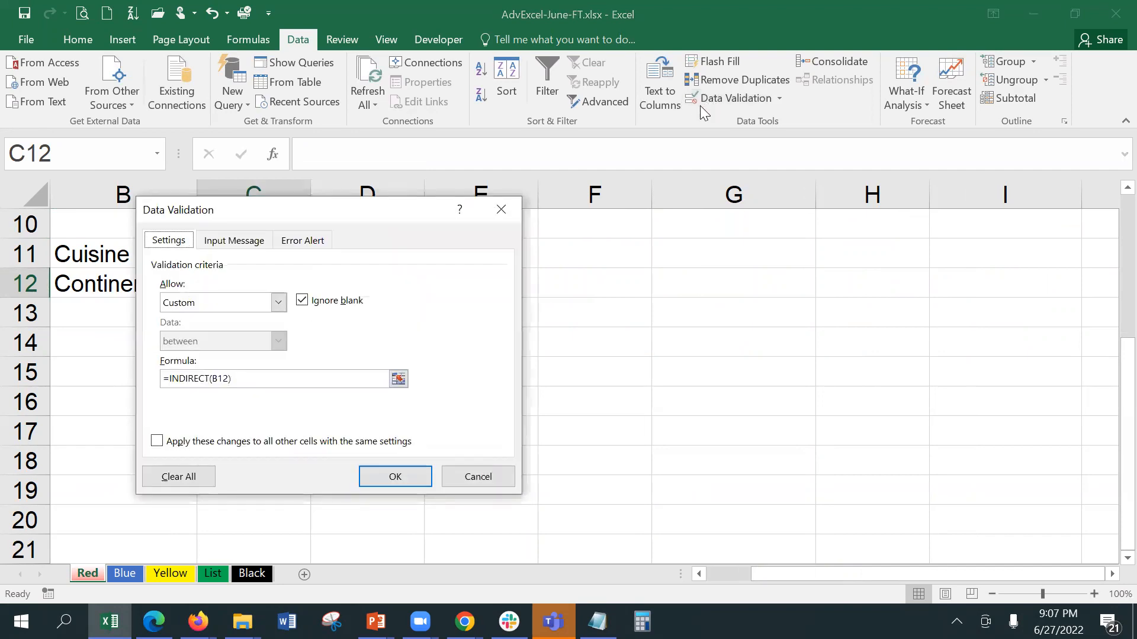
# Step: Change C12's validation from Custom to List, keeping the Source =INDIRECT(B12)
pyautogui.click(170, 376)
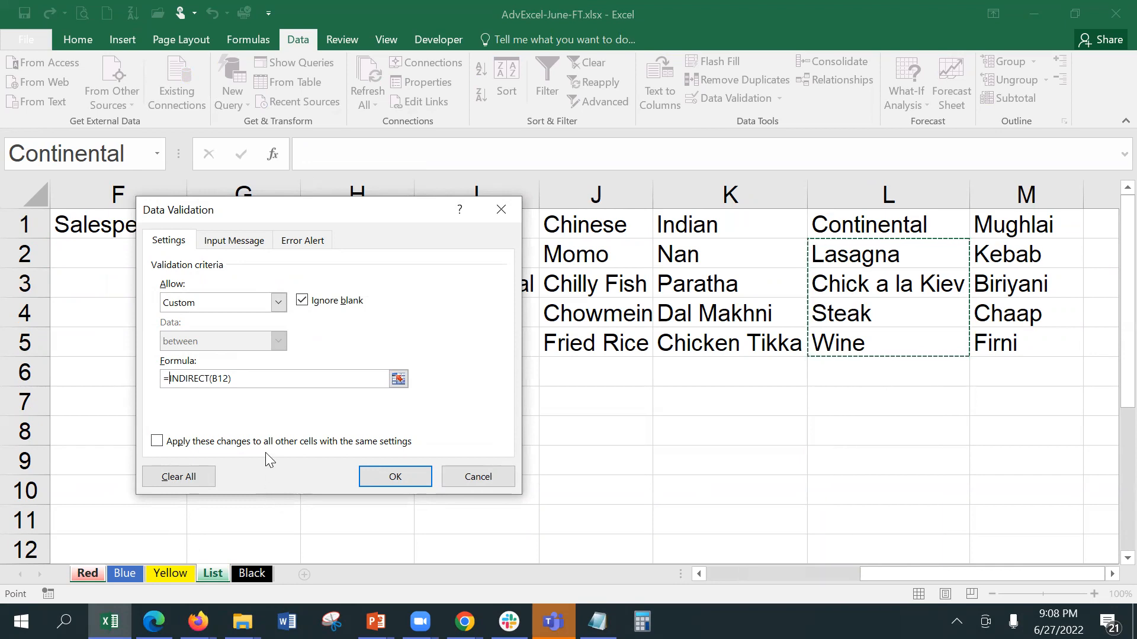
pyautogui.click(260, 306)
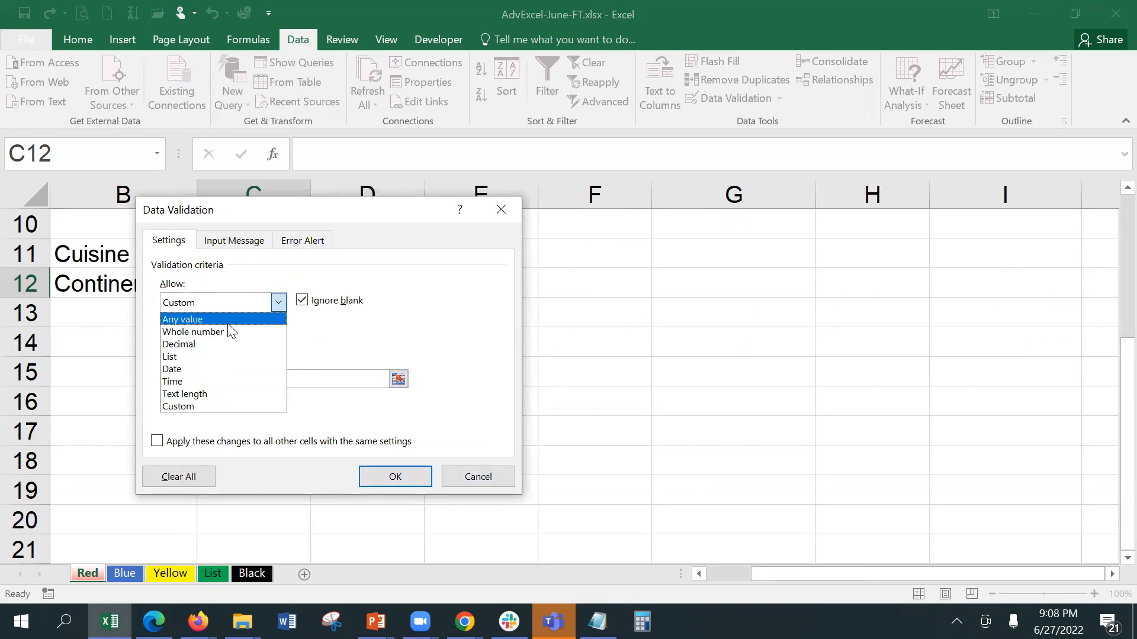
pyautogui.click(239, 358)
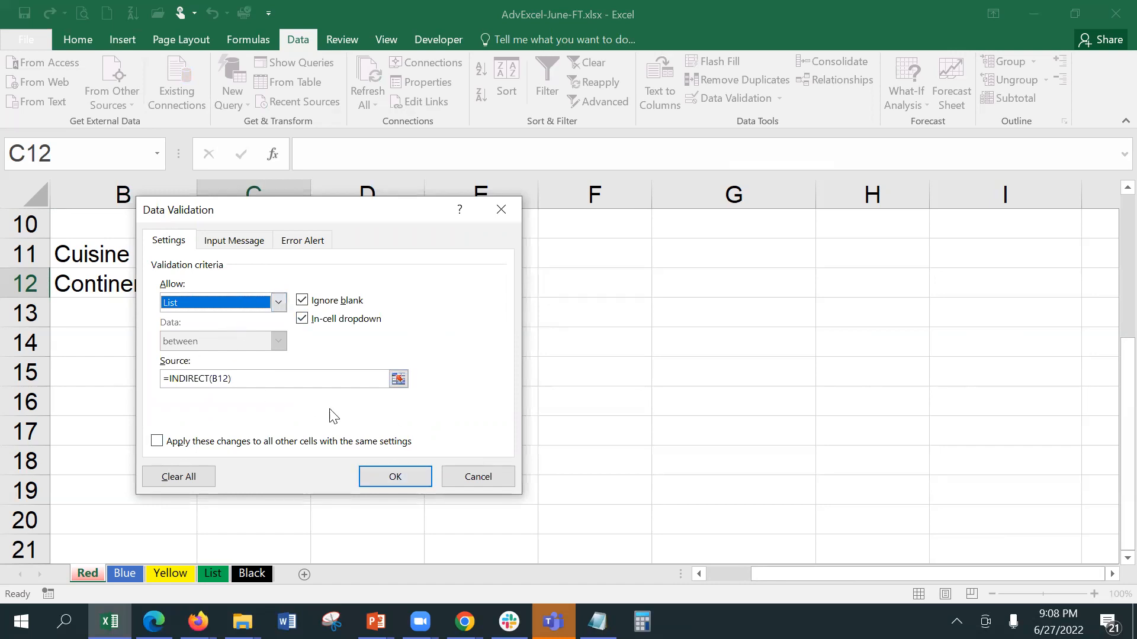
pyautogui.click(405, 473)
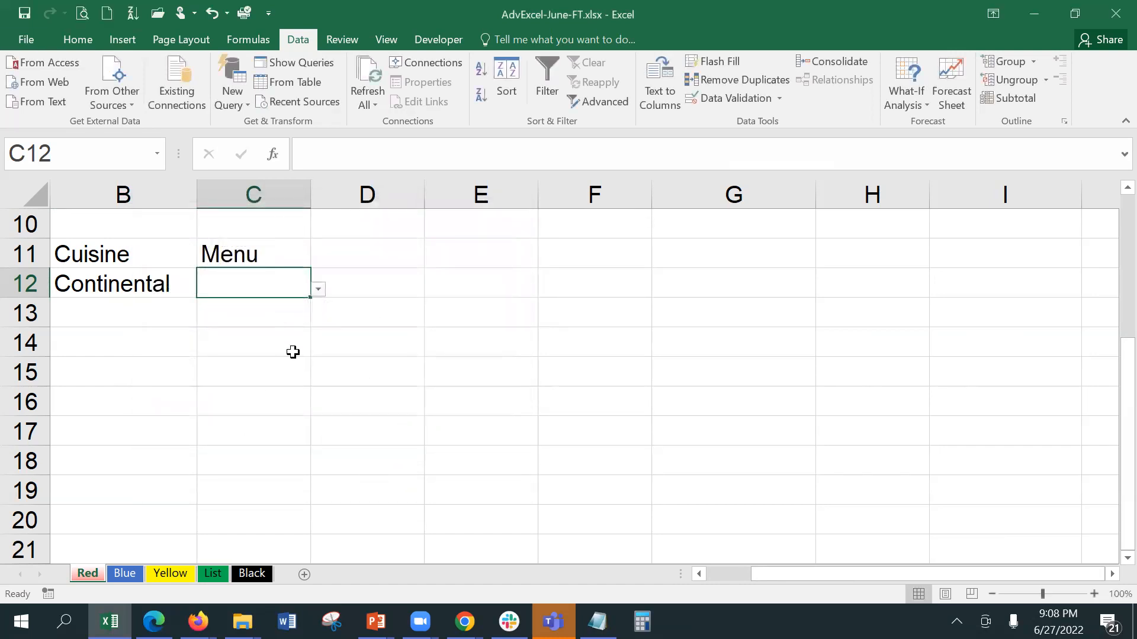
# Step: Check C12's Menu choices for Continental, then switch B12 to Chinese and check them again
pyautogui.click(290, 343)
pyautogui.click(275, 285)
pyautogui.click(319, 289)
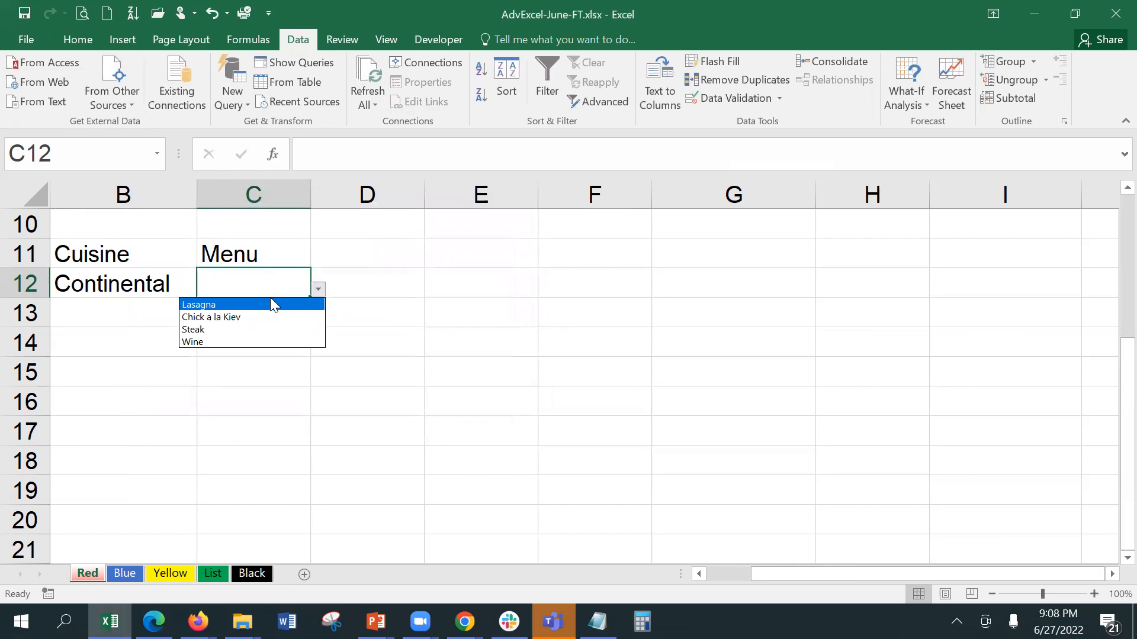
pyautogui.click(103, 328)
pyautogui.click(143, 289)
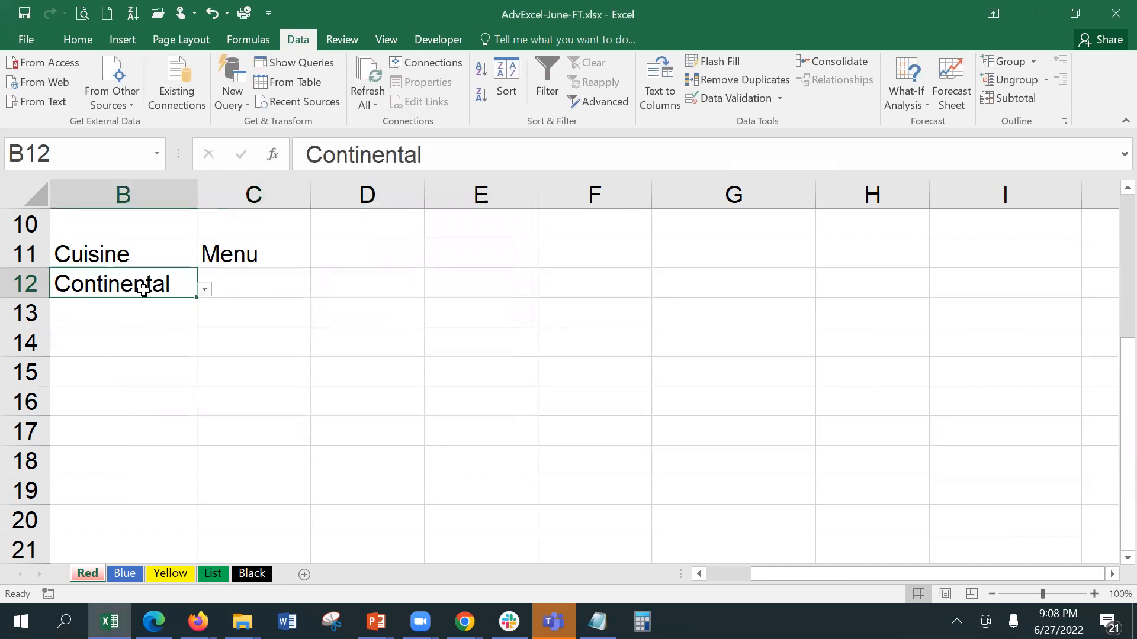
pyautogui.click(204, 289)
pyautogui.click(177, 306)
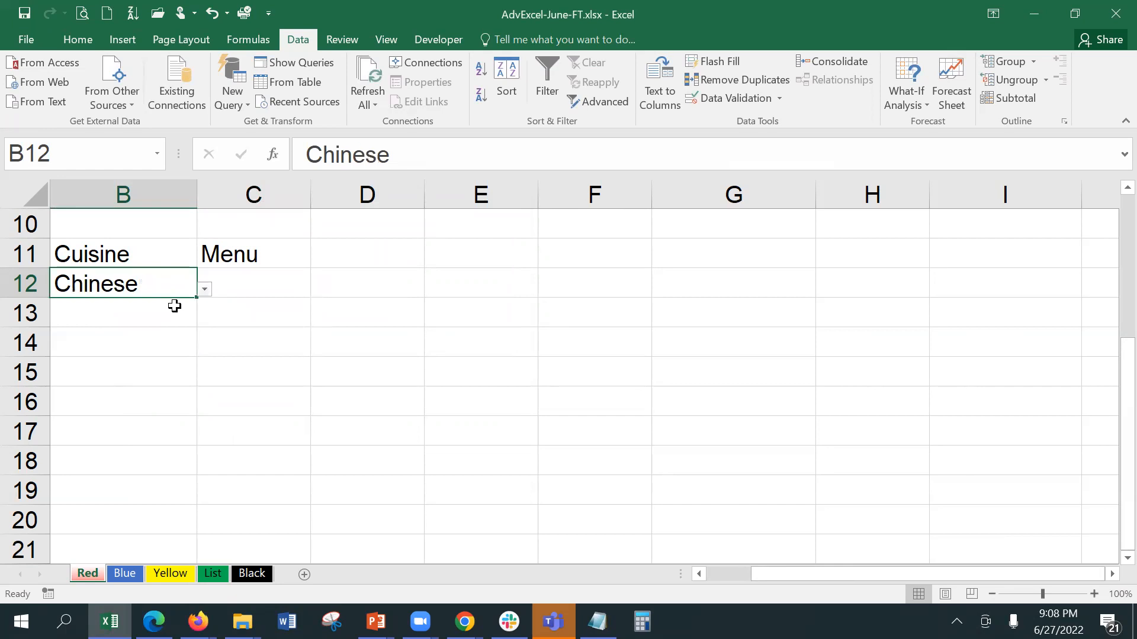
pyautogui.click(287, 280)
pyautogui.click(318, 290)
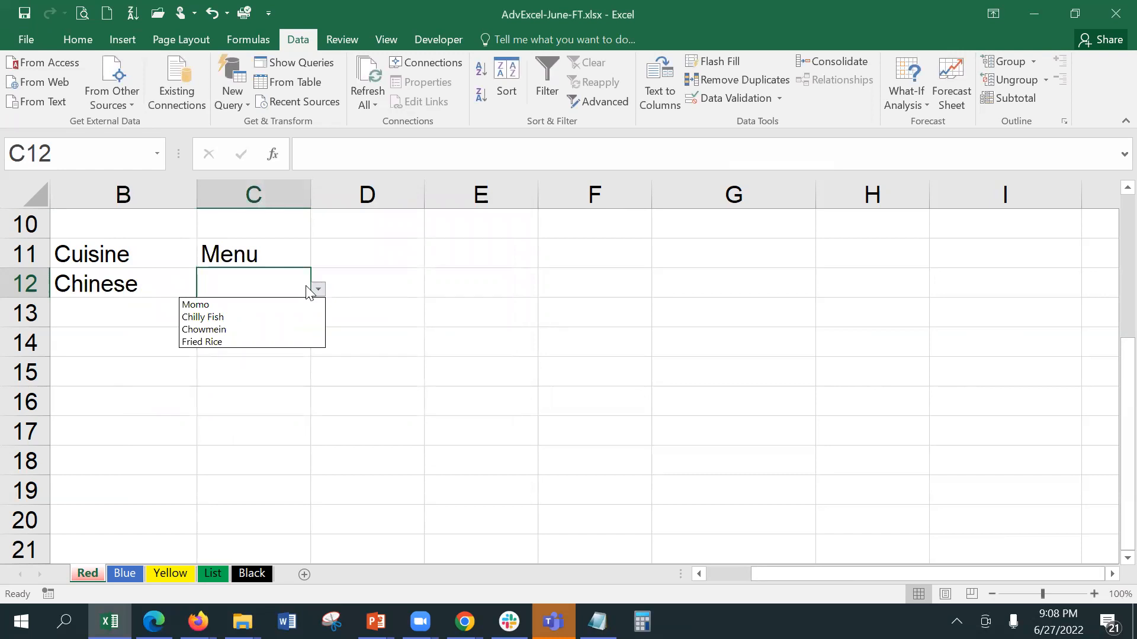
pyautogui.click(83, 277)
# Step: Switch B12 to Indian, then Continental, confirming C12's Menu choices change each time
pyautogui.click(124, 294)
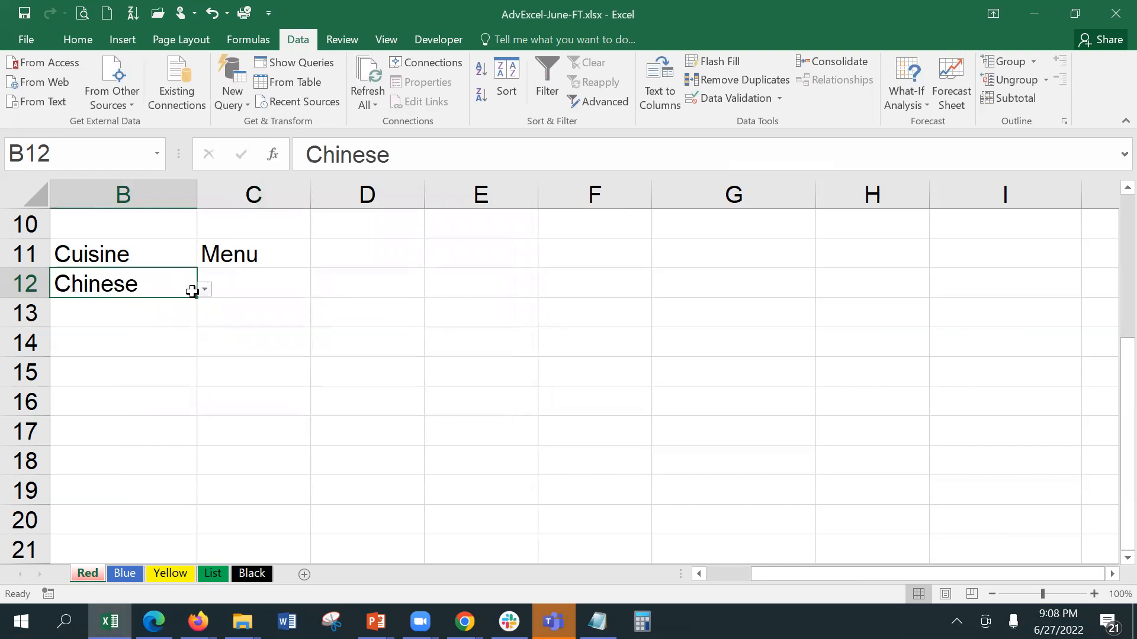
pyautogui.click(205, 289)
pyautogui.click(167, 328)
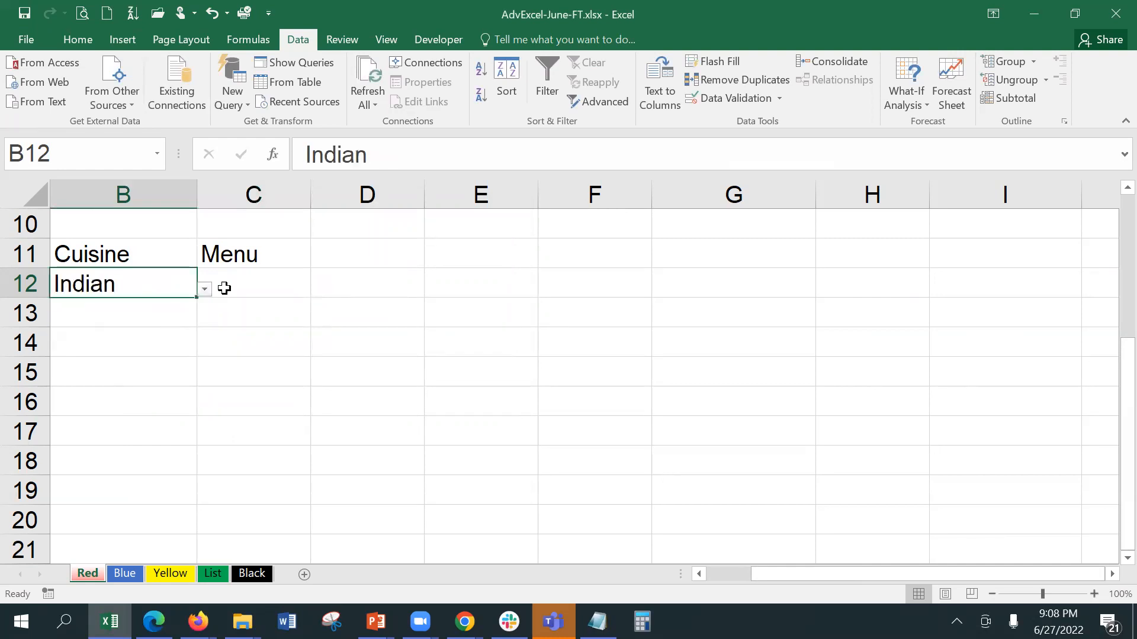
pyautogui.click(243, 287)
pyautogui.click(320, 292)
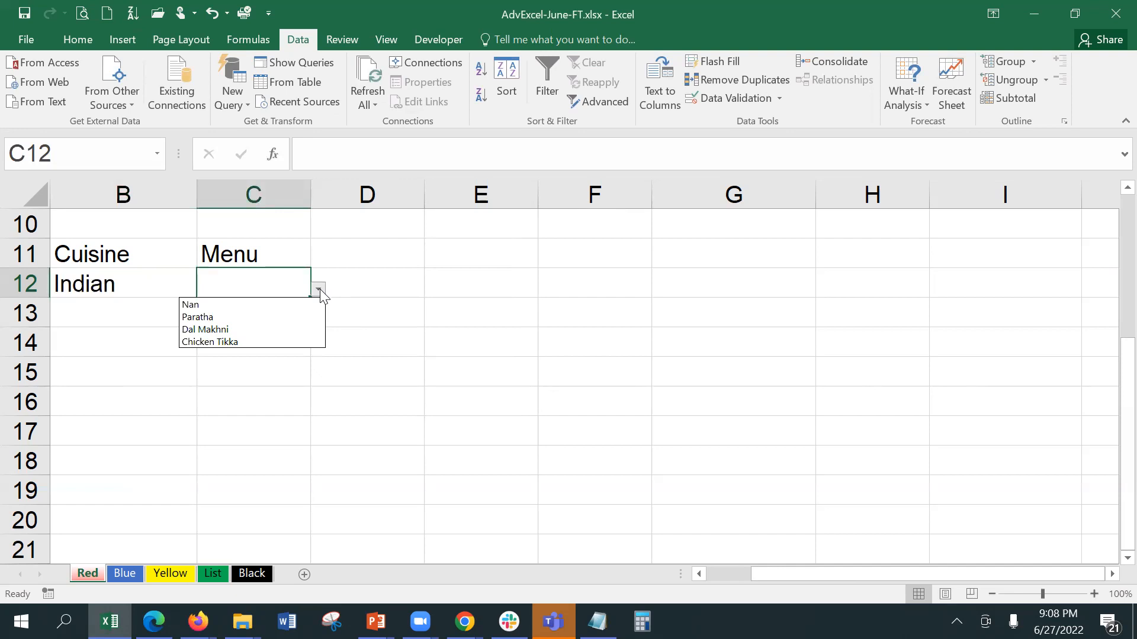
pyautogui.click(178, 282)
pyautogui.click(180, 284)
pyautogui.click(204, 290)
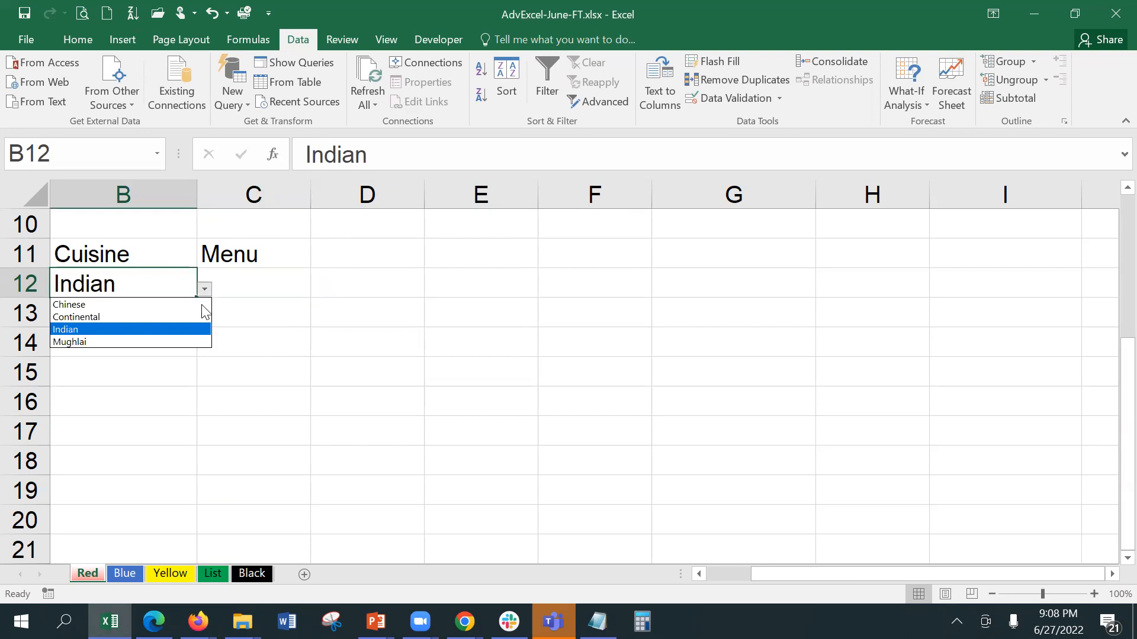
pyautogui.click(172, 318)
pyautogui.click(247, 288)
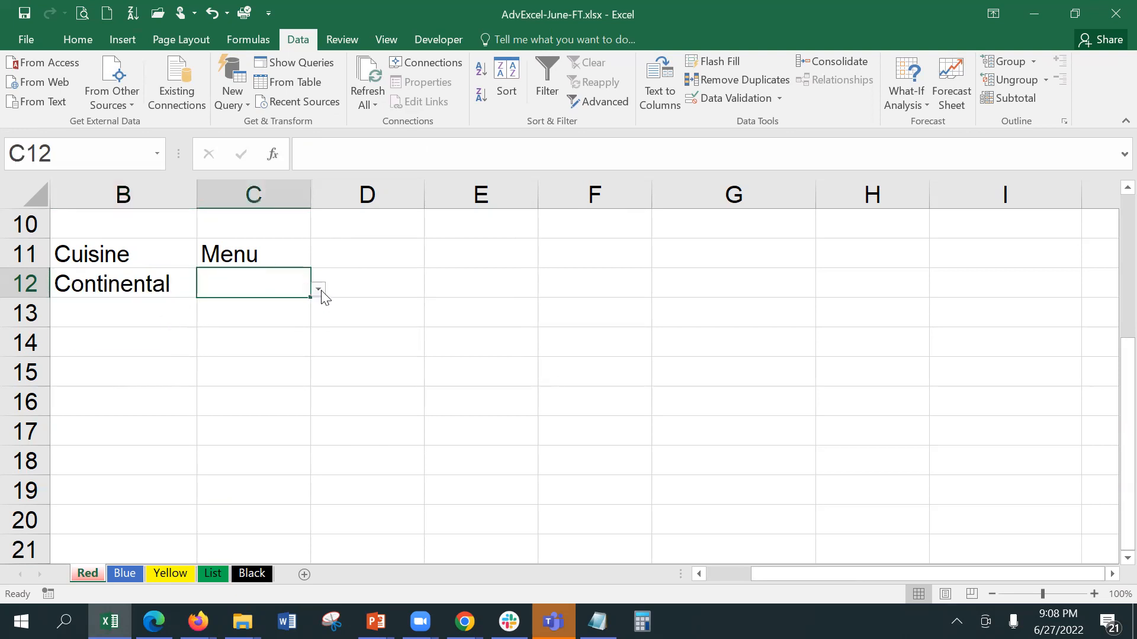
pyautogui.click(319, 290)
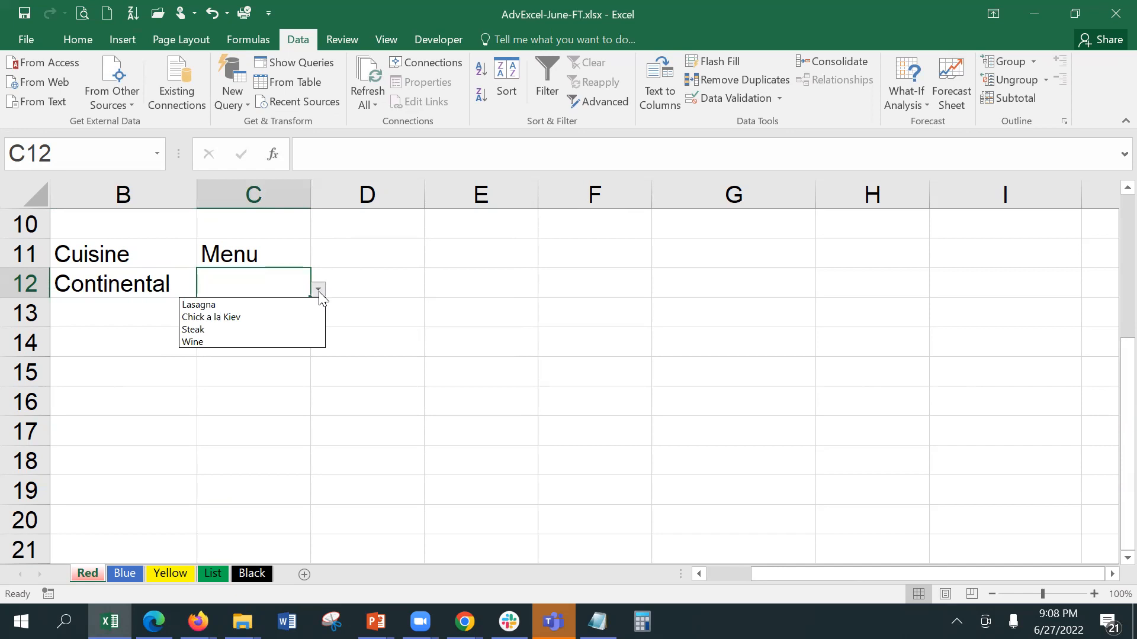
pyautogui.click(121, 283)
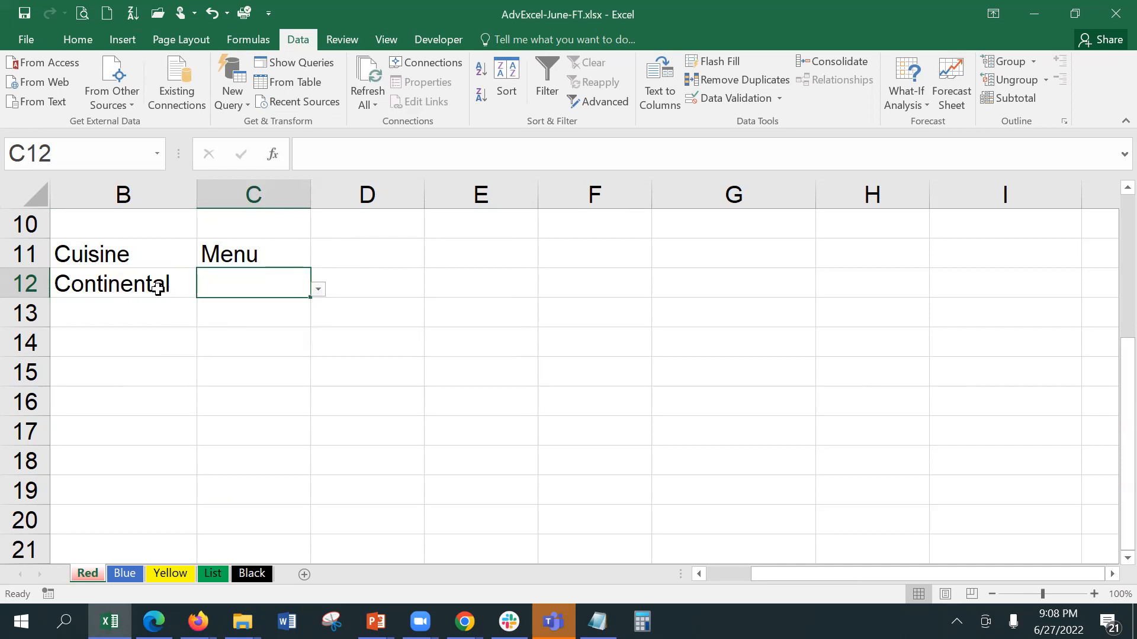
# Step: Set B12 to Mughlai and verify C12 lists Mughlai dishes, leaving C12 empty
pyautogui.click(178, 285)
pyautogui.click(206, 289)
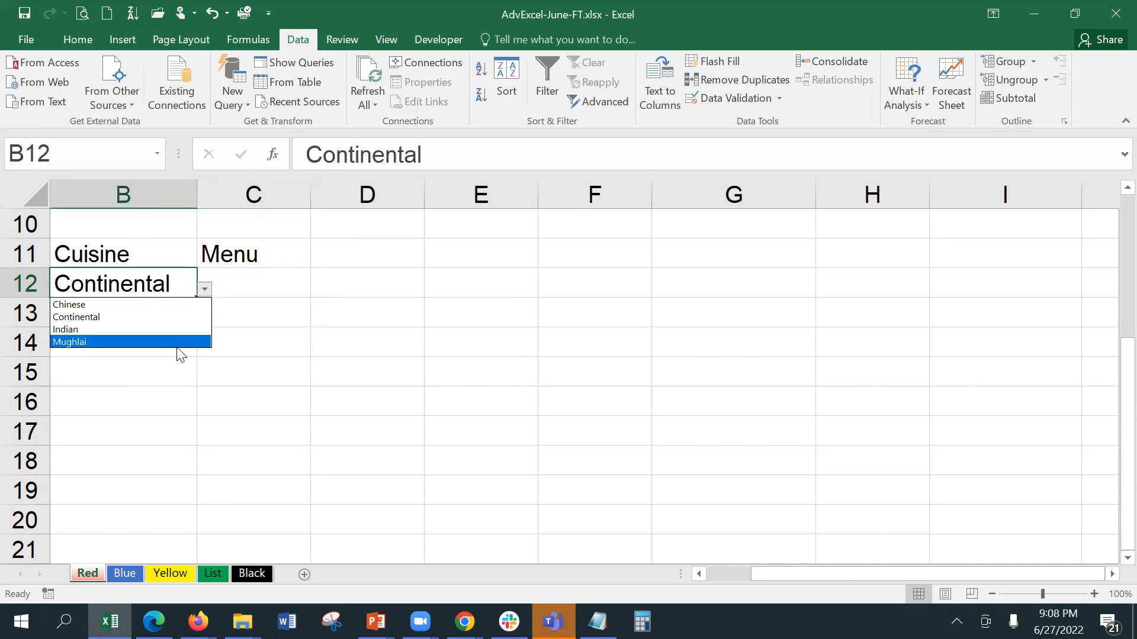
pyautogui.click(178, 342)
pyautogui.click(251, 312)
pyautogui.click(300, 285)
pyautogui.click(319, 290)
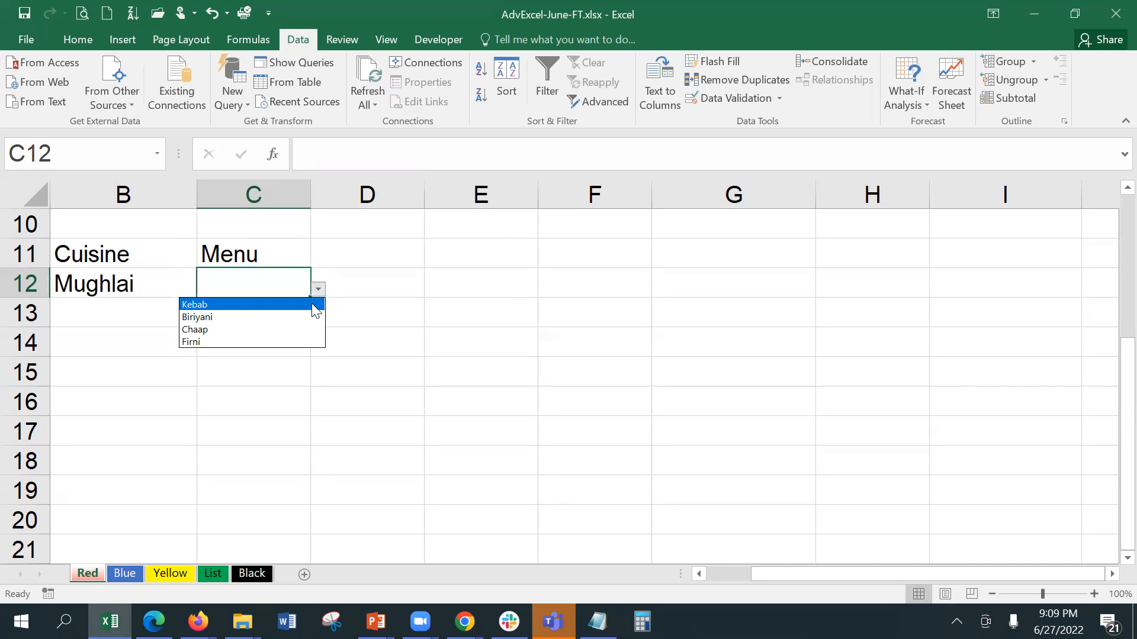
pyautogui.click(376, 287)
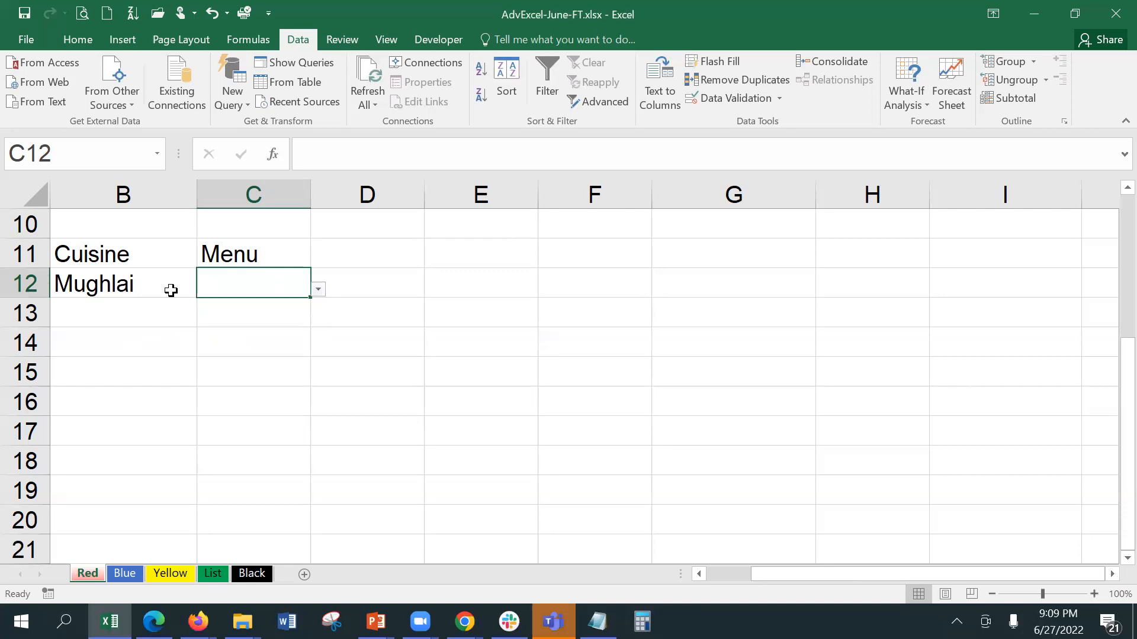
pyautogui.click(103, 283)
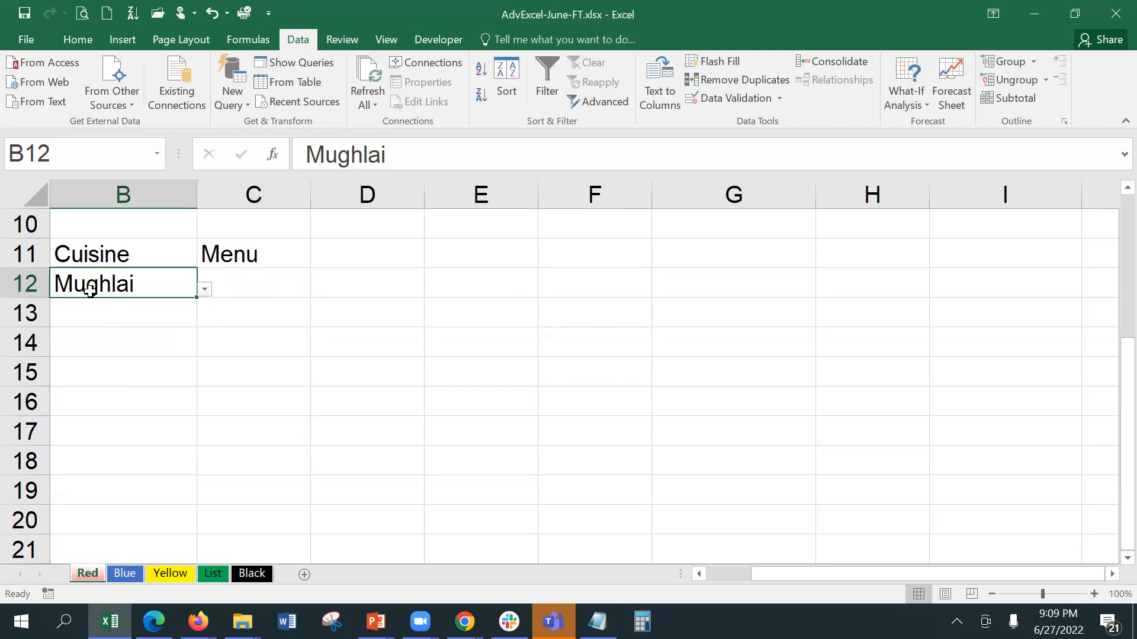
# Step: Enter the headers State in E11 and City in F11
pyautogui.click(465, 256)
pyautogui.write('Dtat')
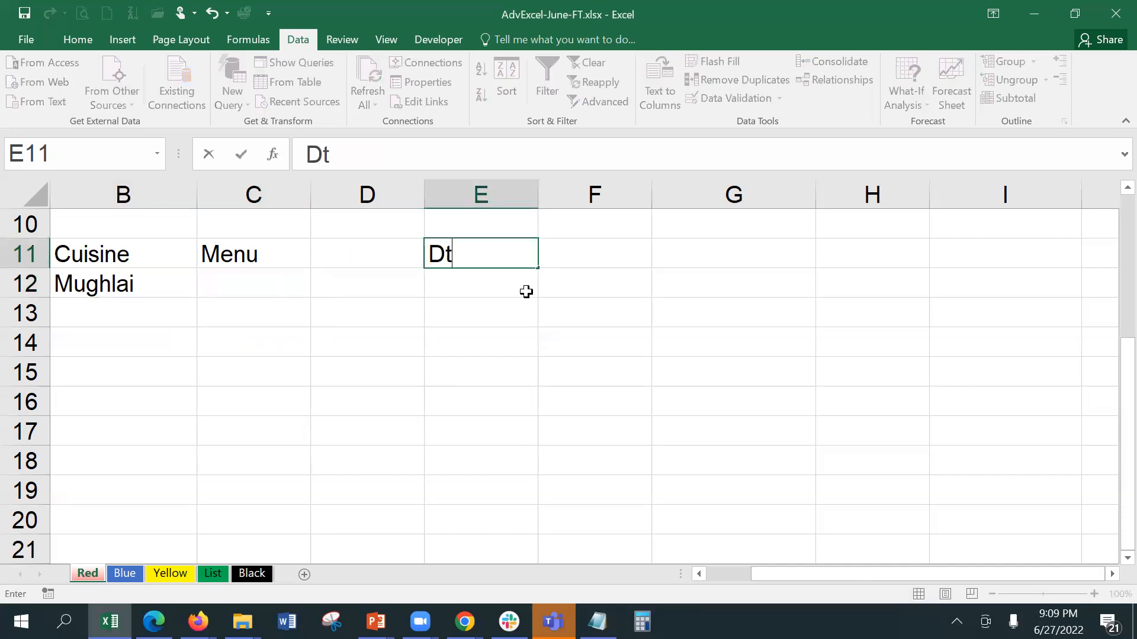
pyautogui.press('BackSpace')
pyautogui.press('BackSpace')
pyautogui.press('BackSpace')
pyautogui.press('BackSpace')
pyautogui.write('State')
pyautogui.press('Tab')
pyautogui.write('City')
pyautogui.press('Tab')
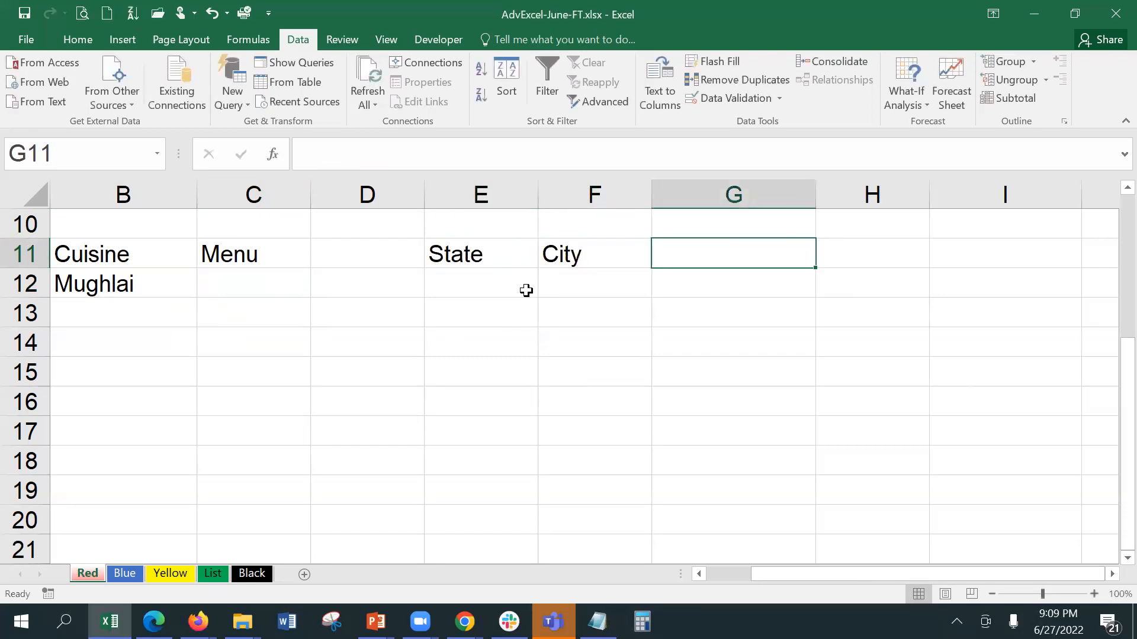
# Step: Enter the headers Bank in H11 and Branch in I11
pyautogui.press('Tab')
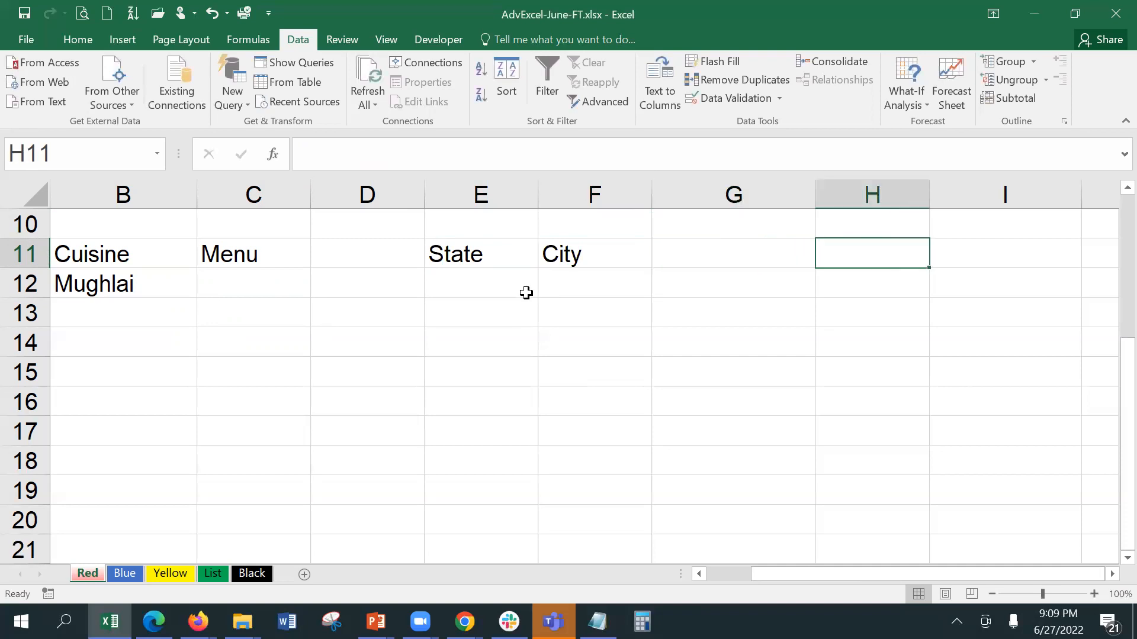
pyautogui.write('B')
pyautogui.write('k')
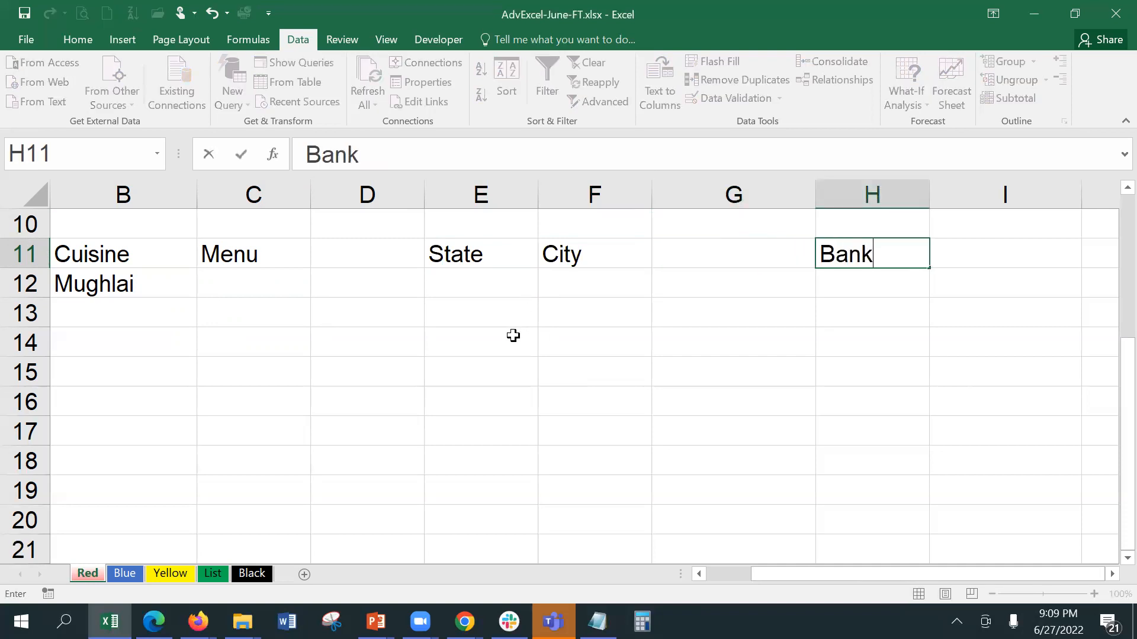
pyautogui.press('Tab')
pyautogui.write('BRa')
pyautogui.press('BackSpace')
pyautogui.press('BackSpace')
pyautogui.write('rac')
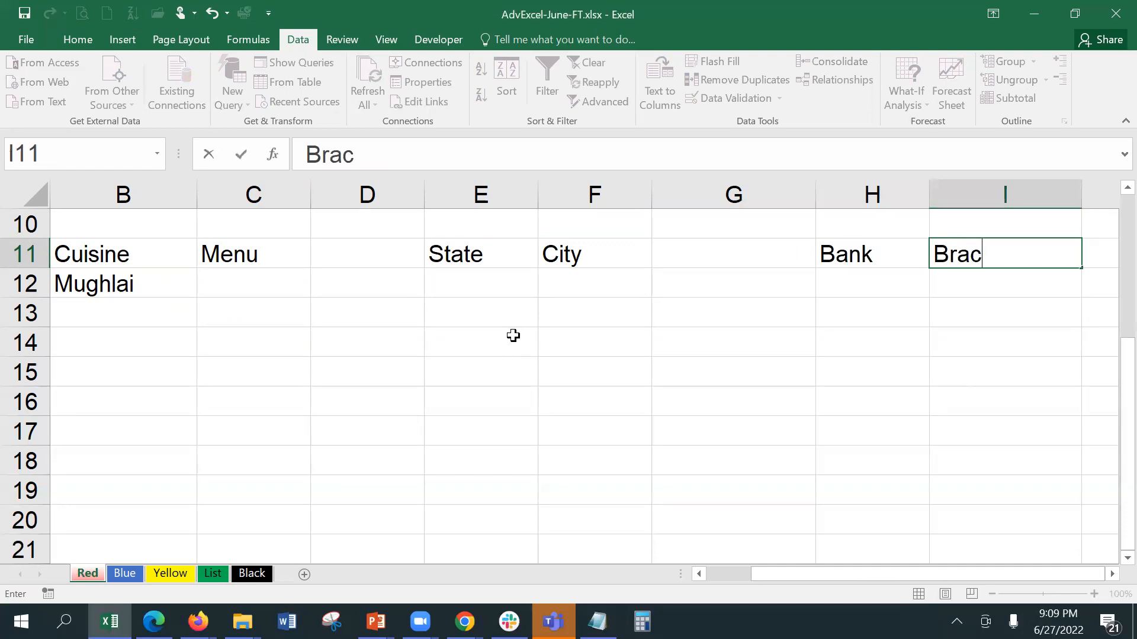
pyautogui.press('BackSpace')
pyautogui.write('nch')
pyautogui.press('Return')
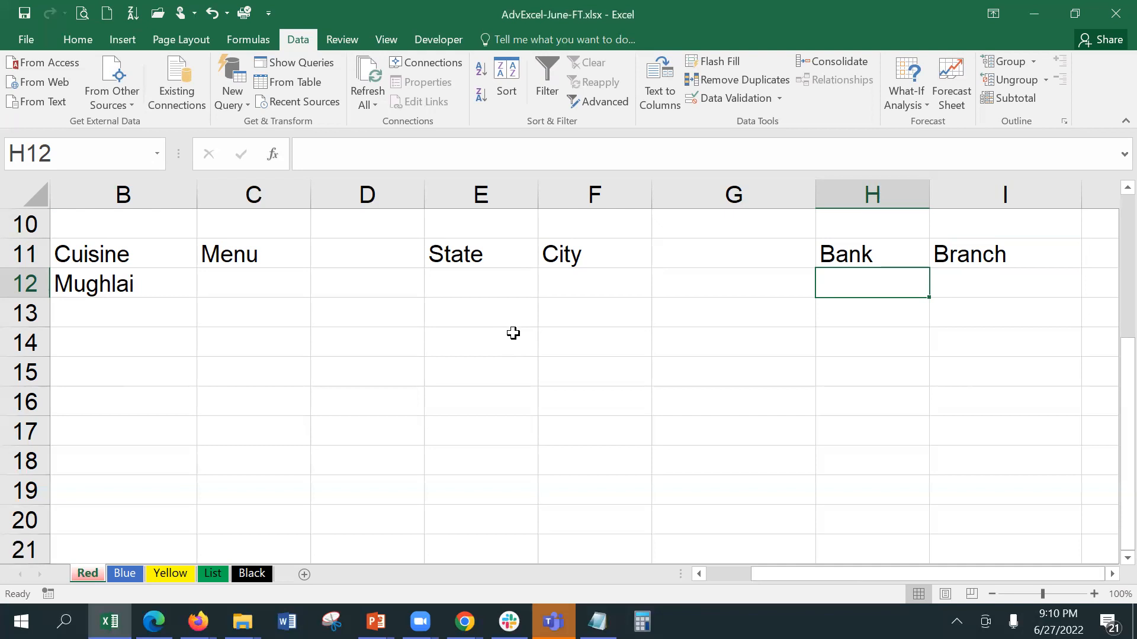
# Step: On the List sheet, select the cuisine names I2:I5 to inspect them
pyautogui.click(213, 574)
pyautogui.click(456, 254)
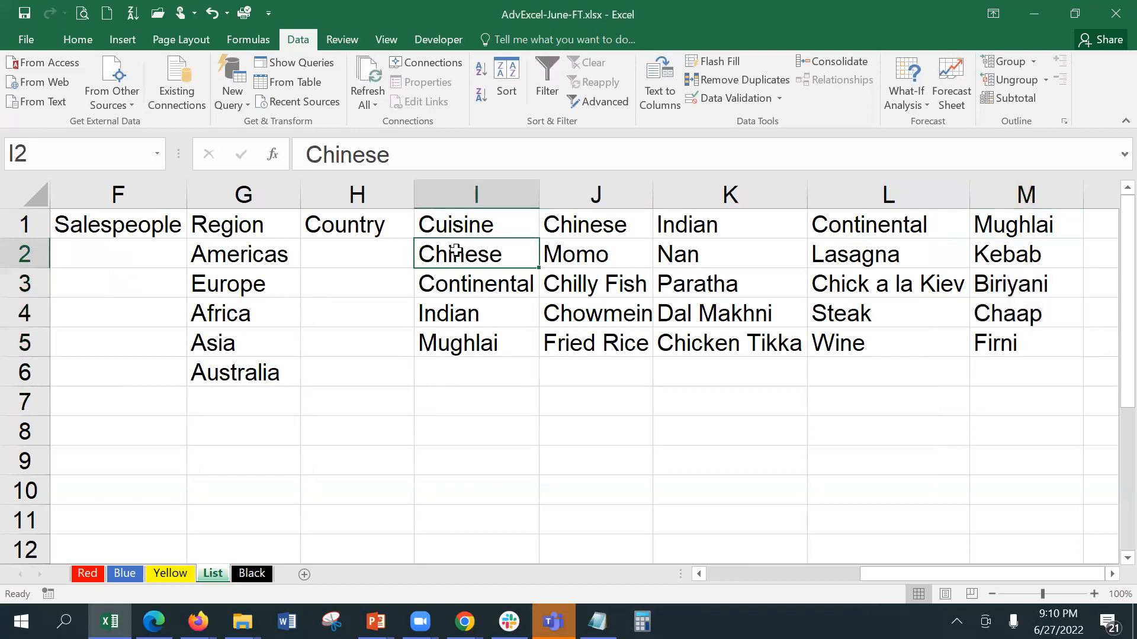
pyautogui.moveTo(457, 244); pyautogui.dragTo(474, 339)
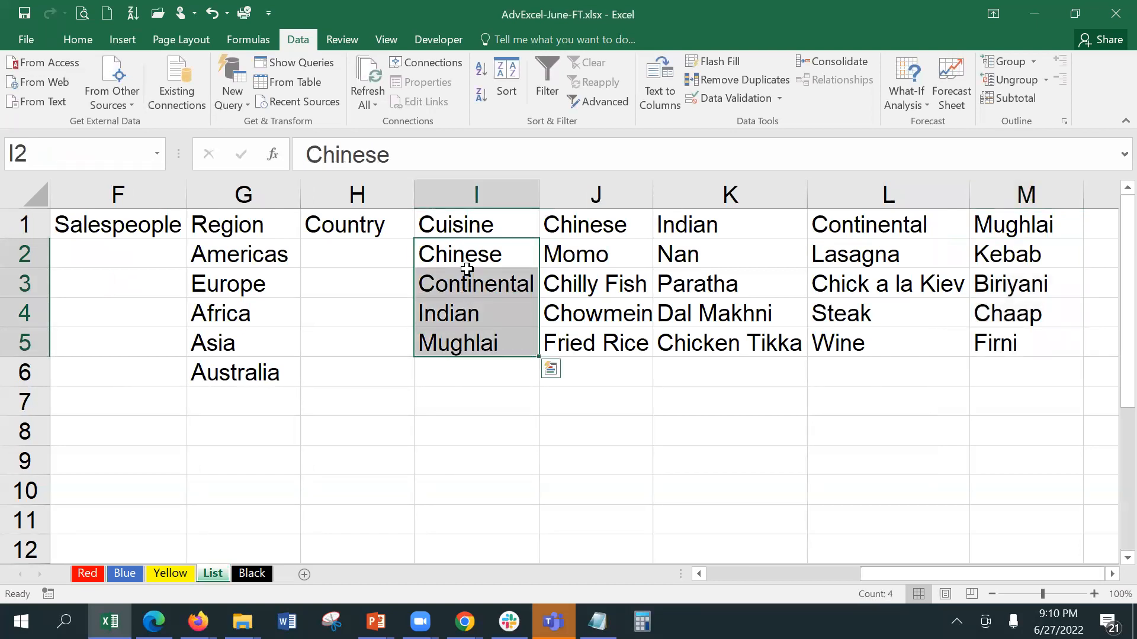
pyautogui.click(474, 395)
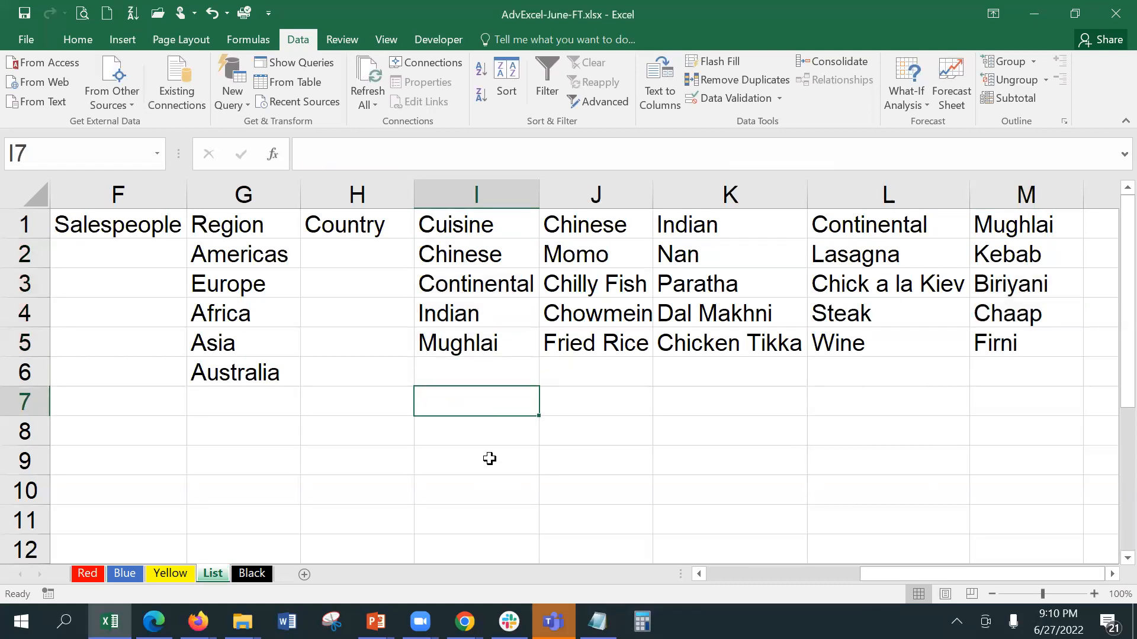
# Step: Select the dish ranges J2:J5 through M2:M5 to confirm they're named Chinese, Indian, Continental, Mughlai
pyautogui.click(583, 231)
pyautogui.moveTo(588, 247); pyautogui.dragTo(606, 335)
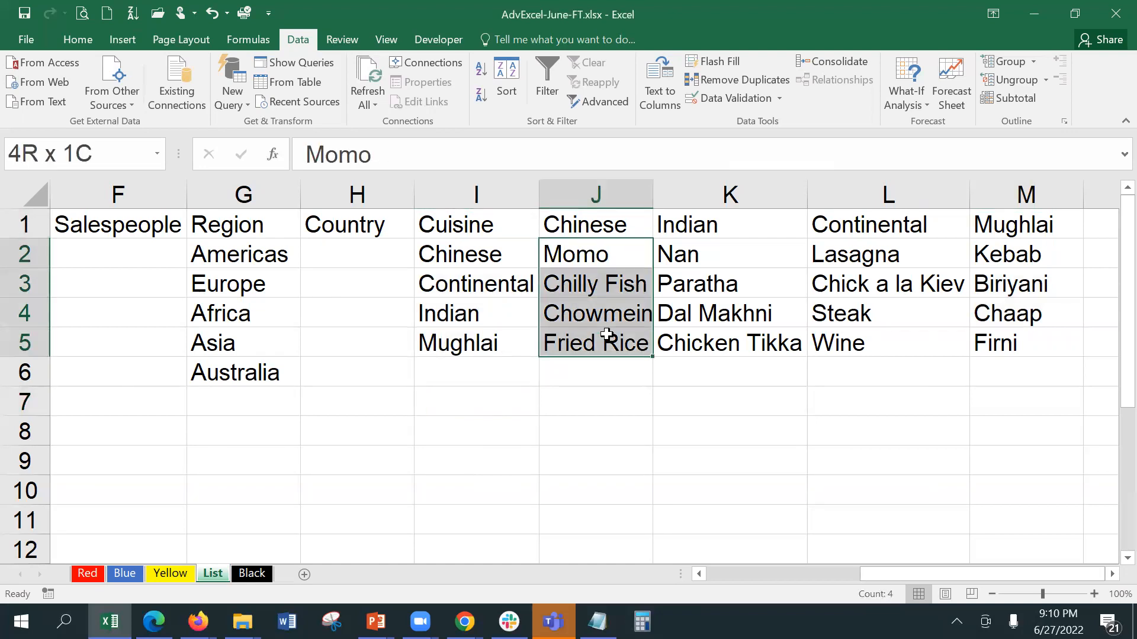
pyautogui.moveTo(606, 335); pyautogui.dragTo(606, 335)
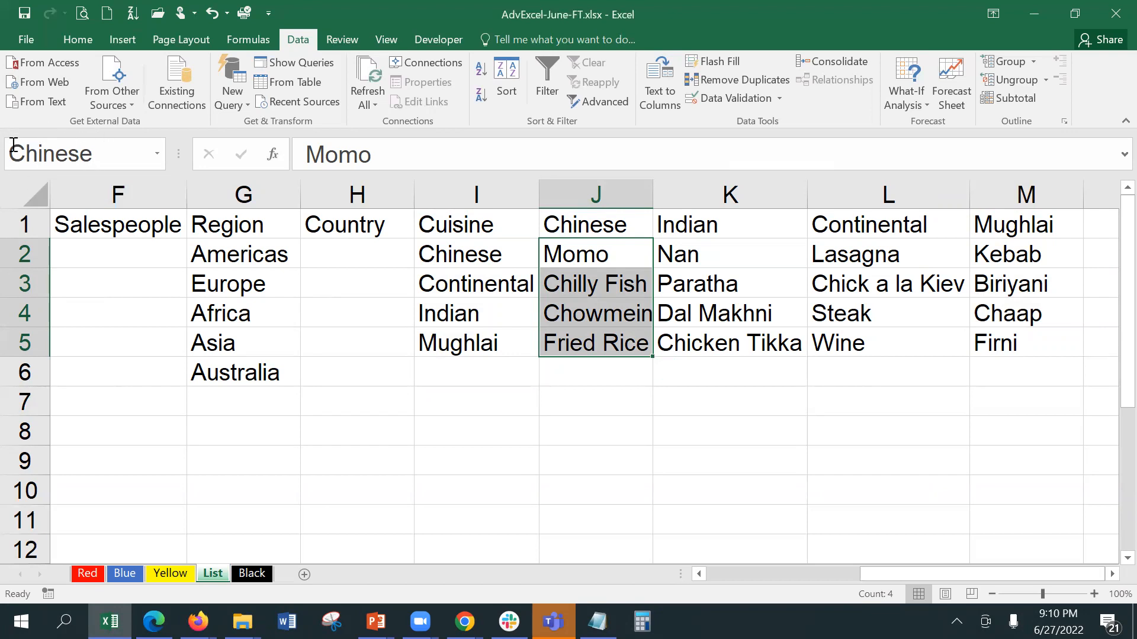
pyautogui.moveTo(678, 245); pyautogui.dragTo(691, 344)
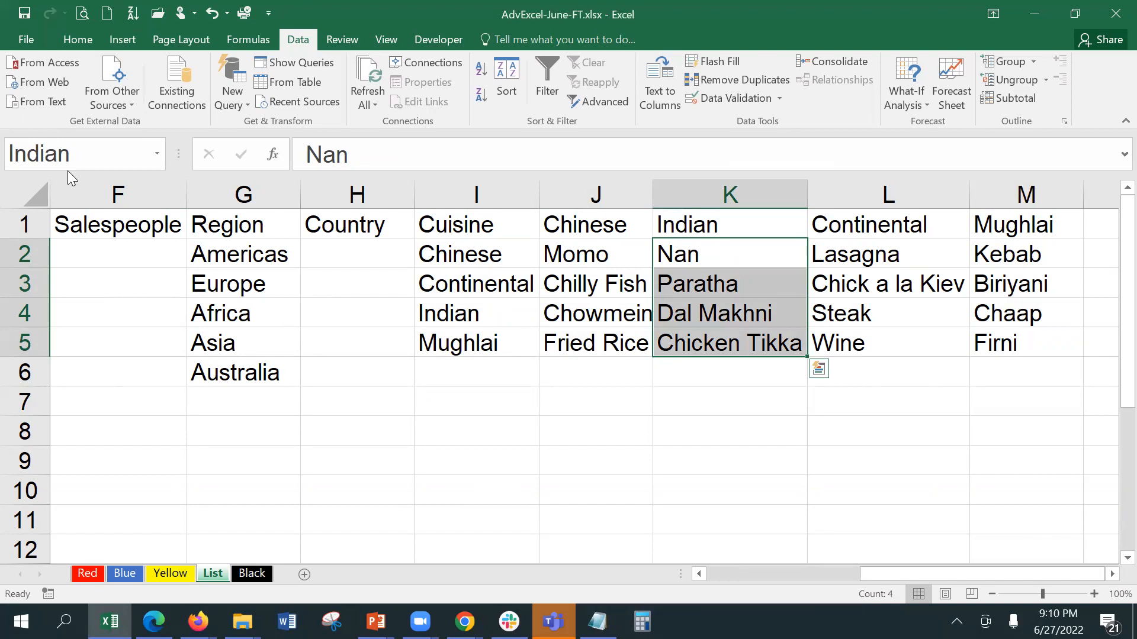
pyautogui.moveTo(915, 259); pyautogui.dragTo(908, 332)
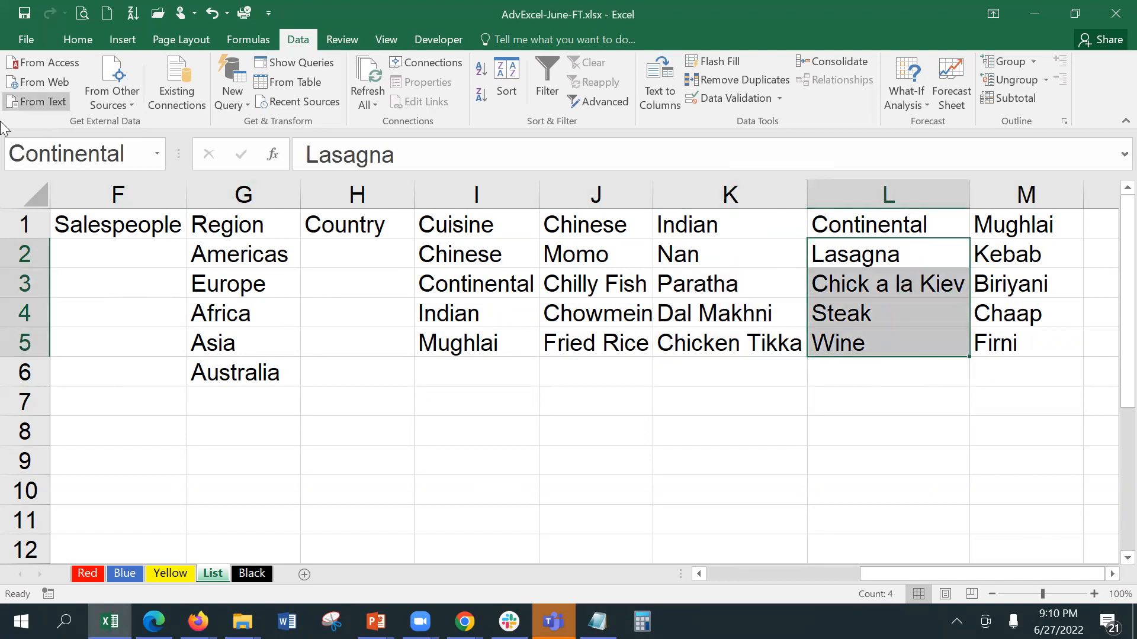
pyautogui.moveTo(1004, 259); pyautogui.dragTo(997, 341)
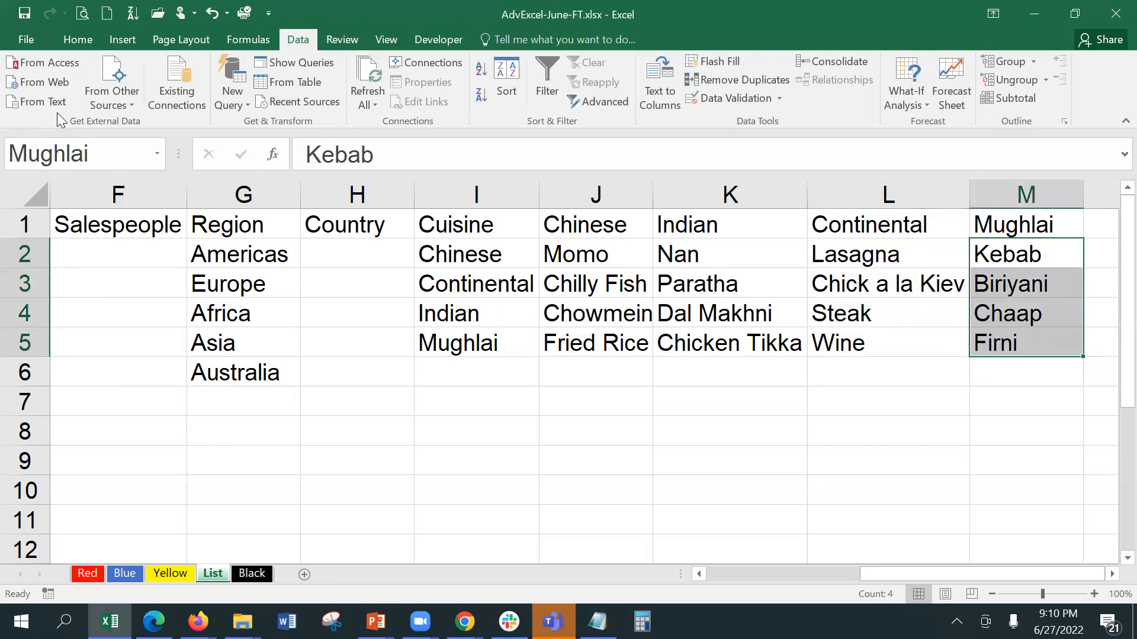
# Step: On the Red sheet, review B12's Data Validation settings and close them unchanged
pyautogui.click(91, 576)
pyautogui.click(144, 290)
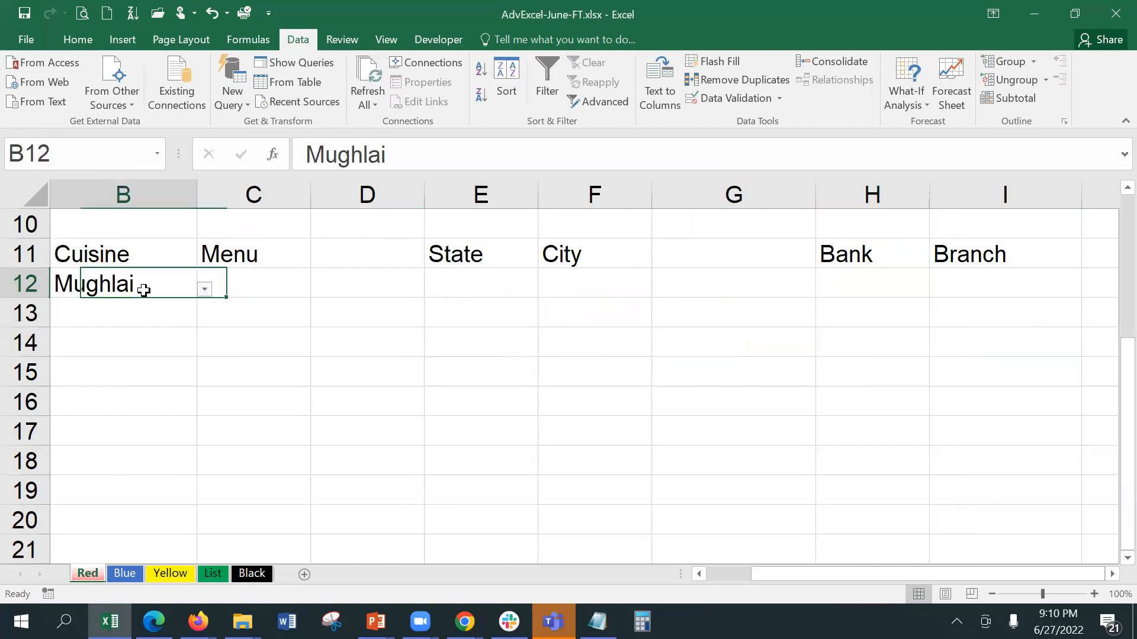
pyautogui.click(732, 99)
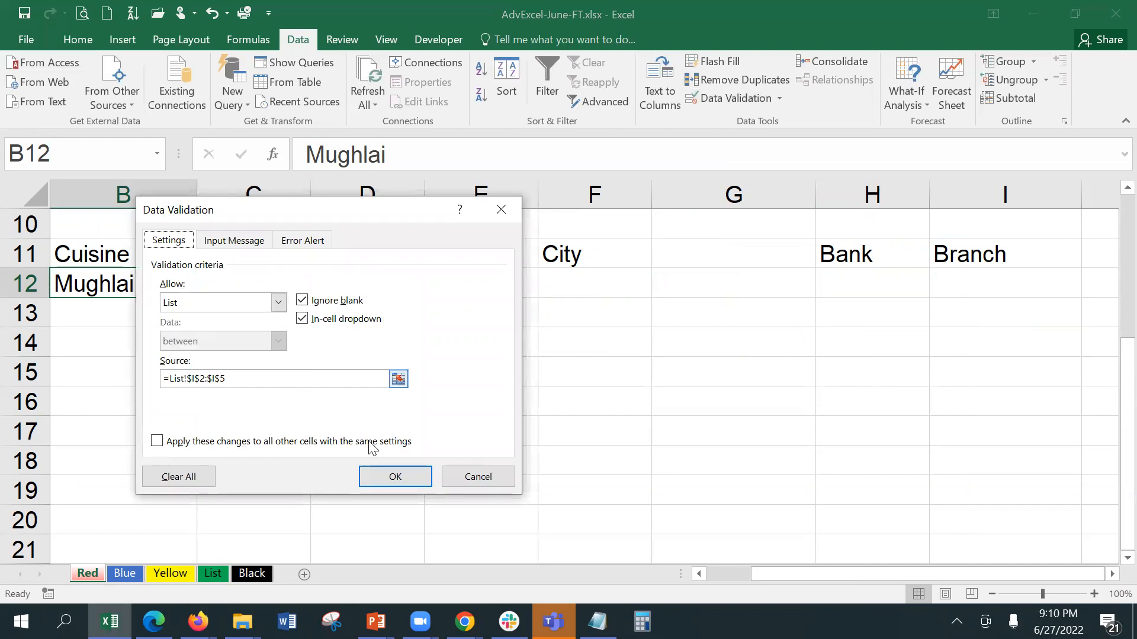
pyautogui.click(393, 475)
# Step: Open C12's Data Validation to show its list source =INDIRECT(B12)
pyautogui.click(248, 287)
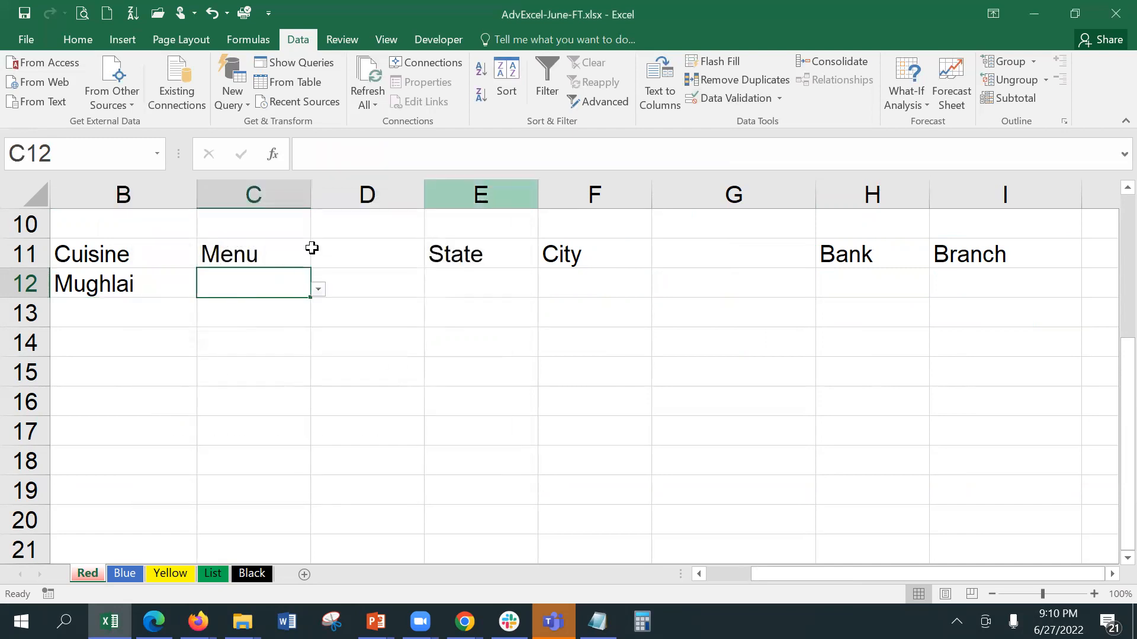
pyautogui.click(709, 101)
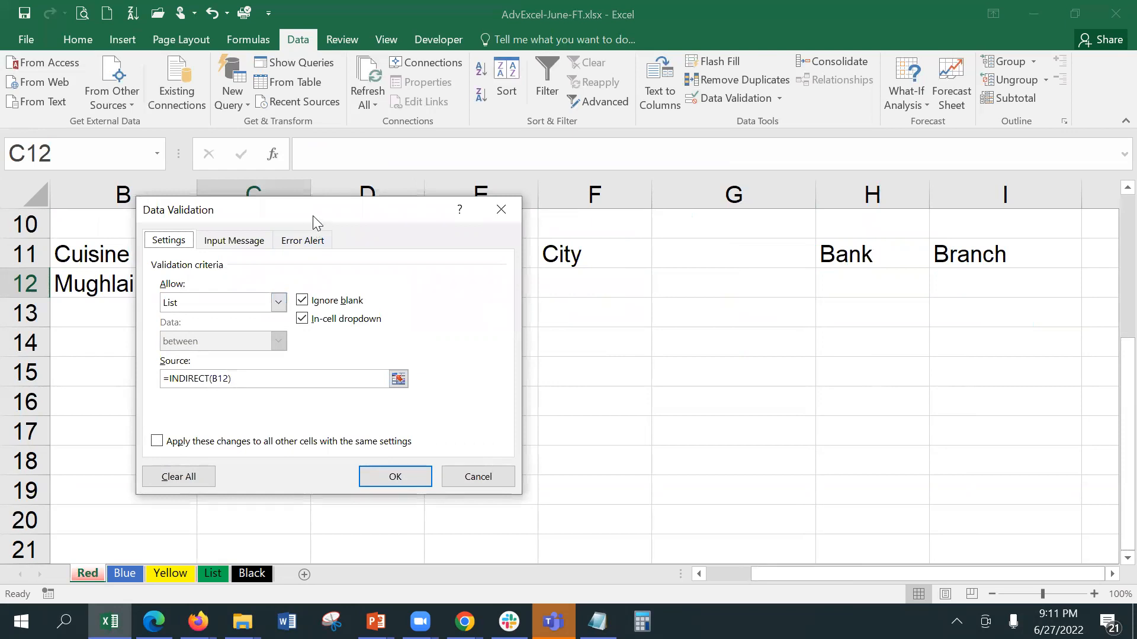
pyautogui.moveTo(325, 215); pyautogui.dragTo(540, 201)
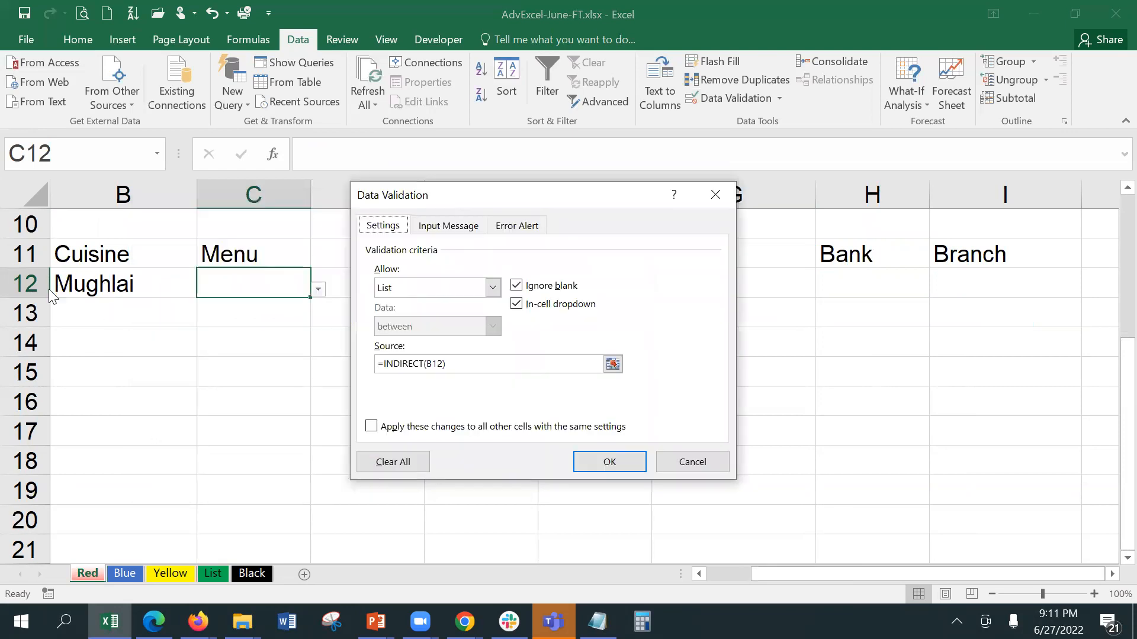